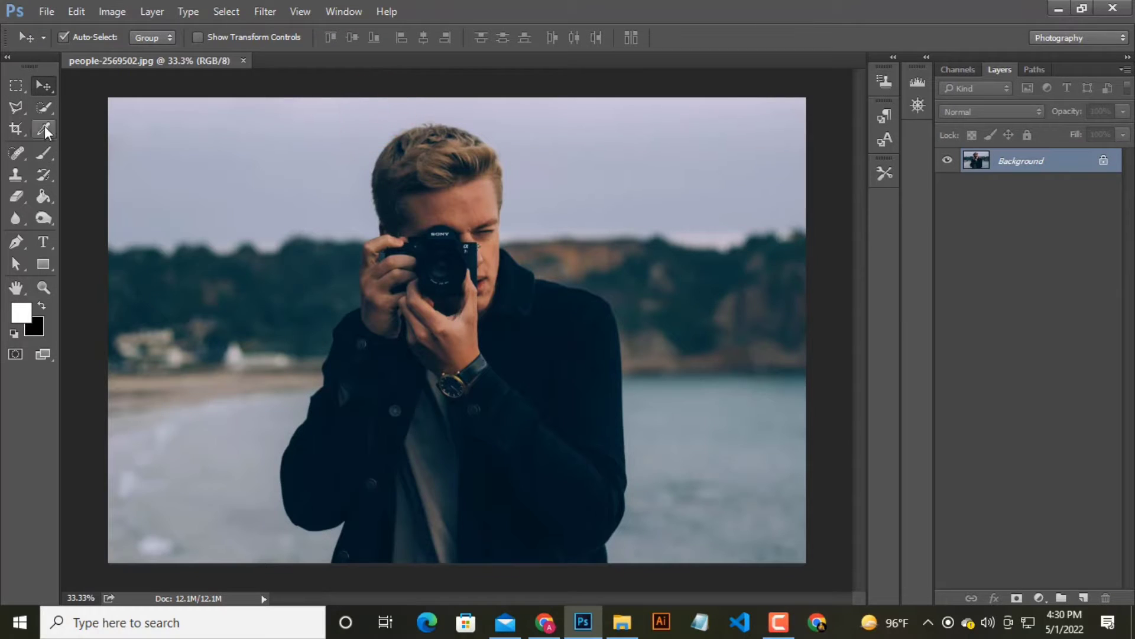
Step: Paint a Quick Selection over the man, extending it across the left background
left_click(43, 107)
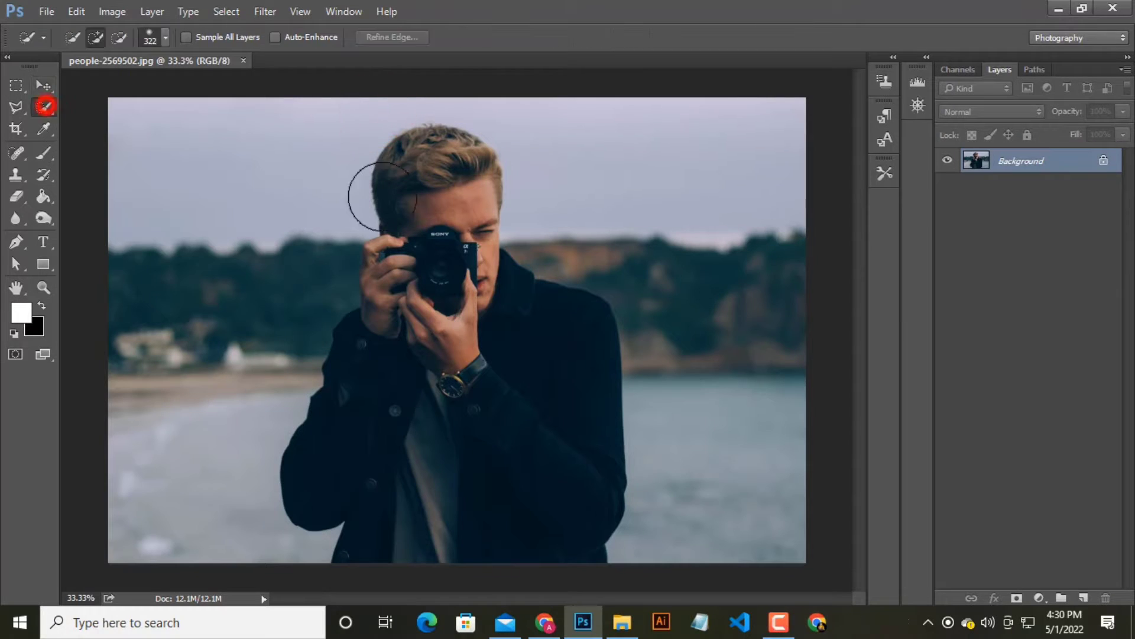
mouse_move(426, 160)
left_mouse_down()
mouse_move(458, 249)
mouse_move(400, 368)
left_mouse_up()
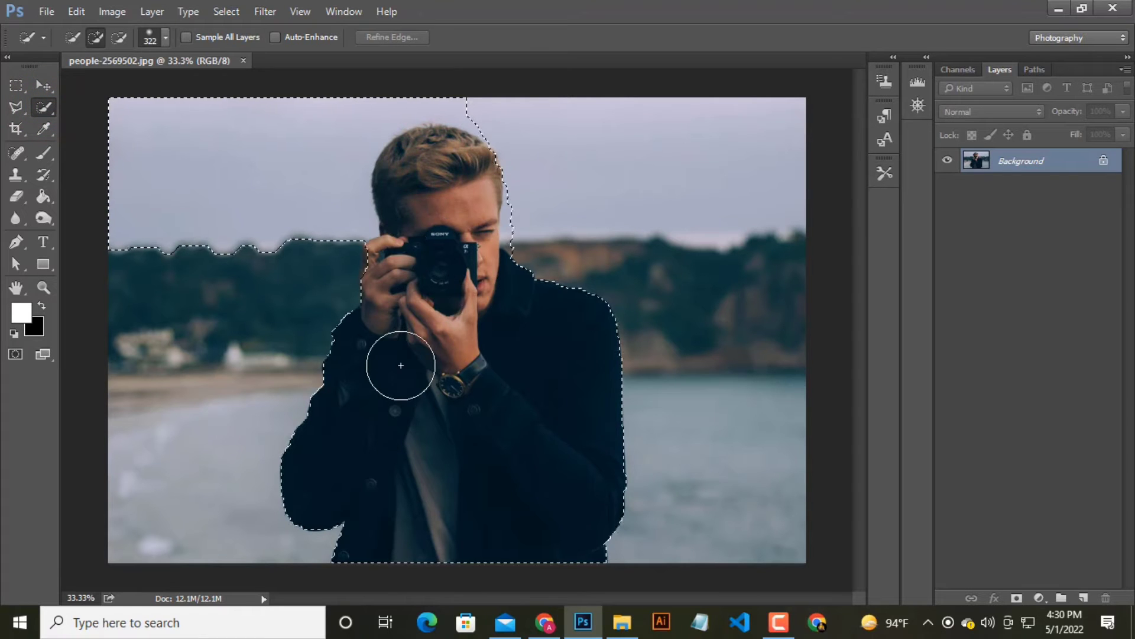
scroll(450, 328, "up", 2)
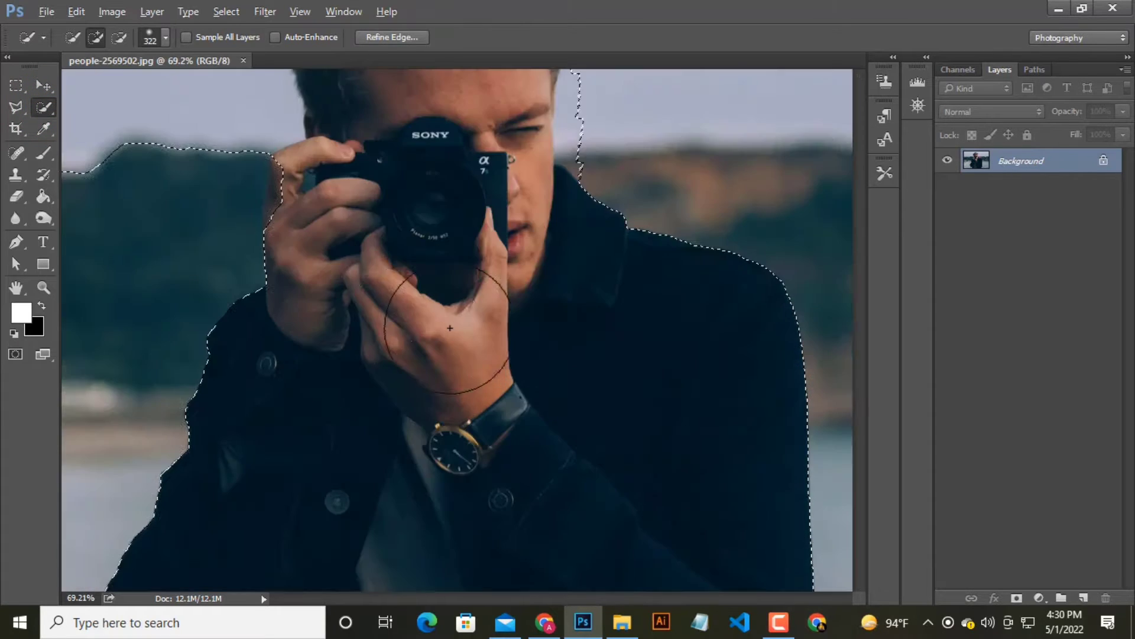
scroll(450, 327, "down", 2)
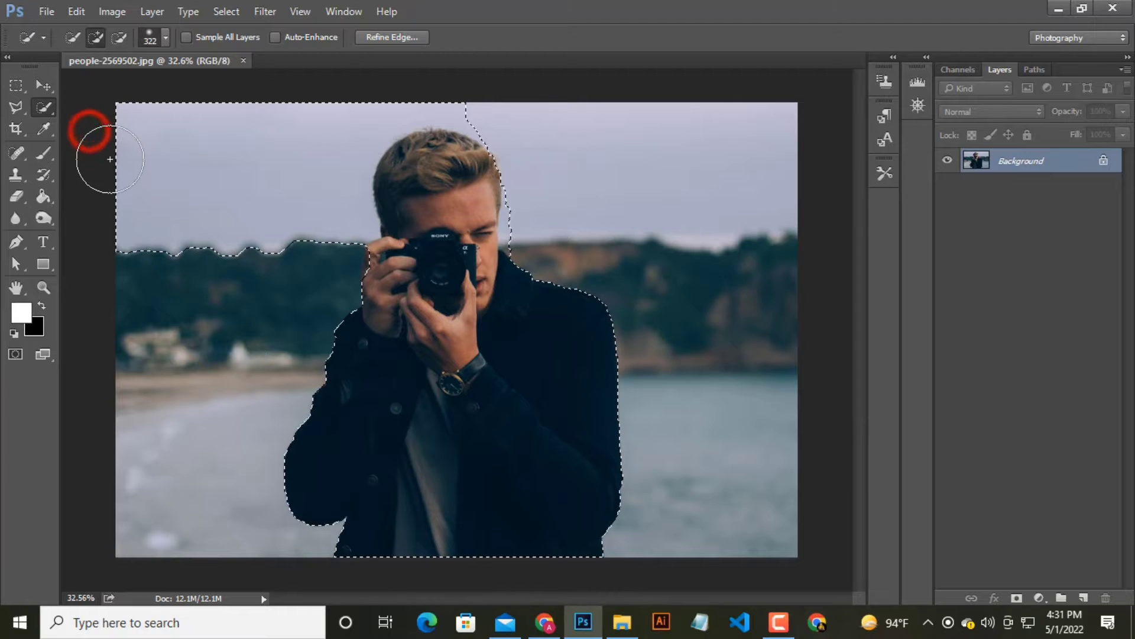
left_click(95, 37)
left_click(171, 284)
Step: Subtract the left sky, trees and remaining left background from the selection
left_click(120, 37)
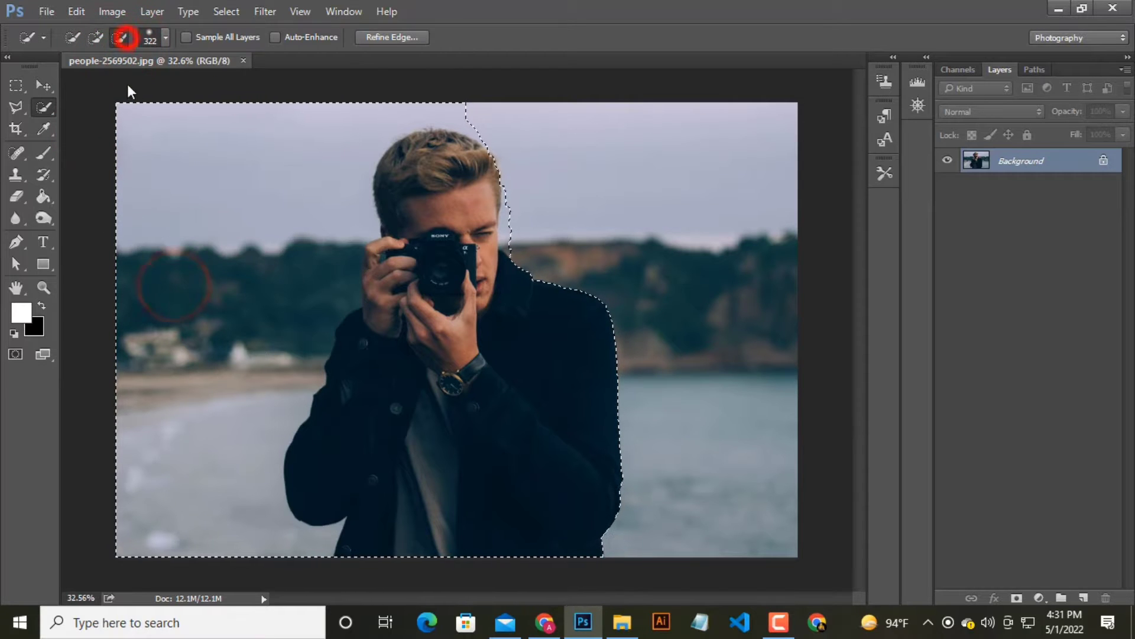
mouse_move(116, 464)
left_mouse_down()
mouse_move(238, 125)
mouse_move(126, 232)
left_mouse_up()
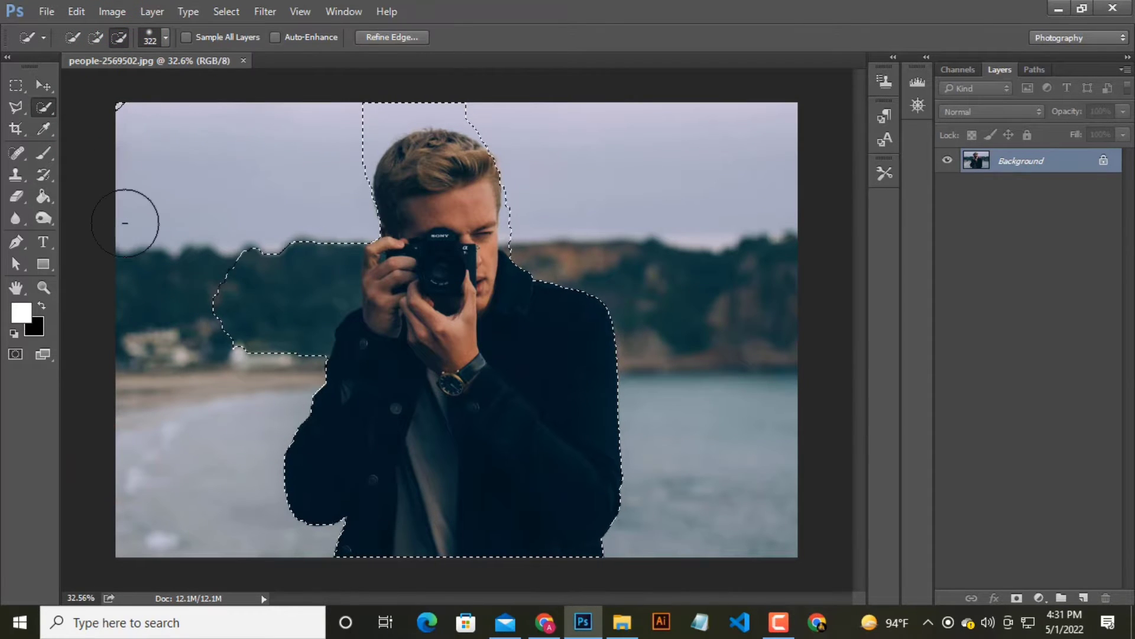
mouse_move(240, 246)
left_mouse_down()
mouse_move(349, 125)
mouse_move(406, 106)
left_mouse_up()
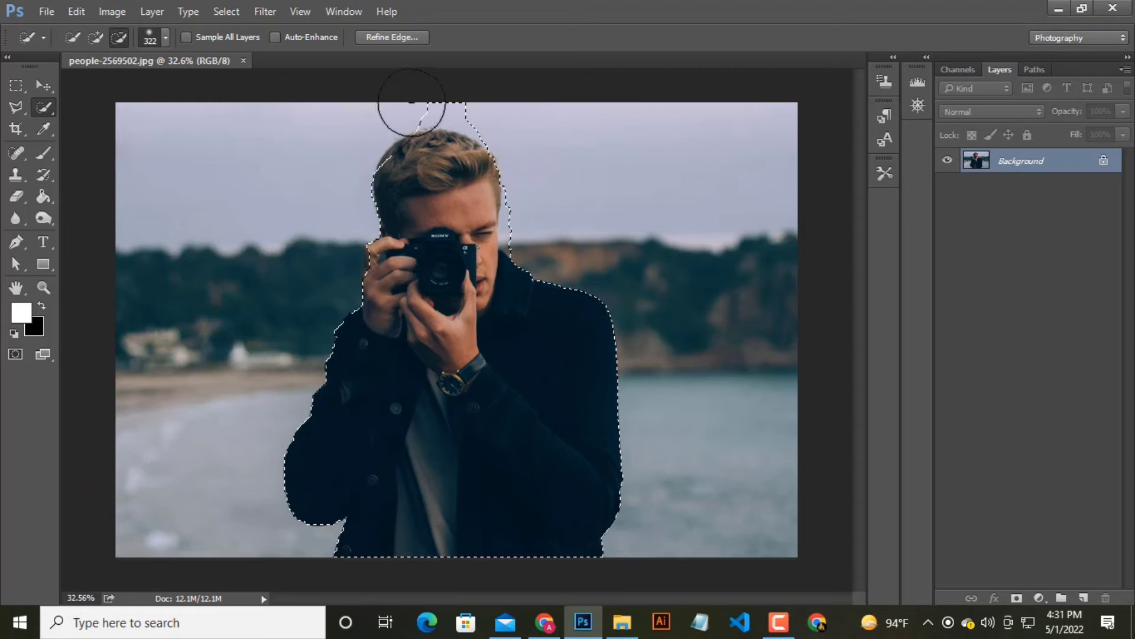
scroll(563, 253, "up", 2)
scroll(563, 254, "up", 3)
right_click(579, 222)
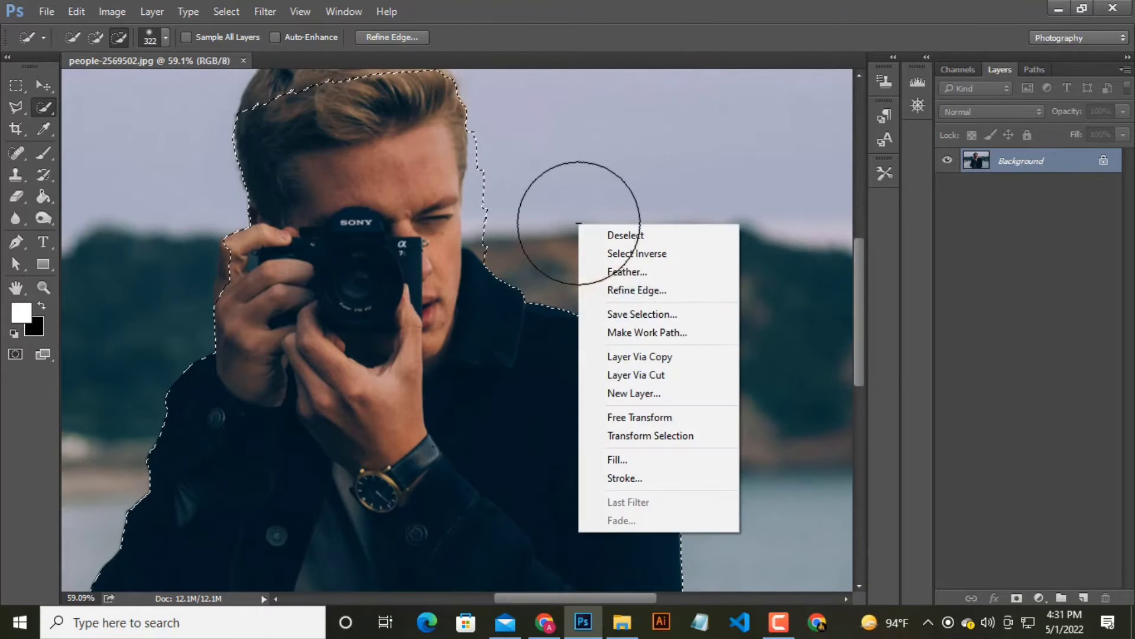
left_click(570, 143)
Step: Shrink the selection brush to 65 and add the top of the hair
left_click(165, 38)
left_click(101, 86)
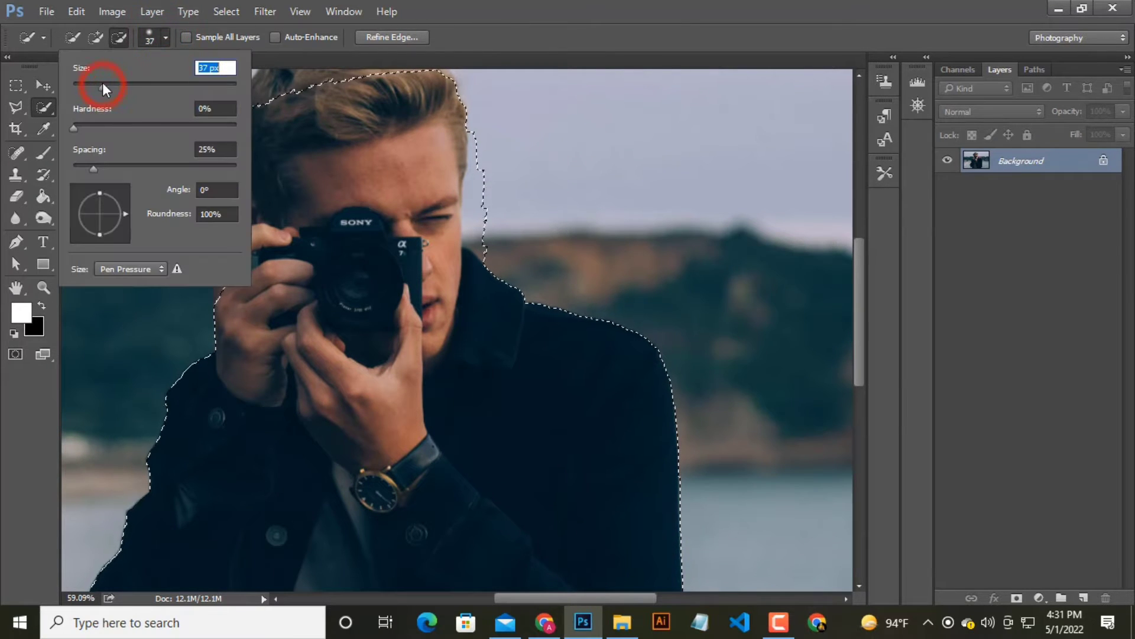
left_click(572, 231)
scroll(353, 206, "up", 4)
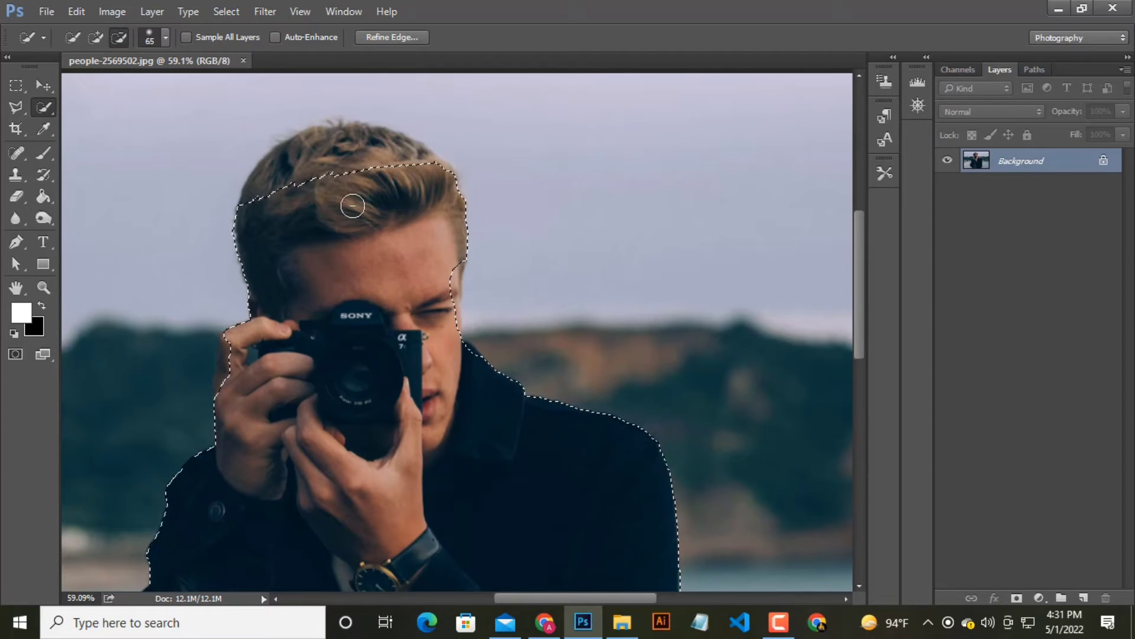
left_click(95, 37)
mouse_move(266, 166)
left_mouse_down()
mouse_move(360, 145)
mouse_move(228, 362)
left_mouse_up()
scroll(228, 362, "up", 1)
Step: Trim the sky beside the face from the selection and fit the image in the window
left_click(118, 38)
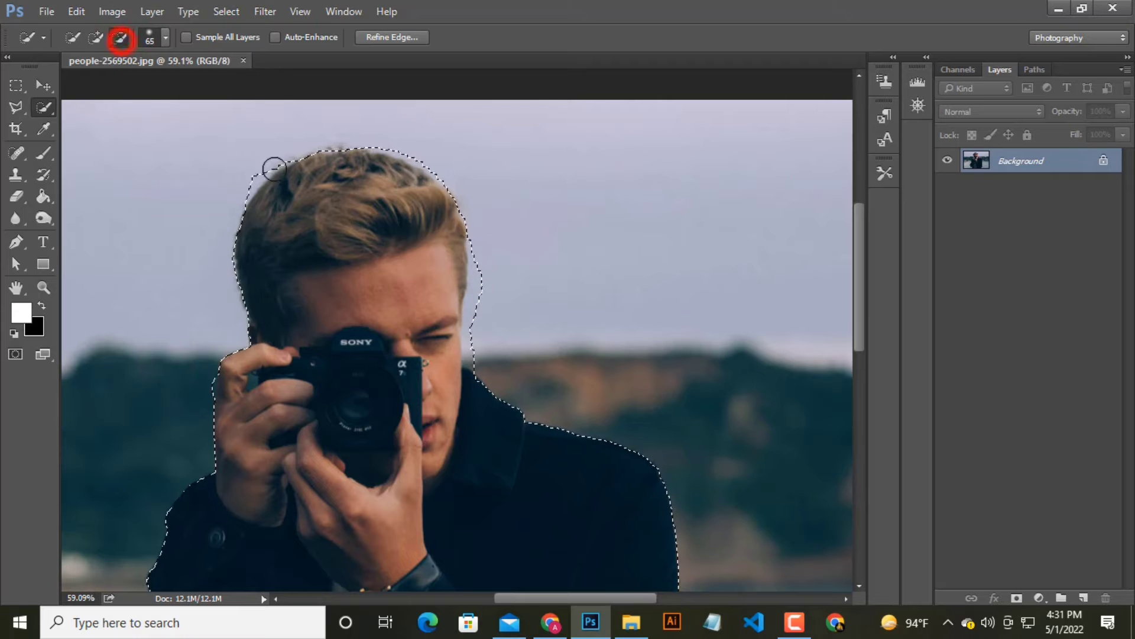
scroll(528, 300, "down", 1)
scroll(528, 300, "up", 2)
left_click(512, 302)
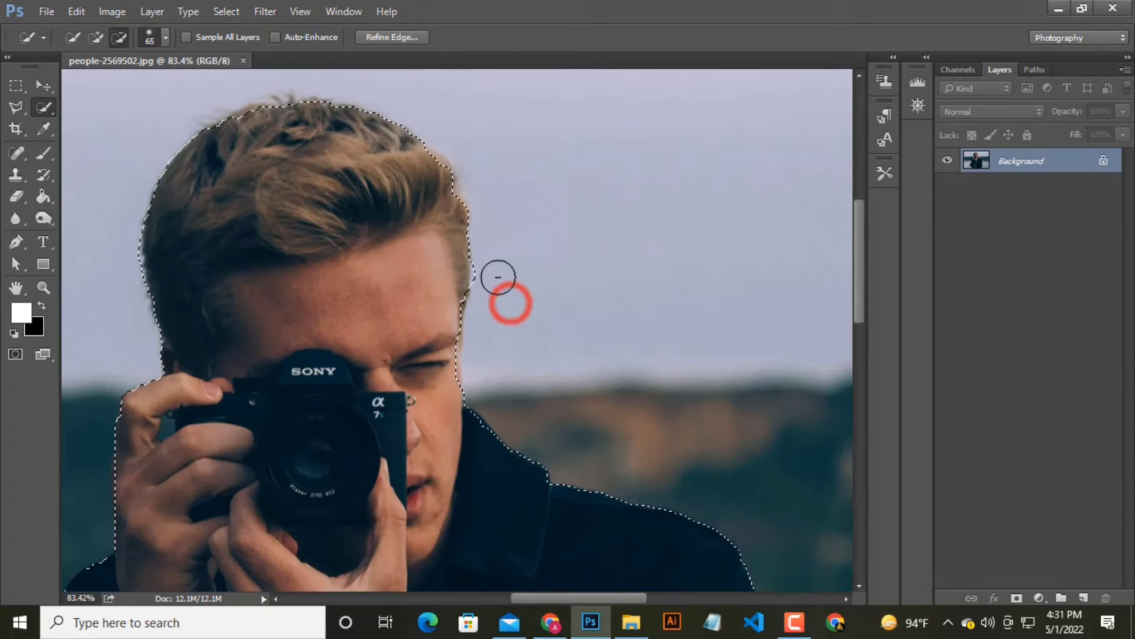
left_click(96, 37)
key("ctrl+0")
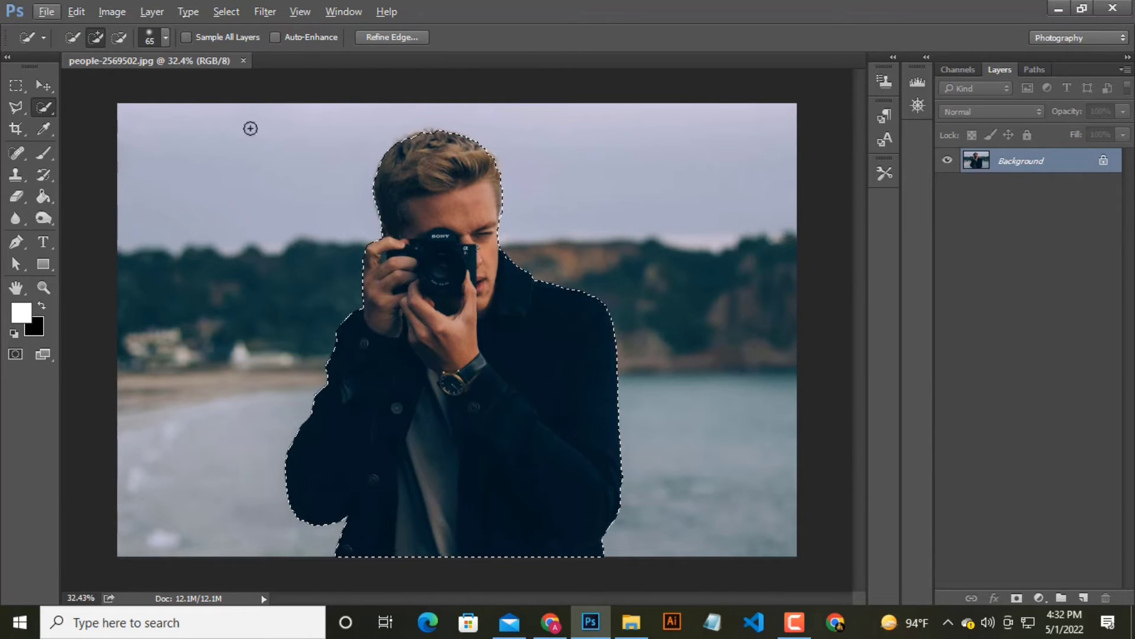
left_click(384, 37)
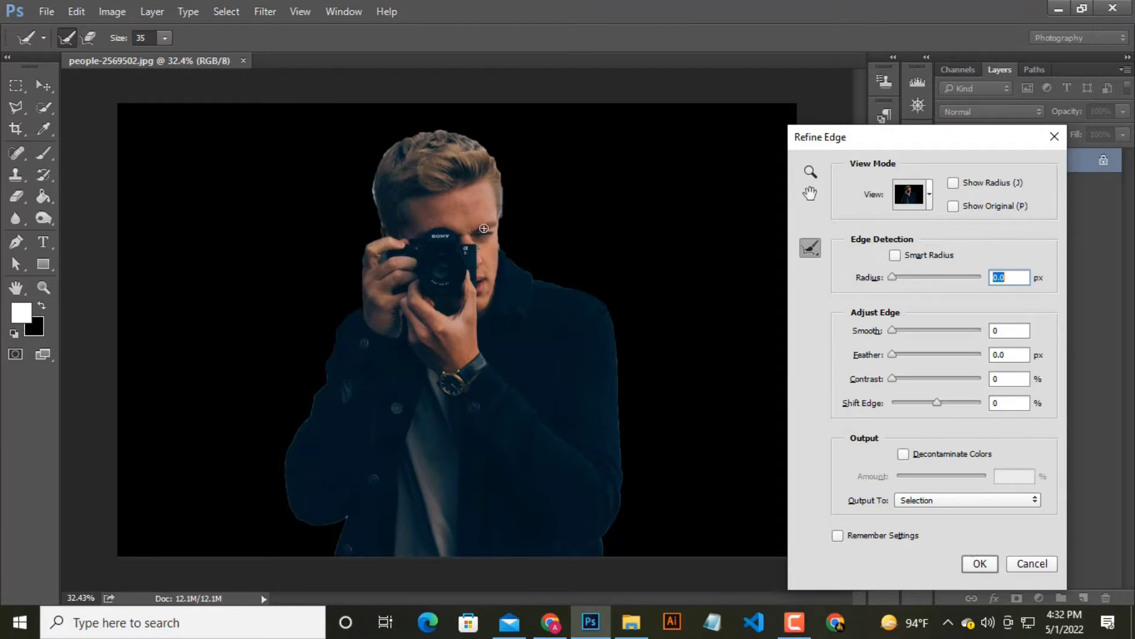
Step: Refine the edges of the hair, lower-left jacket and left hand with the Refine Radius brush
left_click_drag(434, 125, 432, 127)
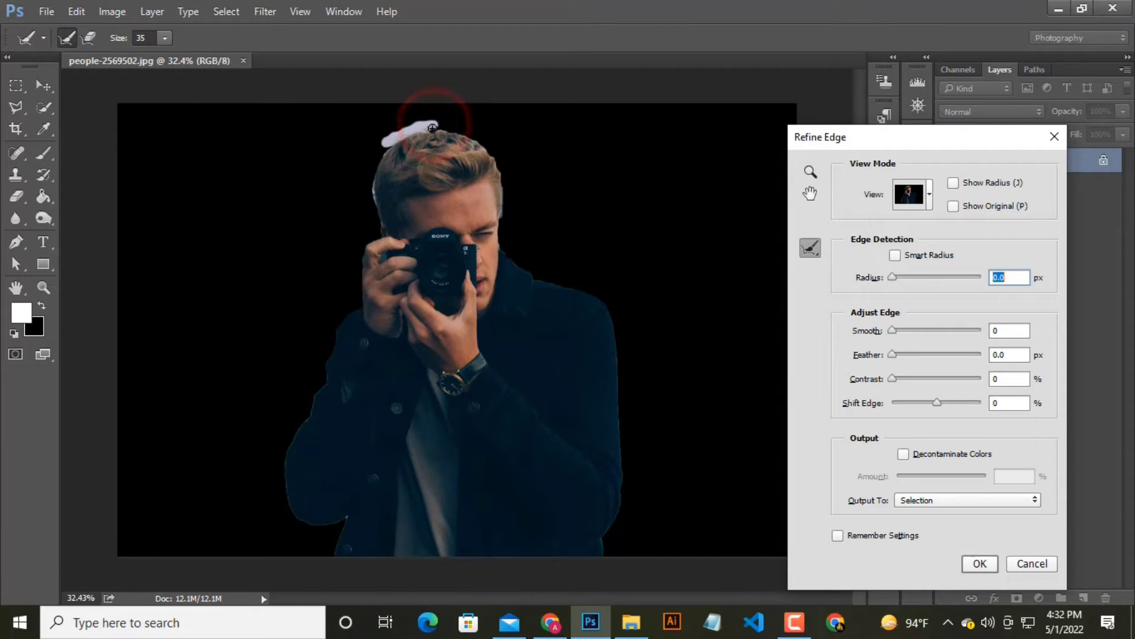
left_click(373, 179)
left_click_drag(380, 220, 375, 147)
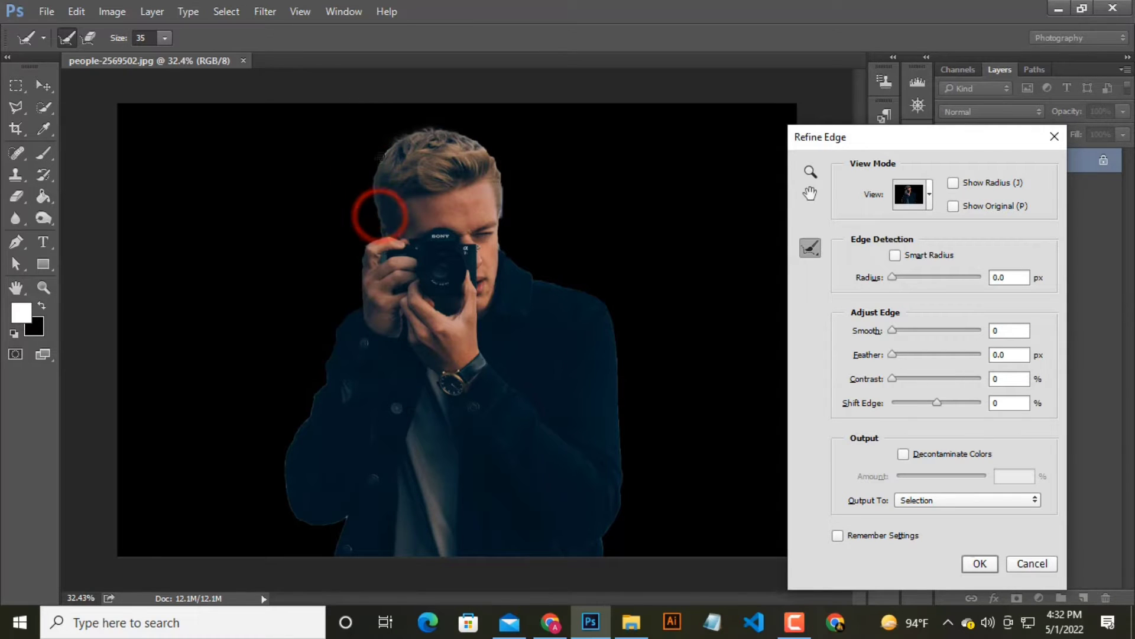
mouse_move(499, 193)
left_mouse_down()
mouse_move(507, 178)
mouse_move(512, 189)
left_mouse_up()
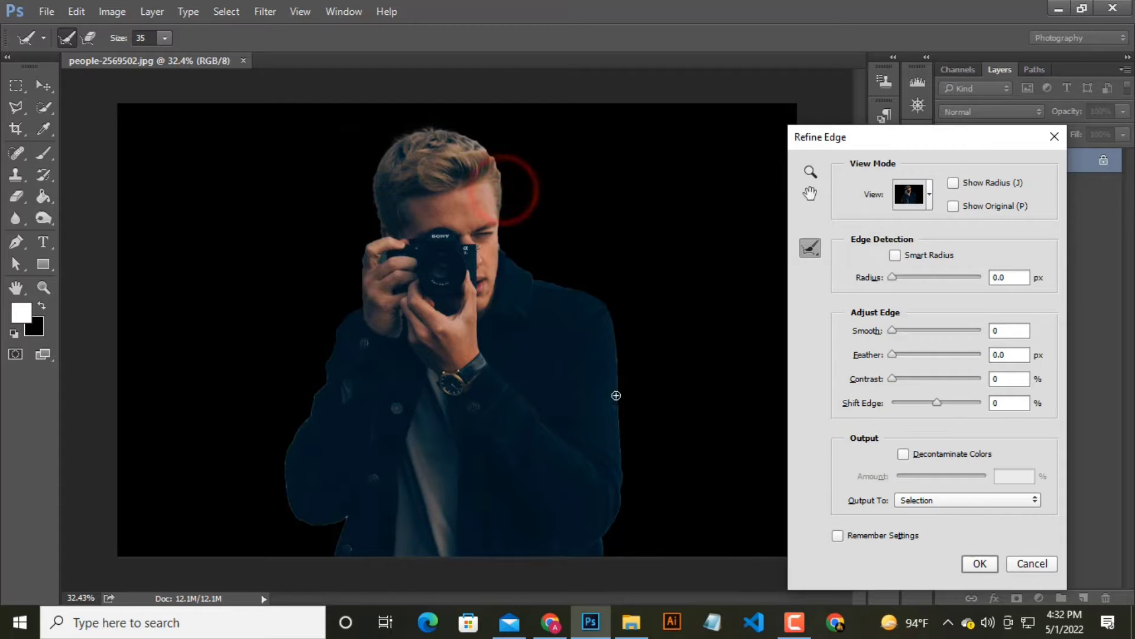
left_click(352, 506)
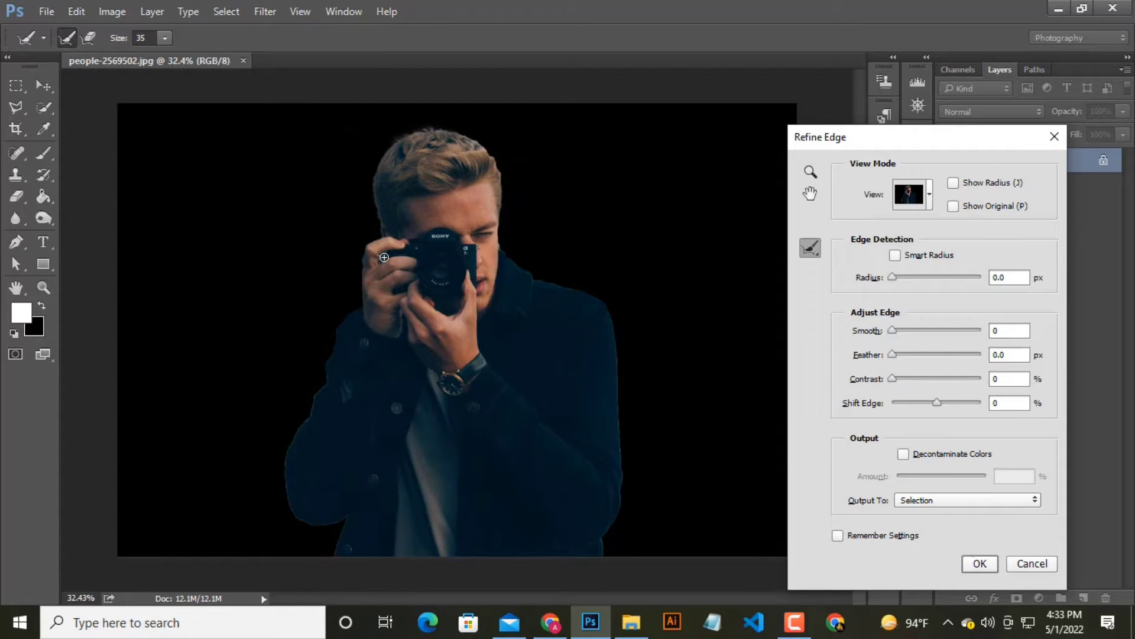
left_click_drag(392, 266, 384, 255)
left_click(381, 254)
scroll(427, 255, "up", 2)
scroll(354, 260, "up", 3)
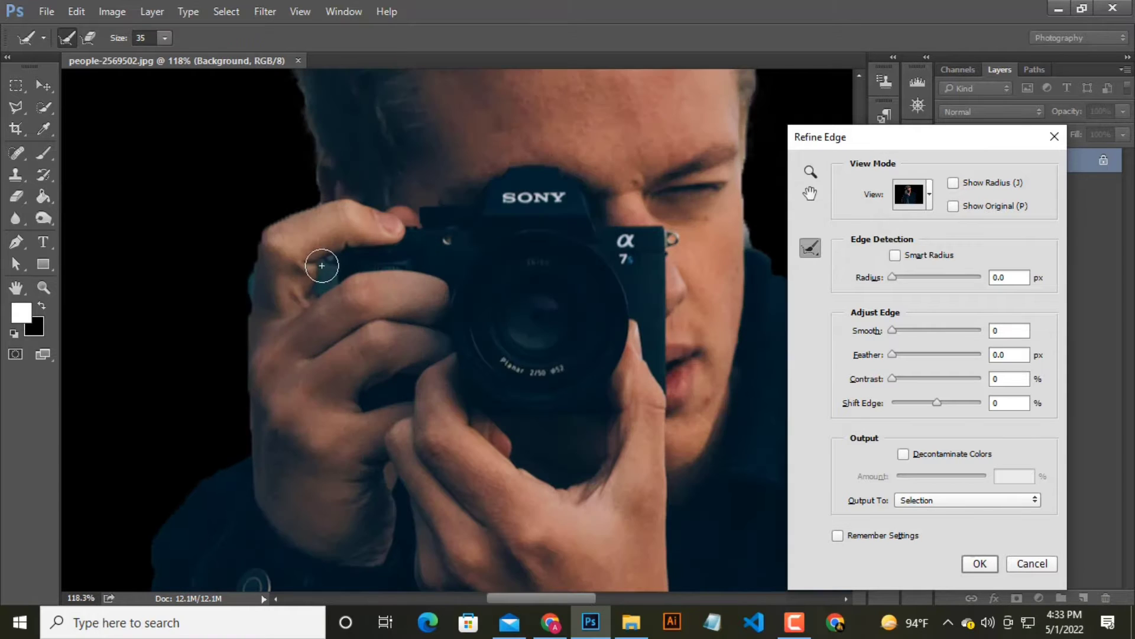
Step: Erase the refinement on the hand edge, then refine the hand and fingers beside the camera
left_click(89, 37)
left_click_drag(317, 271, 332, 277)
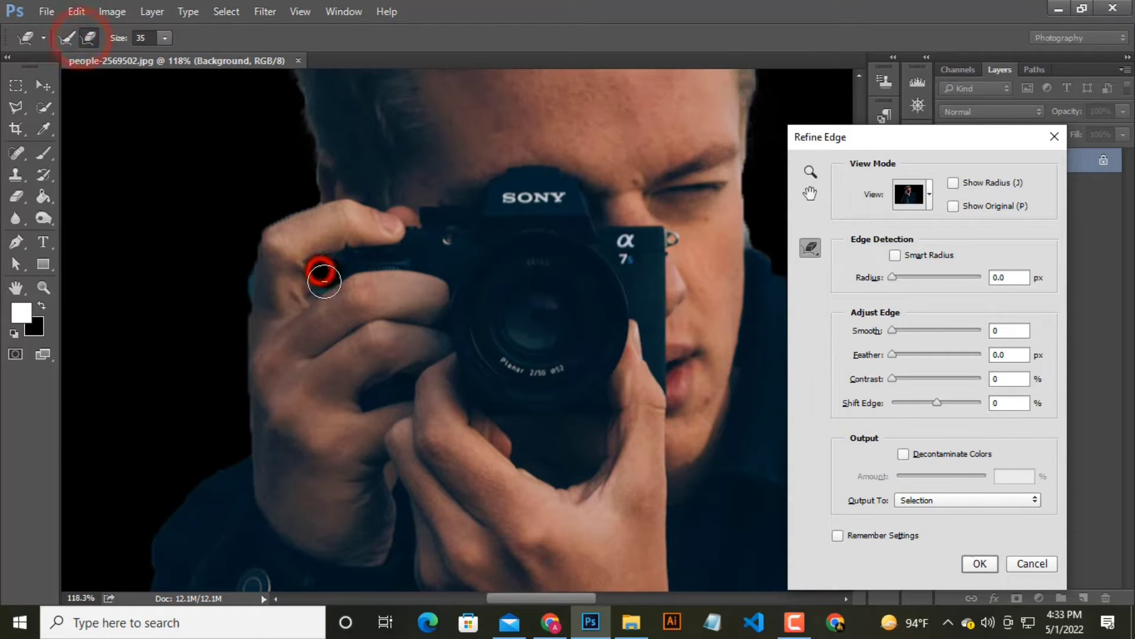
left_click(67, 38)
left_click(302, 296)
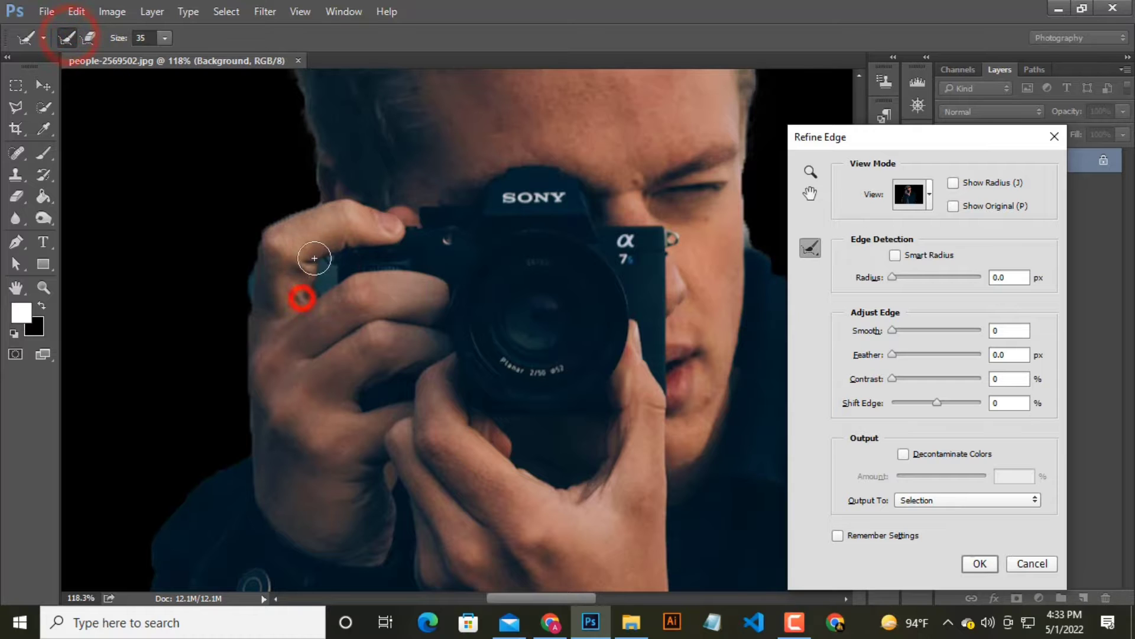
left_click(338, 243)
left_click(241, 261)
left_click(350, 246)
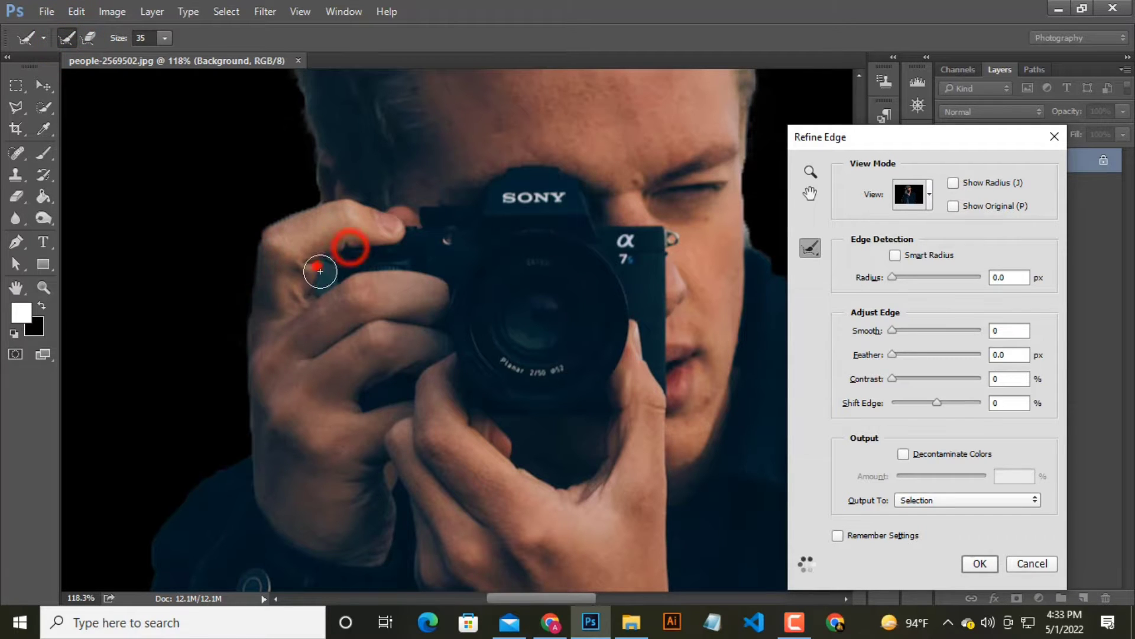
left_click(317, 264)
left_click(329, 267)
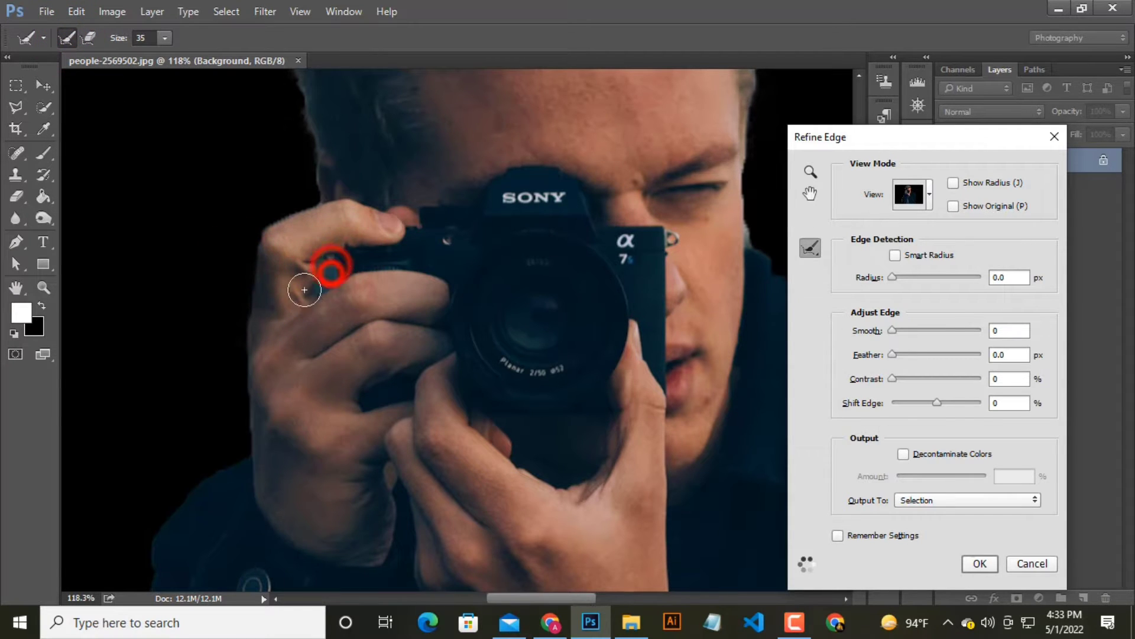
Step: Erase the edge refinement on the finger beside the camera
left_click(87, 38)
left_click(324, 274)
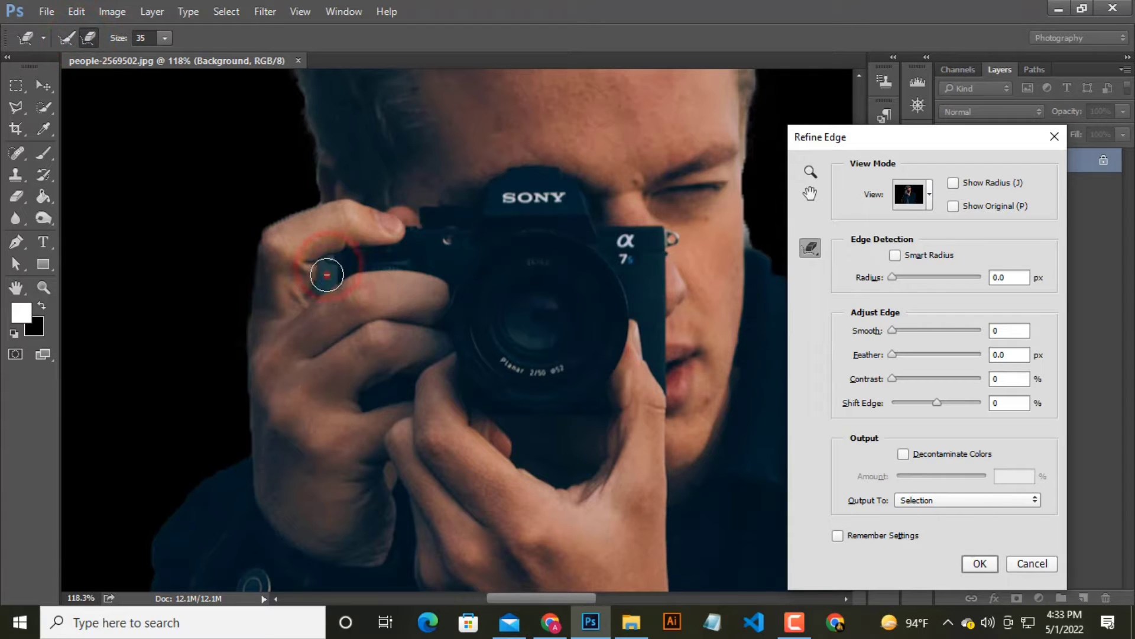
left_click(327, 275)
left_click(810, 247)
left_click(26, 38)
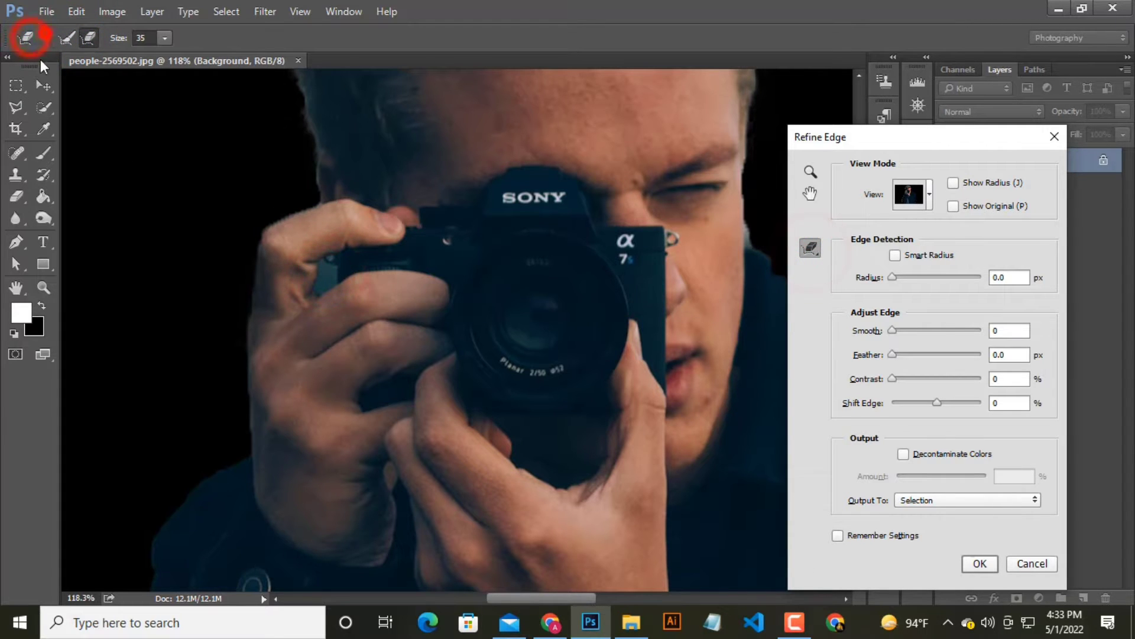
left_click(324, 267)
scroll(369, 303, "down", 5)
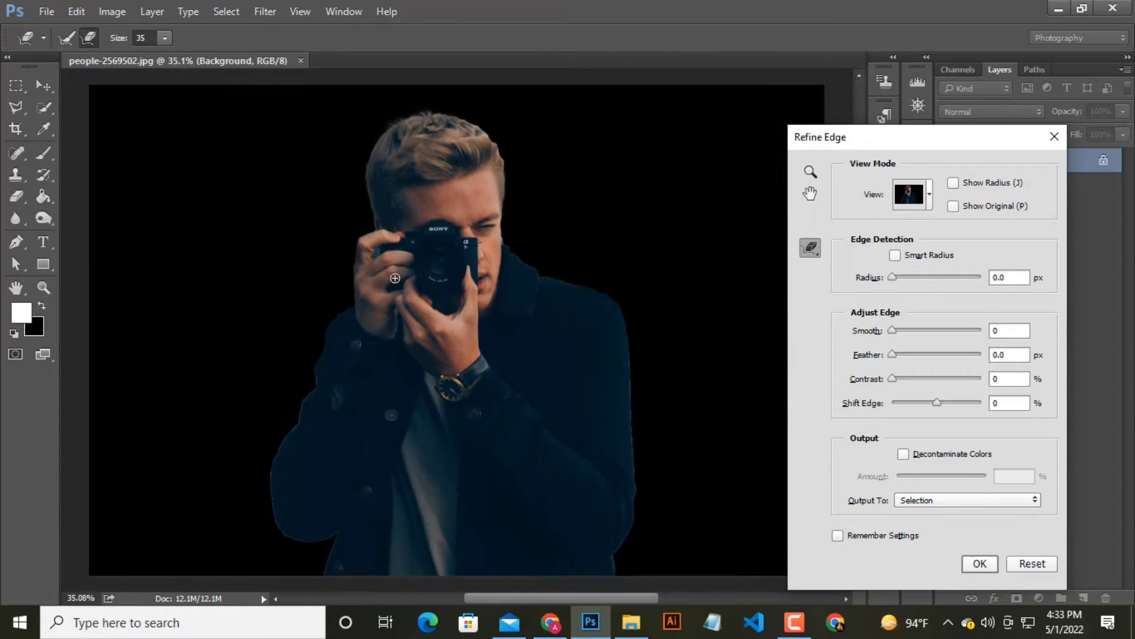
scroll(354, 144, "up", 5)
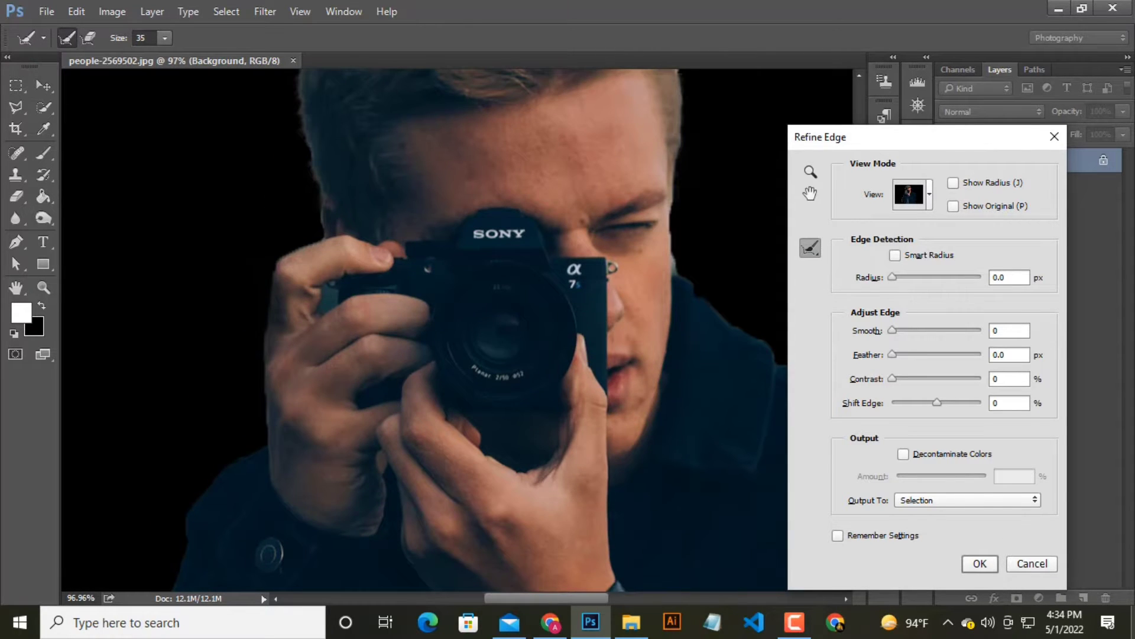
Step: Output the cutout to a New Layer with Layer Mask and apply Refine Edge
left_click(982, 499)
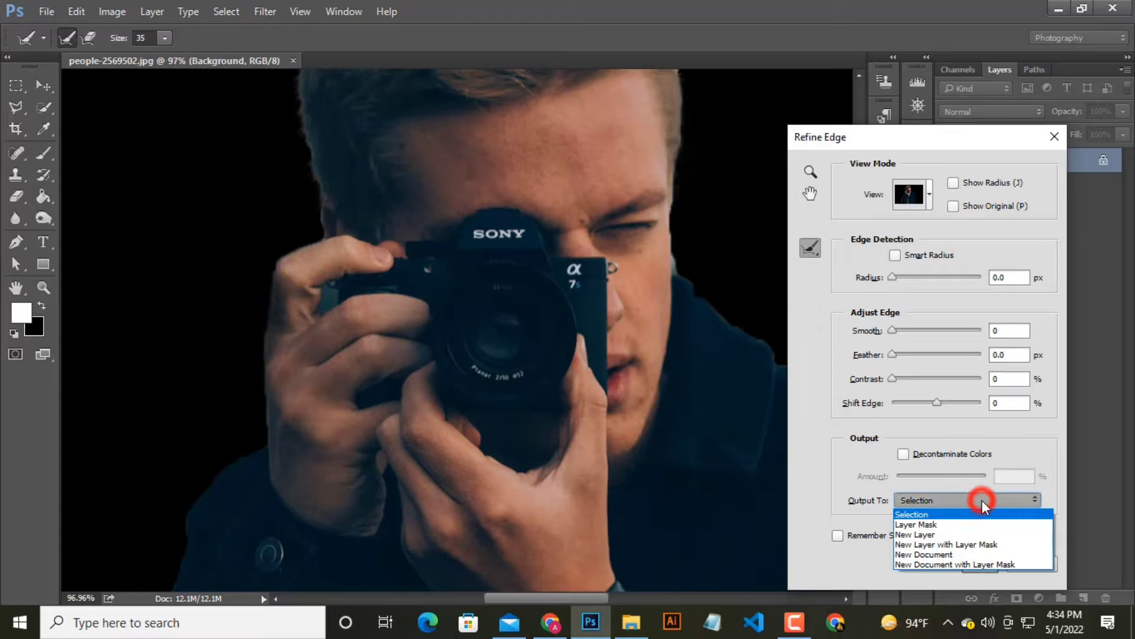
left_click(975, 530)
left_click(973, 501)
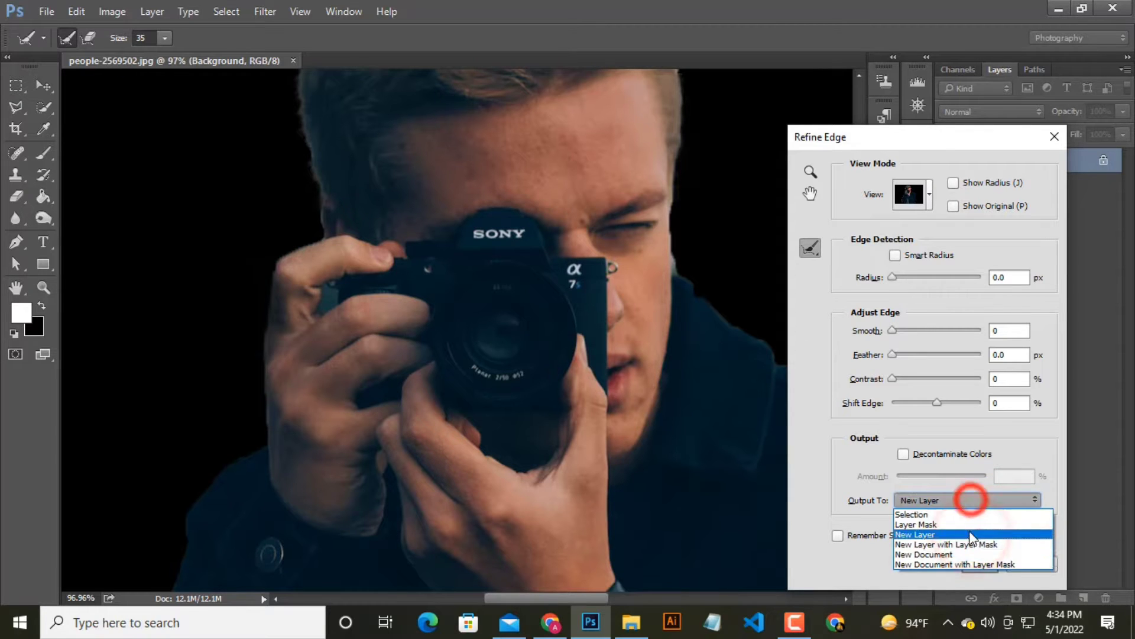
left_click(981, 552)
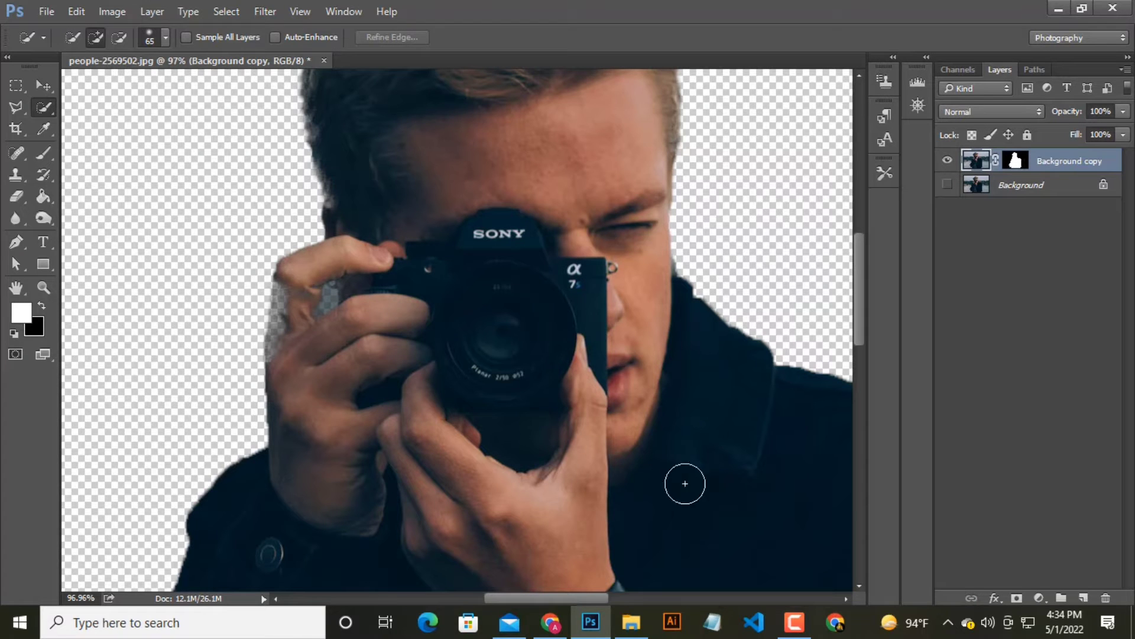
Step: Add a Solid Color fill layer in navy #000d18 above the Background layer
left_click(1029, 186)
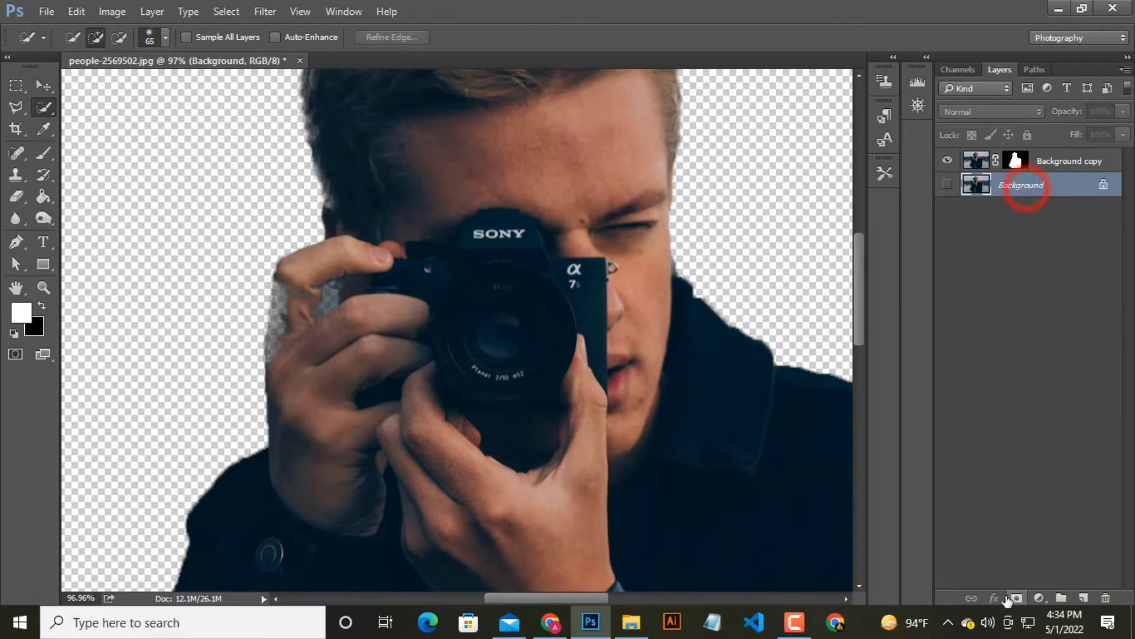
left_click(1039, 166)
left_click_drag(885, 300, 885, 252)
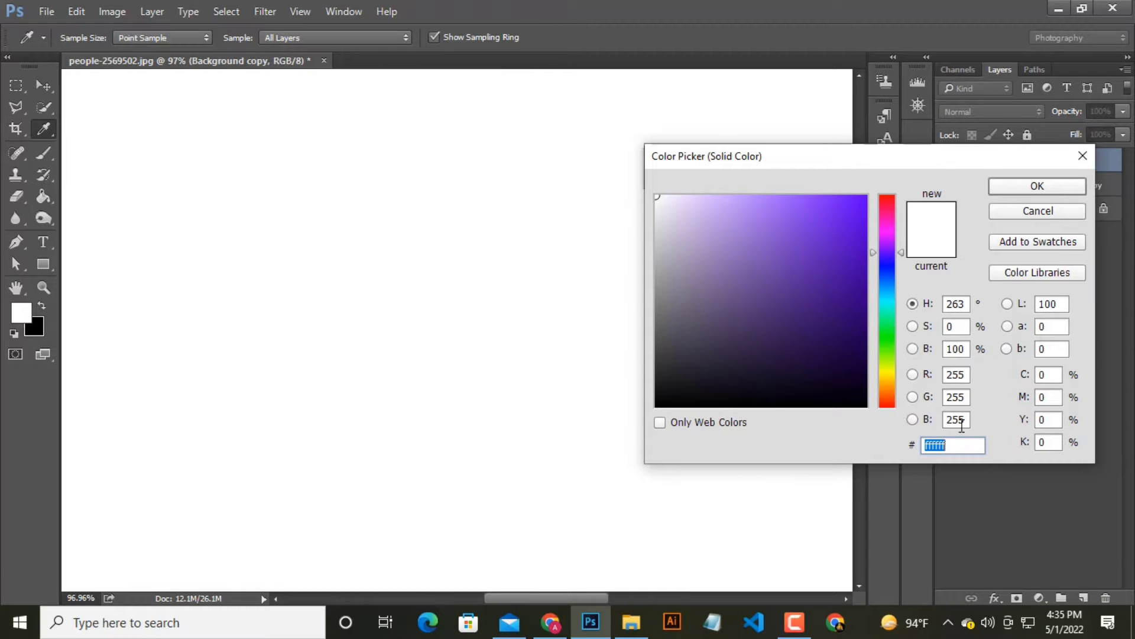
type("000d")
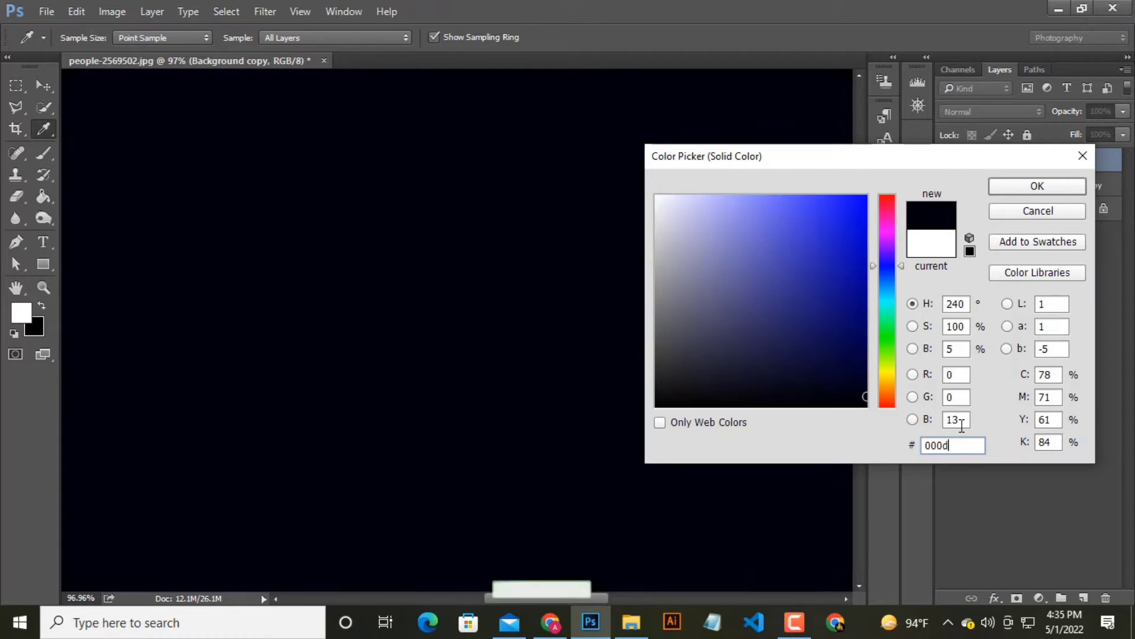
type("18")
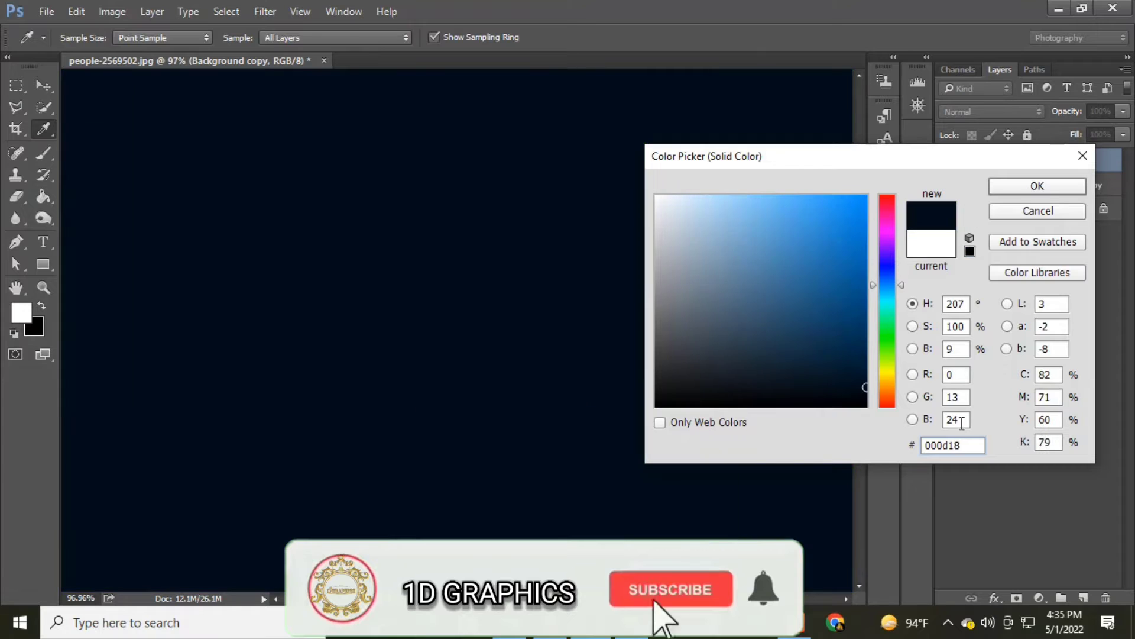
left_click(1038, 186)
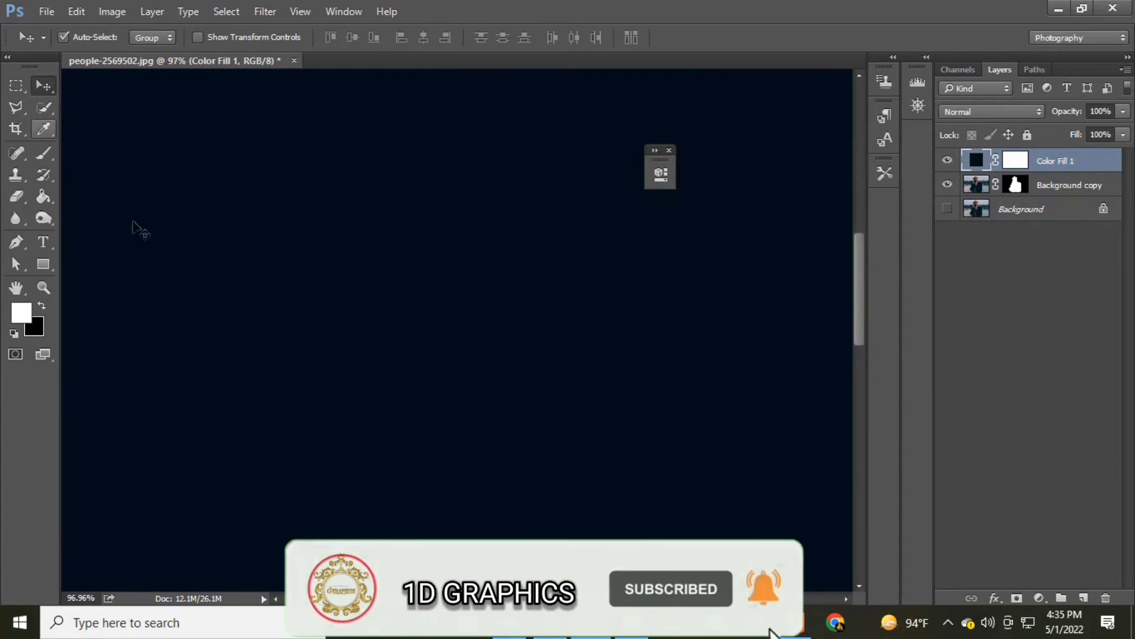
Step: Close the small floating panel and zoom the view to fit the canvas
scroll(397, 291, "down", 2)
scroll(500, 332, "down", 3)
scroll(519, 329, "down", 2)
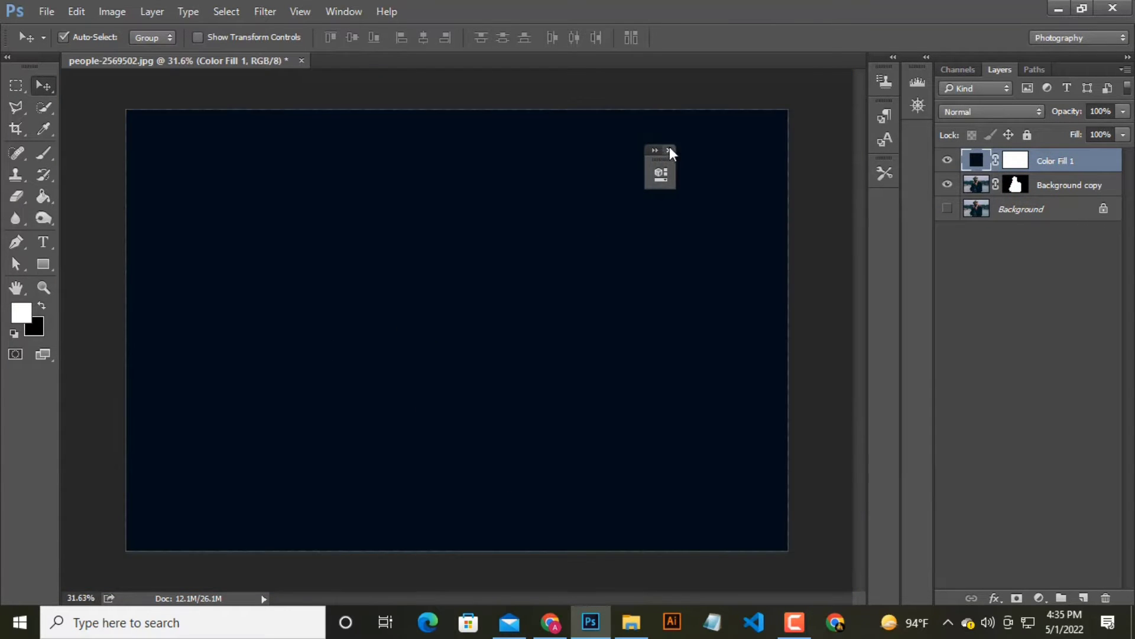
left_click(669, 150)
scroll(583, 253, "up", 2)
scroll(583, 253, "down", 1)
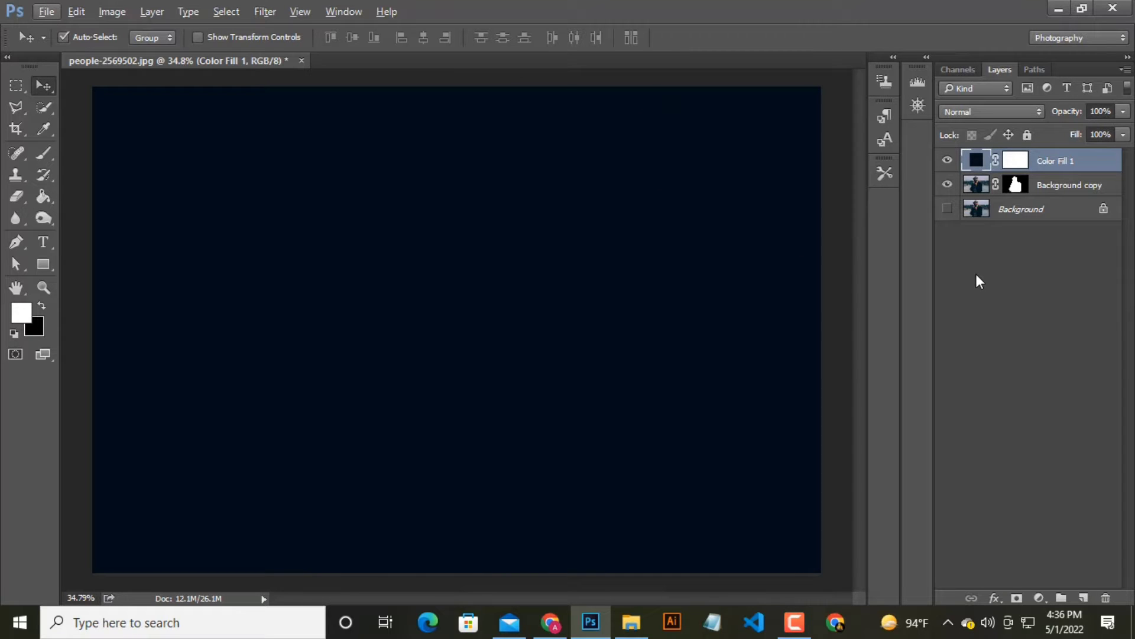
Step: Move the navy fill below Background copy and add a Levels adjustment above the man
left_click_drag(1052, 161, 1036, 196)
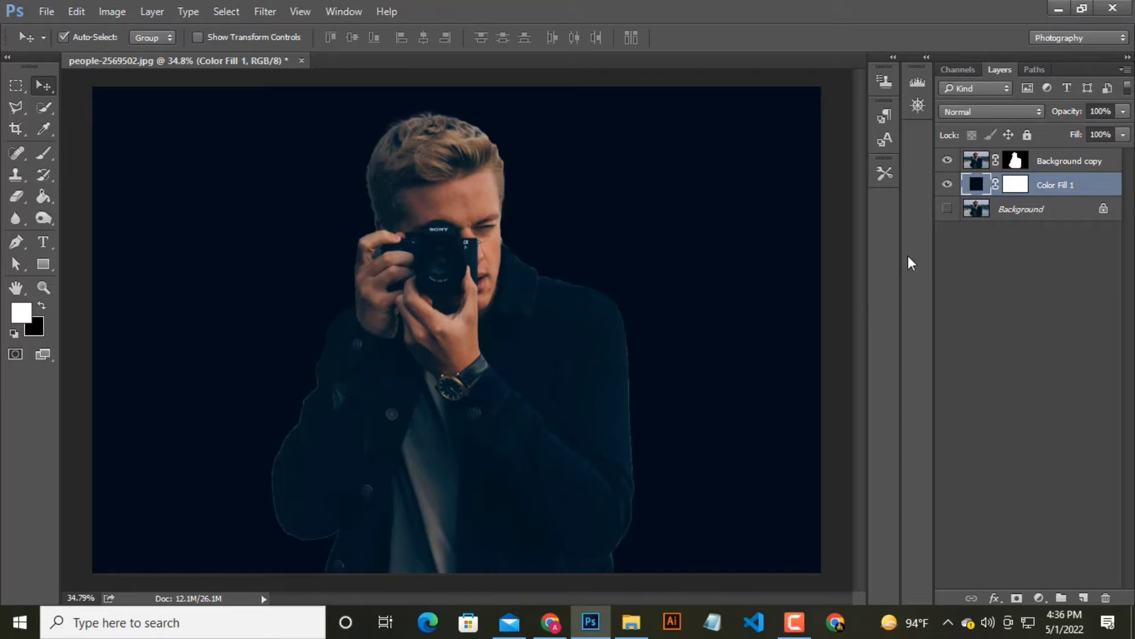
left_click(977, 162)
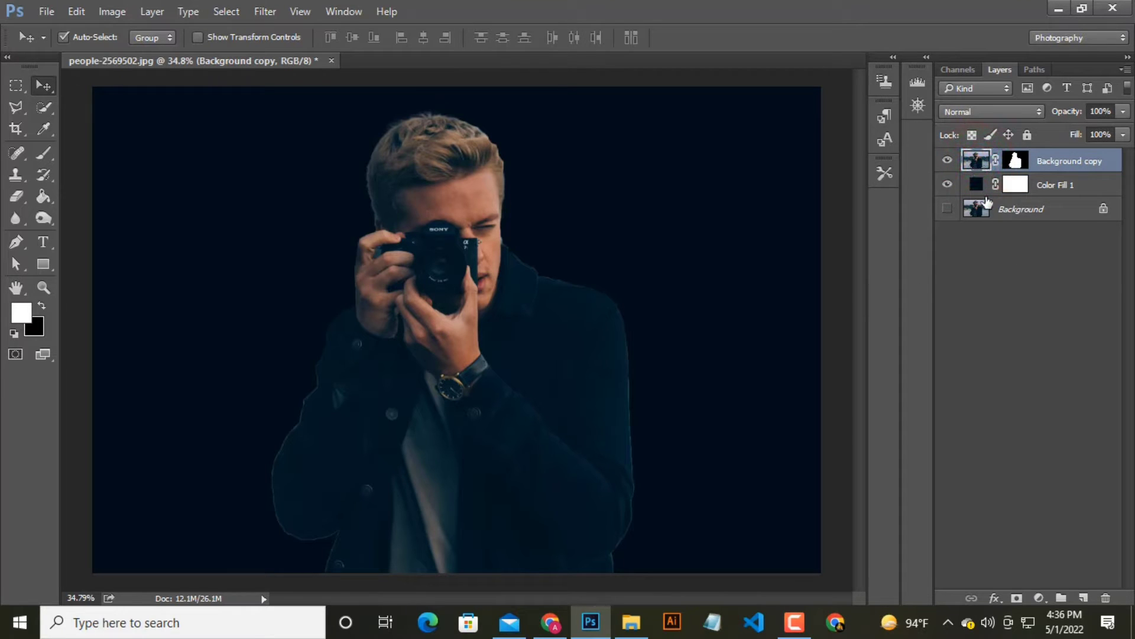
left_click(1039, 597)
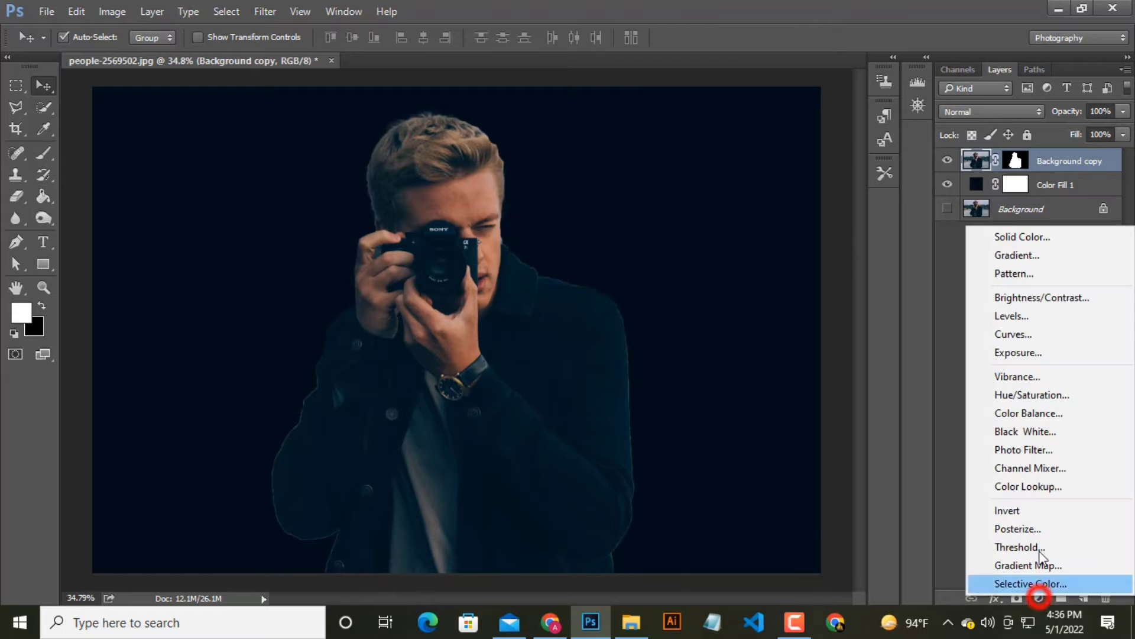
left_click(1032, 314)
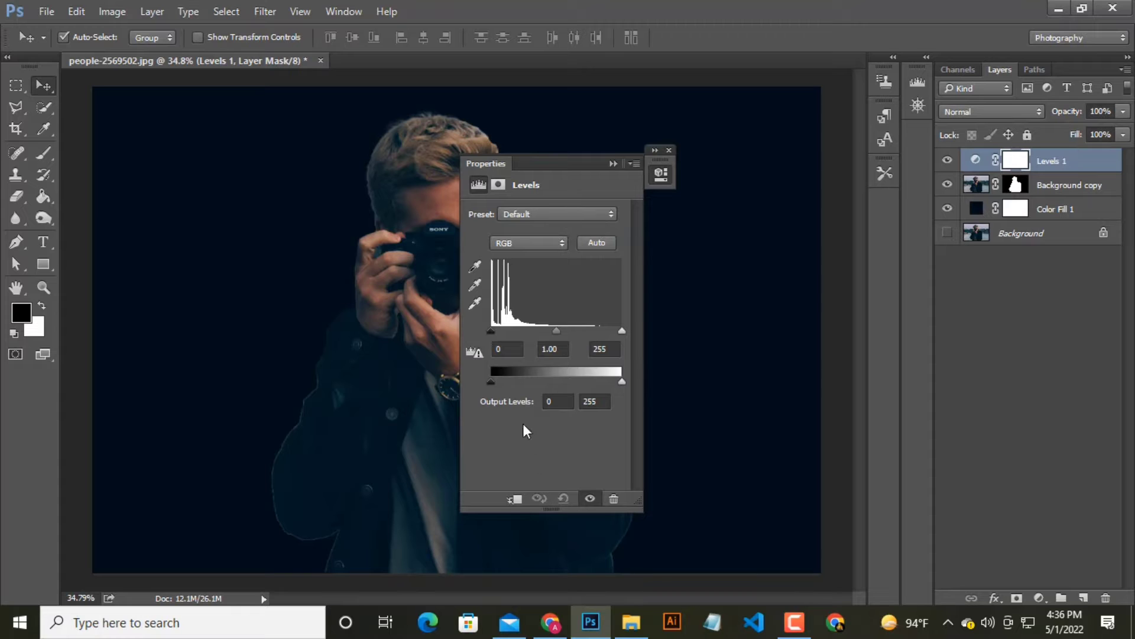
Step: Clip Levels to the man's layer, raise its black input to darken him, and add an empty layer
left_click(519, 500)
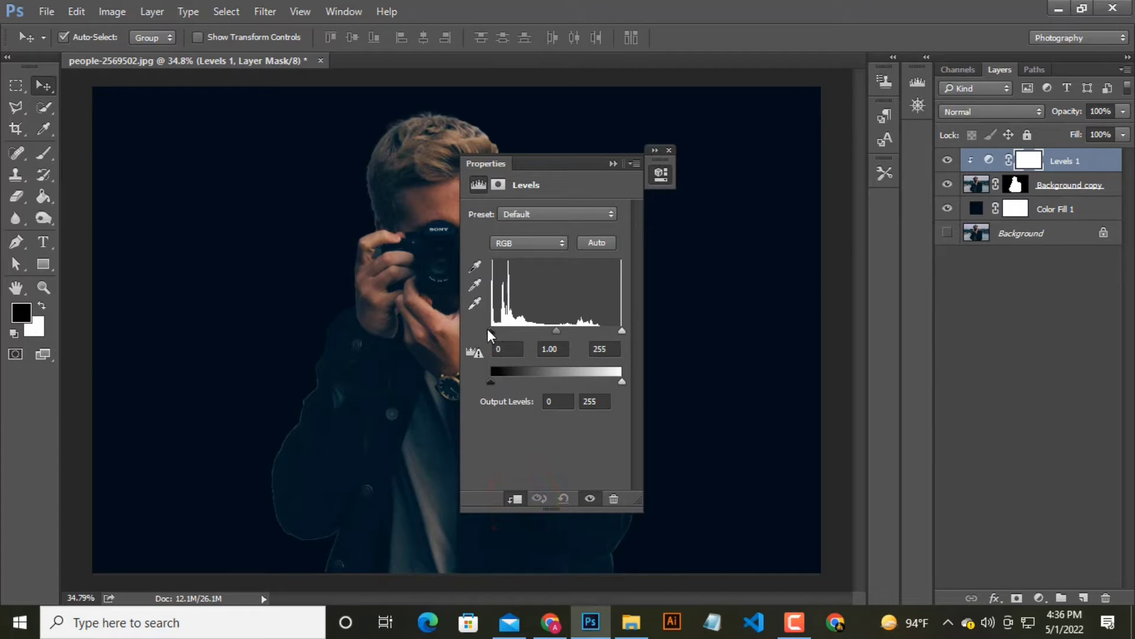
left_click_drag(489, 331, 499, 333)
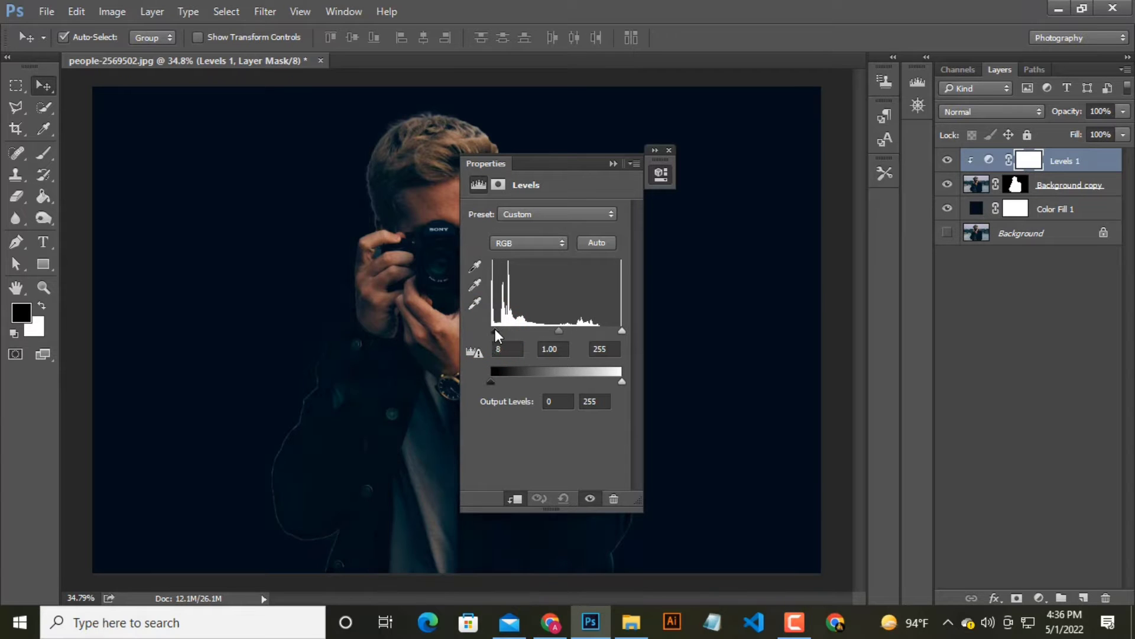
left_click(669, 152)
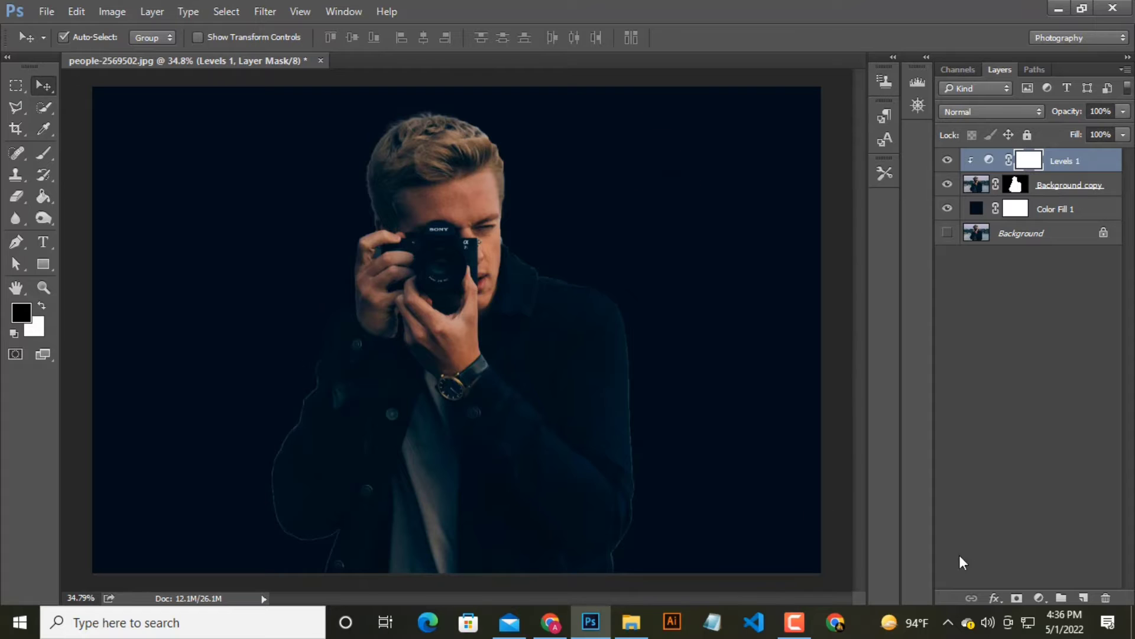
left_click(1084, 598)
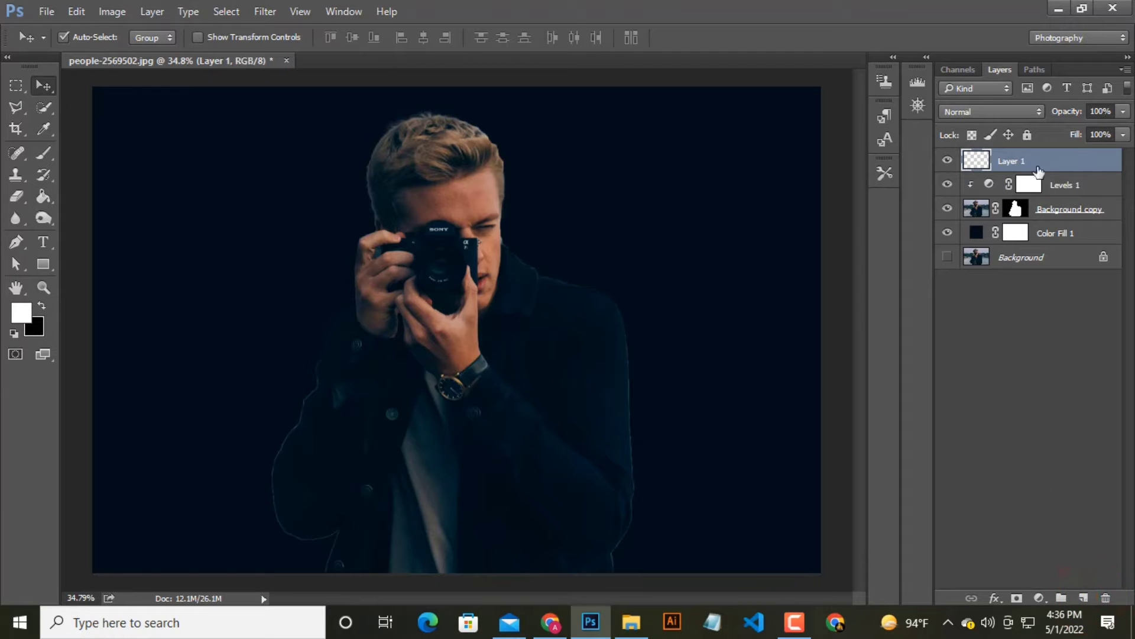
Step: Move Layer 1 between the man and the fill, rename it 'light', and set it to Soft Light
left_click_drag(1043, 166, 1045, 217)
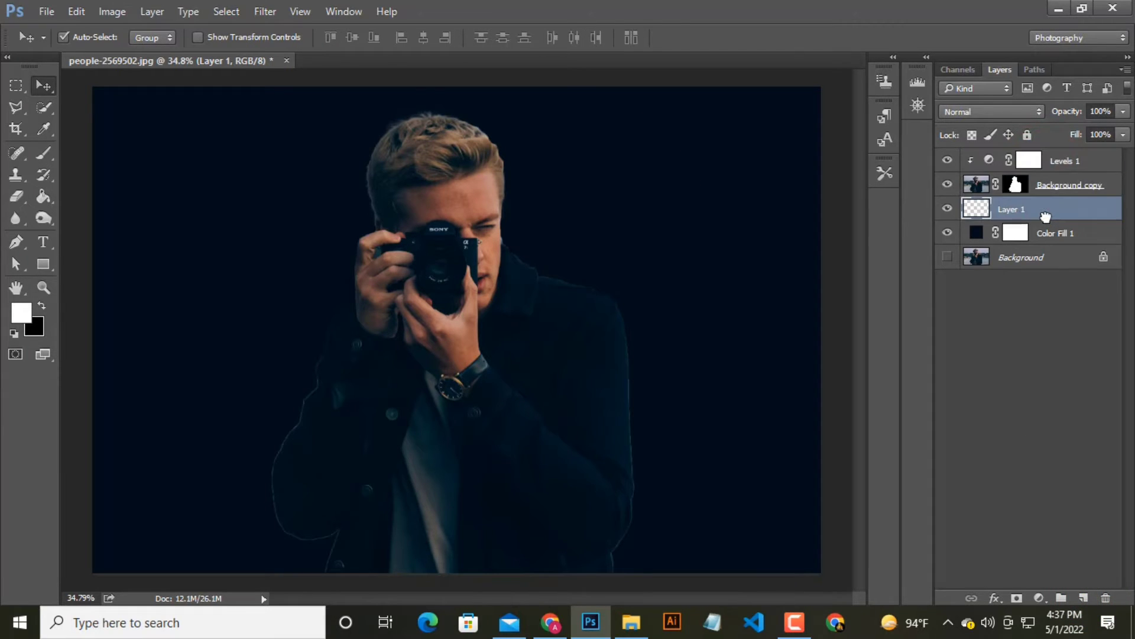
double_click(1008, 210)
key("Return")
left_click(983, 112)
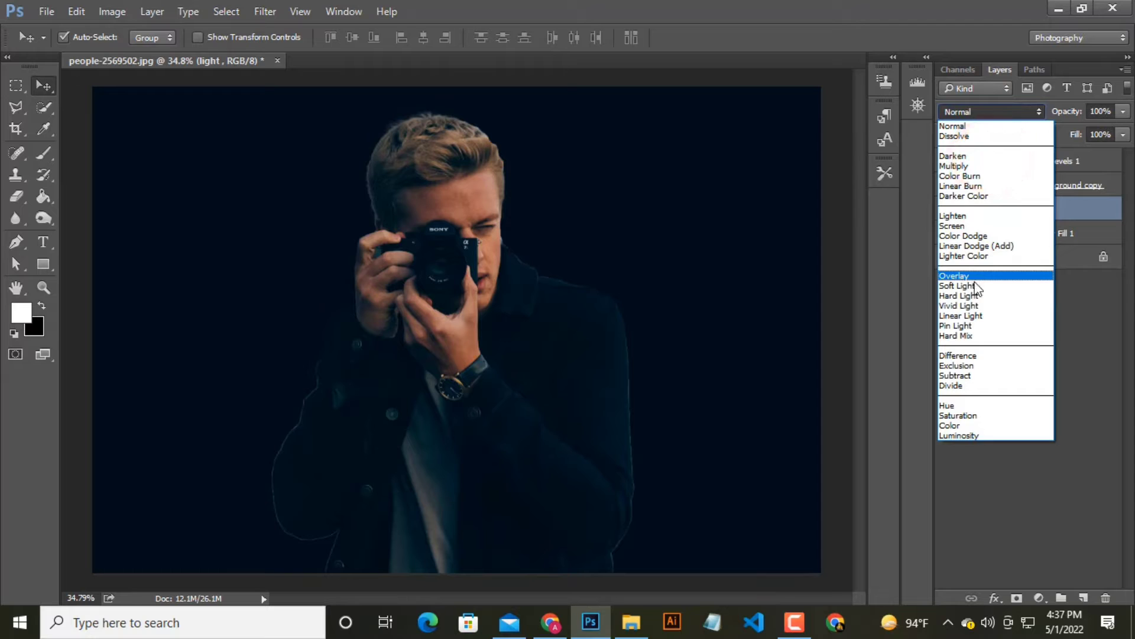
left_click(975, 286)
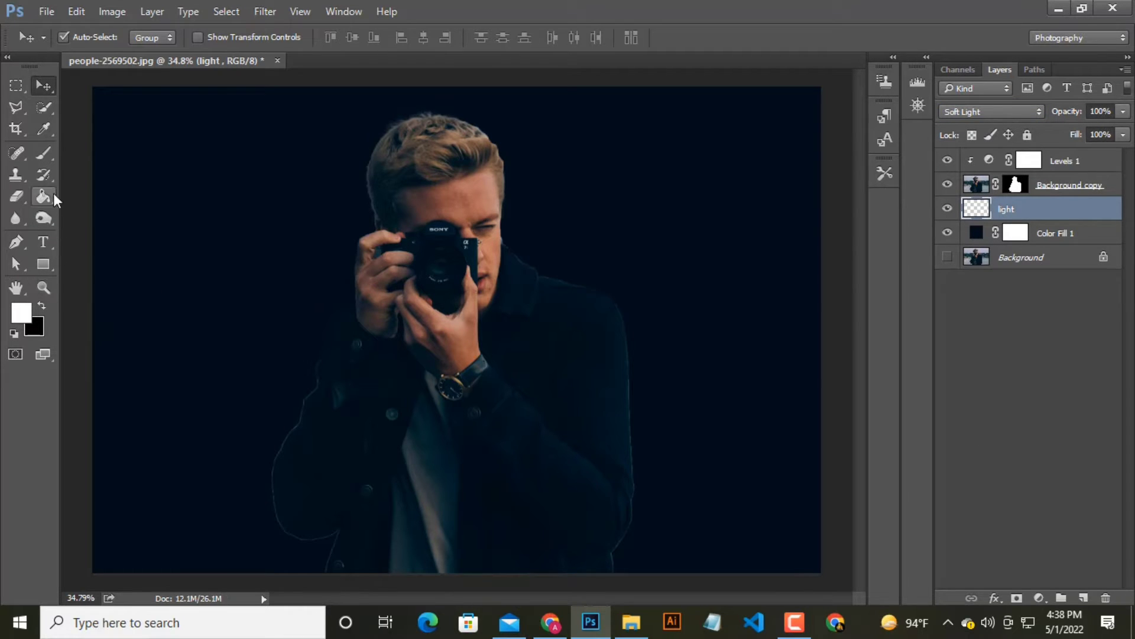
Step: Set up a soft Brush with 0% hardness at a large size
left_click(45, 154)
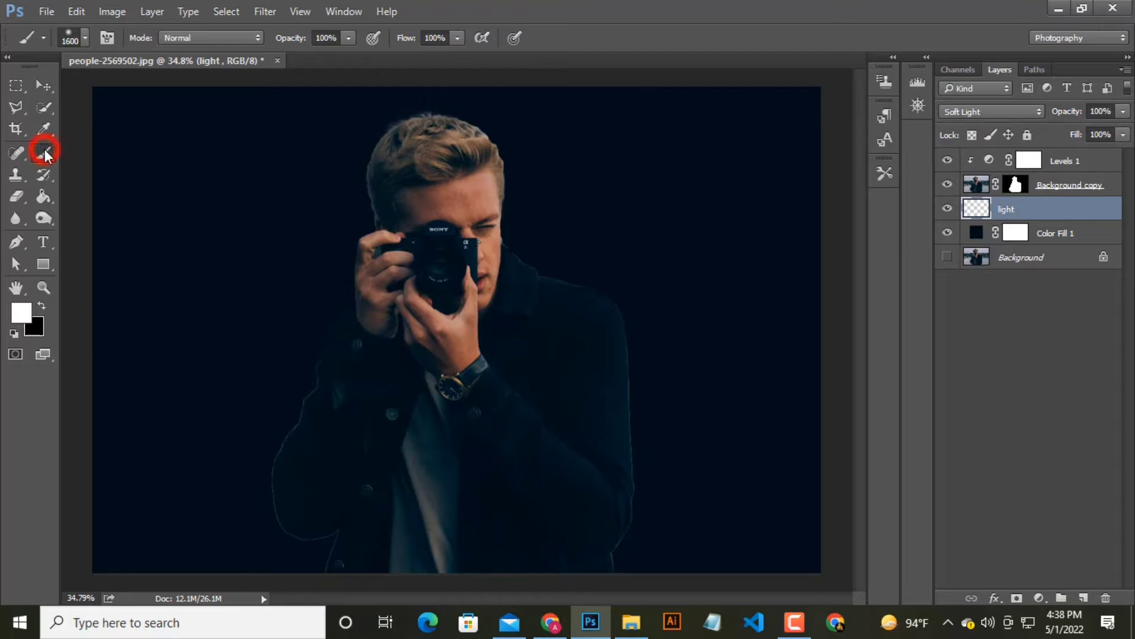
left_click(69, 38)
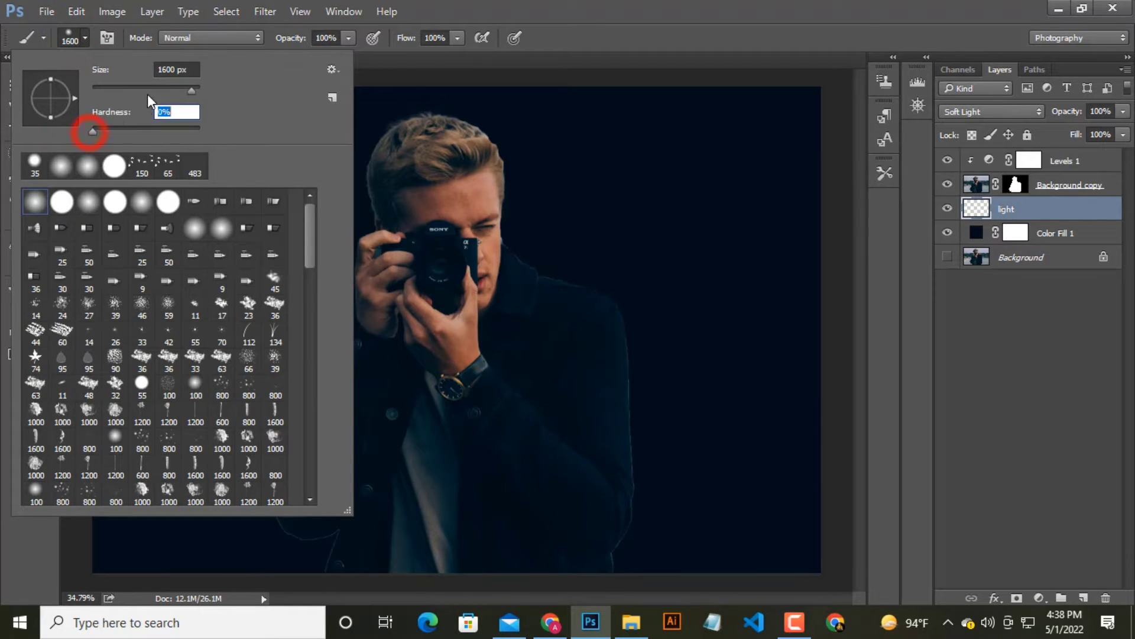
left_click_drag(139, 88, 115, 90)
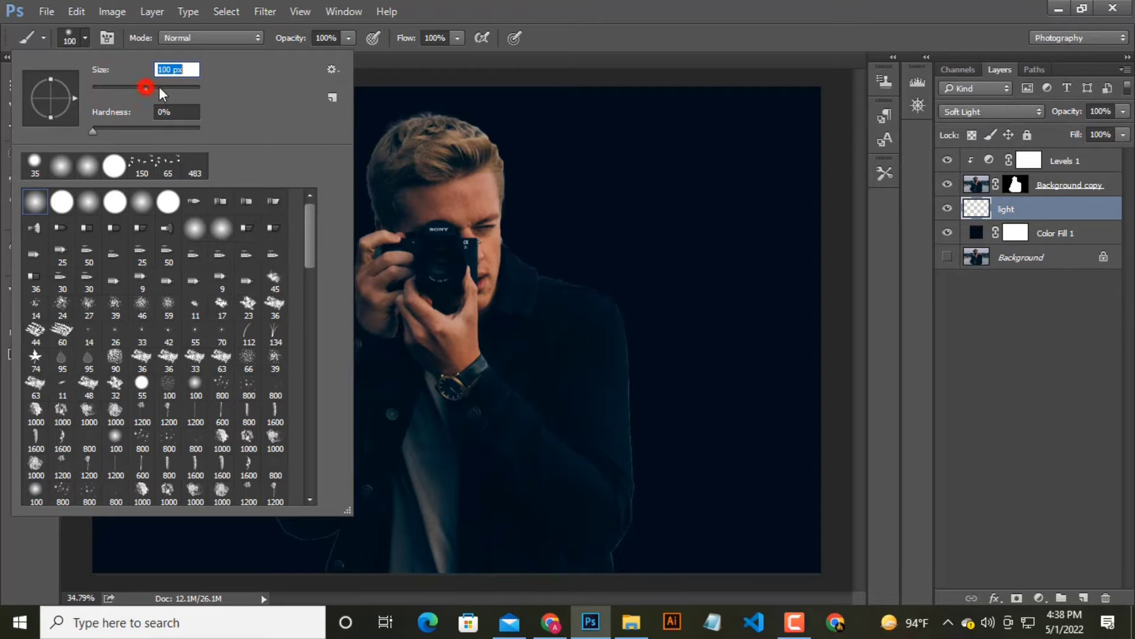
left_click_drag(164, 88, 172, 88)
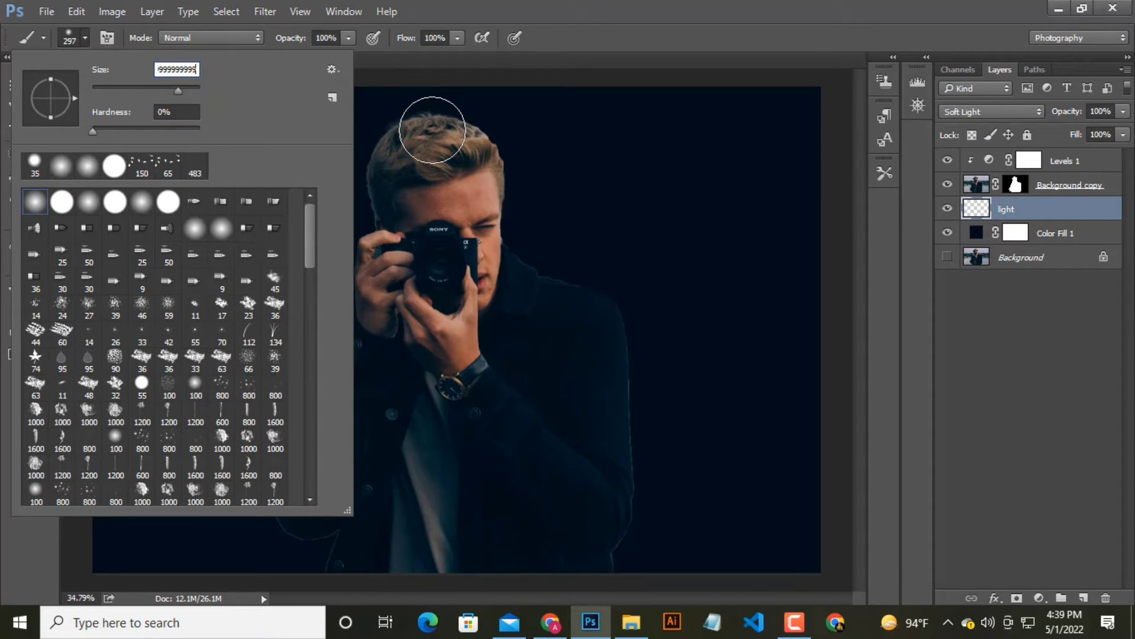
left_click(413, 113)
left_click(566, 255)
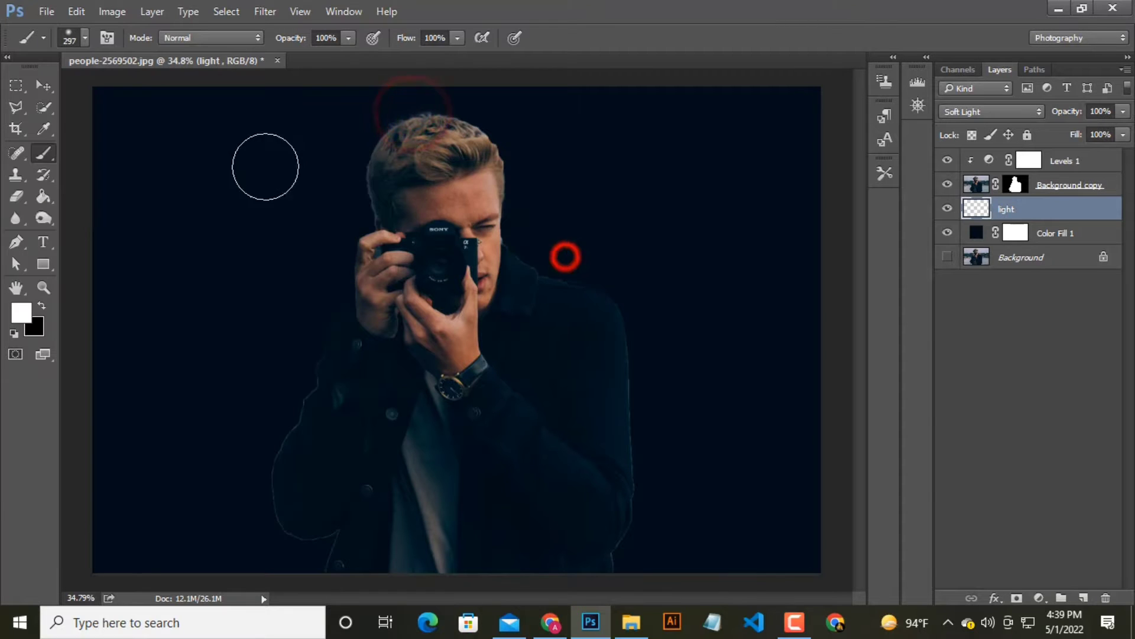
Step: Paint blue glow around the man's hair and down the jacket, then add a new empty layer
mouse_move(383, 108)
left_mouse_down()
mouse_move(445, 106)
mouse_move(582, 270)
mouse_move(617, 534)
left_mouse_up()
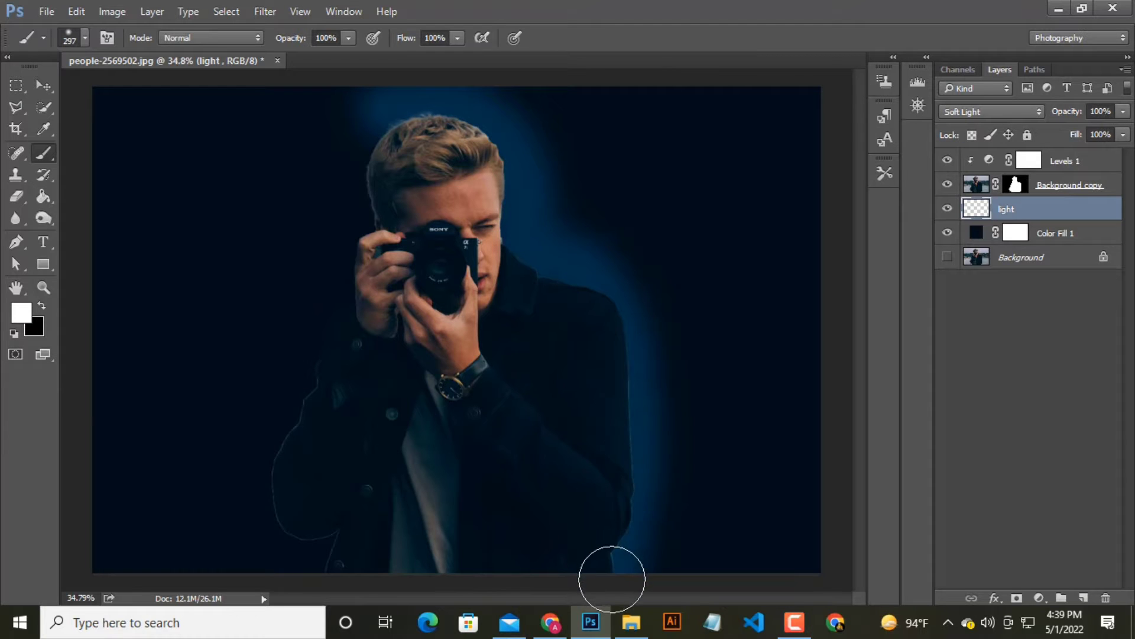
mouse_move(338, 562)
left_mouse_down()
mouse_move(292, 448)
mouse_move(380, 253)
mouse_move(367, 147)
mouse_move(390, 101)
left_mouse_up()
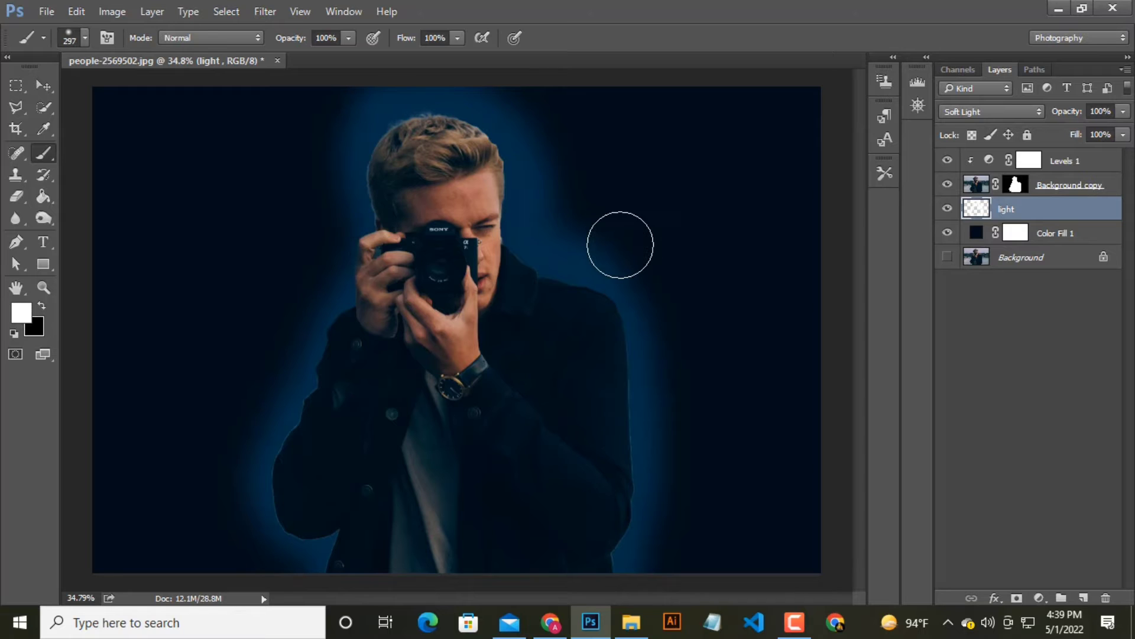
left_click(1083, 598)
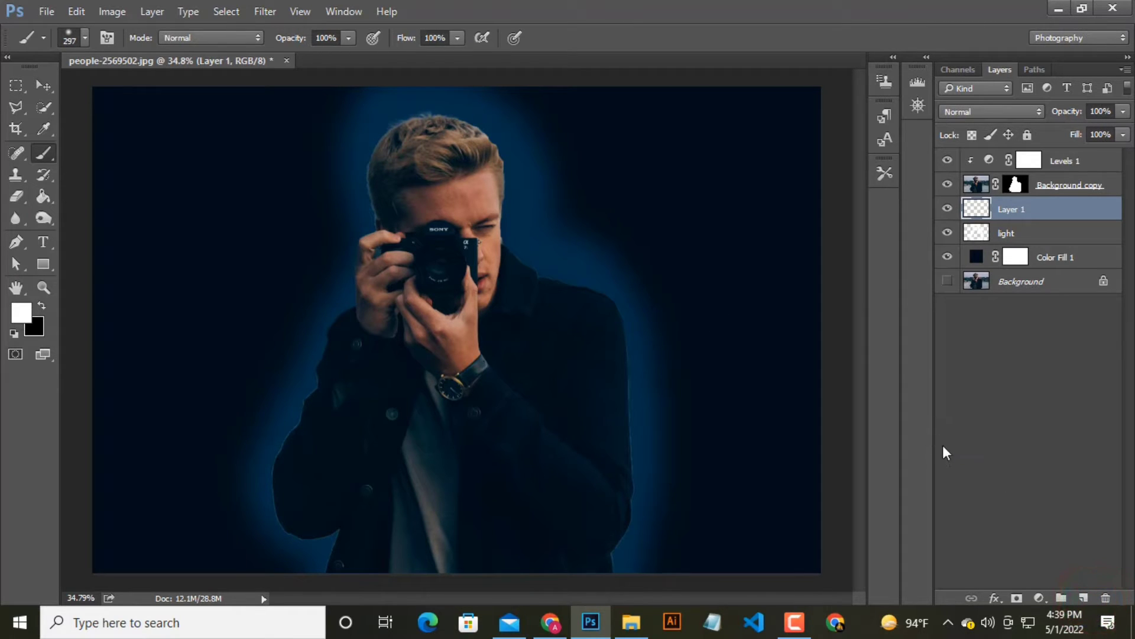
Step: Fill Layer 1 with black via Edit > Fill, then render Filter > Render > Clouds on it
left_click(39, 308)
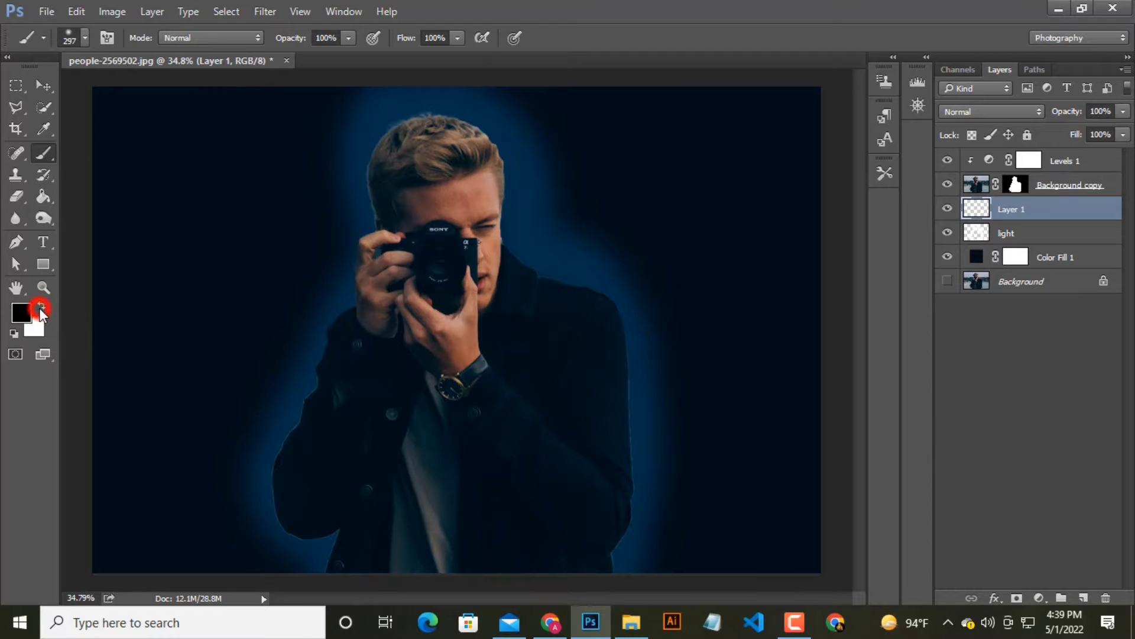
left_click(81, 37)
left_click(76, 11)
left_click(137, 233)
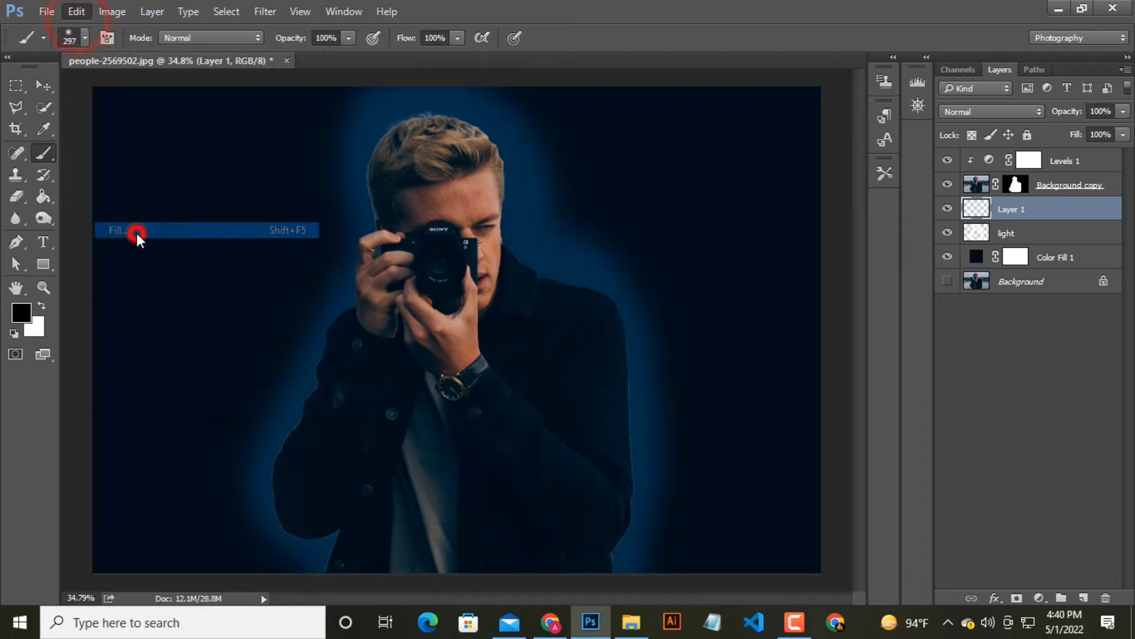
left_click(388, 244)
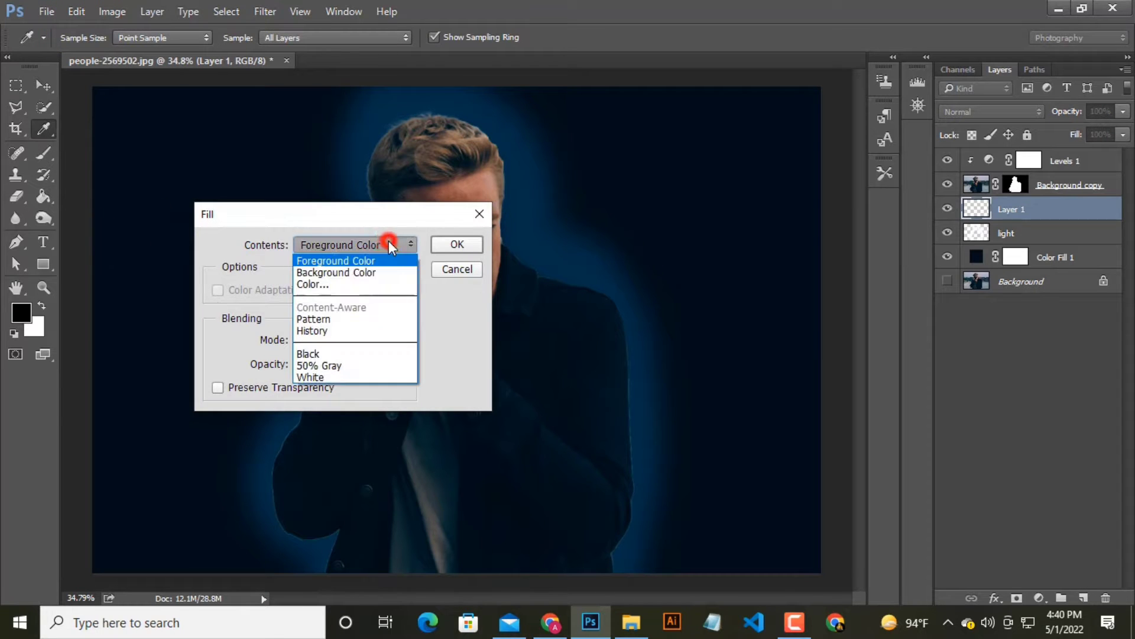
left_click(324, 351)
left_click(440, 246)
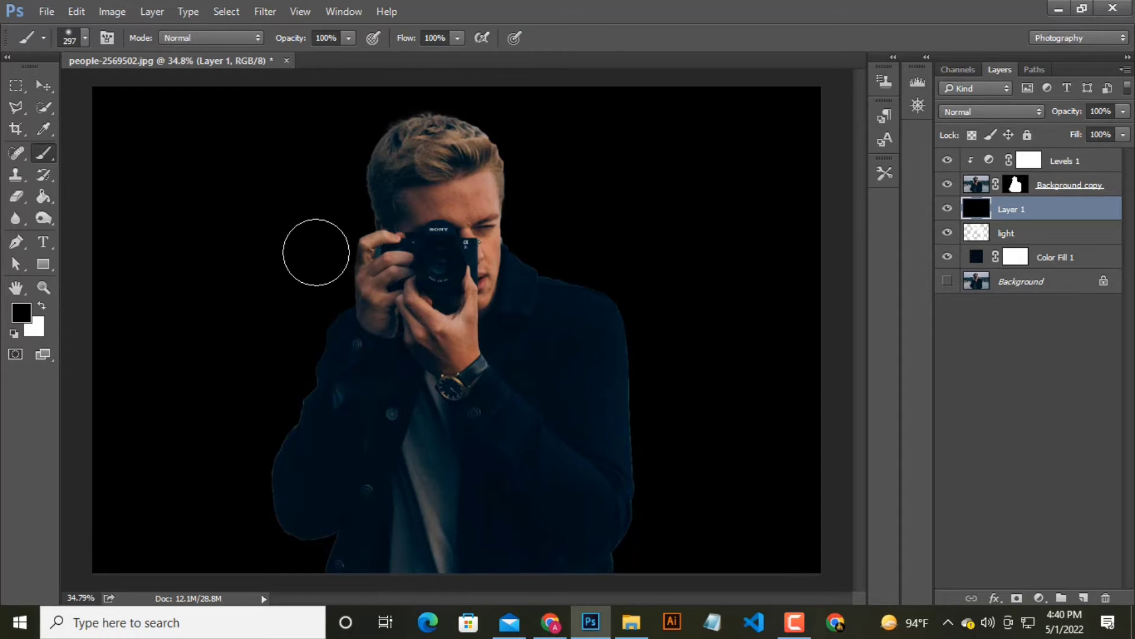
left_click(265, 12)
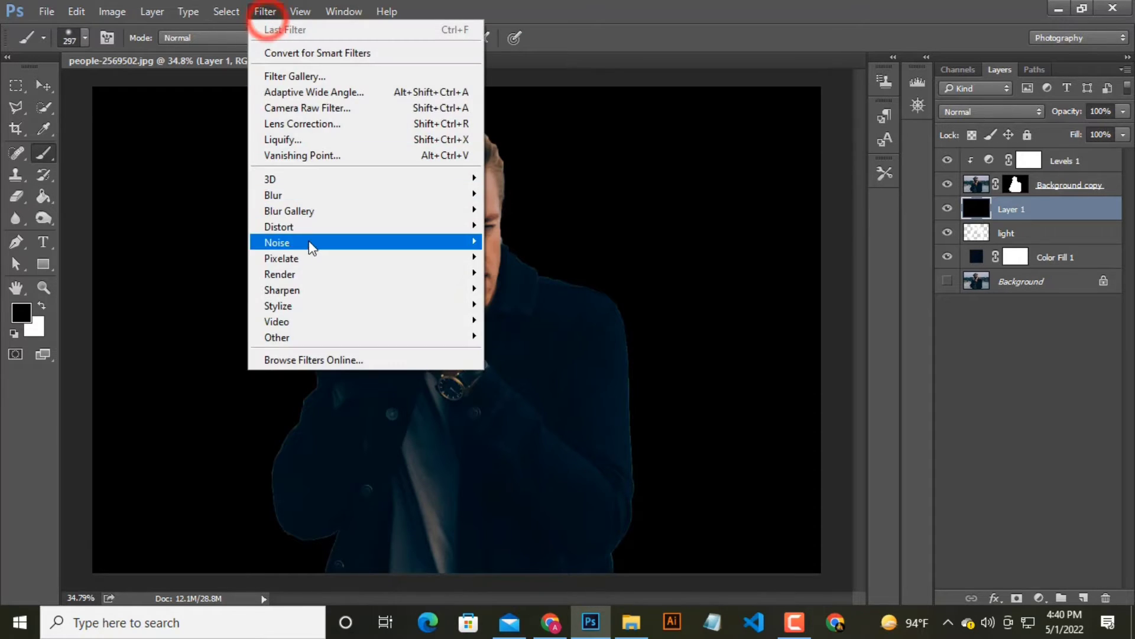
mouse_move(279, 274)
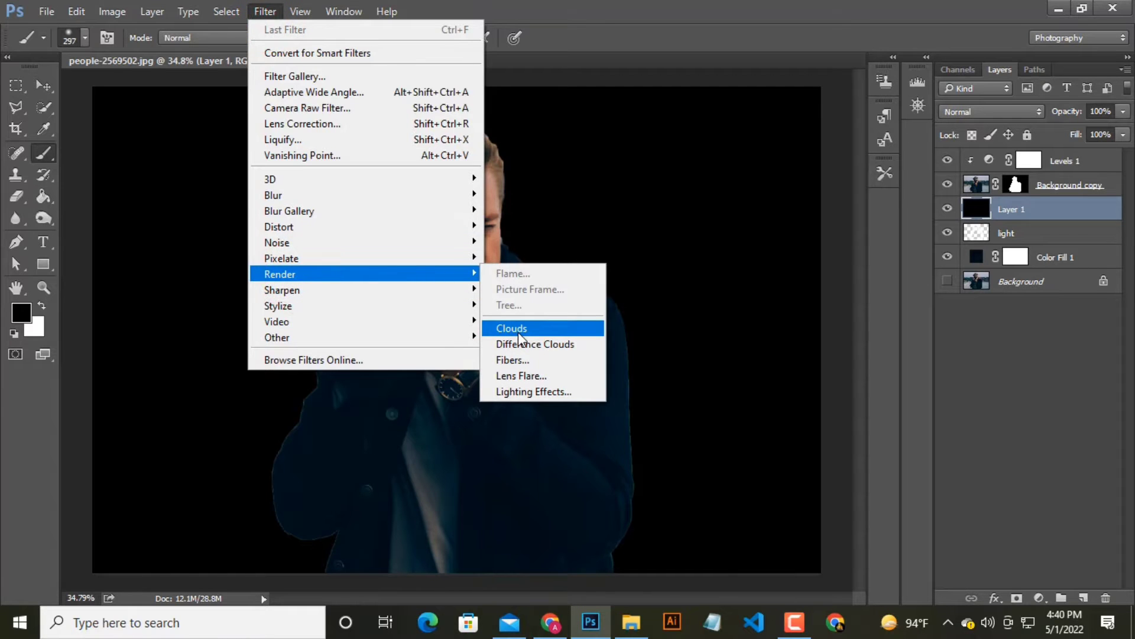
left_click(518, 328)
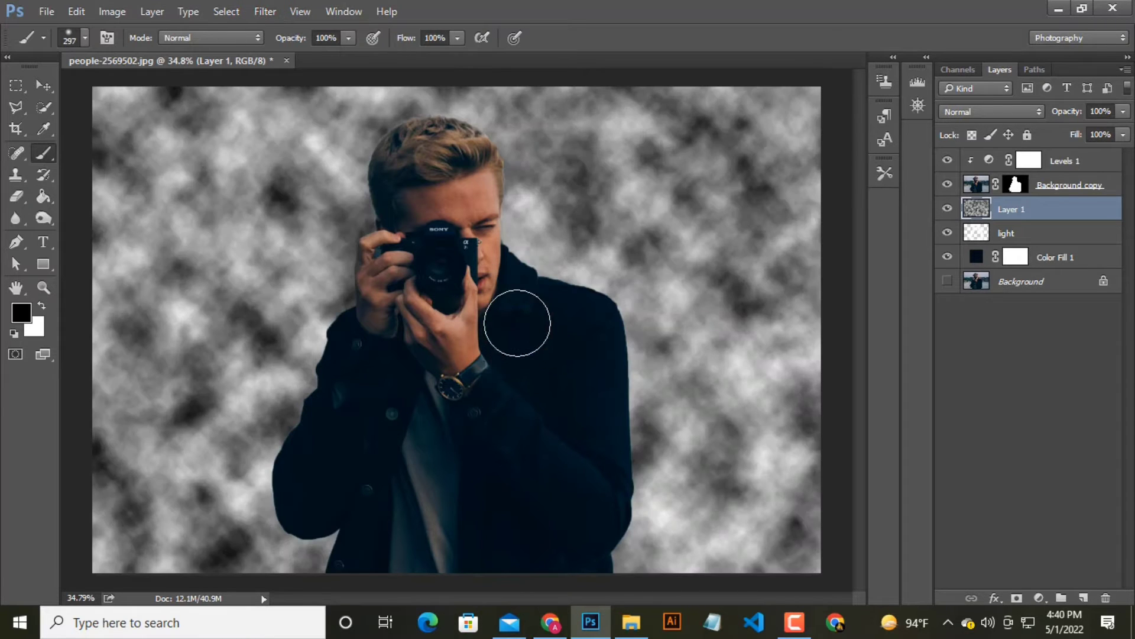
Step: Set the clouds layer to Color Dodge and give it a black hide-all layer mask
left_click(987, 111)
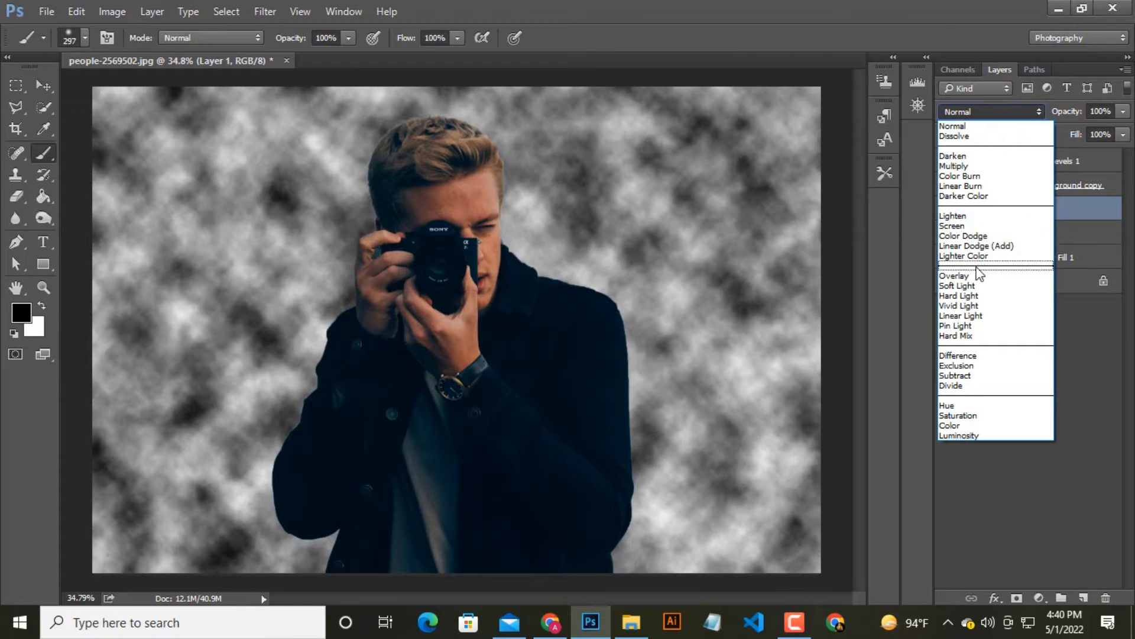
left_click(974, 235)
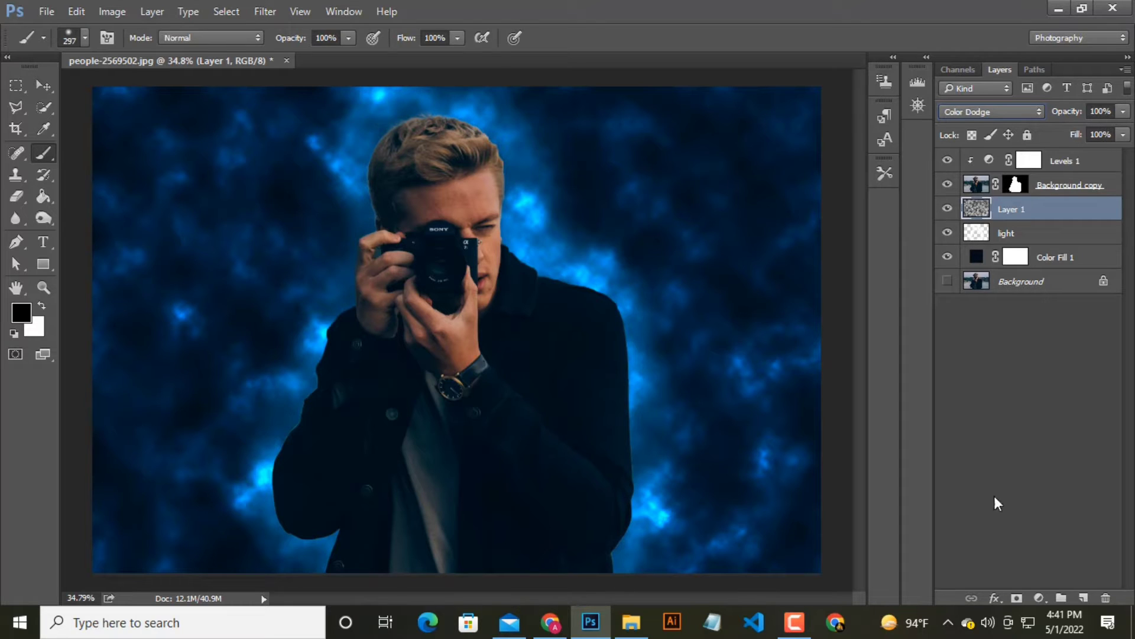
left_click(1018, 598, "alt")
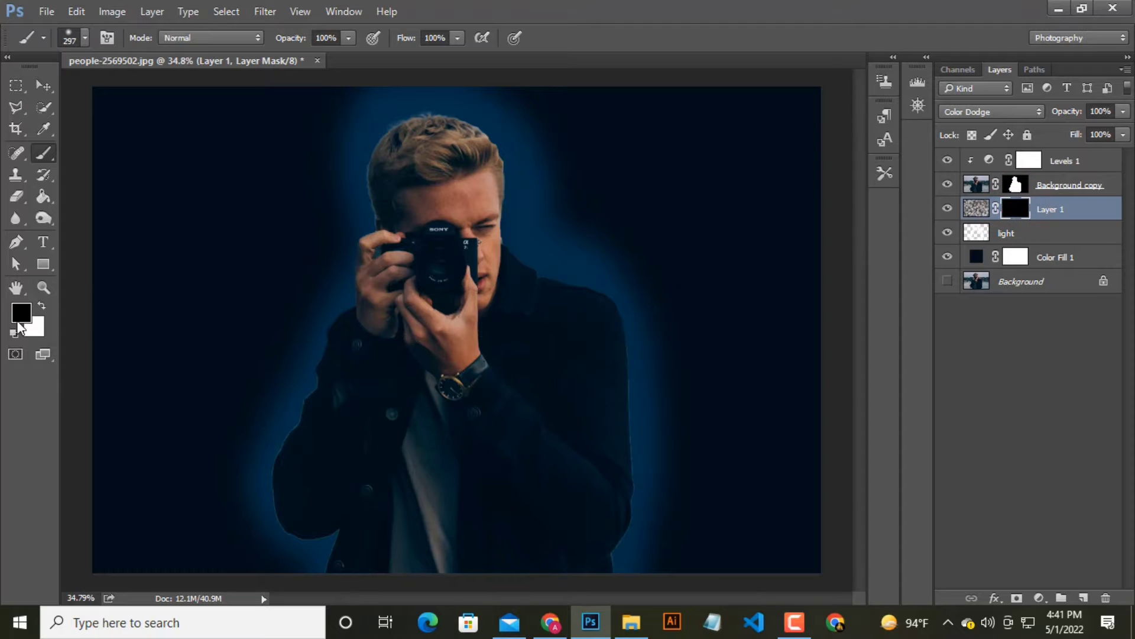
Step: Paint white on the mask to reveal blue glow around the hair and right jacket edge
left_click(42, 307)
left_click(83, 37)
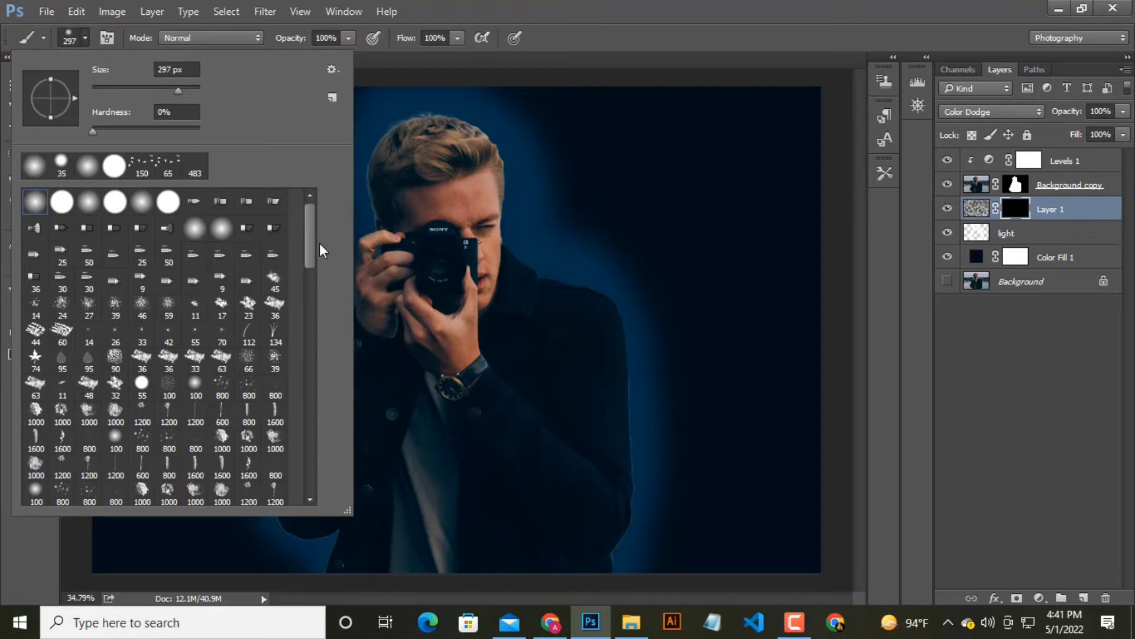
left_click(85, 36)
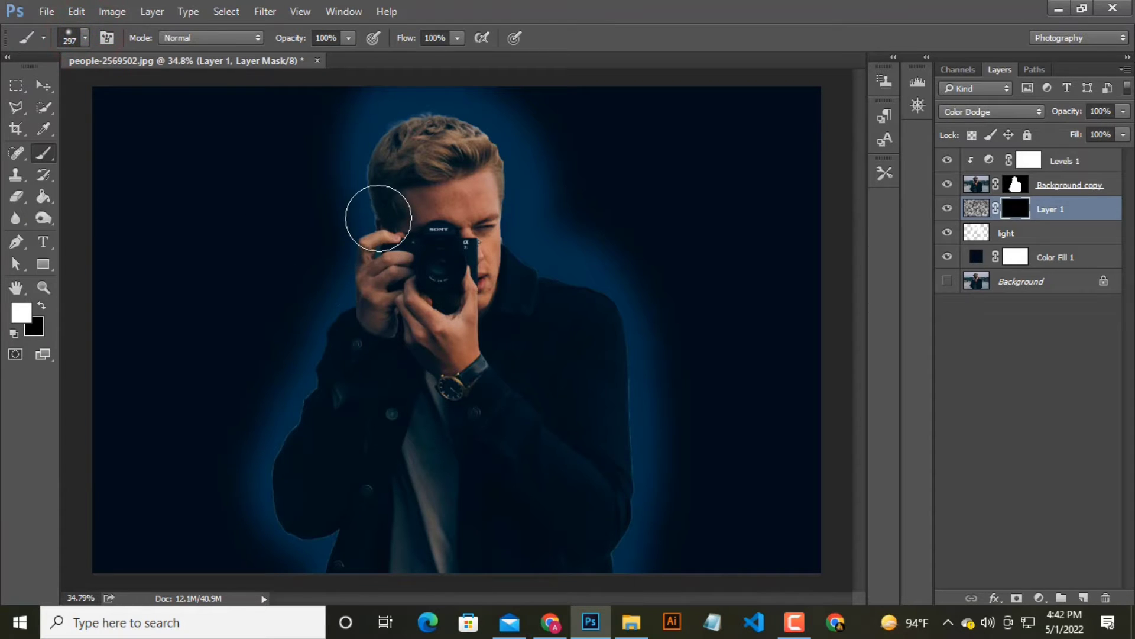
mouse_move(379, 218)
left_mouse_down()
mouse_move(483, 155)
mouse_move(630, 404)
left_mouse_up()
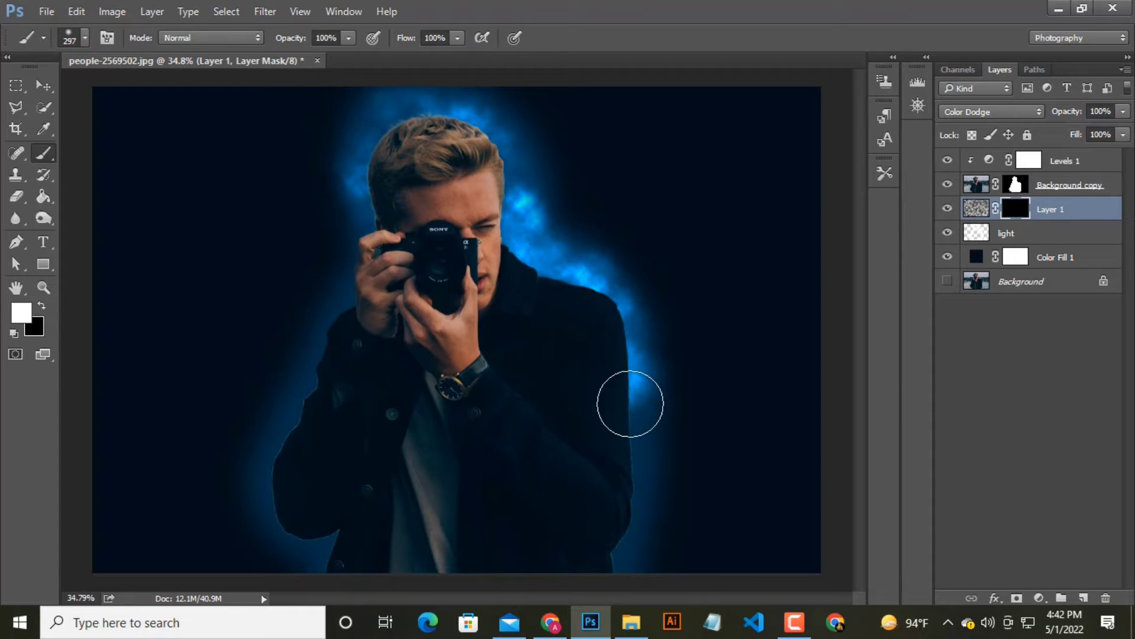
left_click_drag(631, 404, 625, 559)
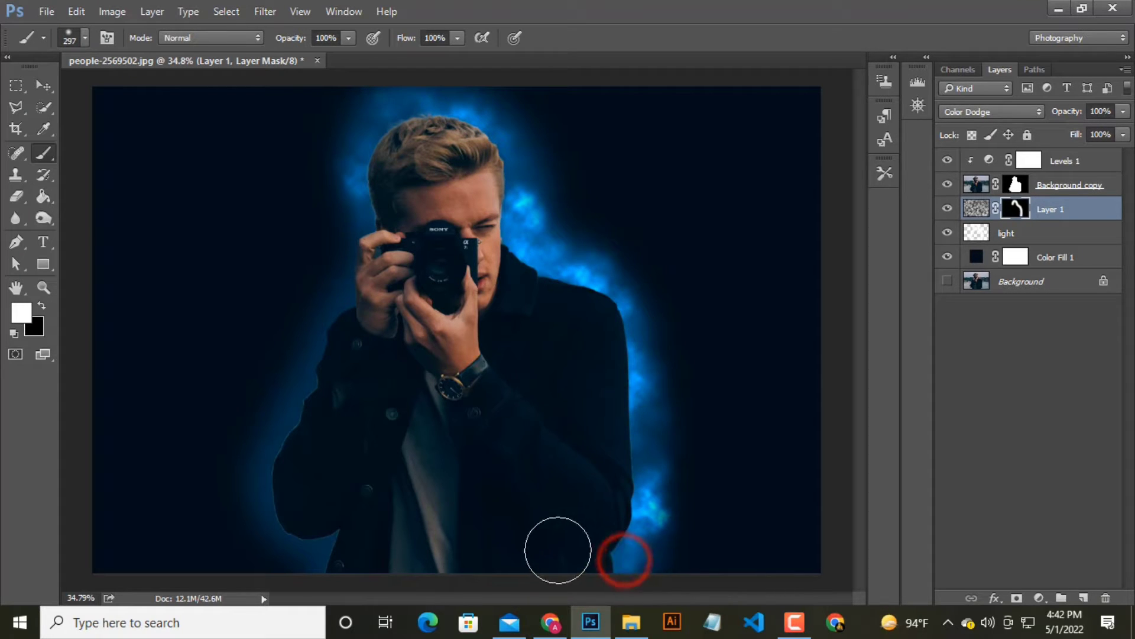
Step: At 35% brush opacity, brush faint blue clouds over the background and left jacket side
left_click(349, 37)
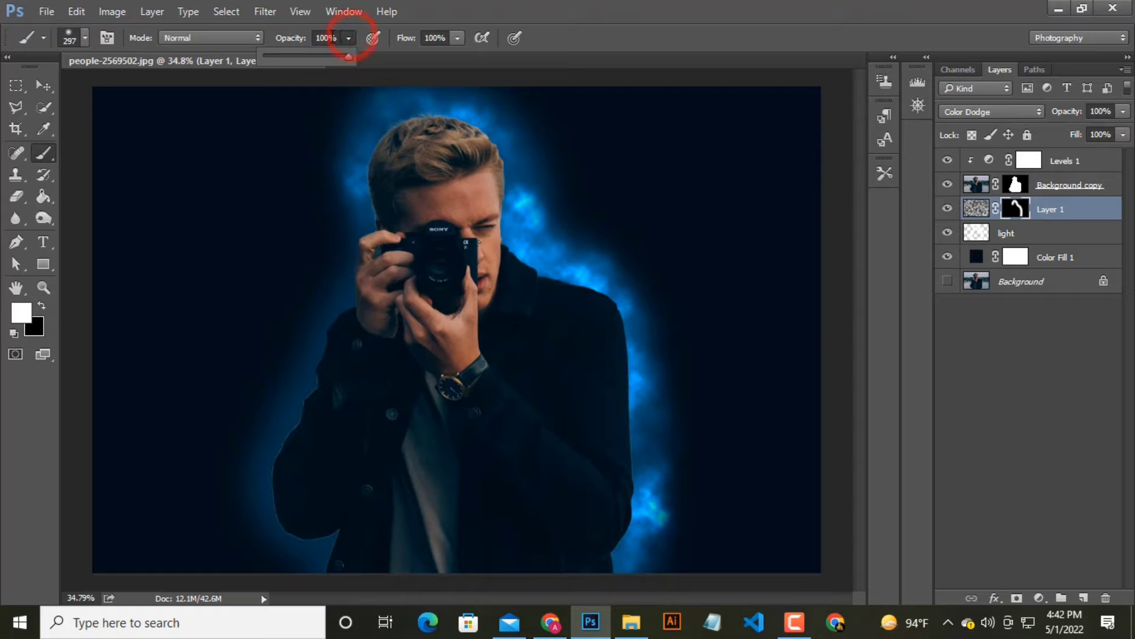
left_click(294, 57)
left_click(647, 148)
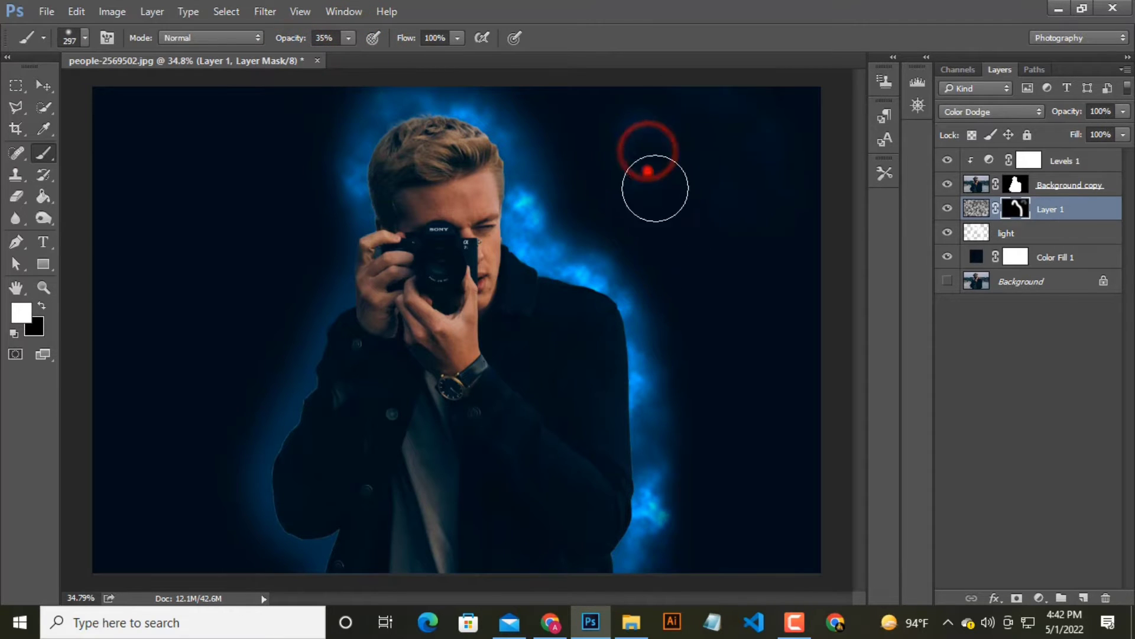
left_click_drag(655, 189, 733, 516)
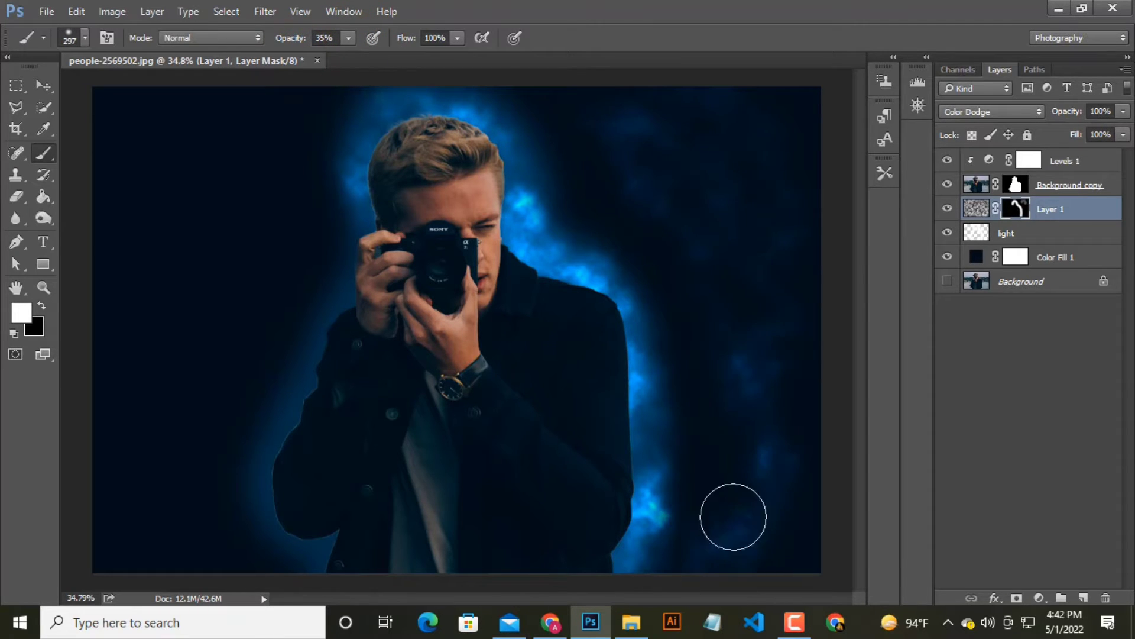
mouse_move(332, 307)
left_mouse_down()
mouse_move(308, 527)
mouse_move(144, 524)
mouse_move(240, 122)
mouse_move(192, 330)
mouse_move(106, 248)
left_mouse_up()
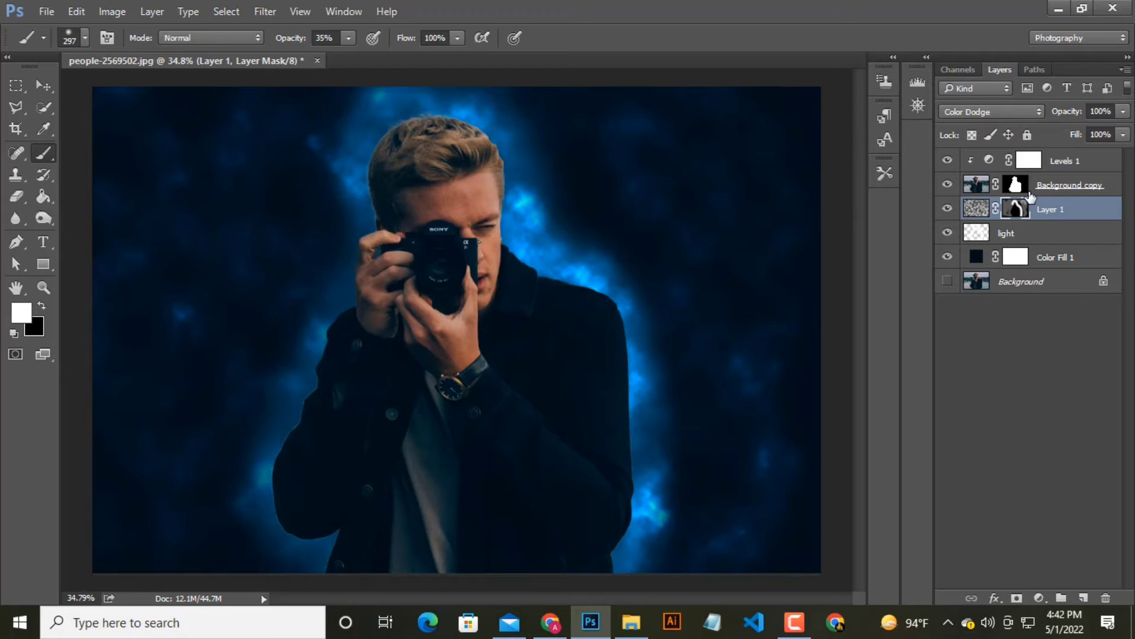
left_click(1014, 187)
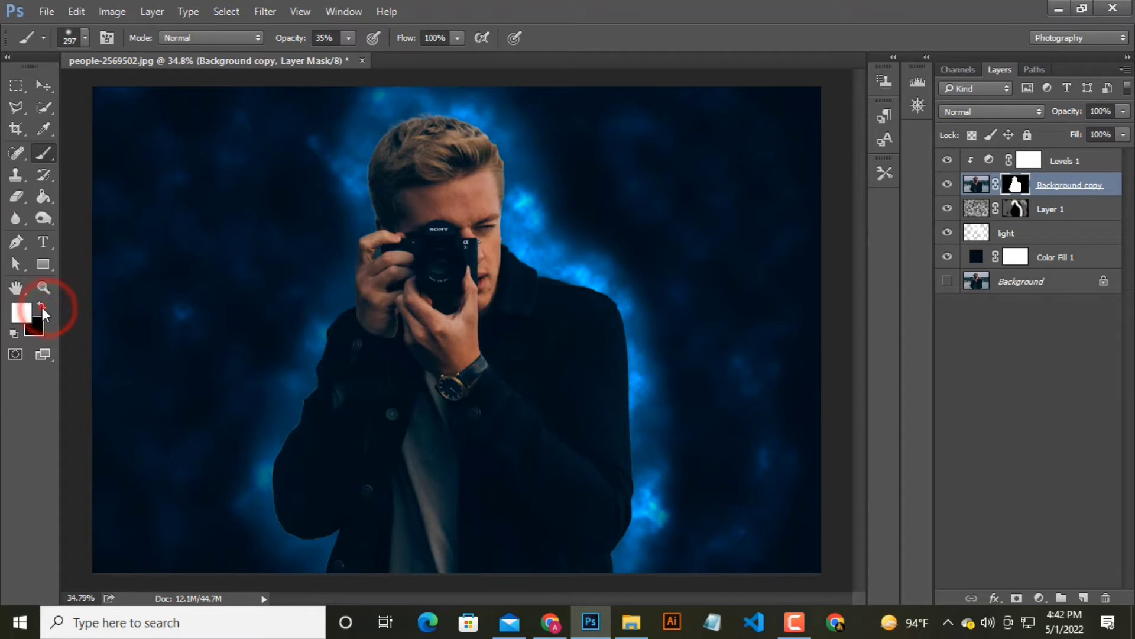
Step: Paint black on Background copy's mask with an 88 px brush along the shoulder edge
left_click(42, 307)
left_click(85, 38)
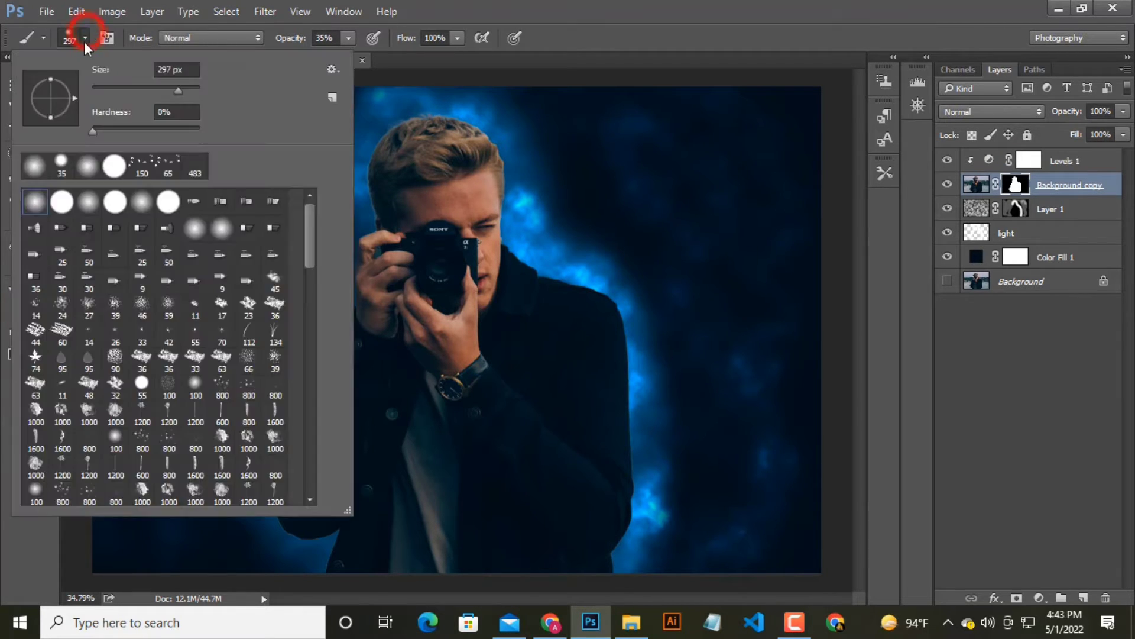
left_click(94, 46)
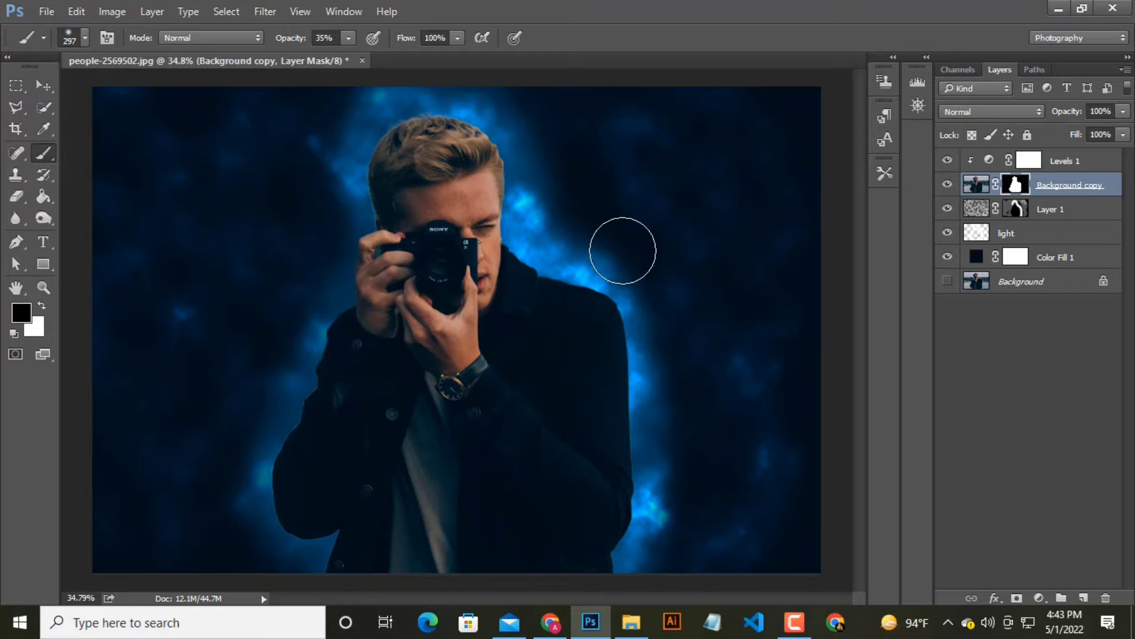
right_click(661, 181)
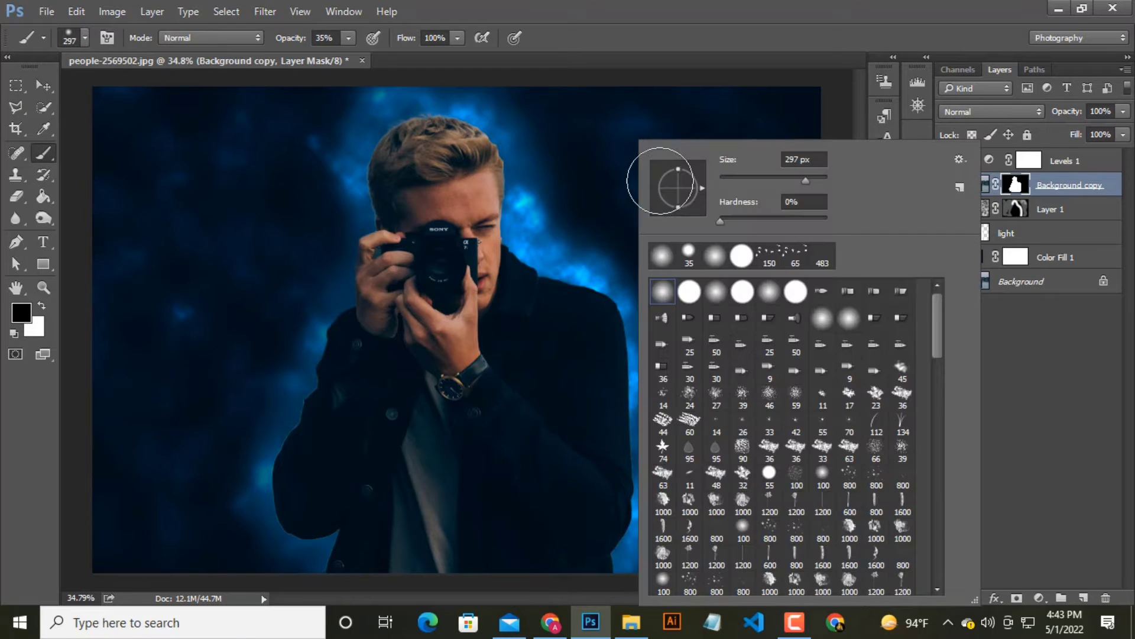
left_click_drag(806, 180, 769, 180)
left_click(533, 268)
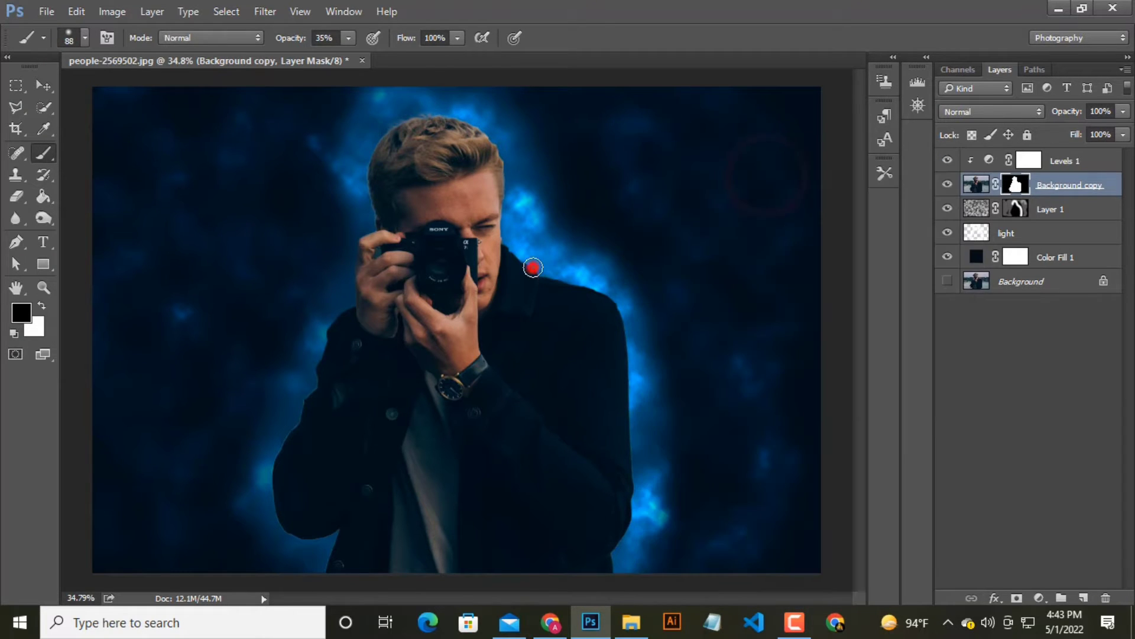
left_click_drag(533, 267, 615, 301)
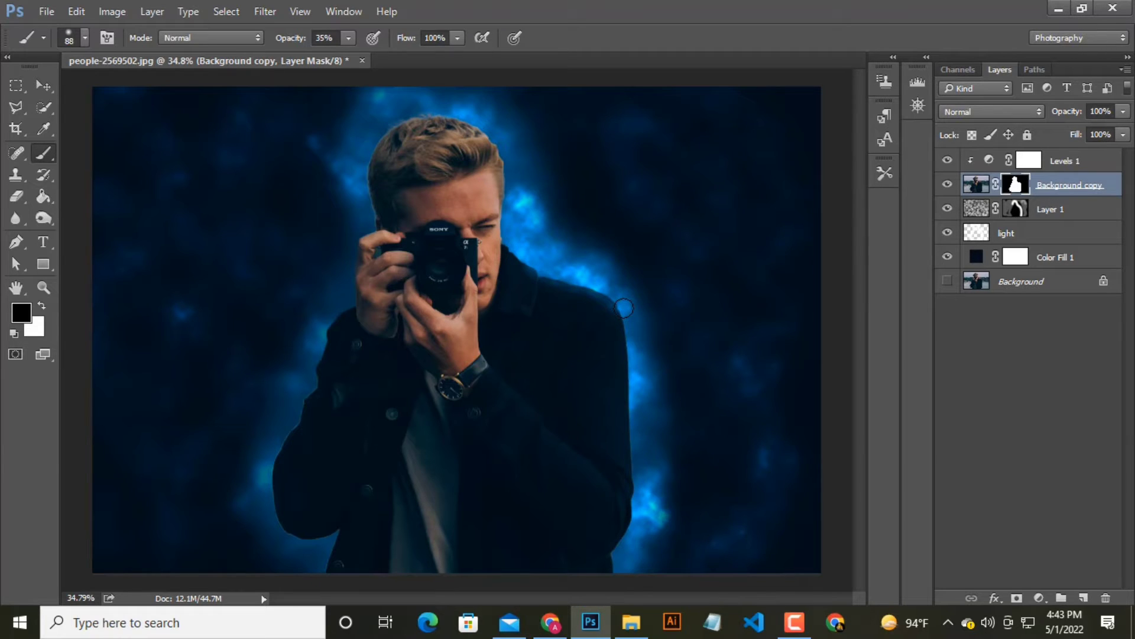
mouse_move(540, 265)
left_mouse_down()
mouse_move(615, 299)
mouse_move(642, 456)
left_mouse_up()
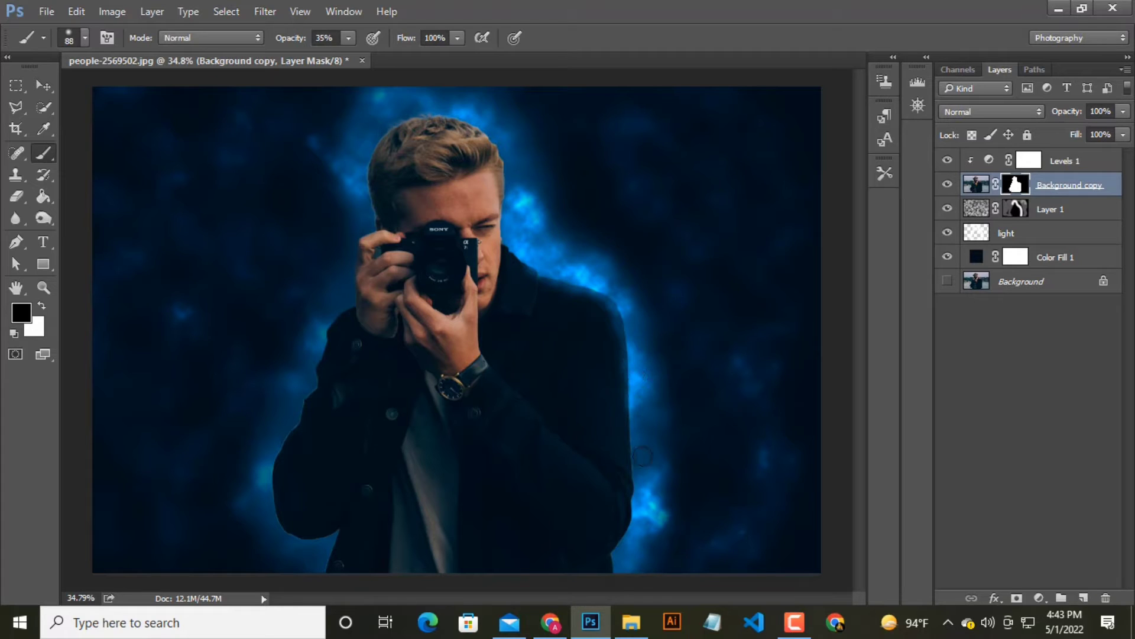
Step: At full opacity with a larger brush, blend the glow further down the jacket edges
key("0")
key("bracketright")
key("bracketright")
key("bracketright")
key("bracketright")
key("bracketright")
left_click_drag(683, 331, 692, 534)
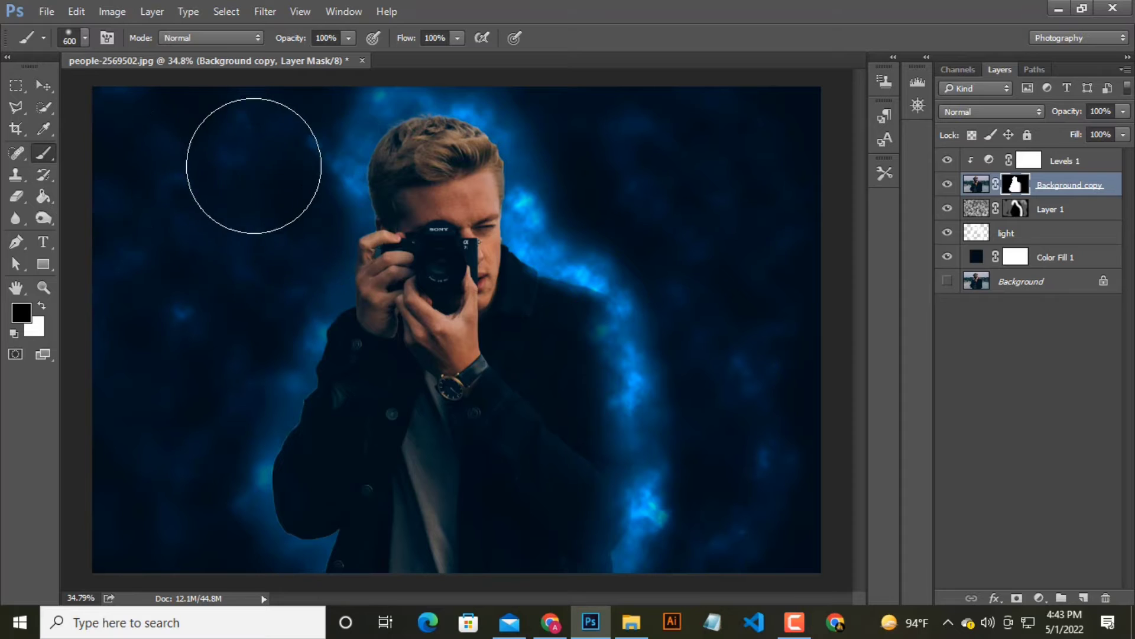
left_click(264, 177)
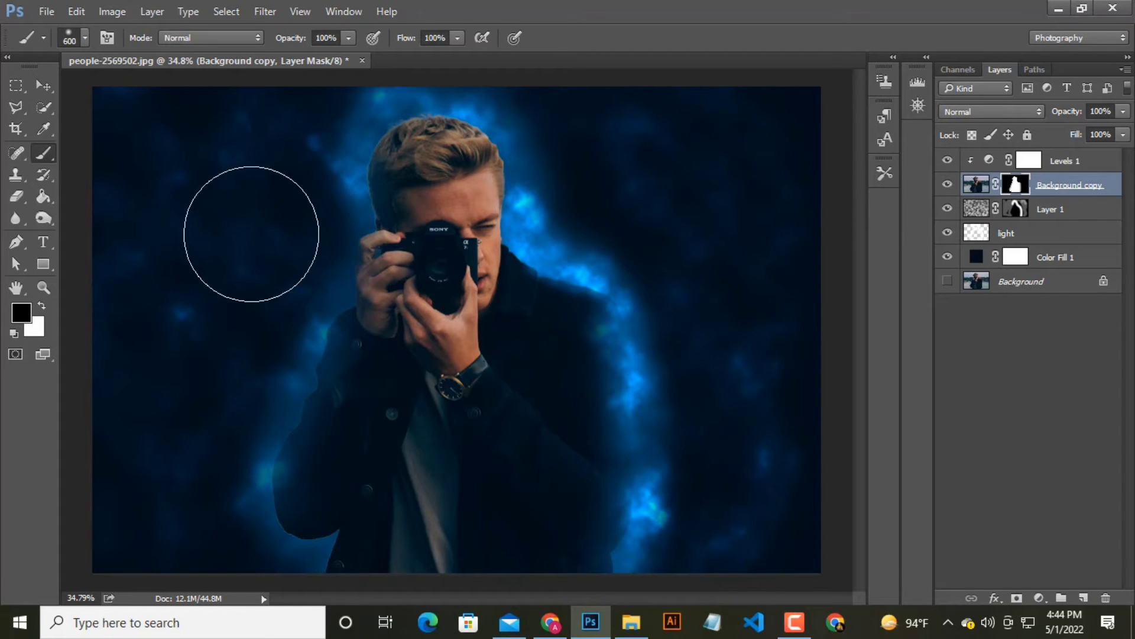
scroll(259, 237, "down", 2)
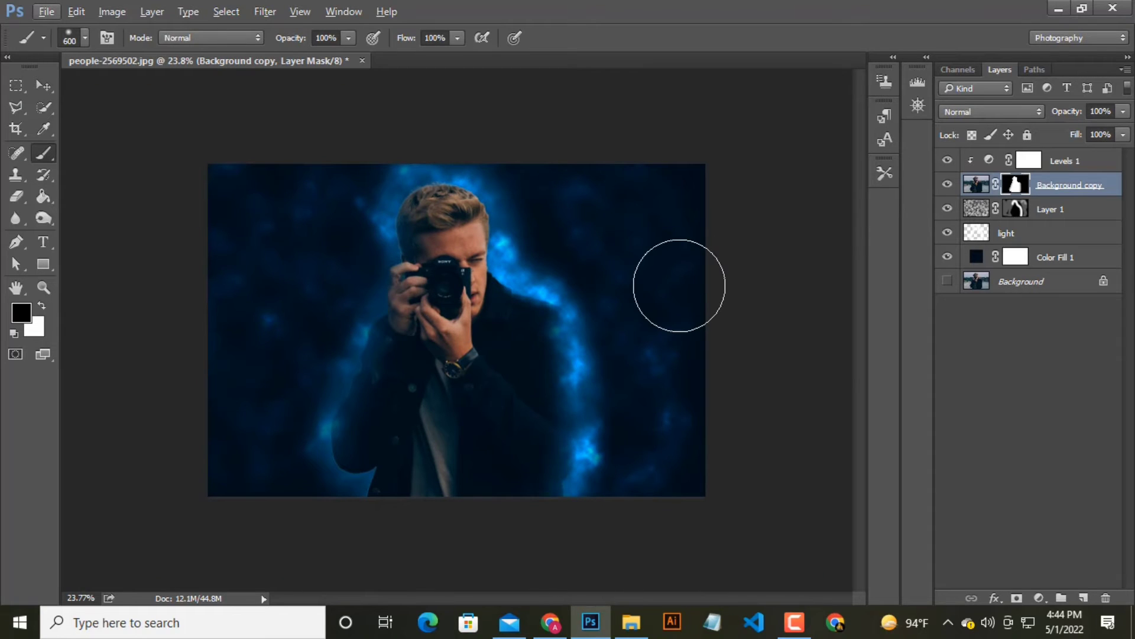
Step: Create a new layer at the top of the stack and name it 'small'
left_click(43, 86)
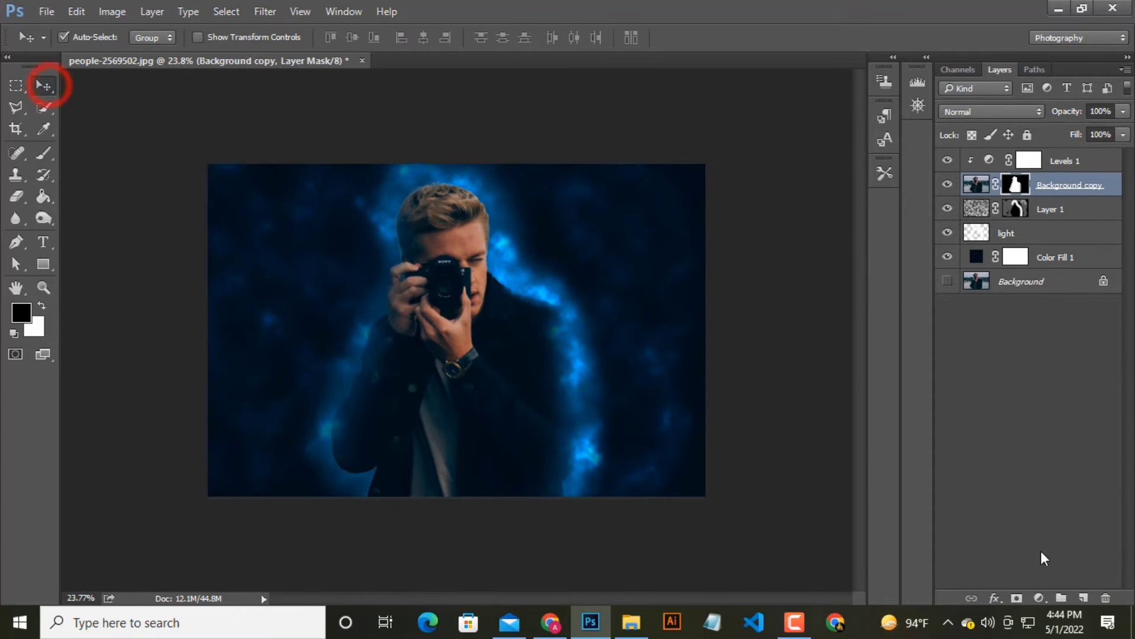
left_click(1084, 598)
left_click_drag(1046, 185, 1047, 155)
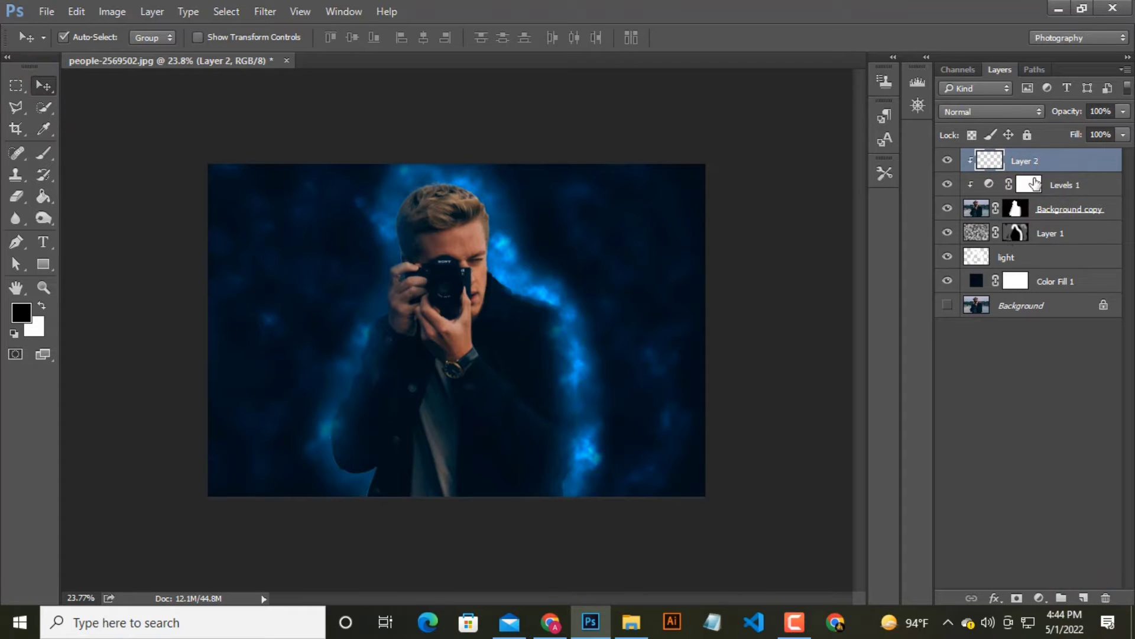
double_click(1026, 160)
type("smal")
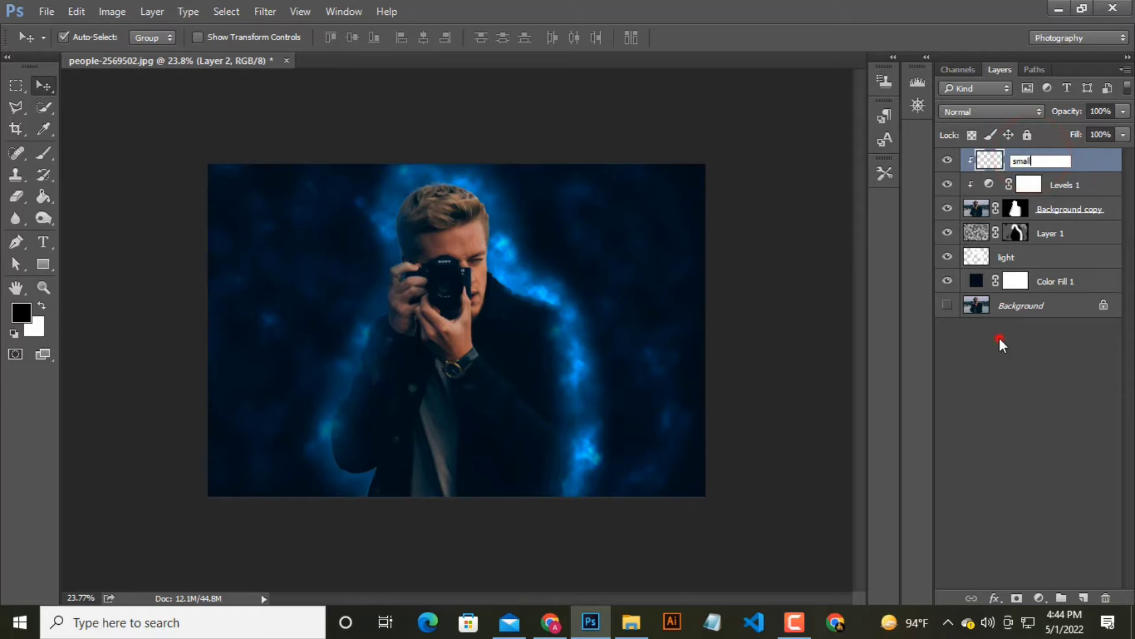
left_click(999, 338)
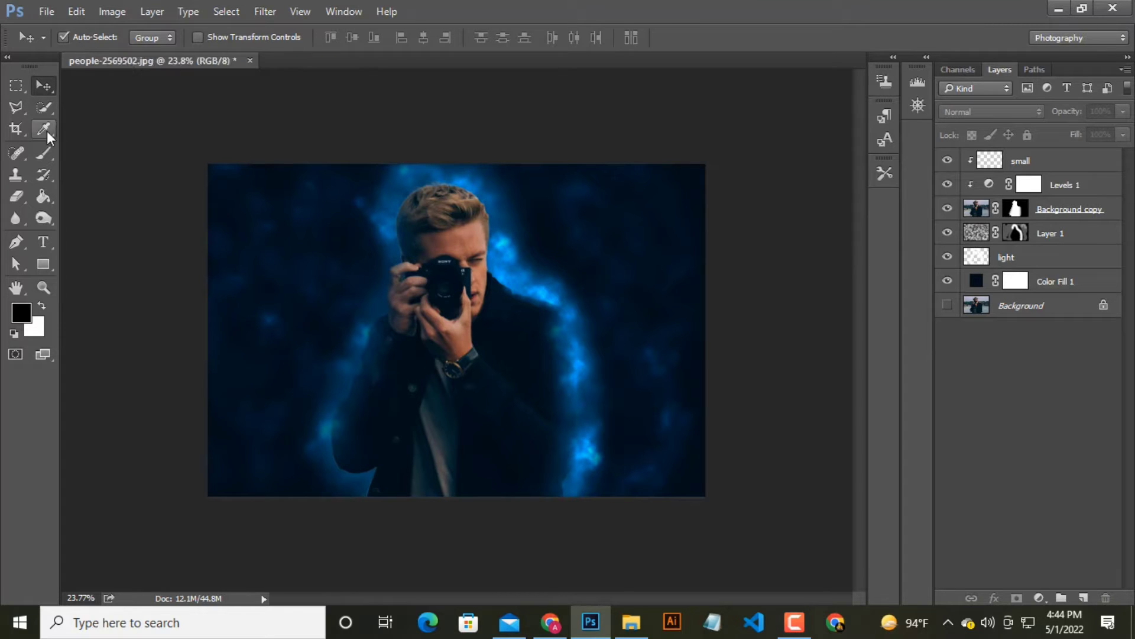
Step: With the Brush tool, choose the 815 px glass-shard brush preset
left_click(44, 154)
left_click(84, 37)
scroll(183, 422, "down", 5)
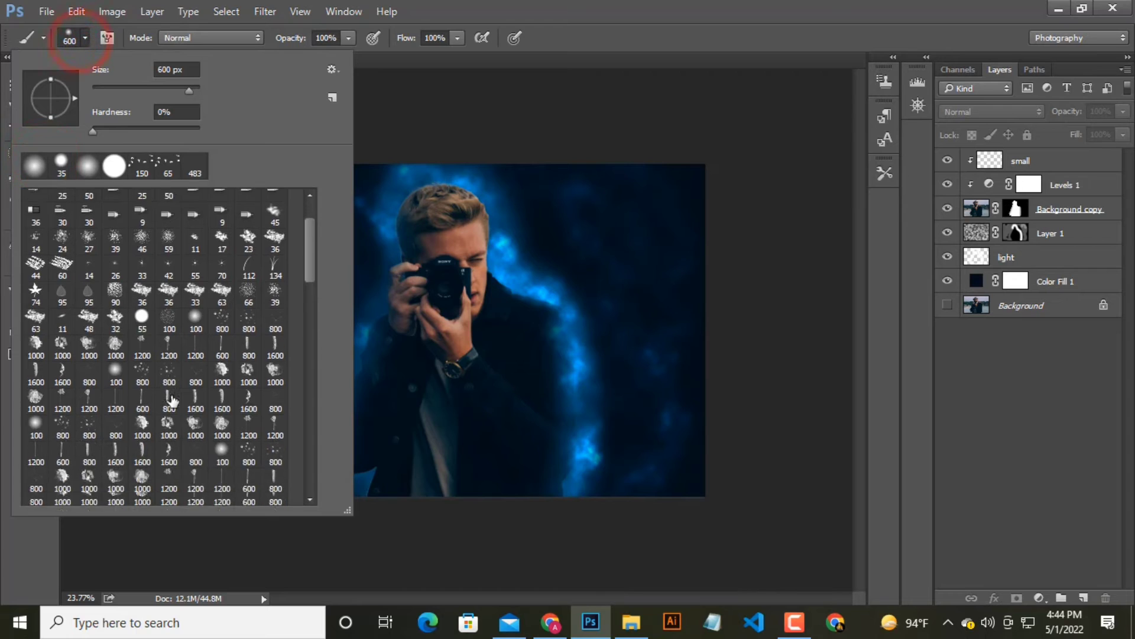
scroll(184, 422, "down", 5)
scroll(183, 422, "down", 3)
scroll(183, 421, "down", 3)
scroll(183, 422, "down", 2)
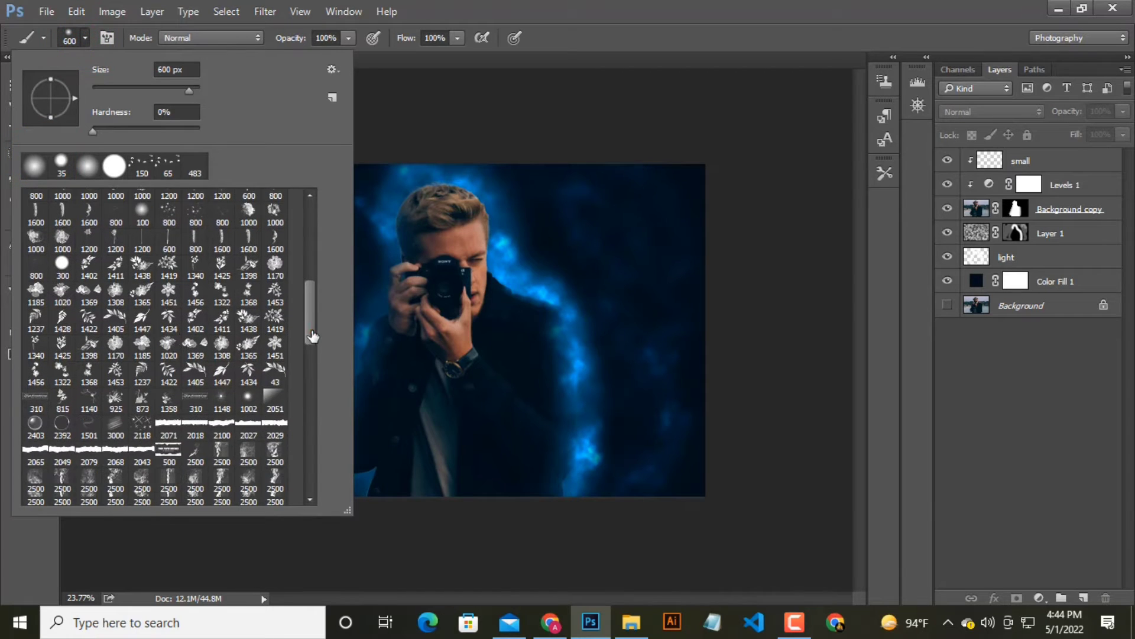
left_click(312, 328)
left_click_drag(308, 400, 310, 487)
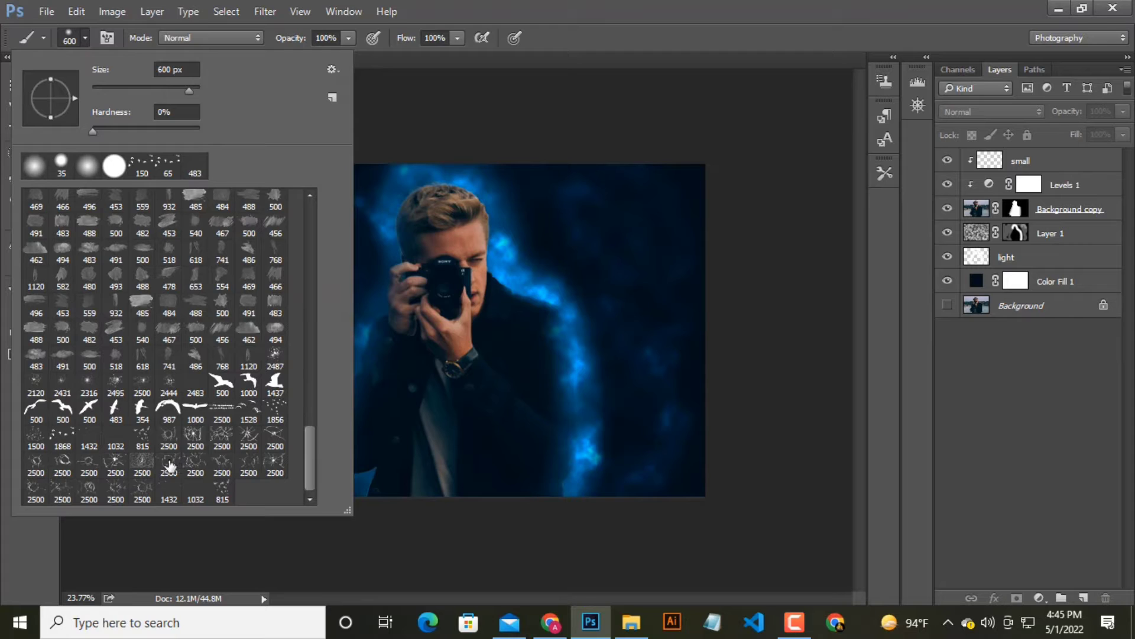
left_click(223, 491)
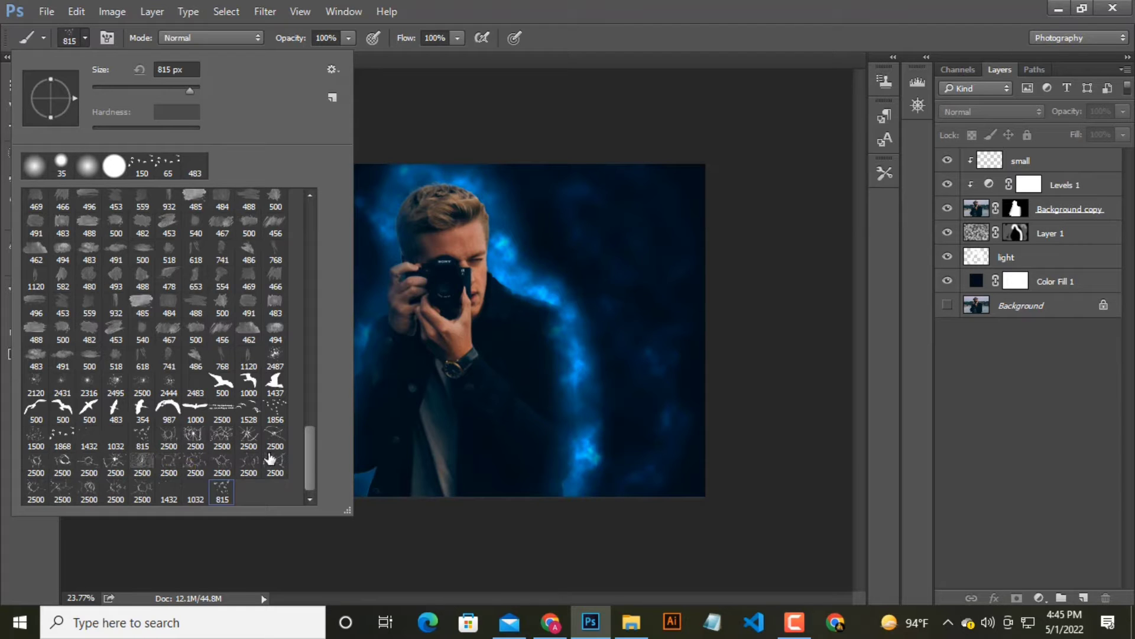
Step: Target the small layer and open the full brush settings panel
left_click(1071, 160)
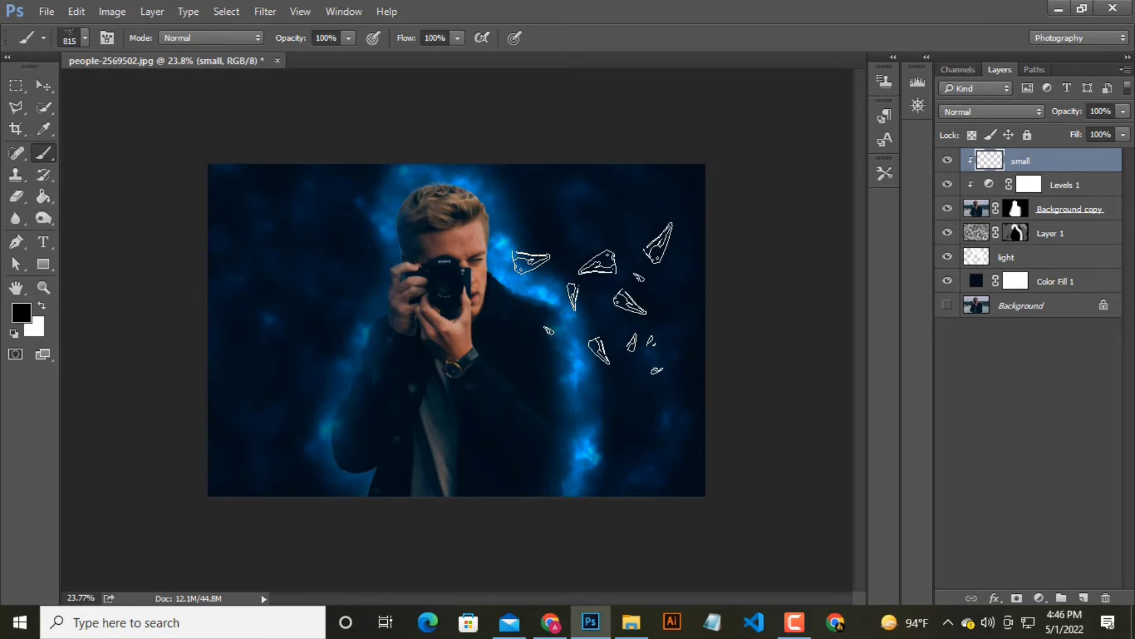
left_click(85, 38)
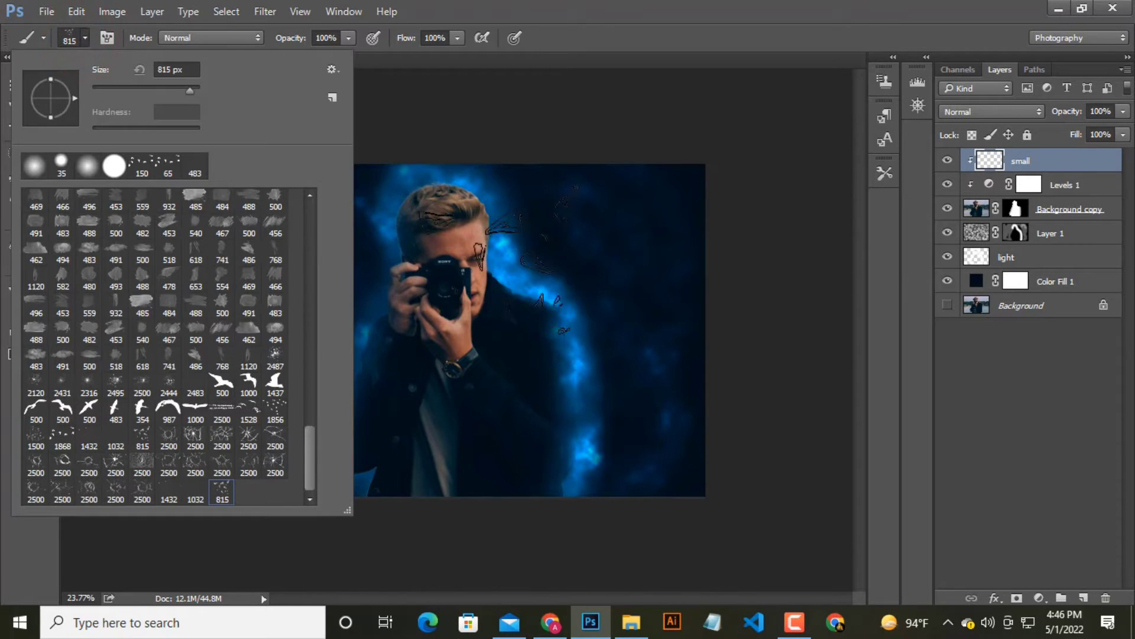
left_click(107, 38)
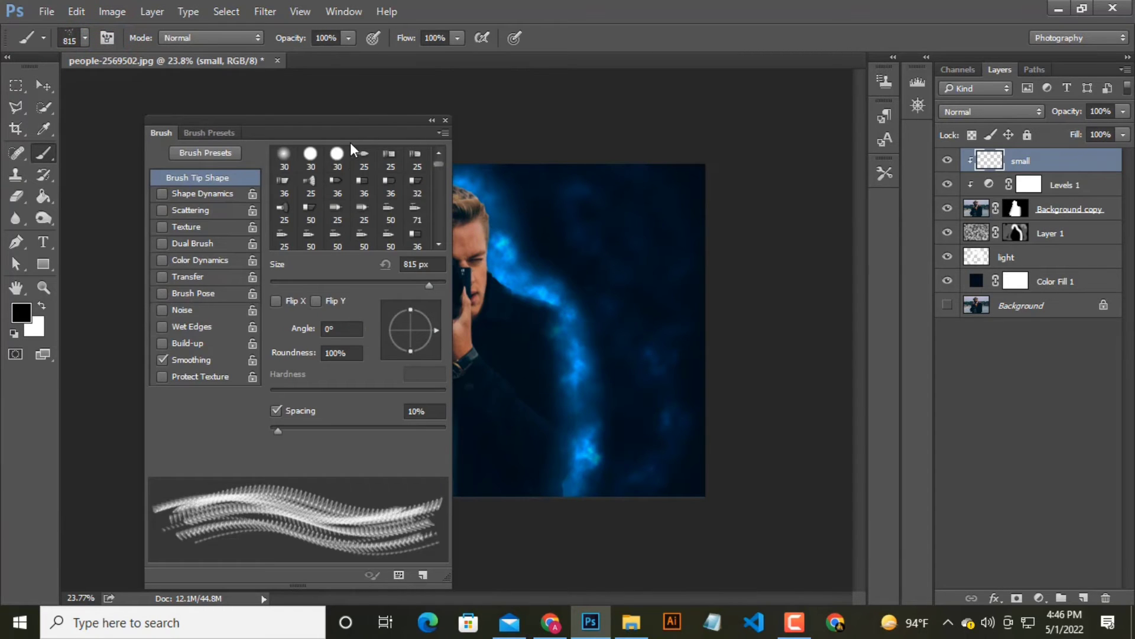
Step: Spread the shards further apart and enable Shape Dynamics with 33% size jitter
left_click_drag(377, 120, 932, 84)
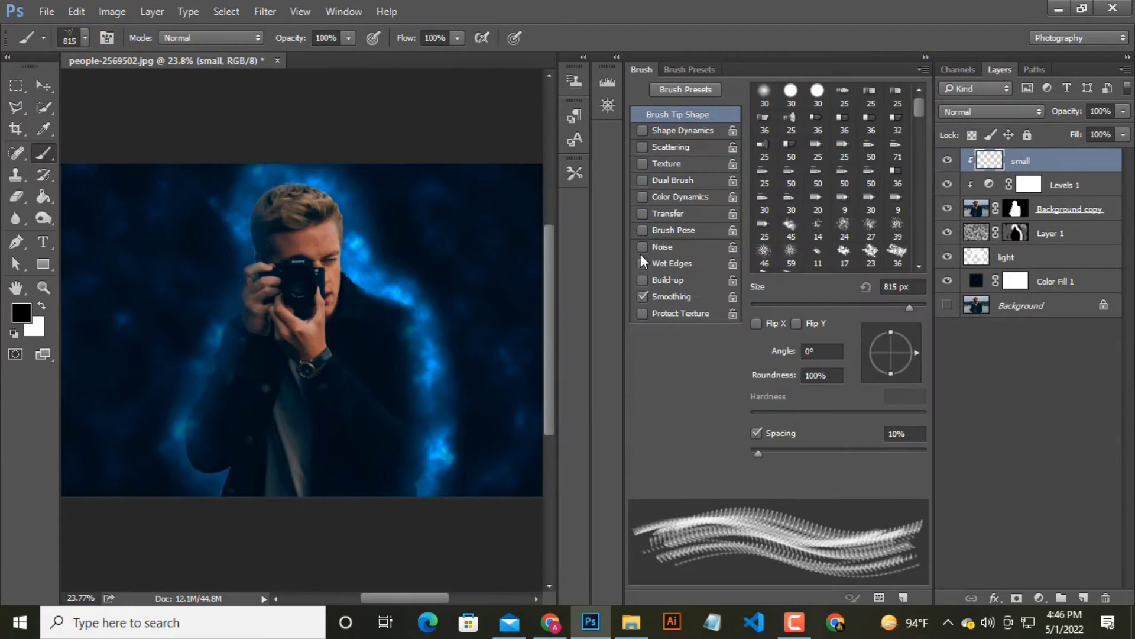
left_click_drag(758, 453, 839, 456)
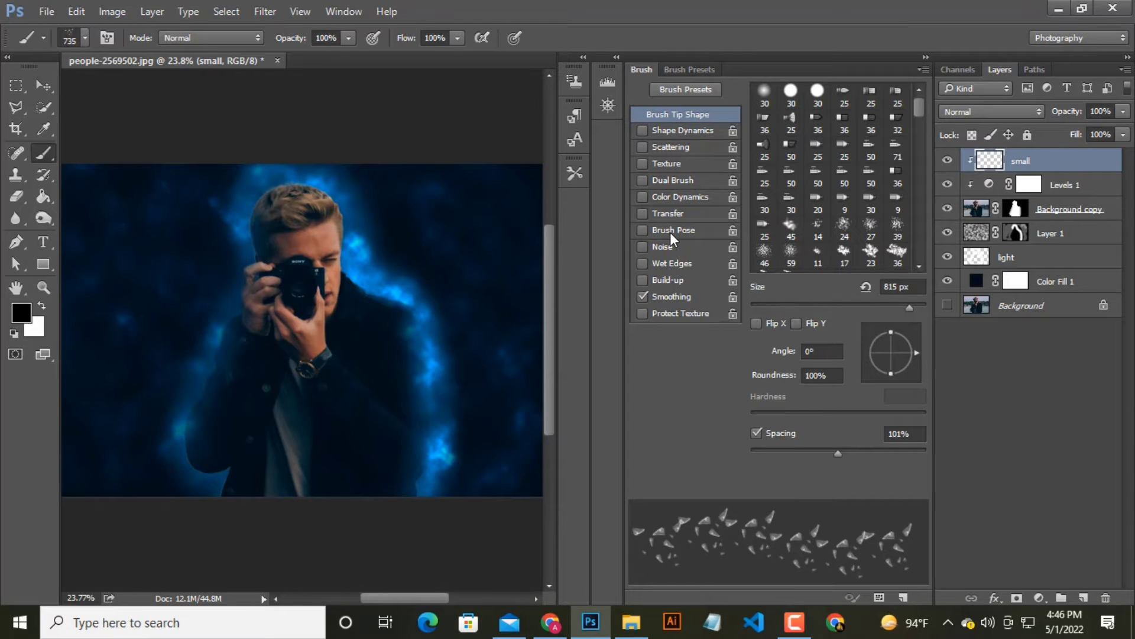
left_click(658, 129)
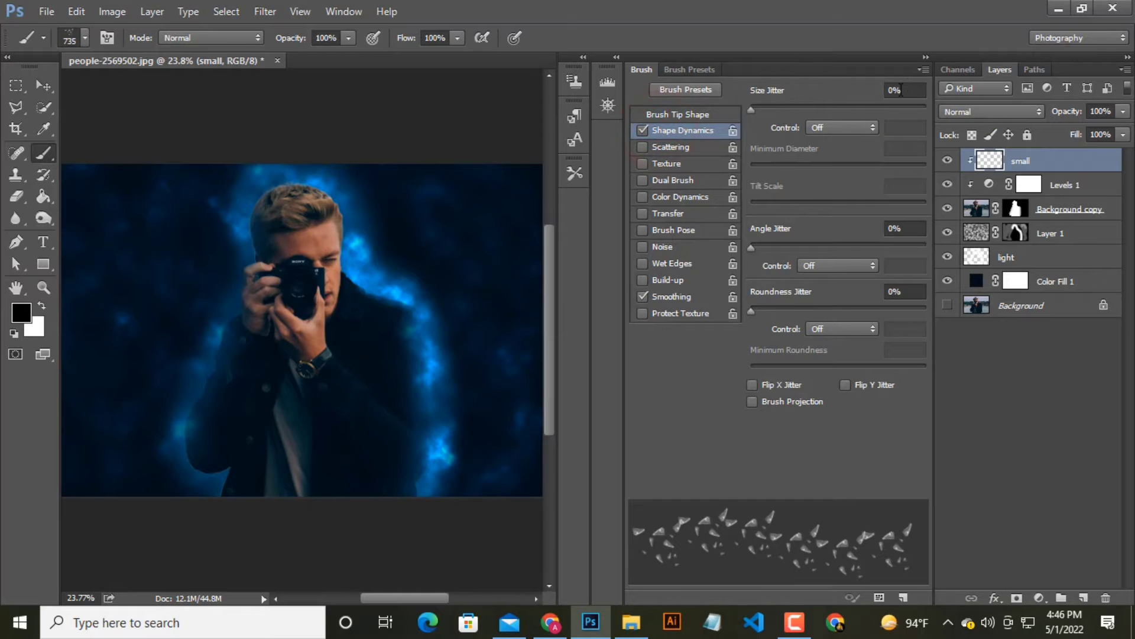
left_click_drag(751, 110, 809, 109)
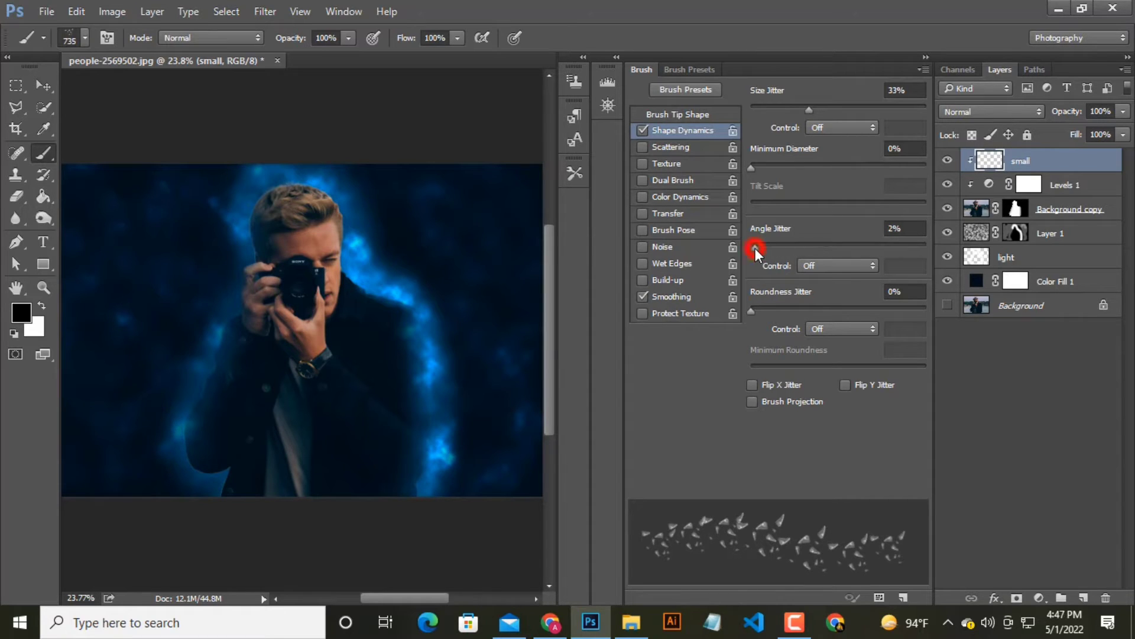
Step: Raise the angle jitter to 51% and start saving the brush as a new preset
left_click_drag(755, 247, 775, 247)
left_click_drag(797, 247, 840, 247)
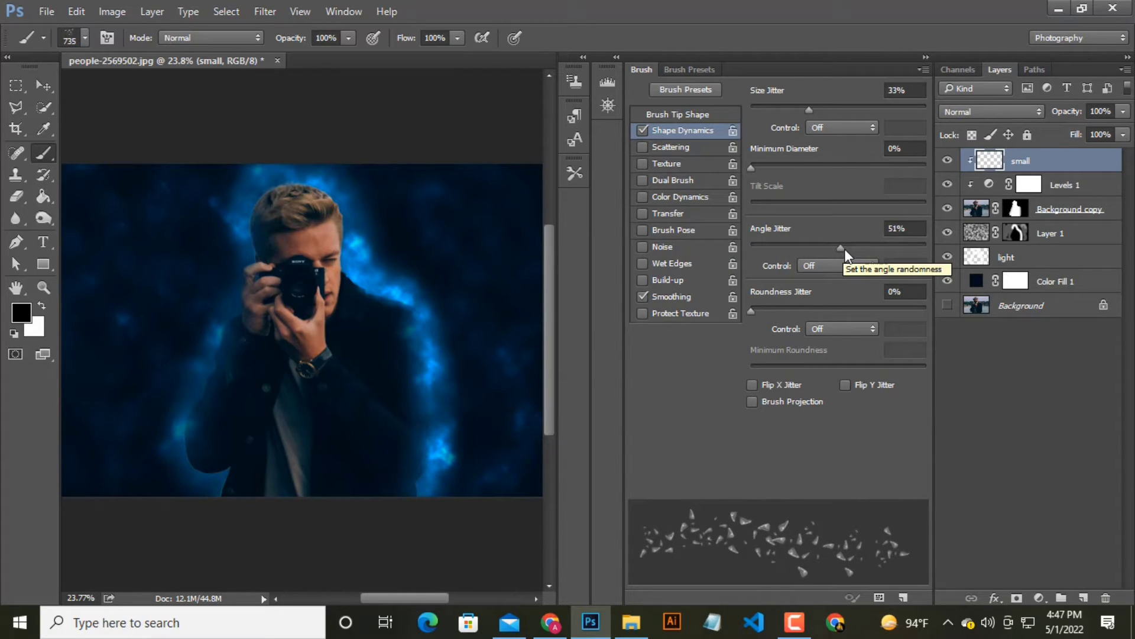
left_click(903, 596)
left_click(805, 92)
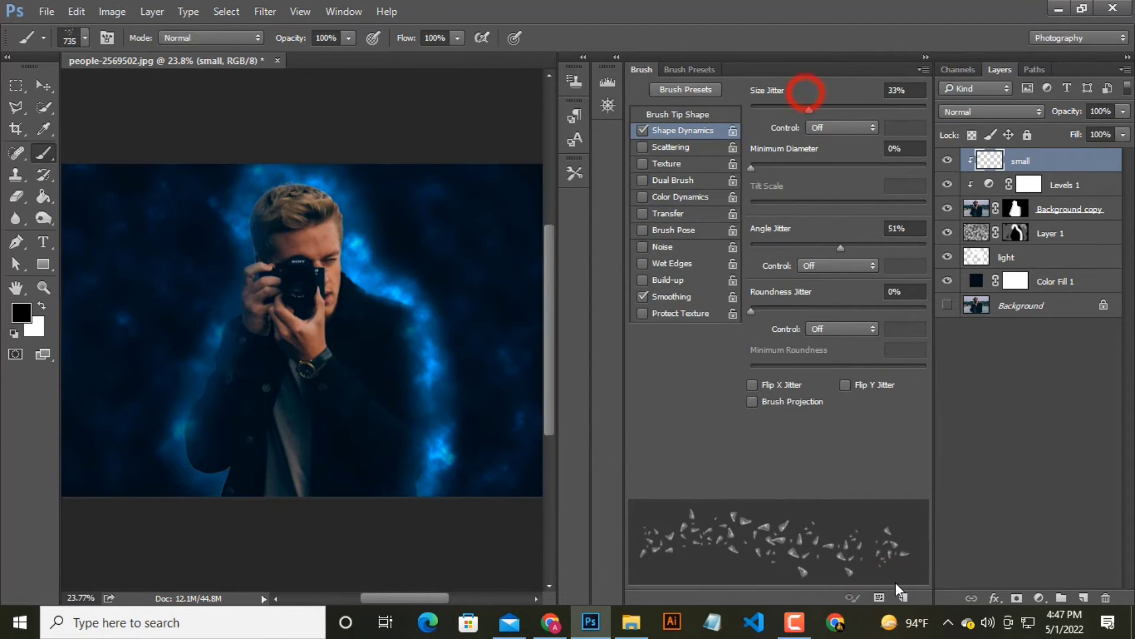
left_click(902, 595)
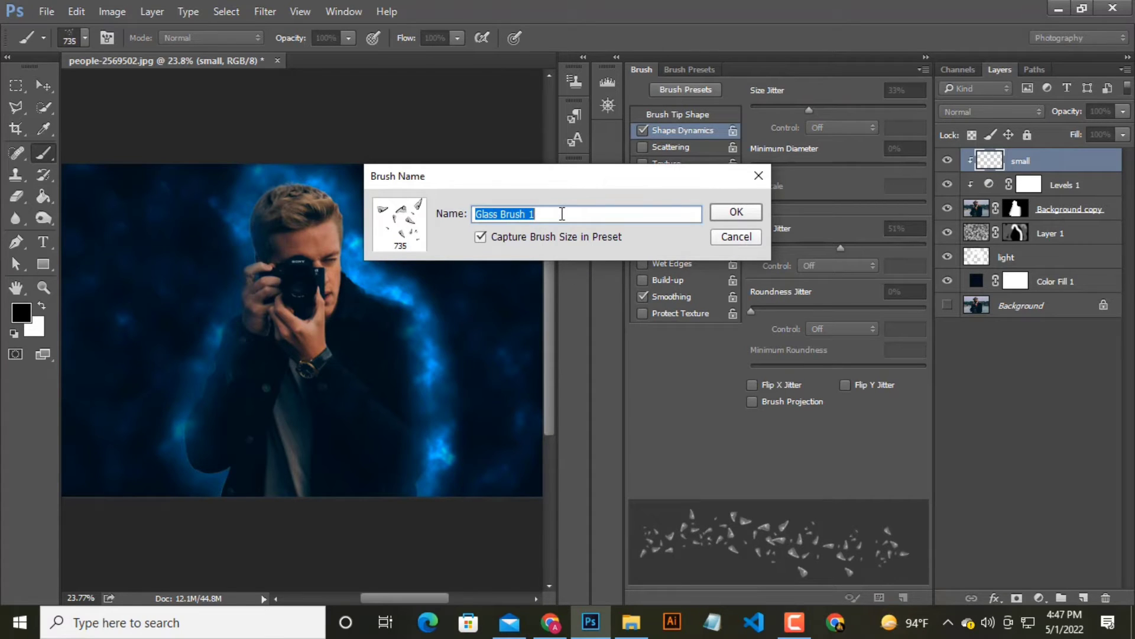
Step: Save the brush preset as 'glass' and test a stroke over the camera
type("glass")
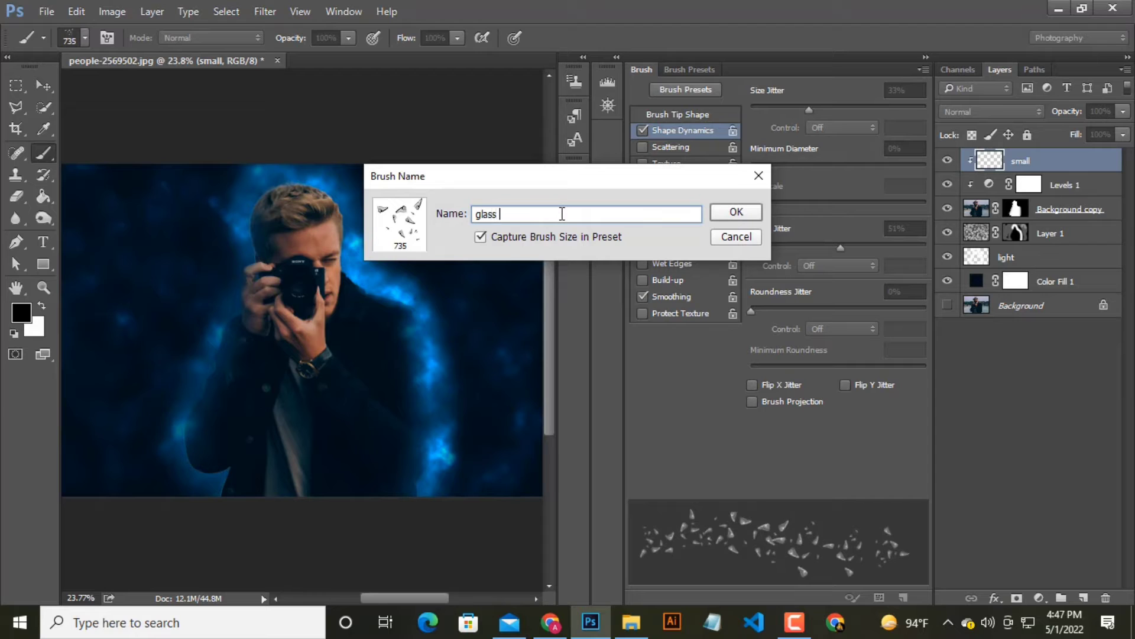
left_click(737, 214)
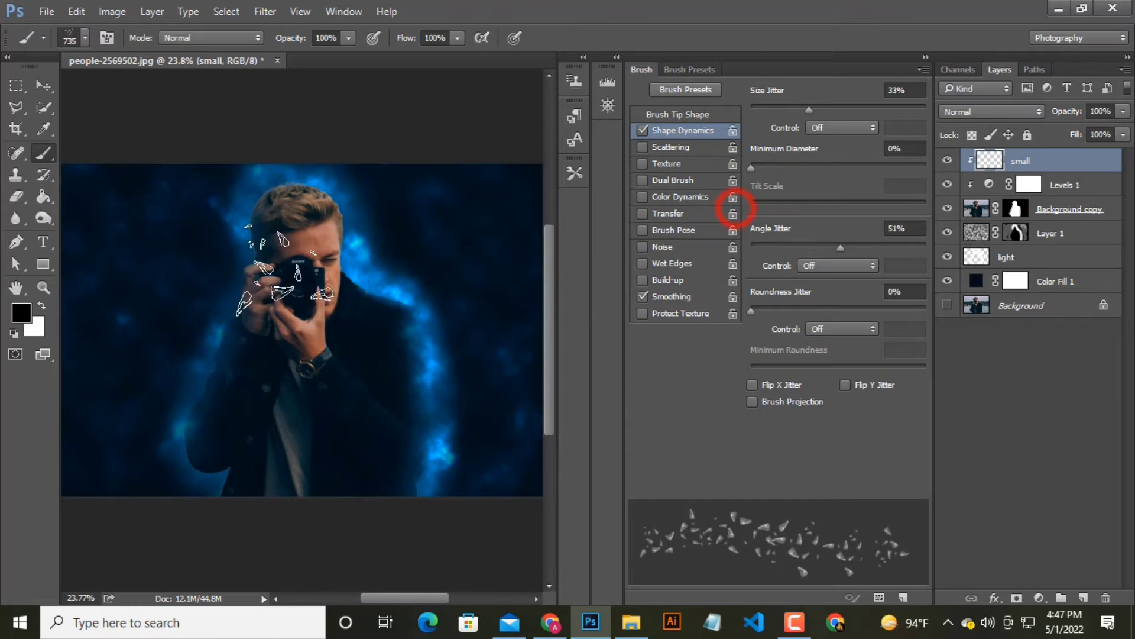
left_click_drag(285, 319, 324, 256)
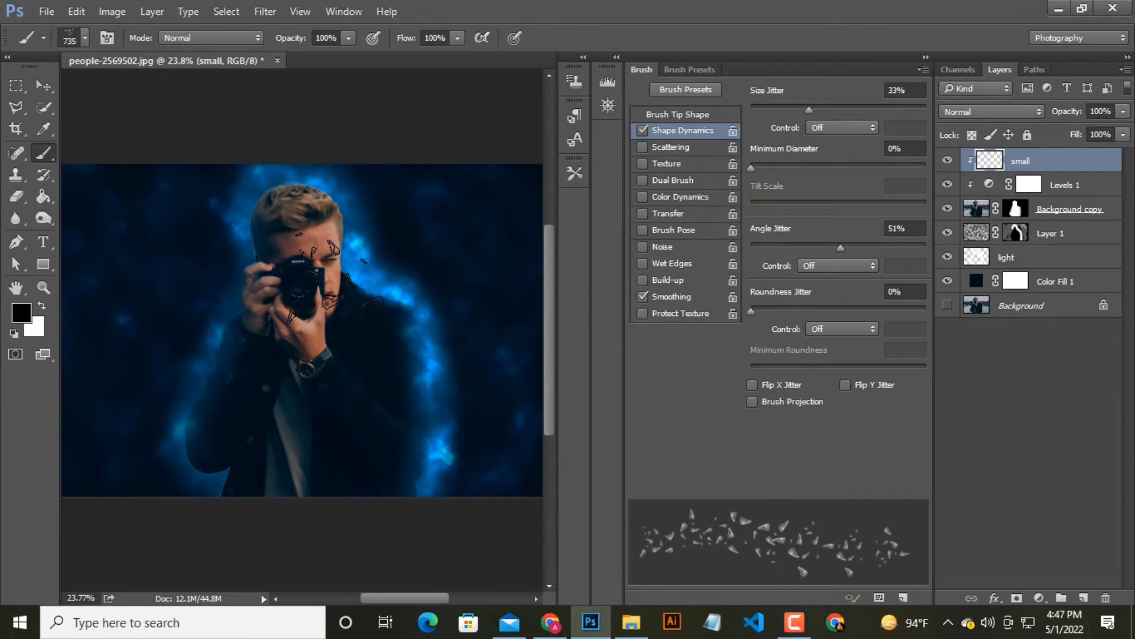
Step: Pick the 735 px glass-shard brush and stamp test shards beside the man's head
left_click(86, 38)
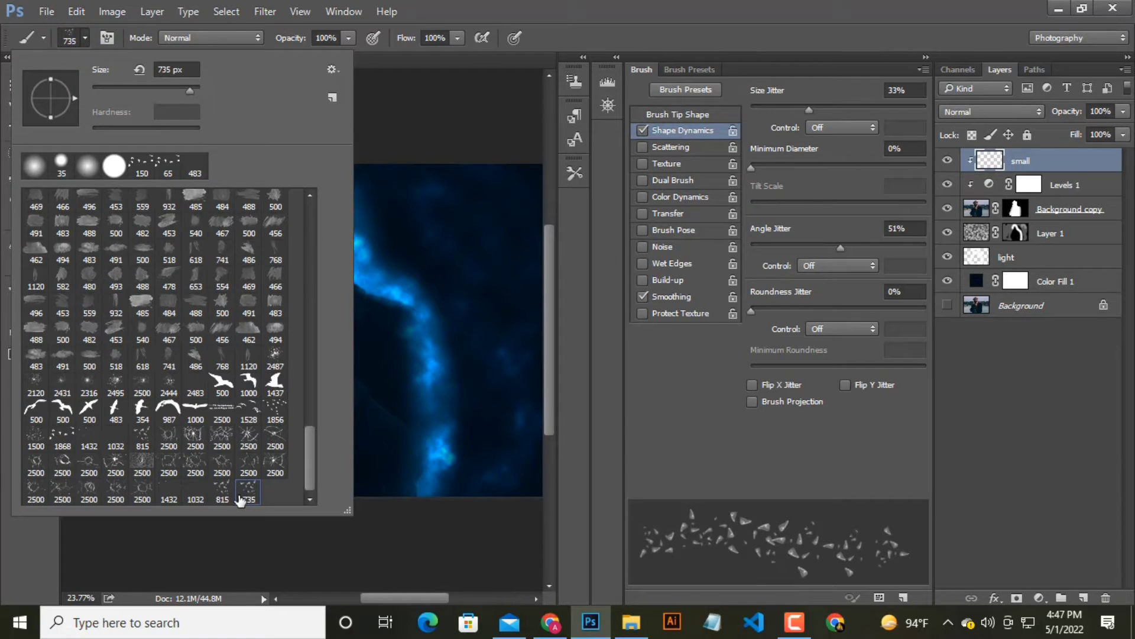
left_click(249, 489)
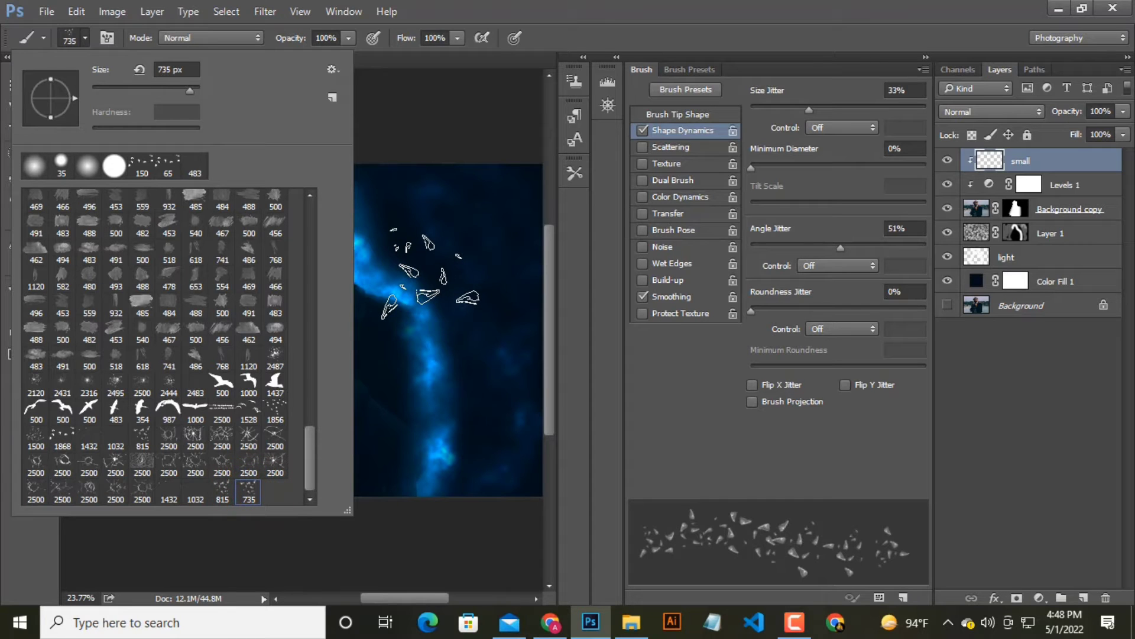
left_click(71, 41)
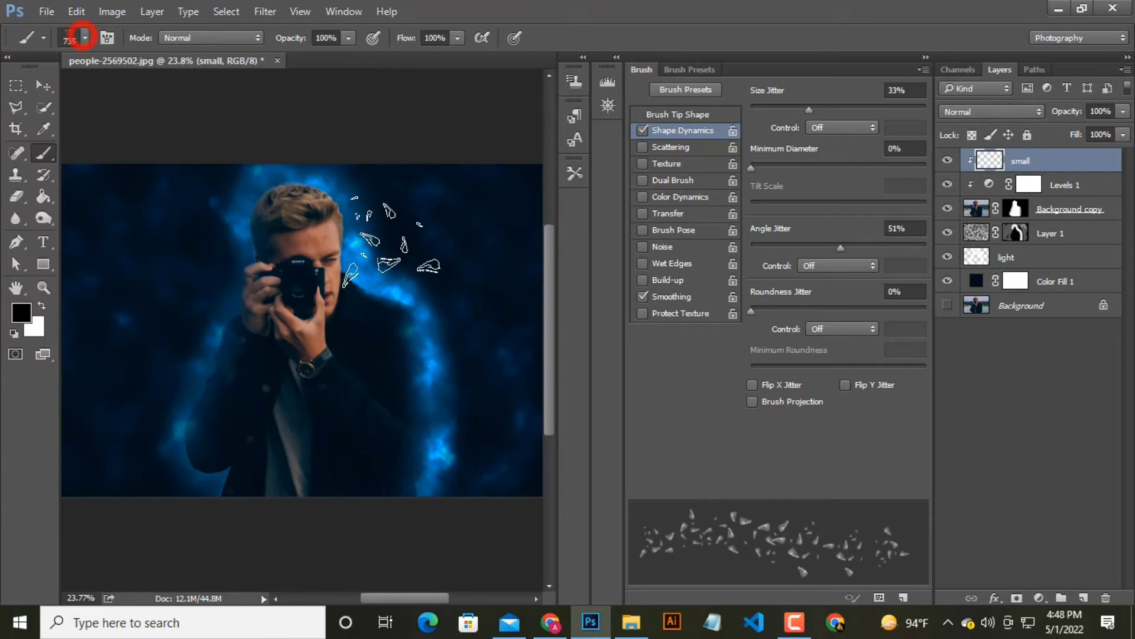
left_click(414, 266)
left_click(393, 292)
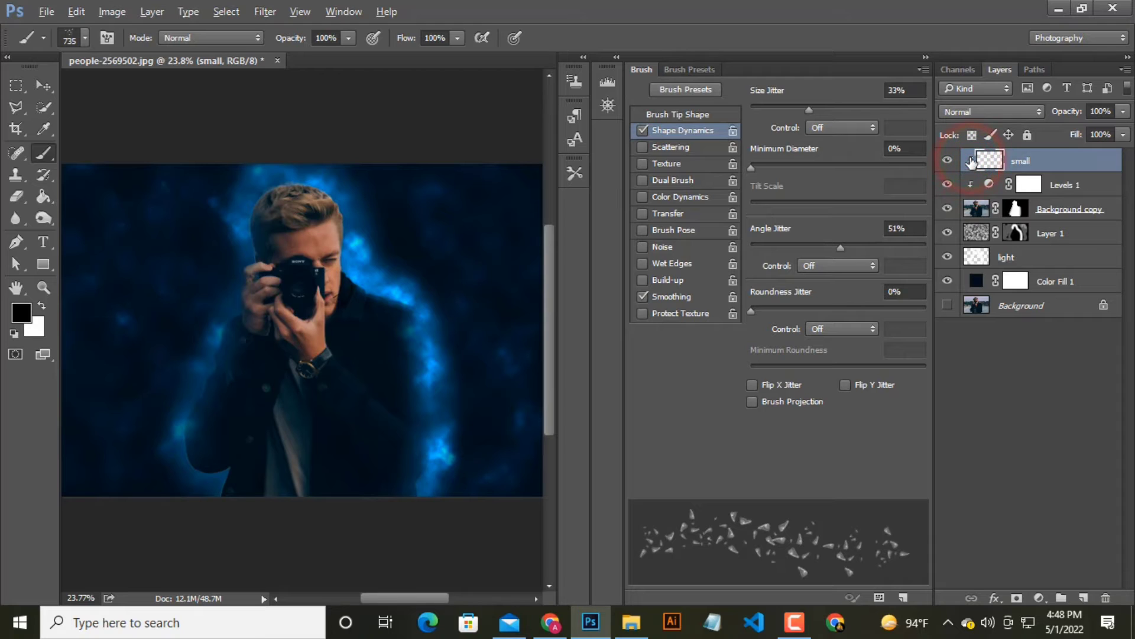
Step: Replace the small layer with a new one and paint white shards over the right glow
left_click_drag(972, 162, 1106, 598)
left_click(1084, 597)
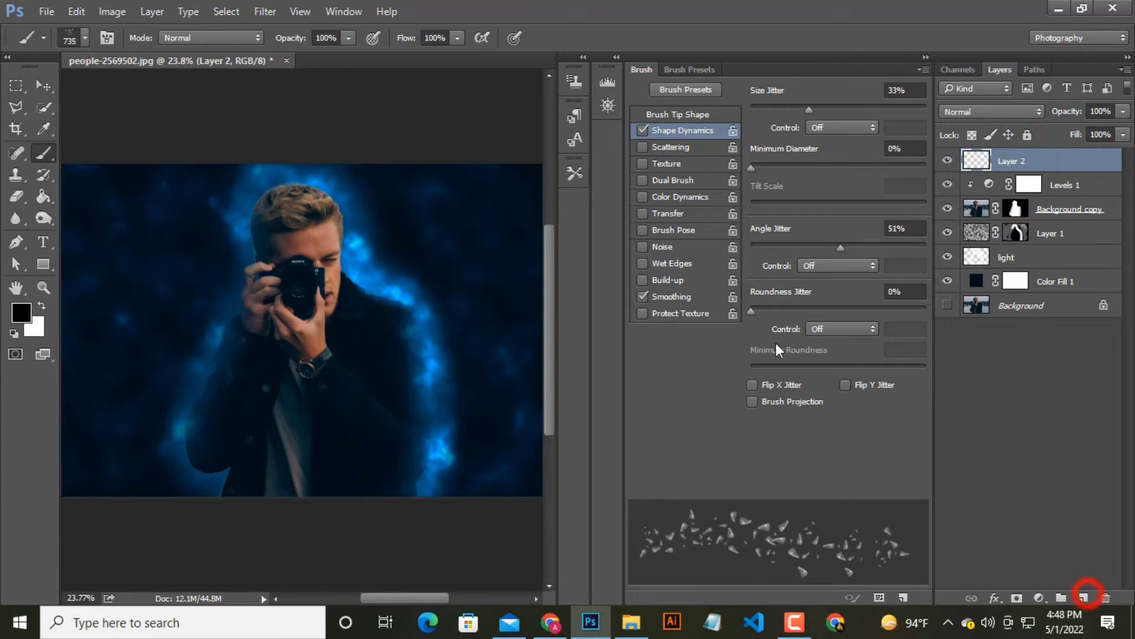
left_click_drag(393, 263, 441, 340)
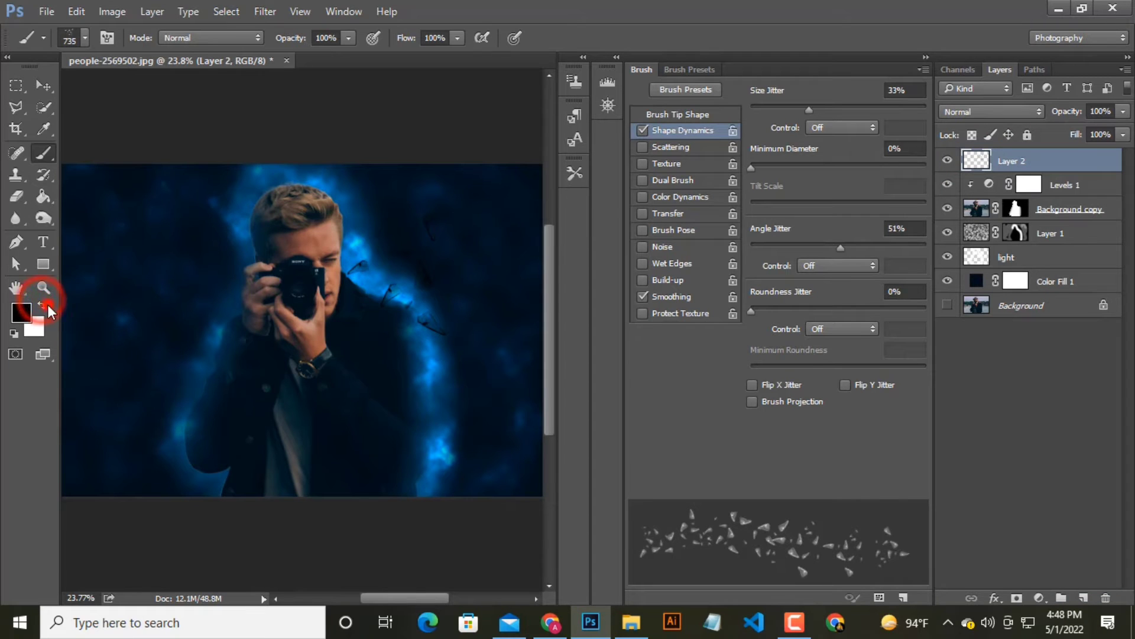
left_click(42, 304)
left_click_drag(419, 305, 411, 385)
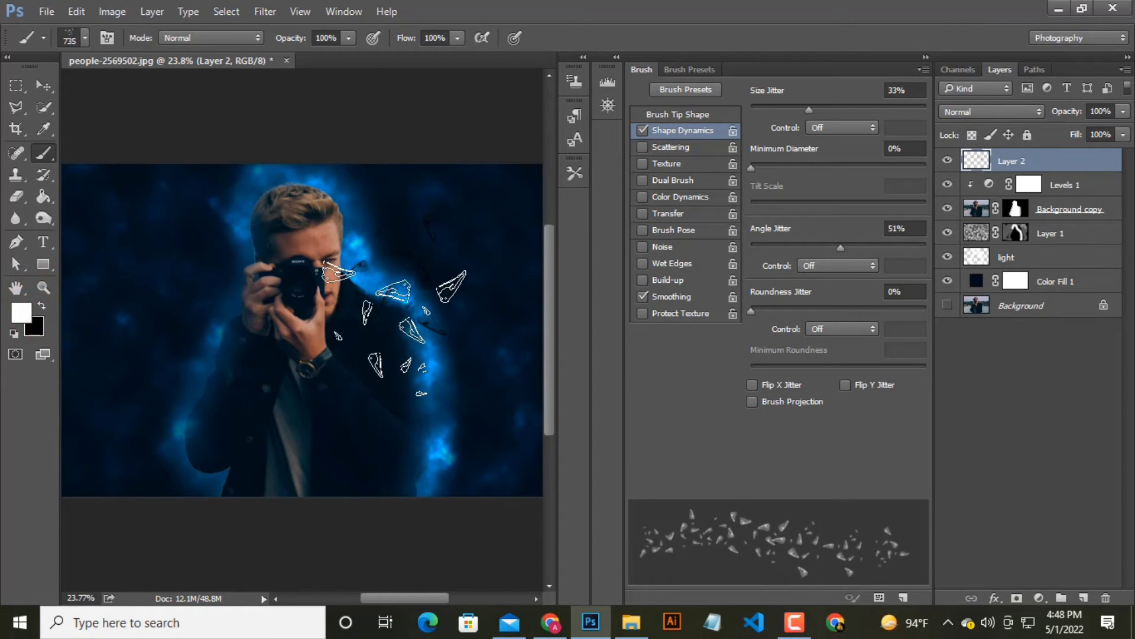
left_click(414, 385)
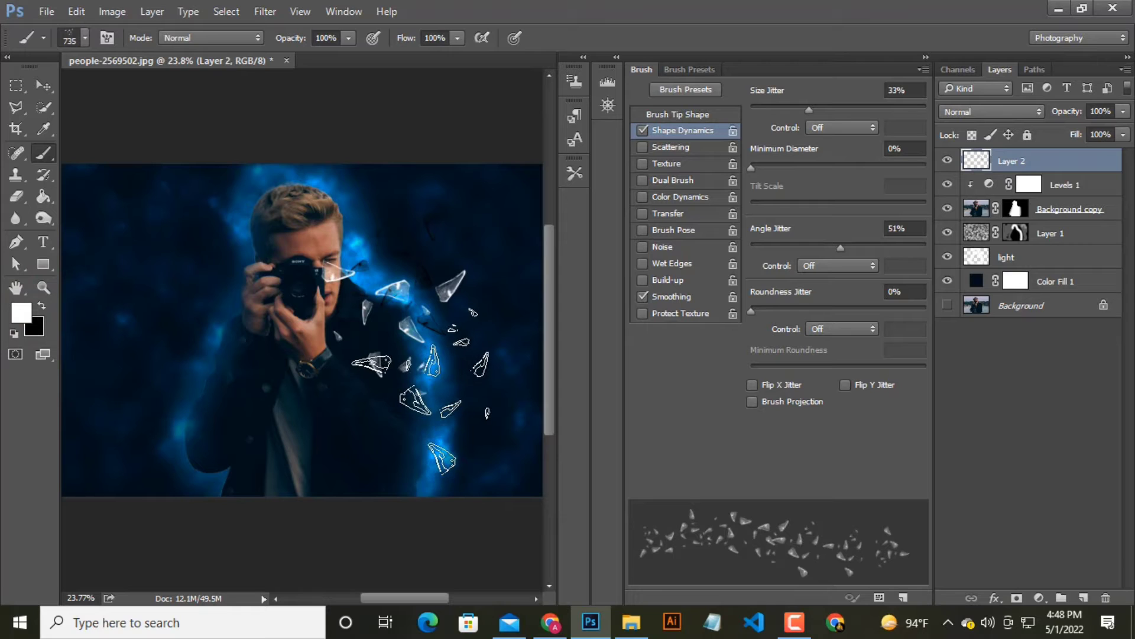
Step: Paint smaller shards down the right glow, then large 700 px shards beside it
key("bracketleft")
key("bracketleft")
key("bracketleft")
key("bracketleft")
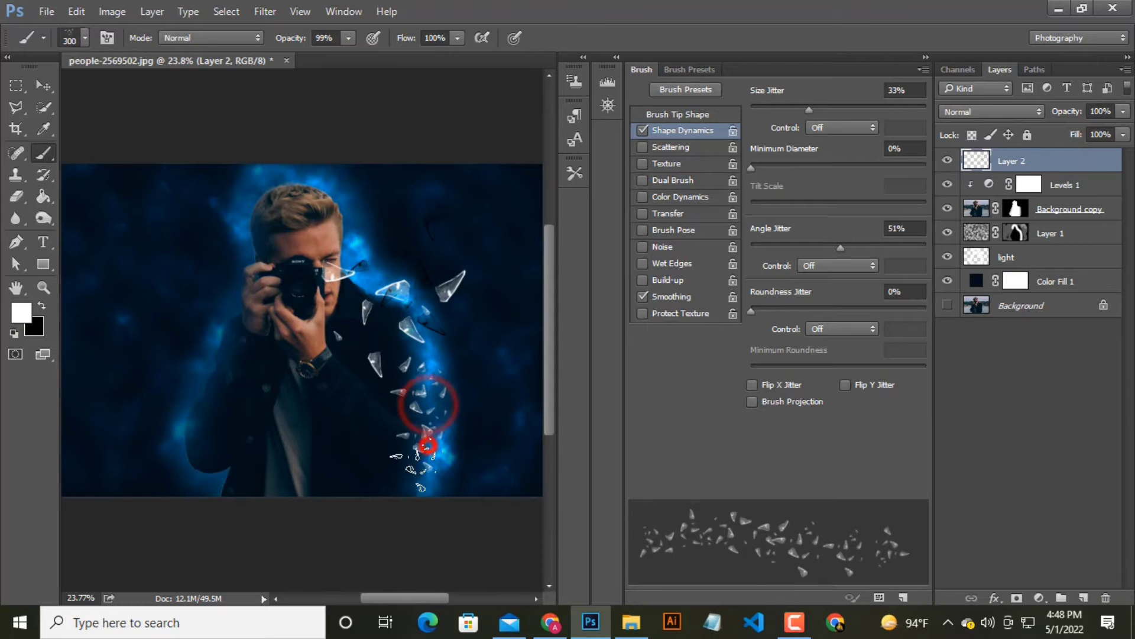
left_click_drag(423, 414, 418, 480)
key("0")
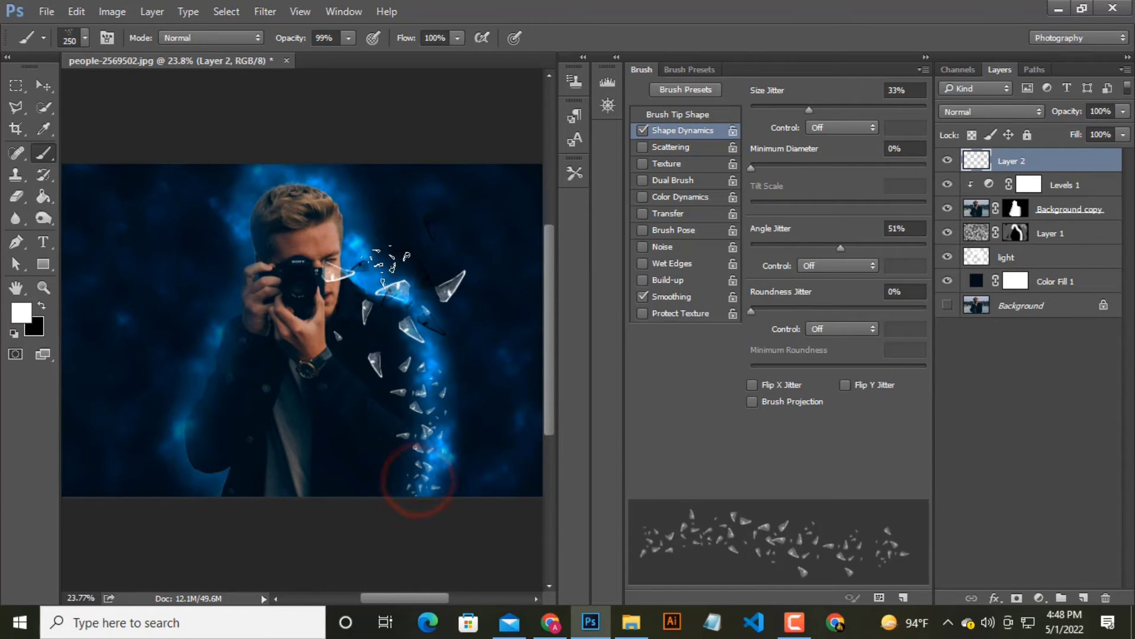
key("bracketright")
key("bracketright")
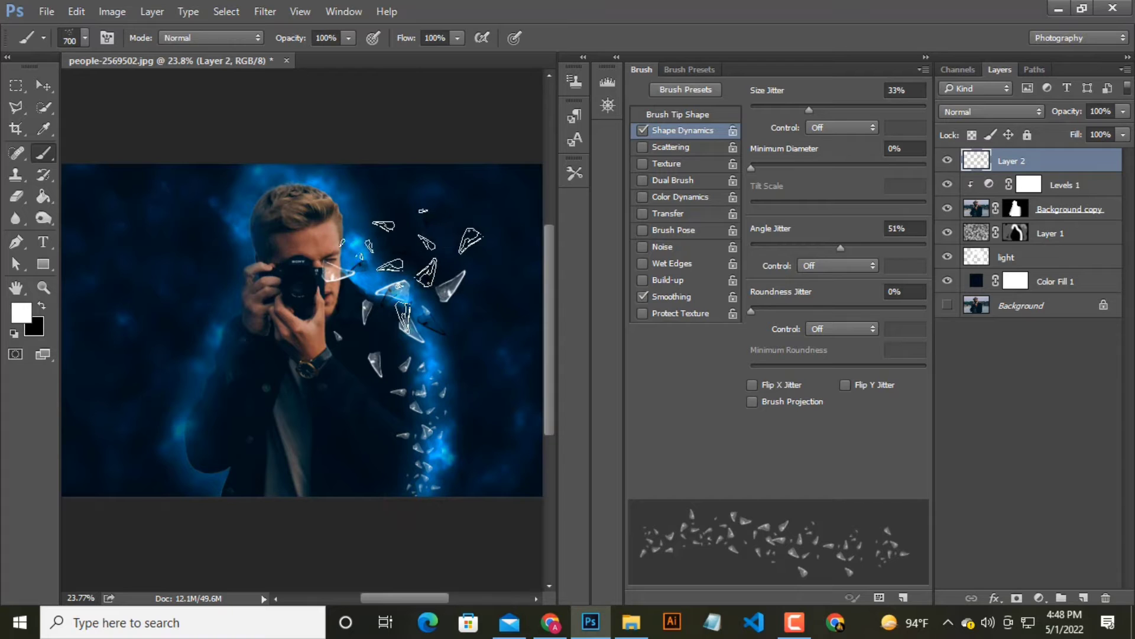
key("bracketright")
key("bracketright")
key("bracketright")
left_click(440, 301)
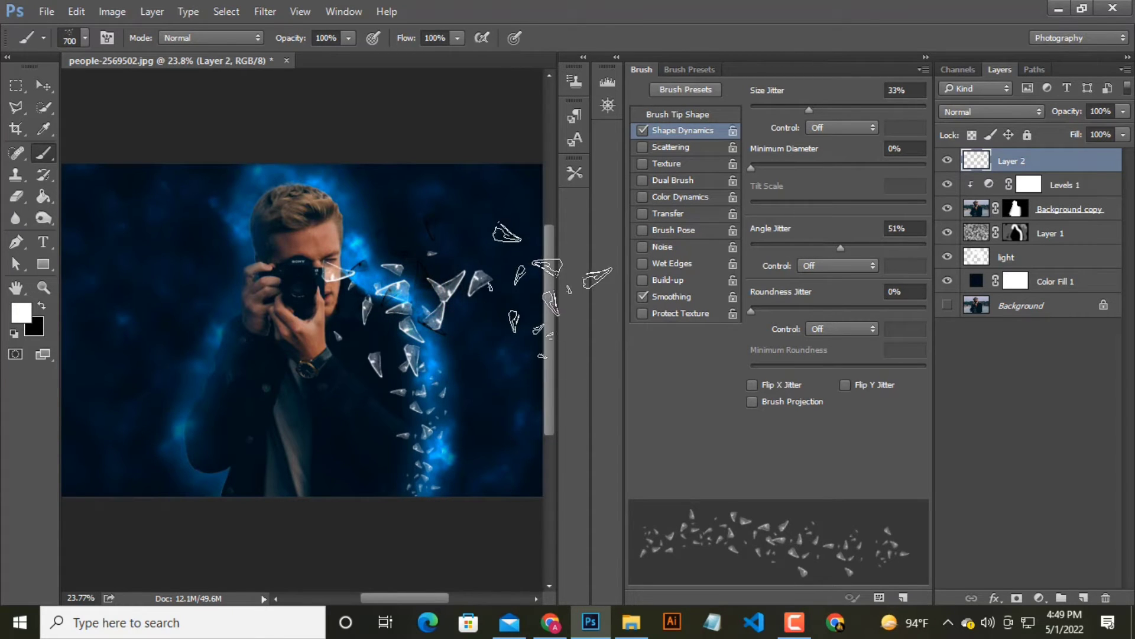
left_click(926, 57)
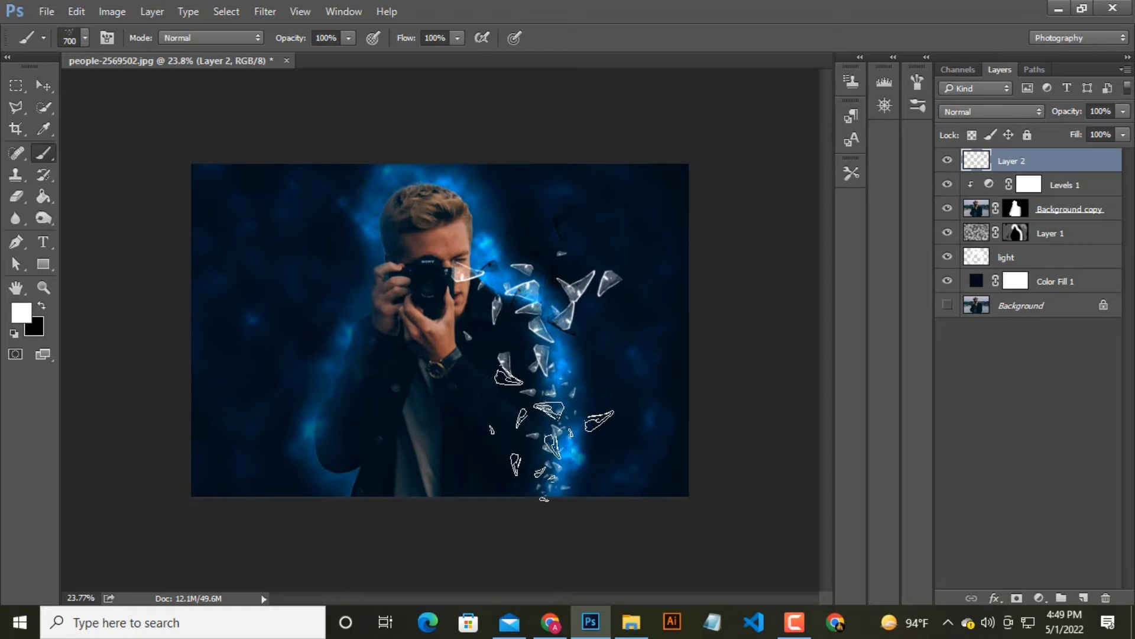
Step: Paint small shards along the left hand and glow, then add an empty layer above
key("bracketleft")
key("bracketleft")
key("bracketleft")
left_click_drag(353, 324, 329, 380)
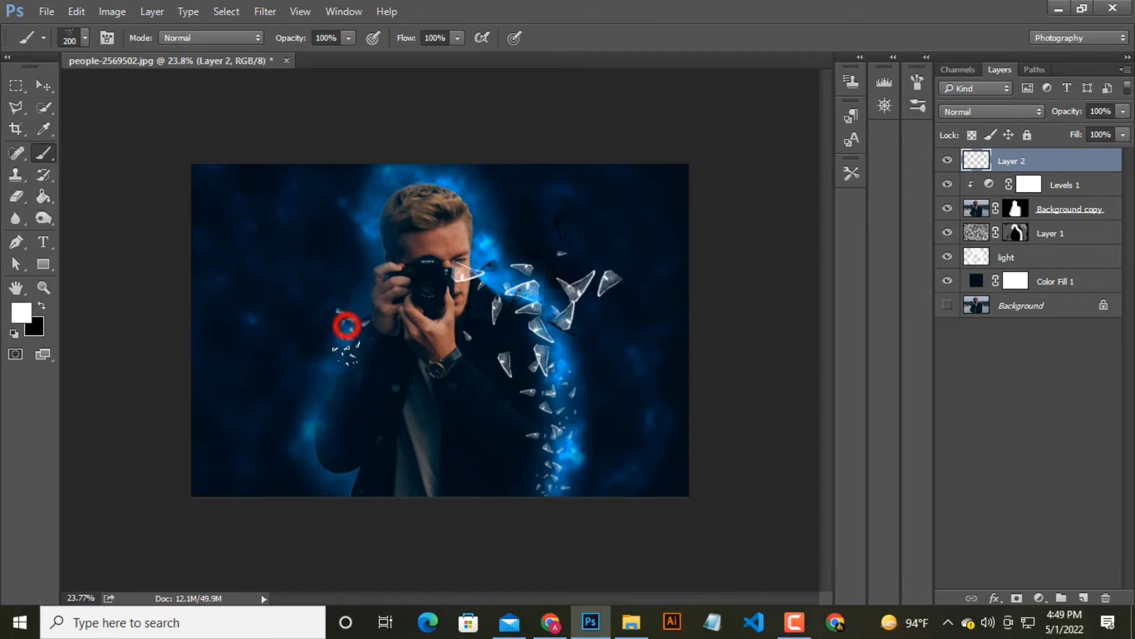
key("bracketleft")
key("bracketleft")
key("bracketleft")
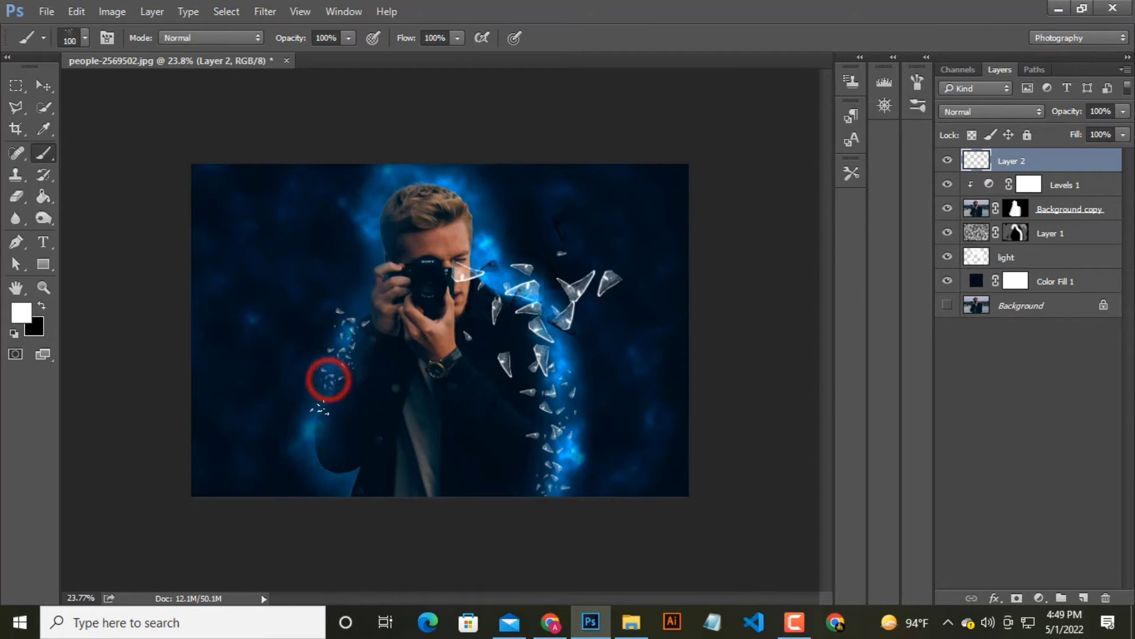
left_click_drag(328, 380, 322, 397)
key("bracketleft")
left_click(1085, 596)
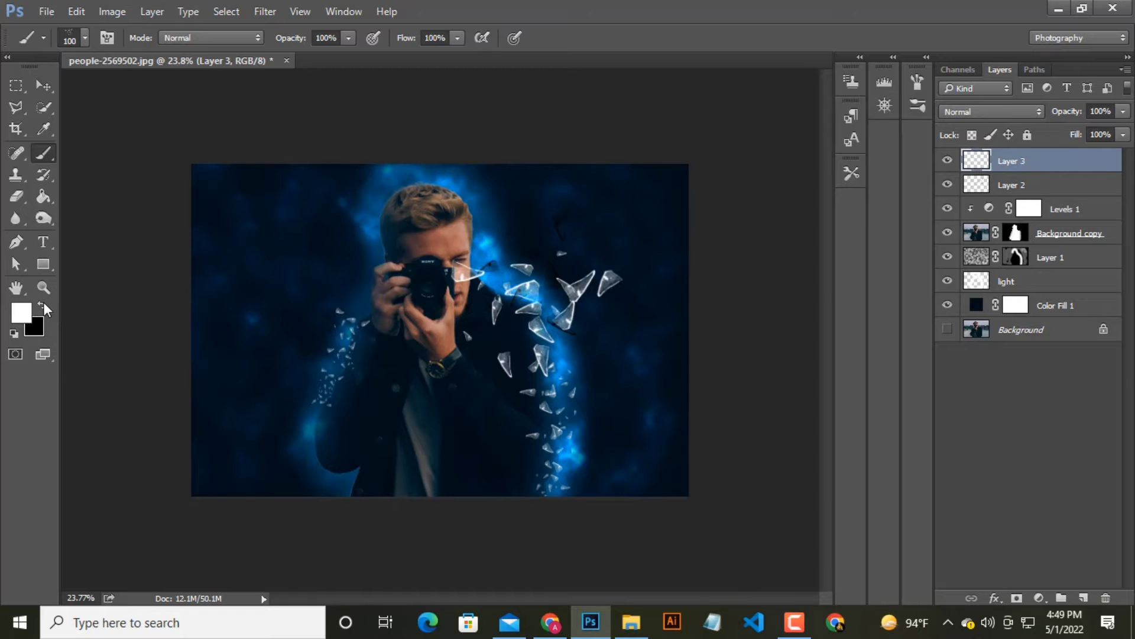
Step: Delete the extra empty layer and the painted shard layer, then add a fresh layer
left_click(13, 198)
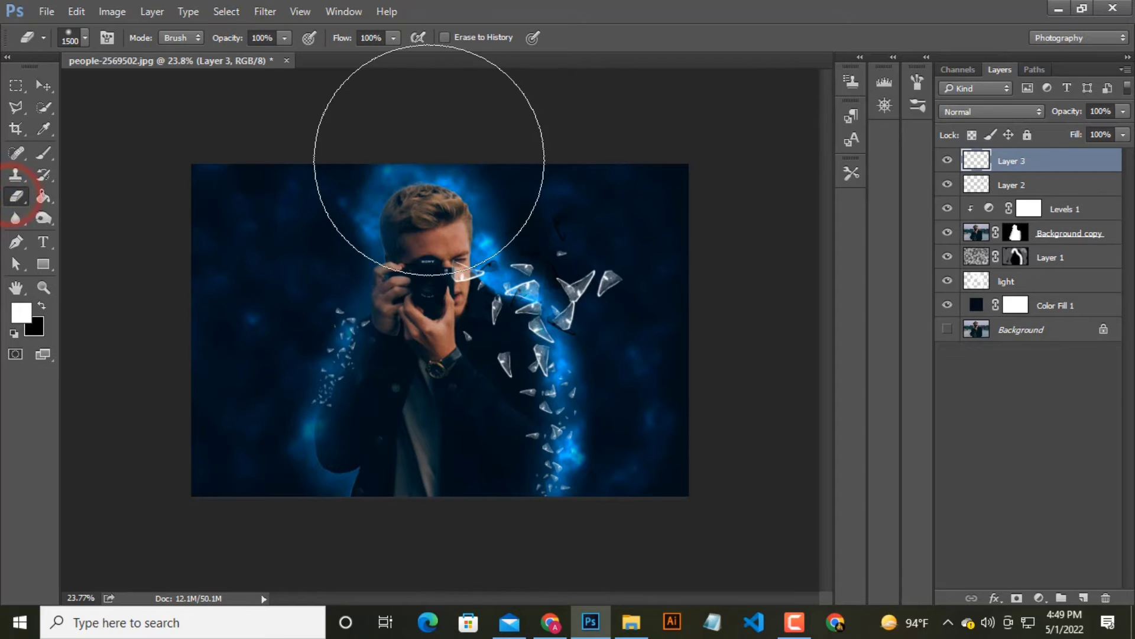
left_click(444, 159)
left_click(42, 305)
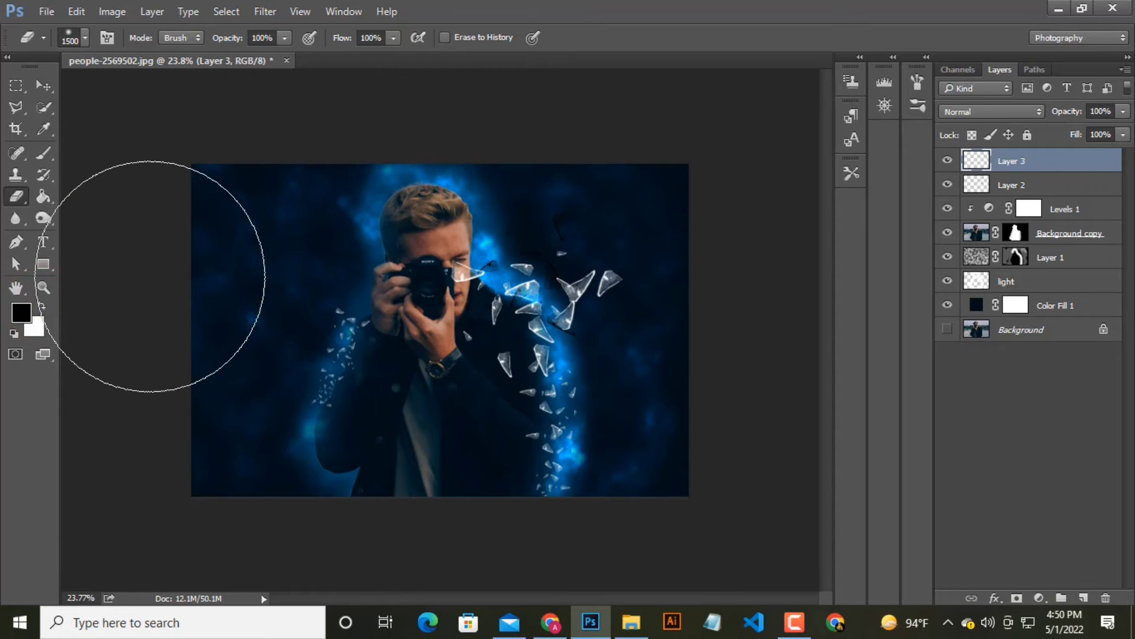
key("Delete")
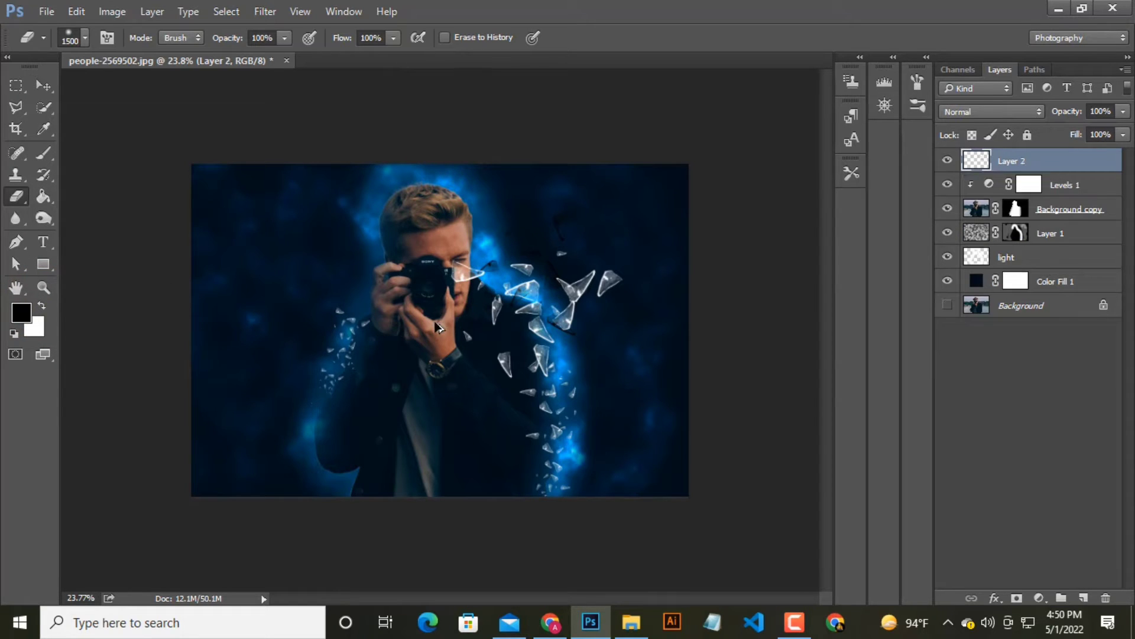
key("Delete")
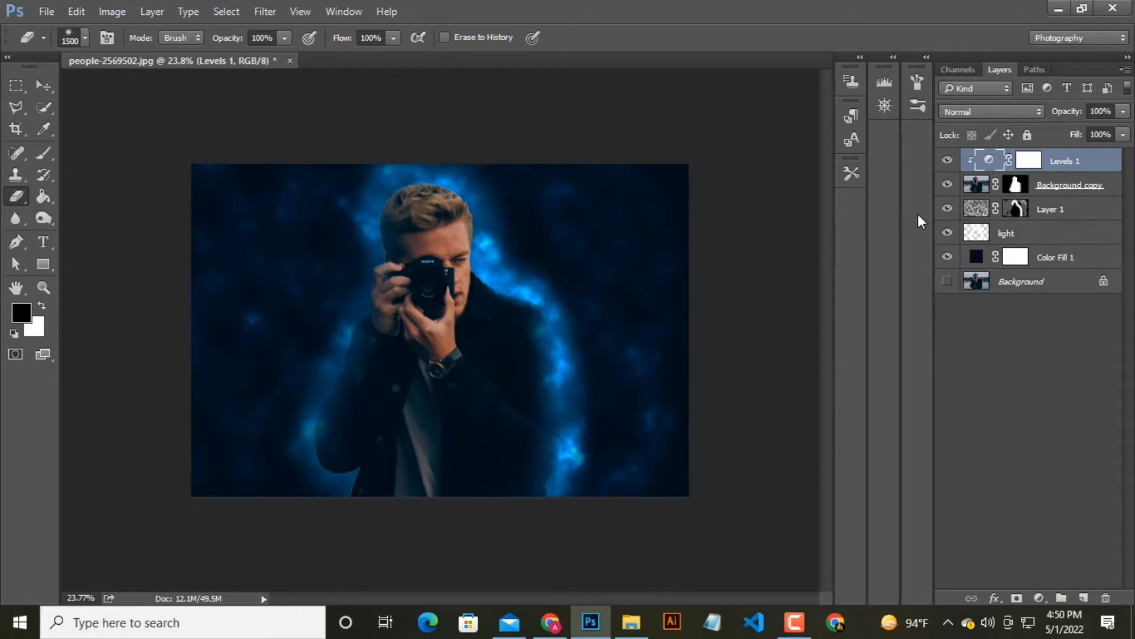
key("ctrl+shift+alt+n")
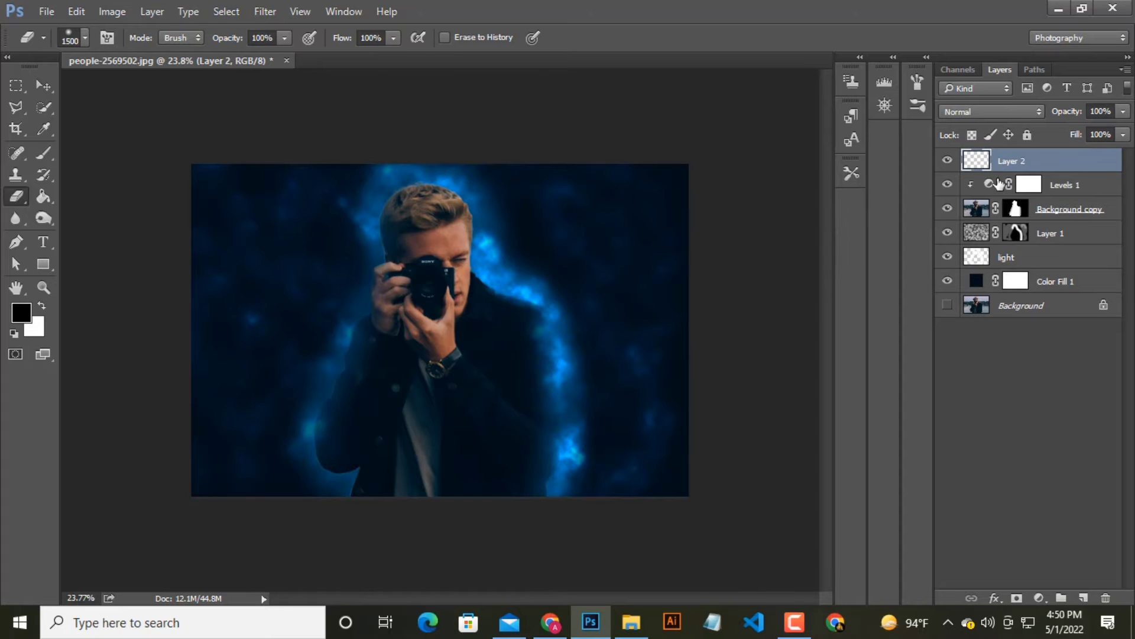
Step: Stamp large white 700 px shards beside the camera and smaller 90%-opacity shards below
left_click(47, 151)
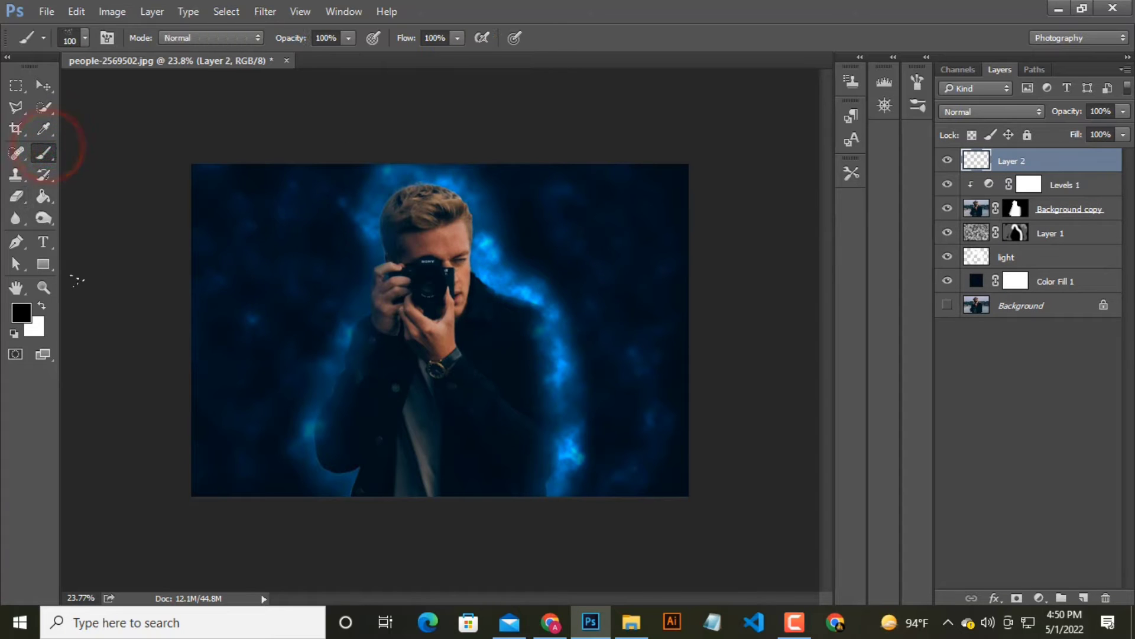
left_click(41, 305)
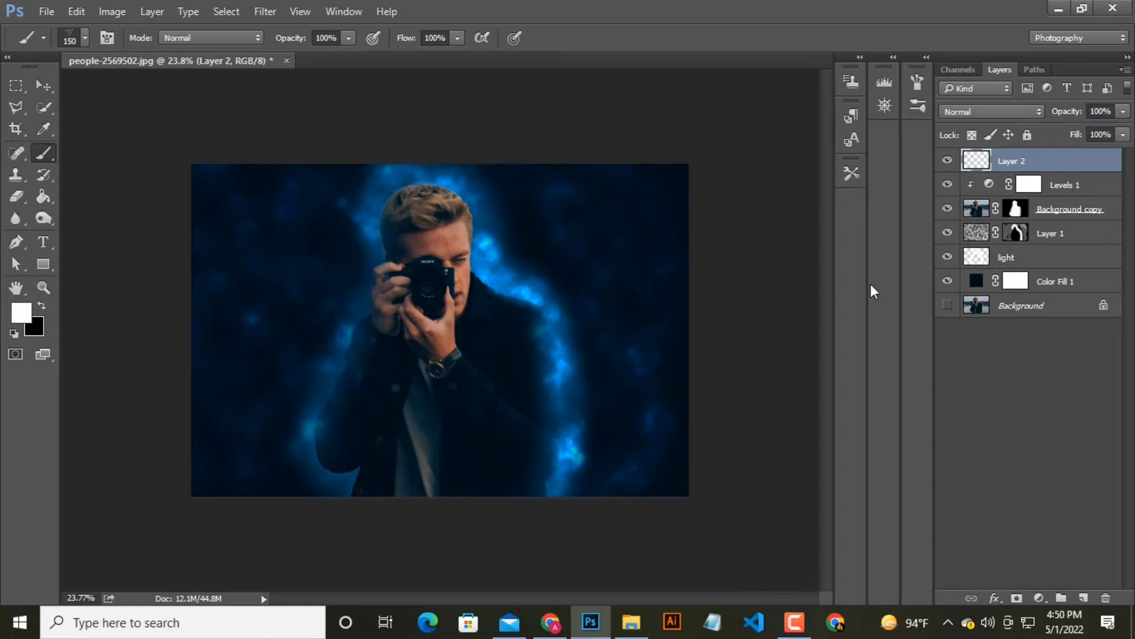
key("bracketright")
key("bracketright")
key("bracketright")
left_click(522, 319)
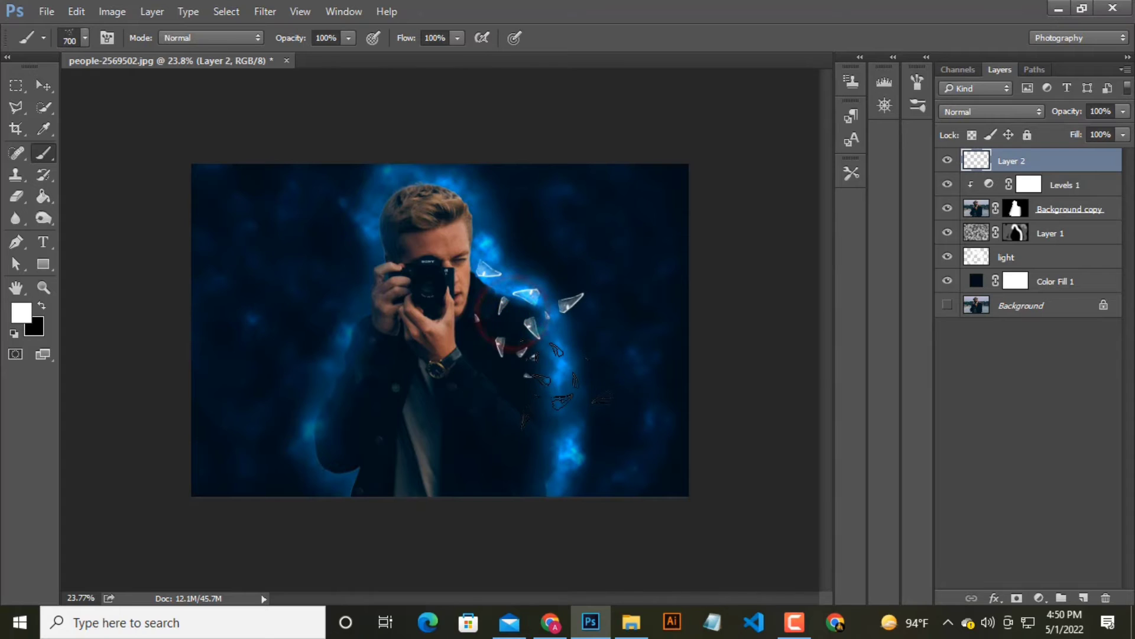
key("9")
key("bracketleft")
key("bracketleft")
key("bracketleft")
left_click(566, 355)
Step: Stamp 250 px and smaller shards down the right stream to the bottom
key("bracketleft")
key("bracketleft")
left_click(558, 393)
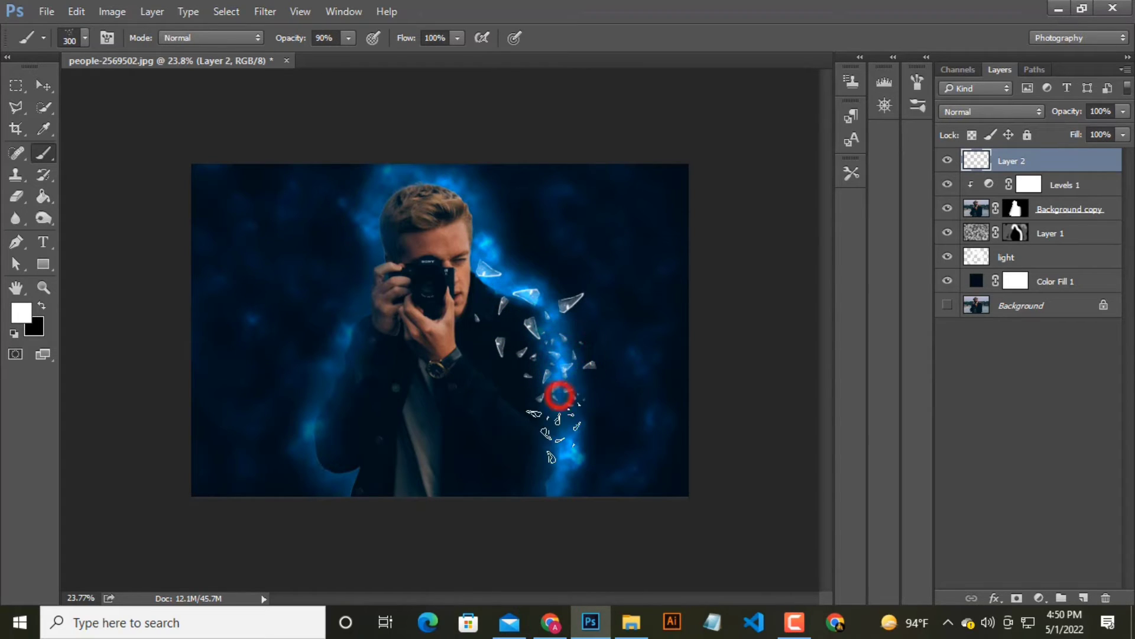
left_click(562, 441)
key("bracketleft")
key("bracketleft")
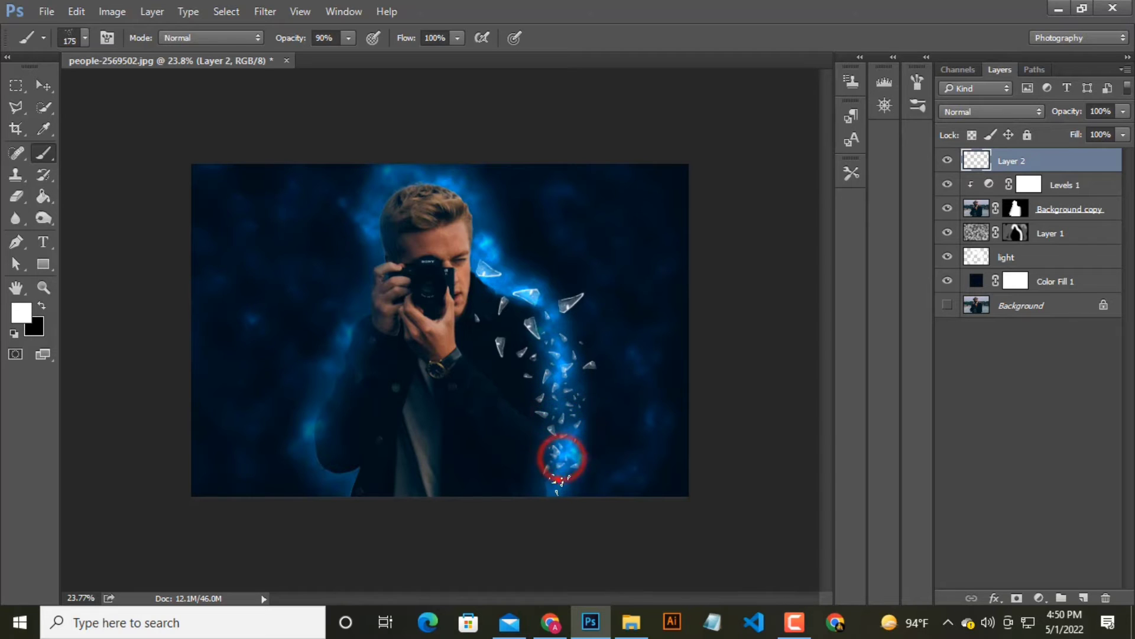
left_click(559, 481)
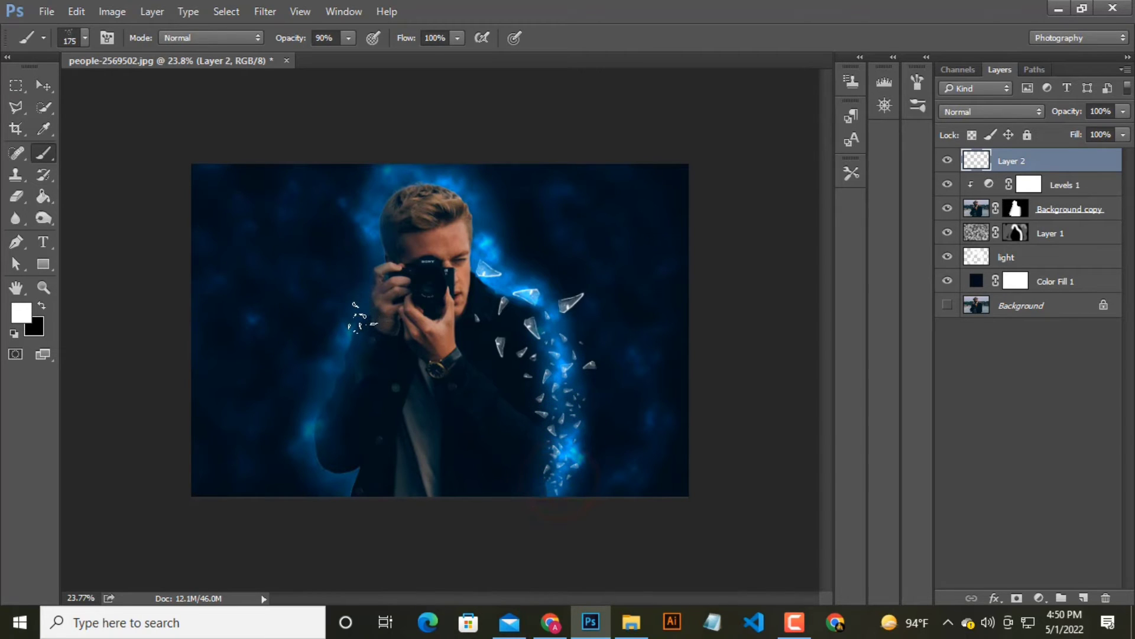
Step: Stamp shard clusters near the left hand and lower on the jacket at decreasing sizes
key("bracketright")
key("bracketright")
key("bracketright")
left_click(354, 314)
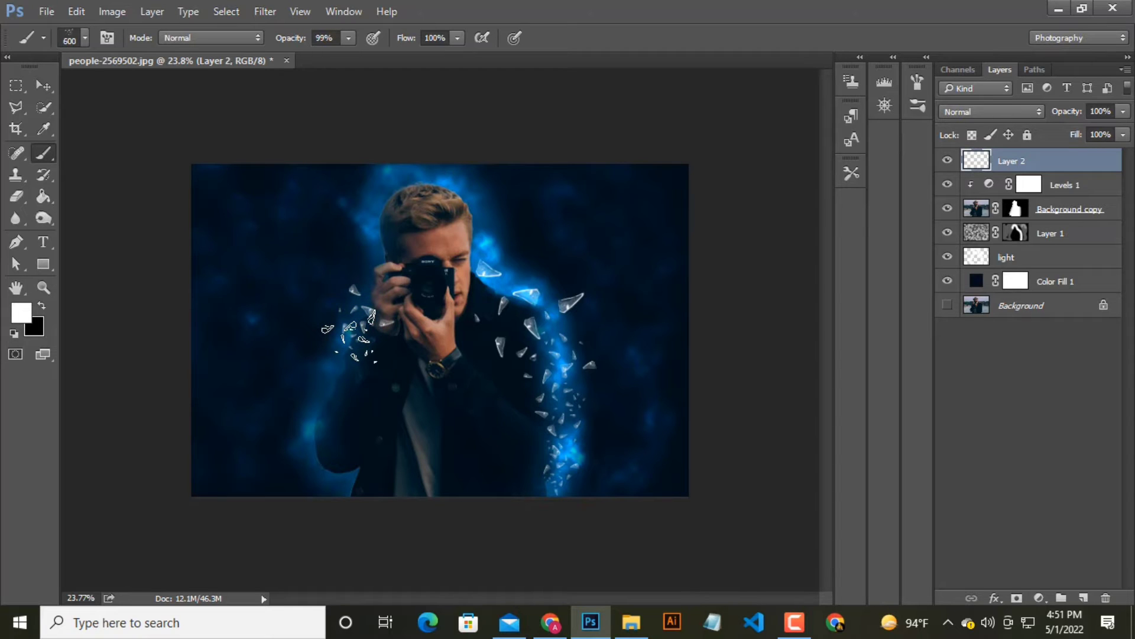
key("bracketleft")
key("bracketleft")
key("bracketleft")
left_click(338, 363)
key("bracketleft")
key("bracketleft")
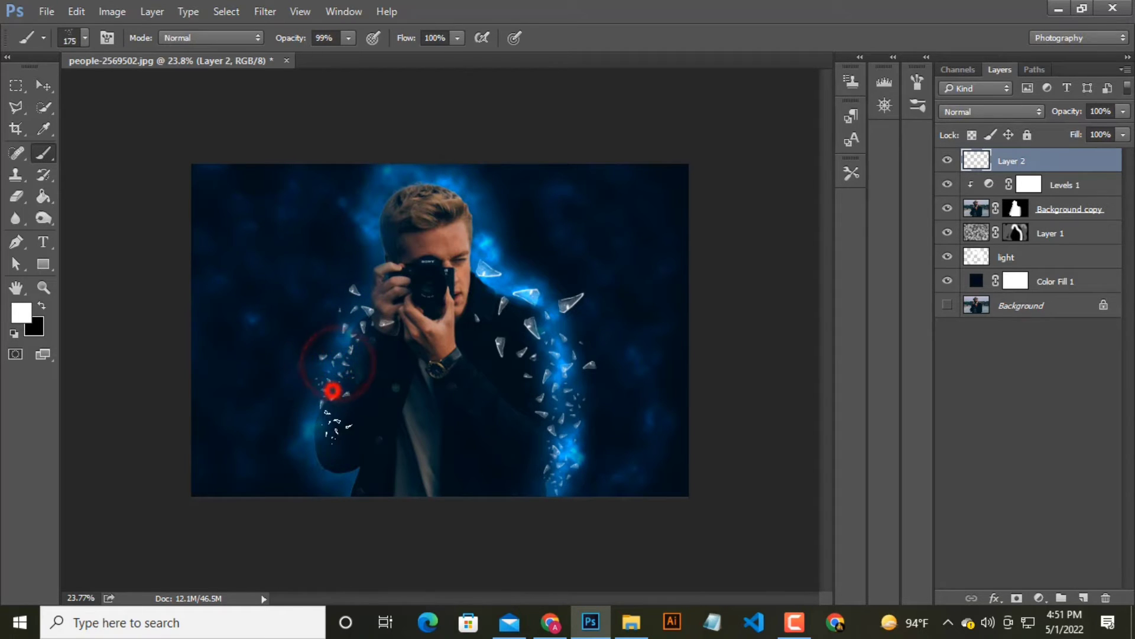
left_click(317, 423)
Step: On a new layer, stamp larger shards around the right shoulder down toward the bottom edge
left_click(1084, 598)
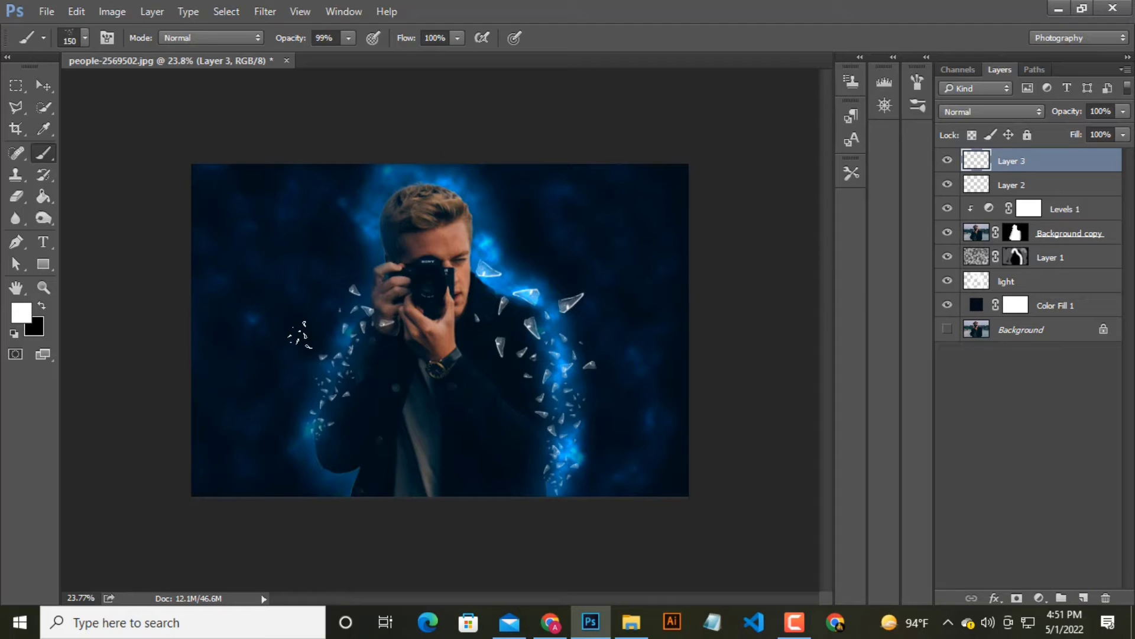
left_click(84, 36)
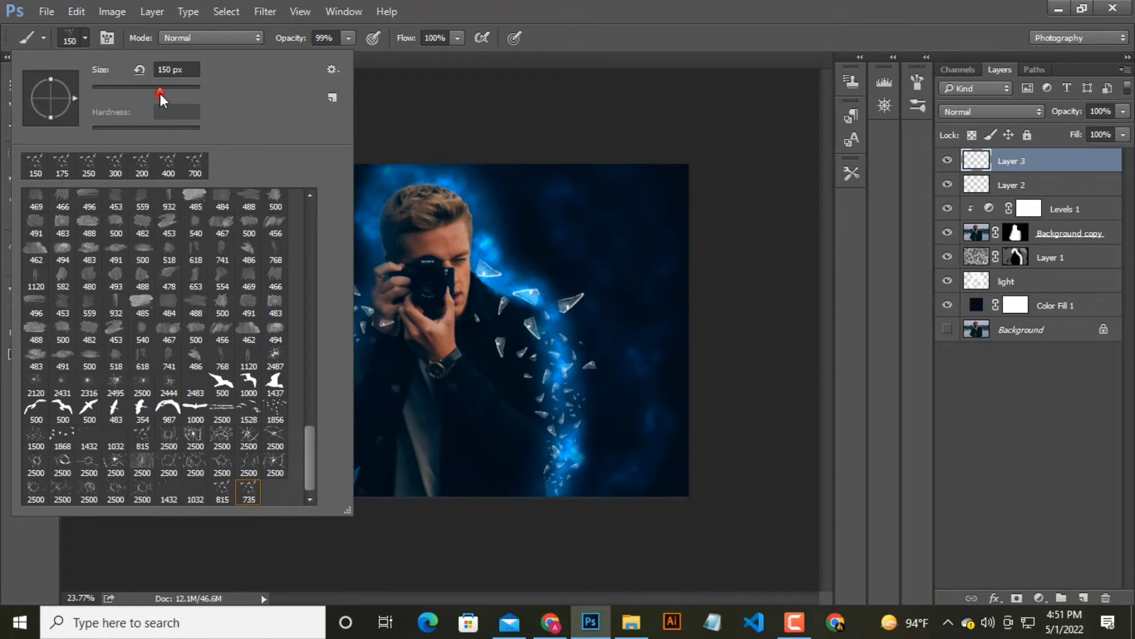
left_click_drag(160, 94, 176, 93)
left_click(524, 284)
left_click(537, 338)
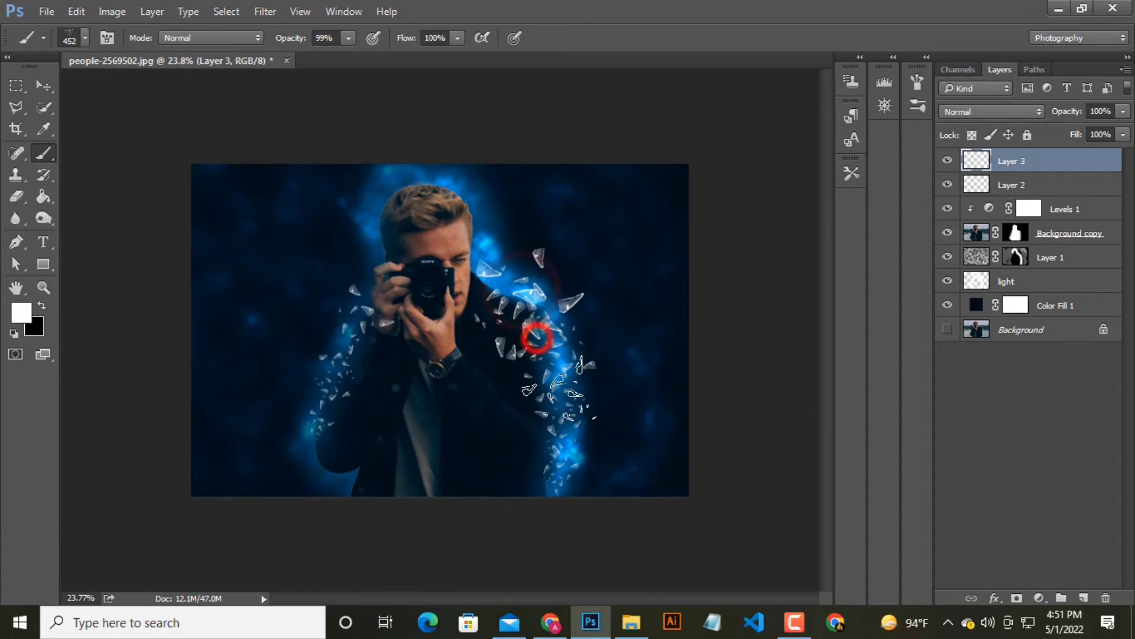
left_click(557, 387)
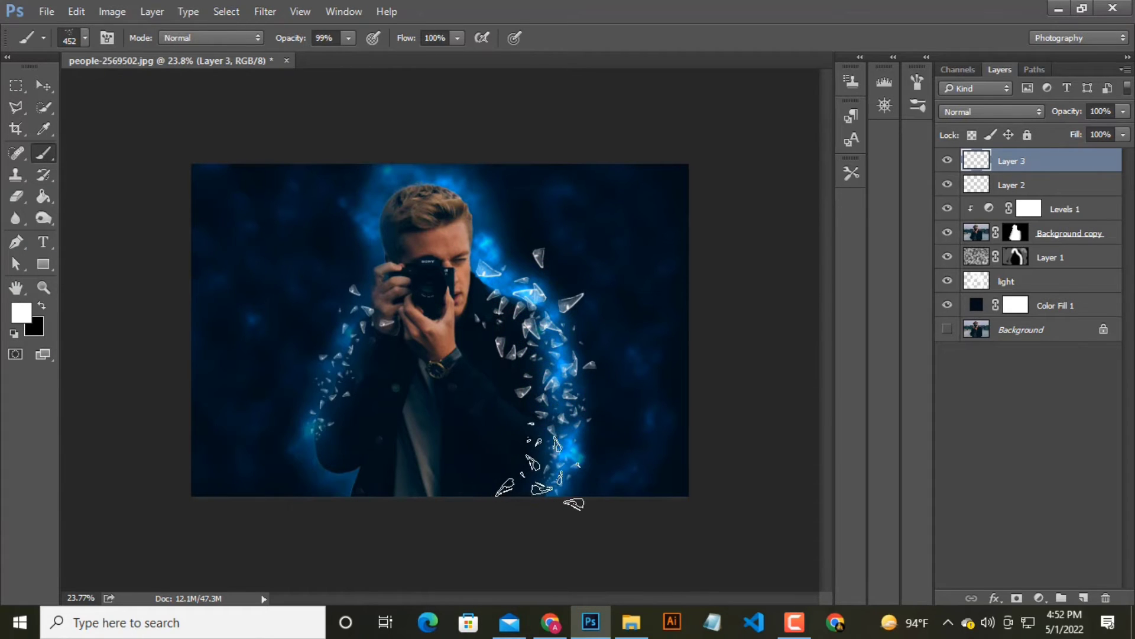
Step: At 300 px full opacity, paint shards on both shoulders and bottom edge, then add a layer
key("bracketleft")
key("bracketleft")
key("bracketleft")
key("0")
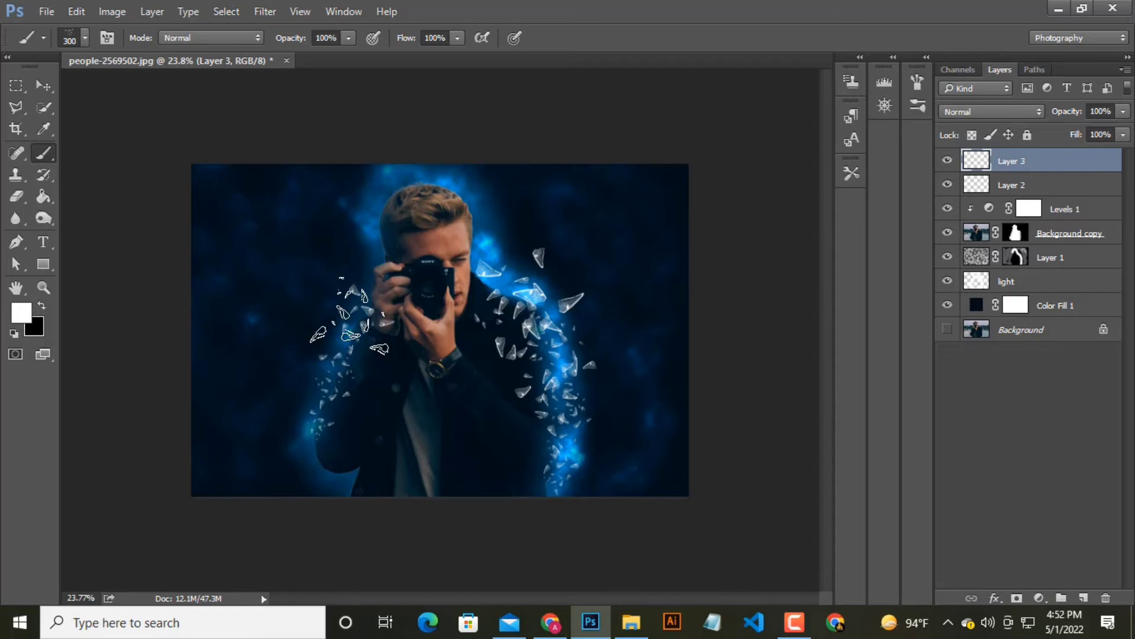
left_click_drag(349, 313, 353, 270)
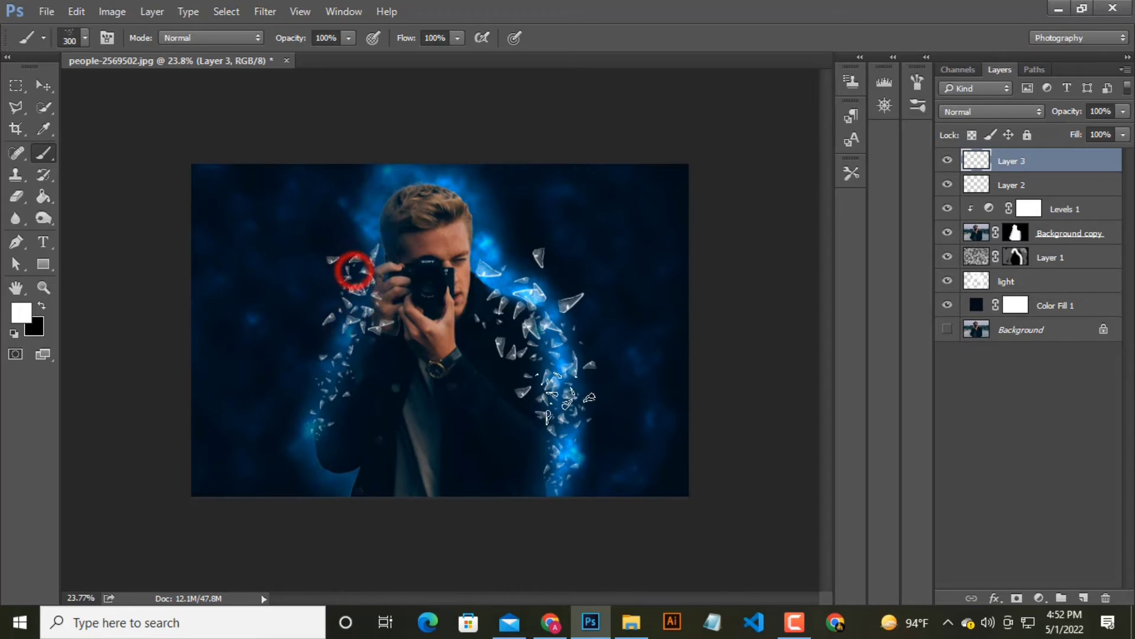
left_click(559, 358)
left_click(572, 476)
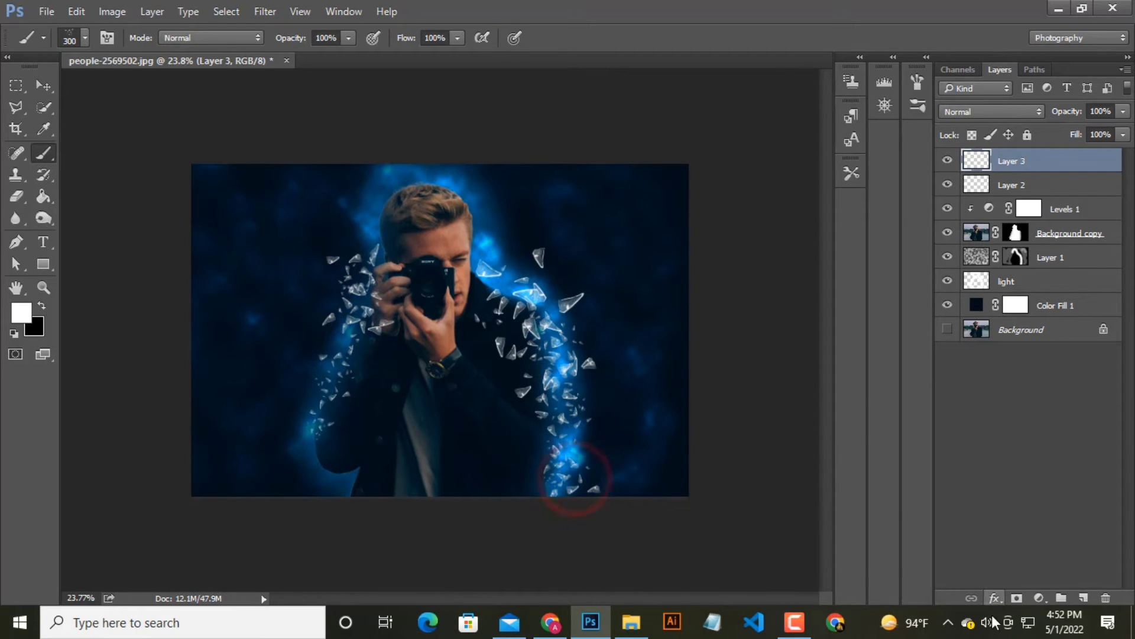
left_click(1084, 598)
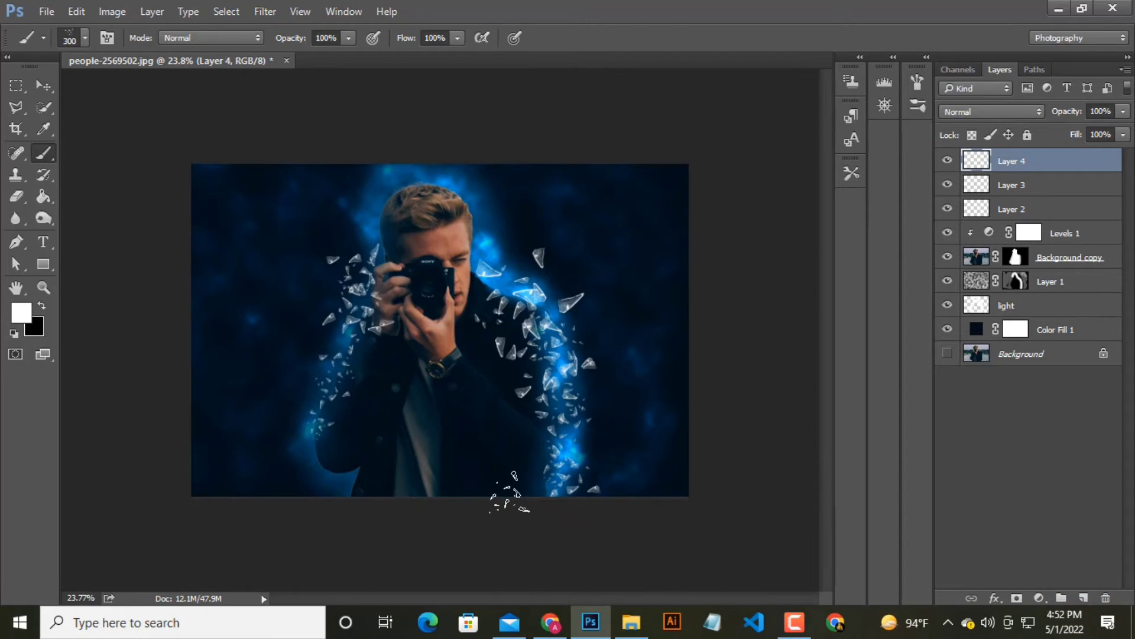
Step: Stamp increasingly large shards from the right collar down the man's right side
left_click(508, 276)
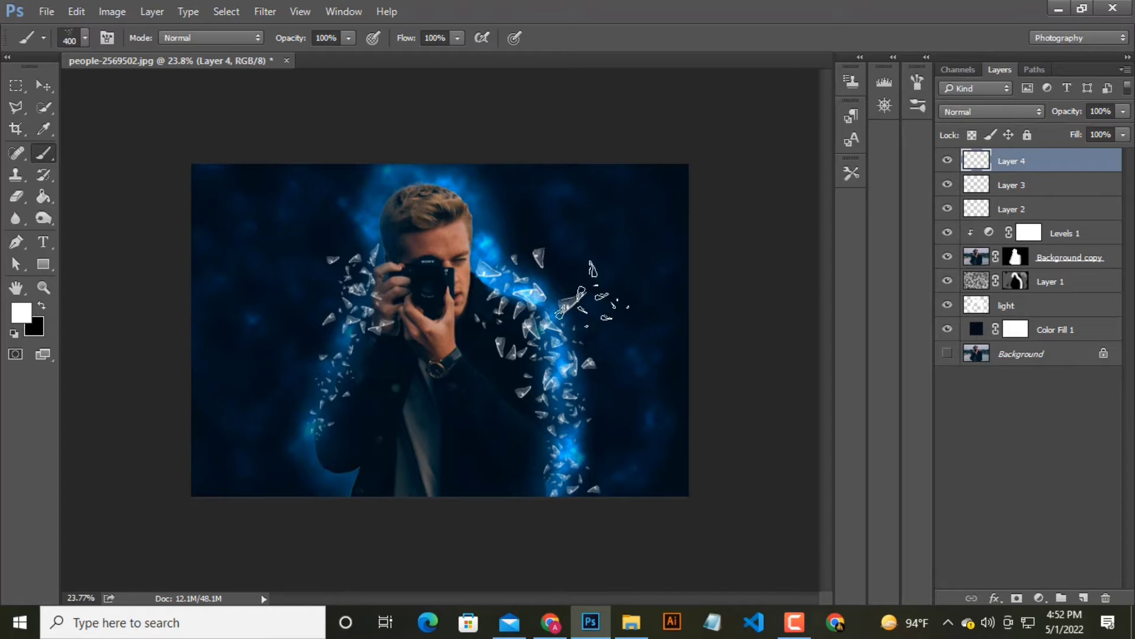
key("bracketright")
key("bracketright")
key("bracketright")
left_click(549, 277)
left_click(584, 332)
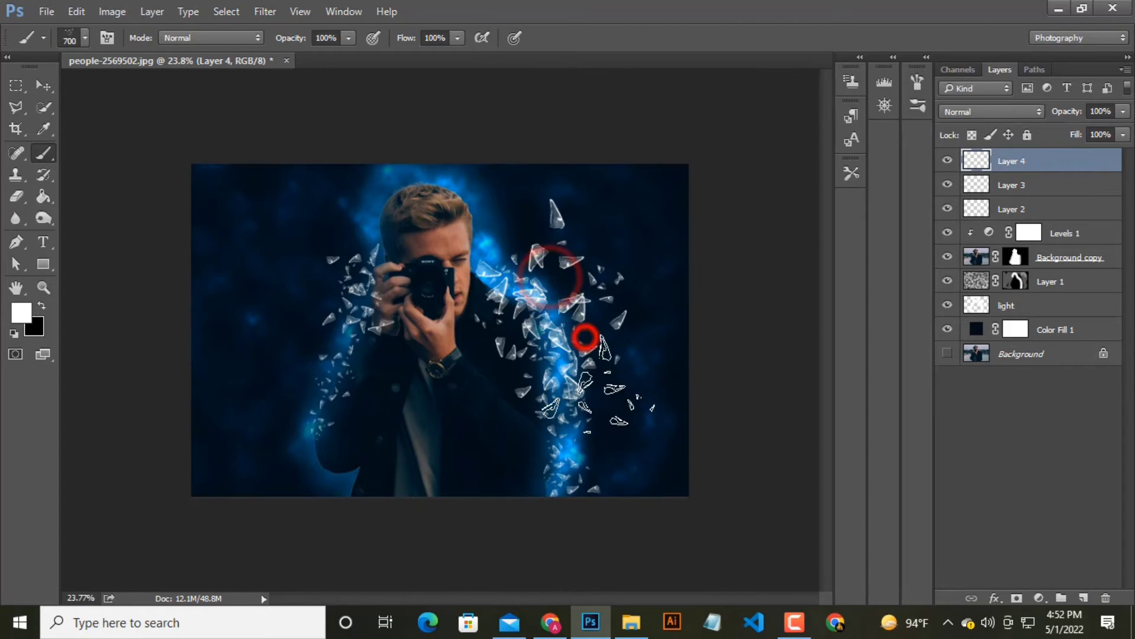
key("bracketright")
left_click(581, 413)
Step: At 300 px, stamp more shards along the lower right stream and upper right
key("bracketleft")
key("bracketleft")
key("bracketleft")
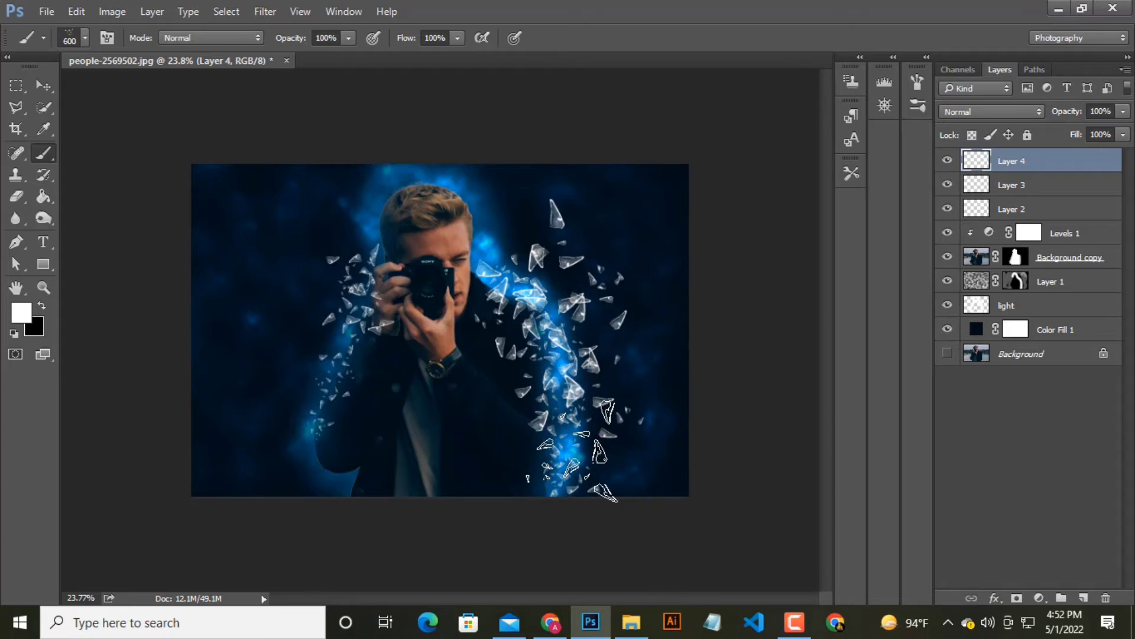
left_click(593, 467)
left_click(577, 438)
left_click(575, 335)
left_click(553, 278)
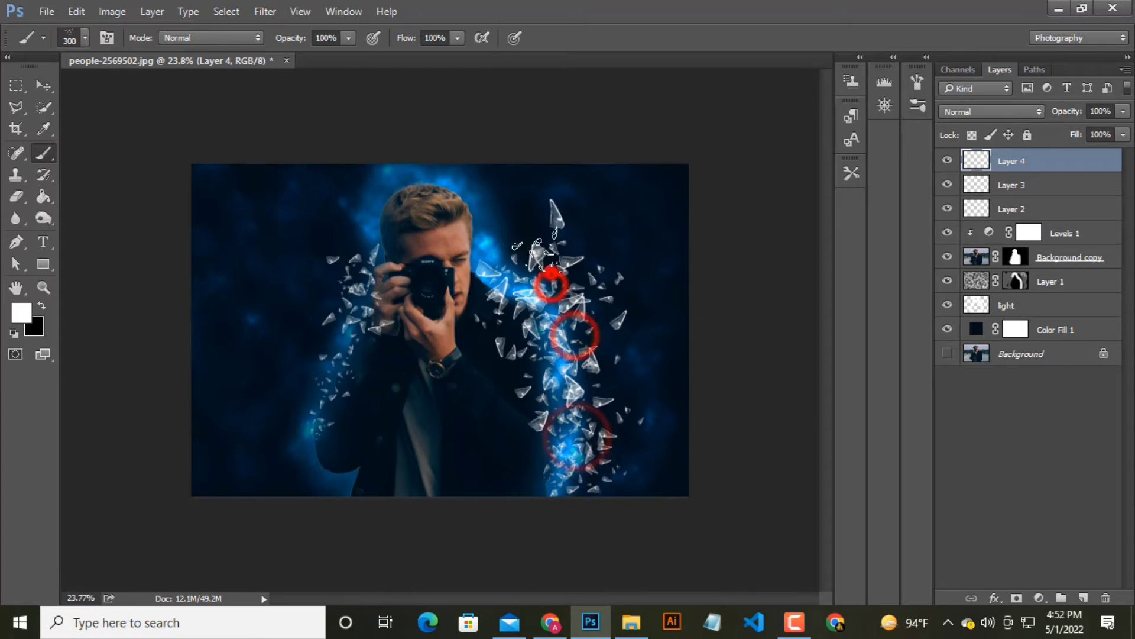
left_click(520, 240)
Step: On new Layer 5, stamp more shards along the lower right and upper streams
left_click(1084, 598)
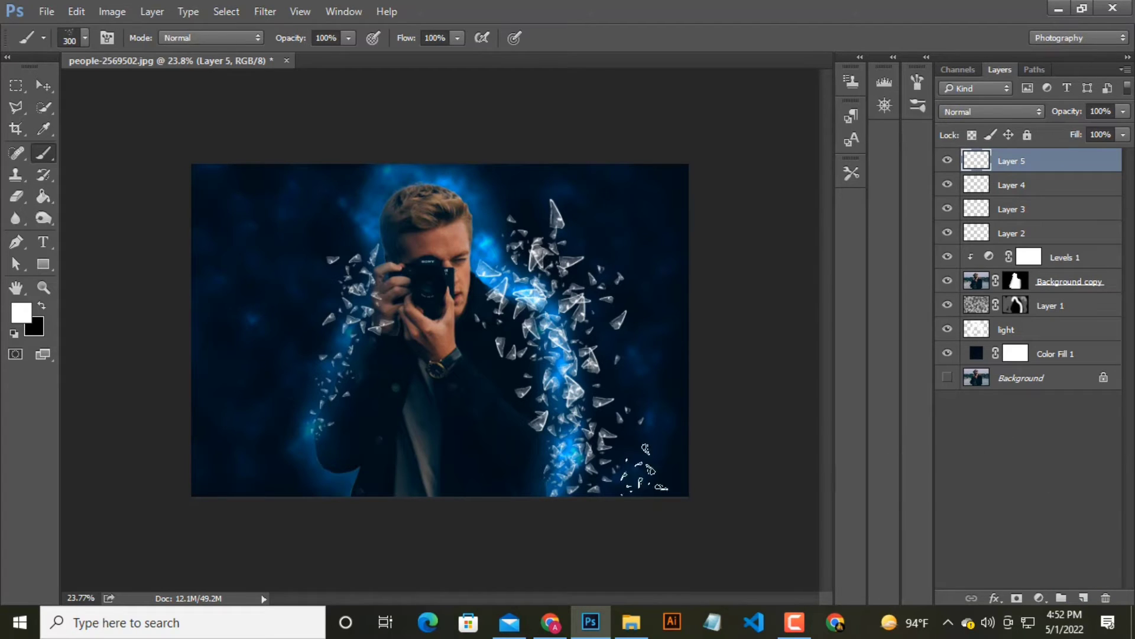
left_click(591, 479)
left_click(594, 414)
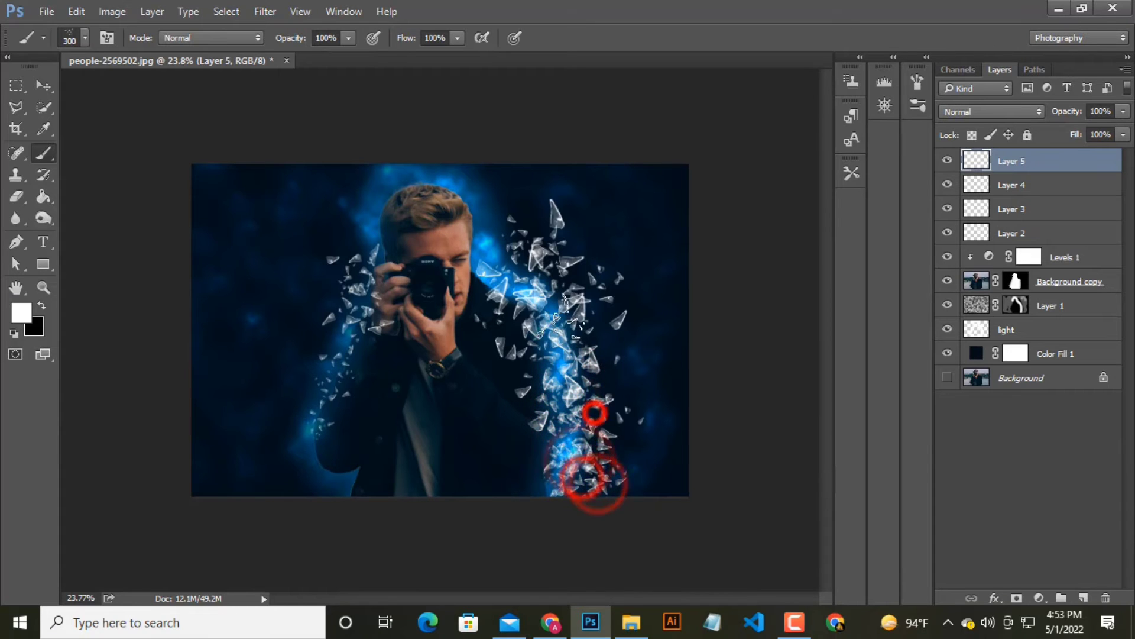
left_click(541, 287)
left_click(520, 243)
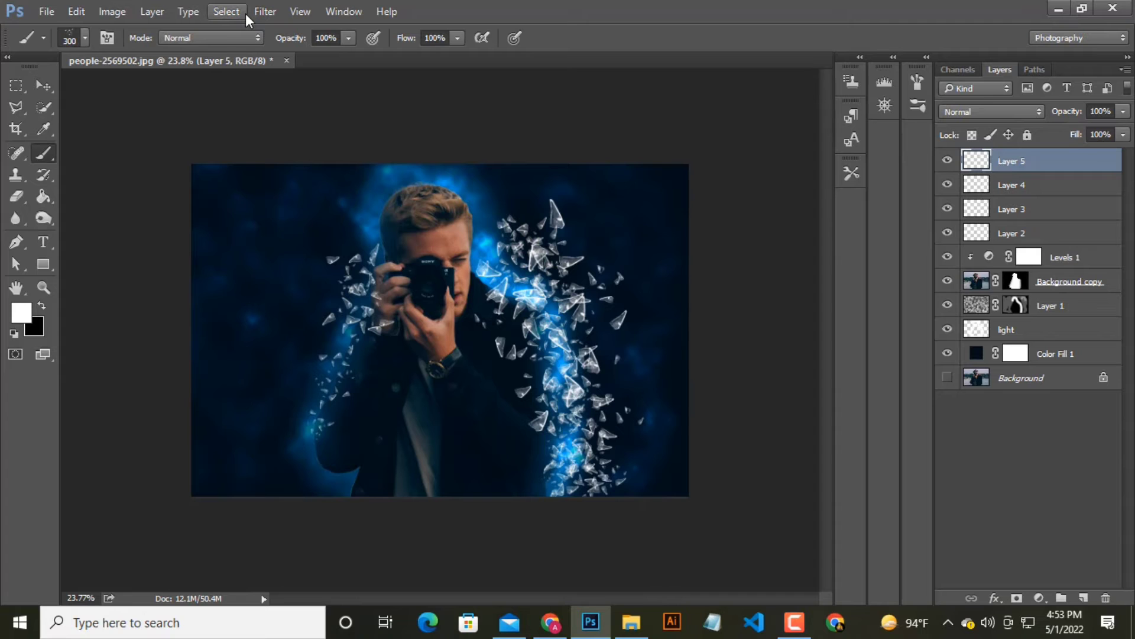
Step: Apply a Motion Blur with a 57° angle and 8-pixel distance to the shard layer
left_click(264, 12)
mouse_move(289, 211)
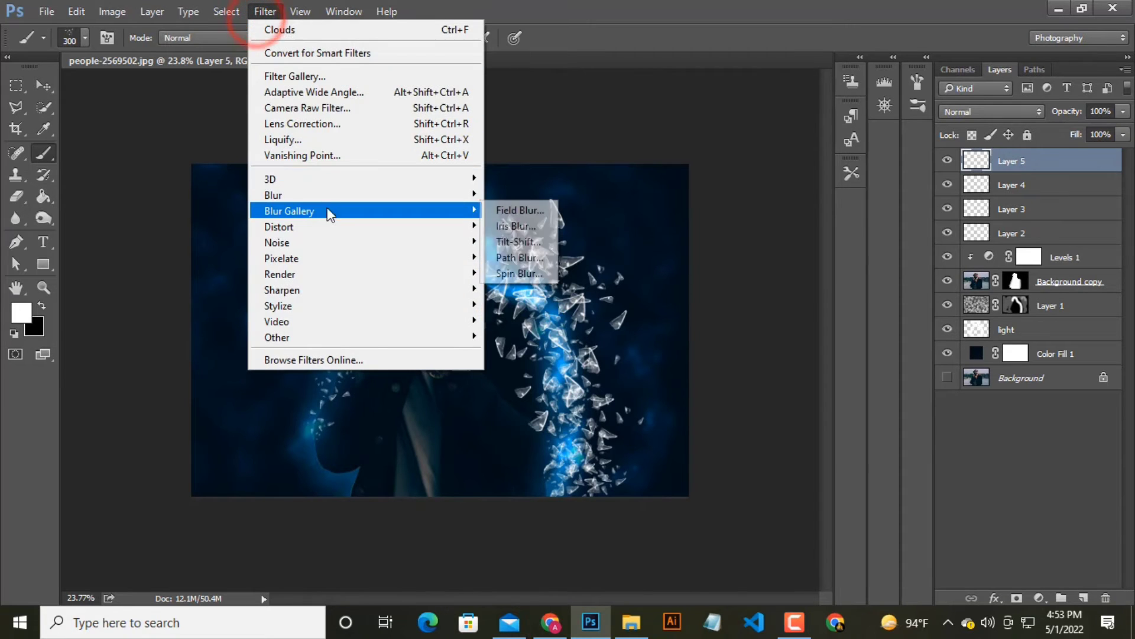
left_click(307, 195)
left_click(524, 287)
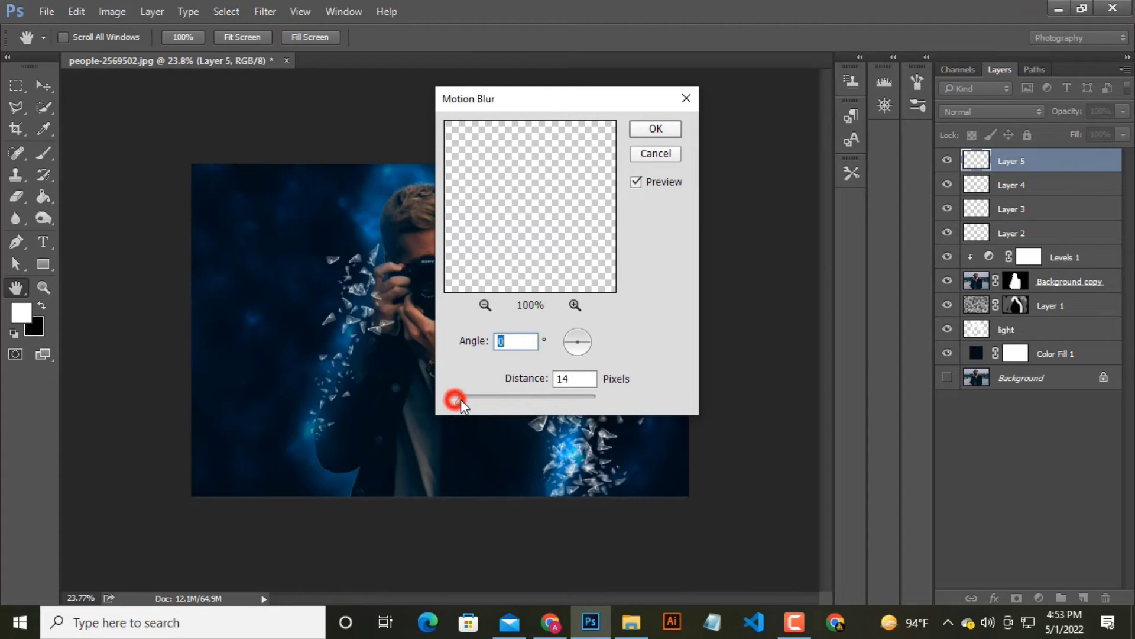
left_click_drag(487, 399, 449, 401)
left_click(515, 341)
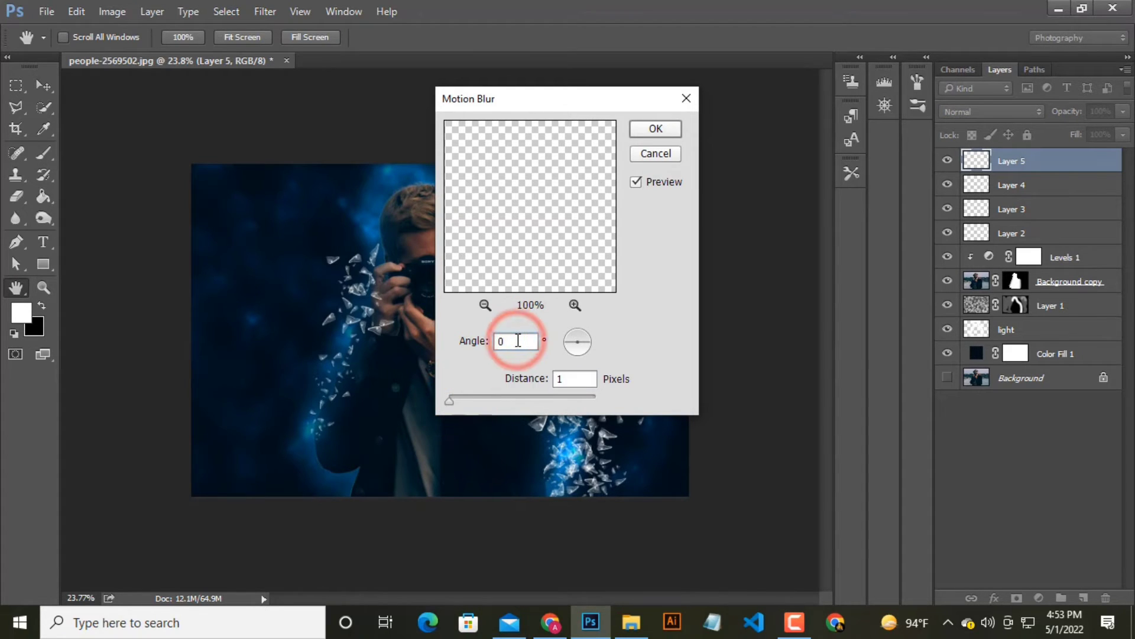
double_click(518, 341)
type("57")
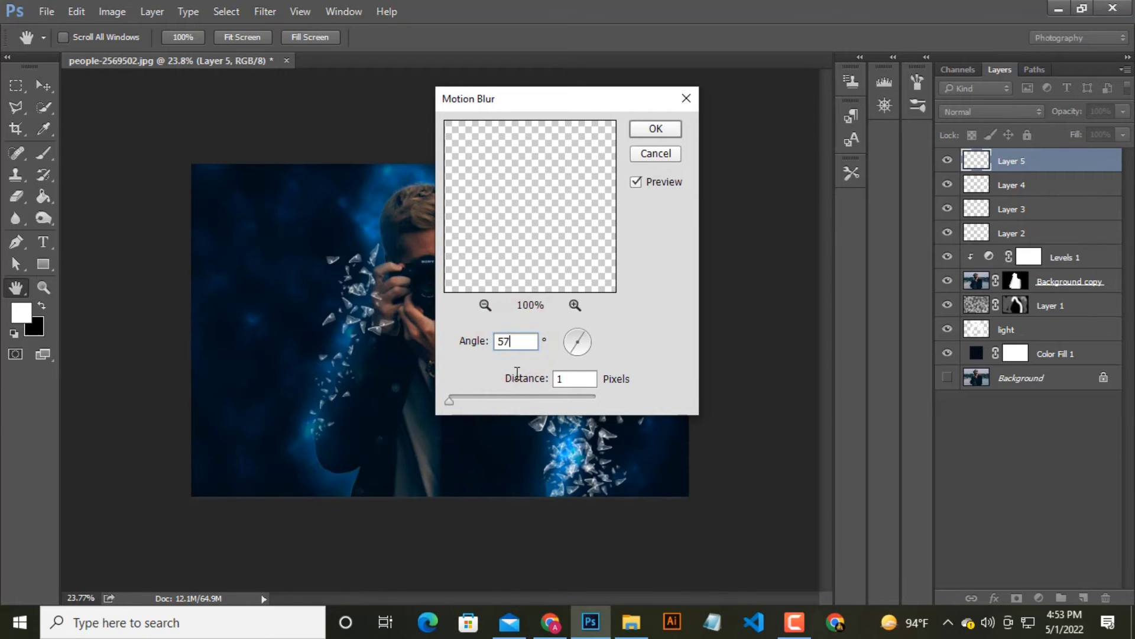
left_click(580, 377)
left_click_drag(452, 400, 455, 400)
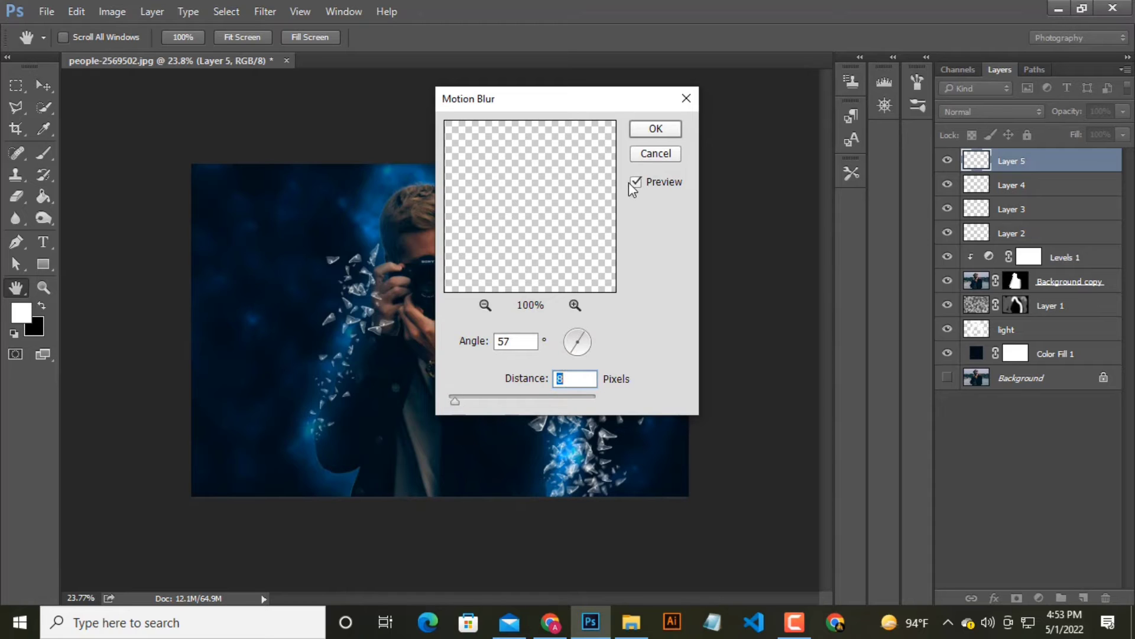
left_click(671, 127)
key("b")
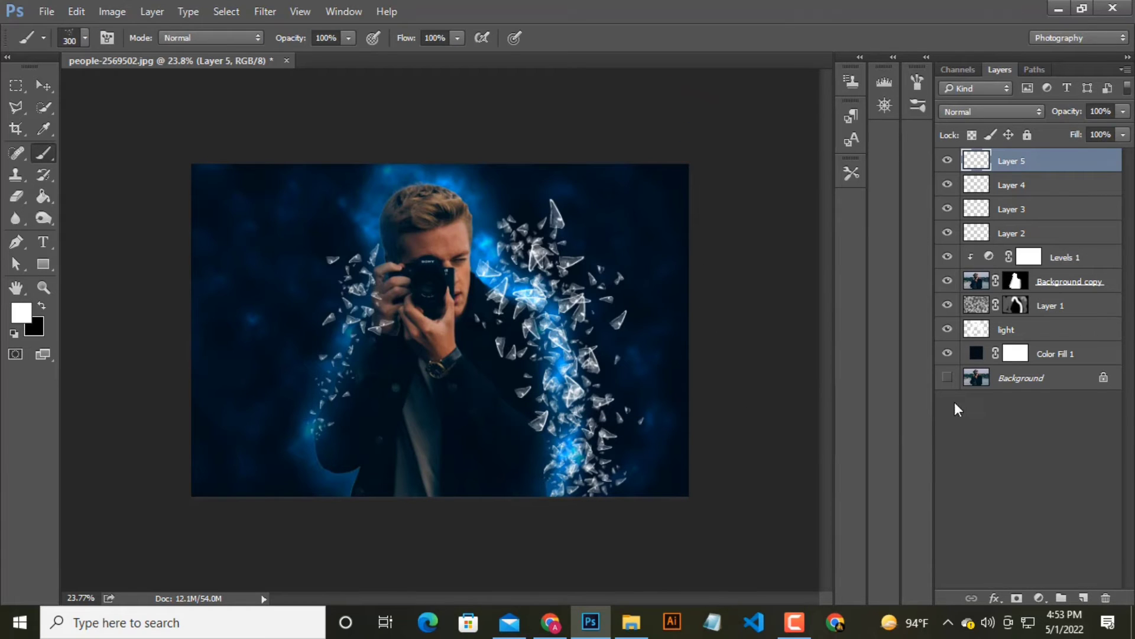
Step: On new Layer 6, paint glass shards left of the face down the left arm
left_click(1083, 598)
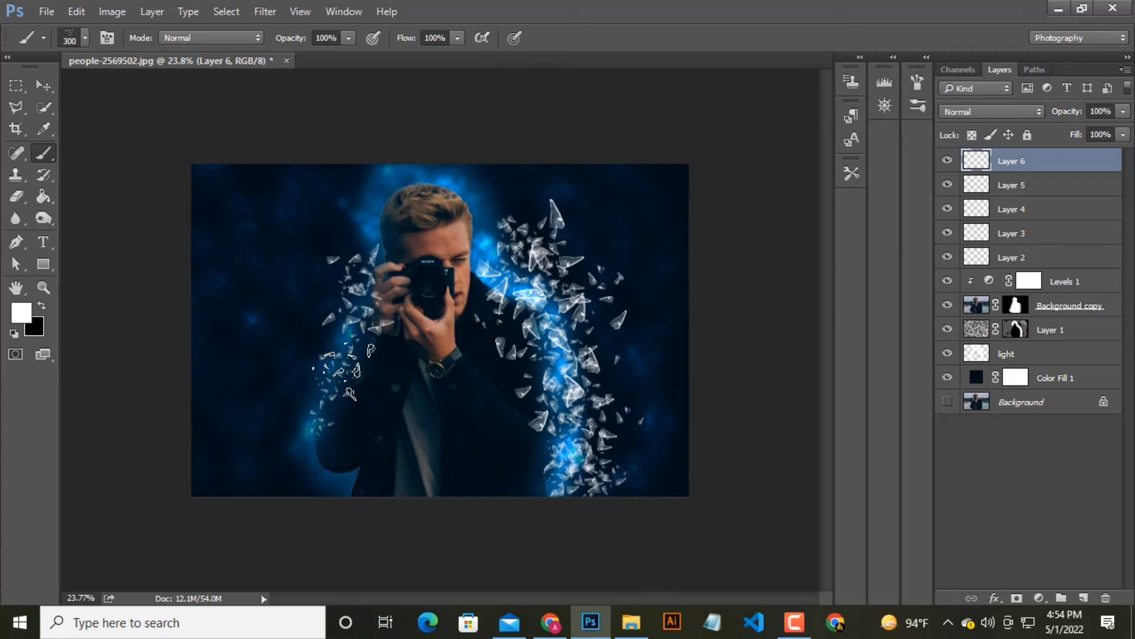
mouse_move(330, 329)
left_mouse_down()
mouse_move(348, 307)
mouse_move(334, 382)
left_mouse_up()
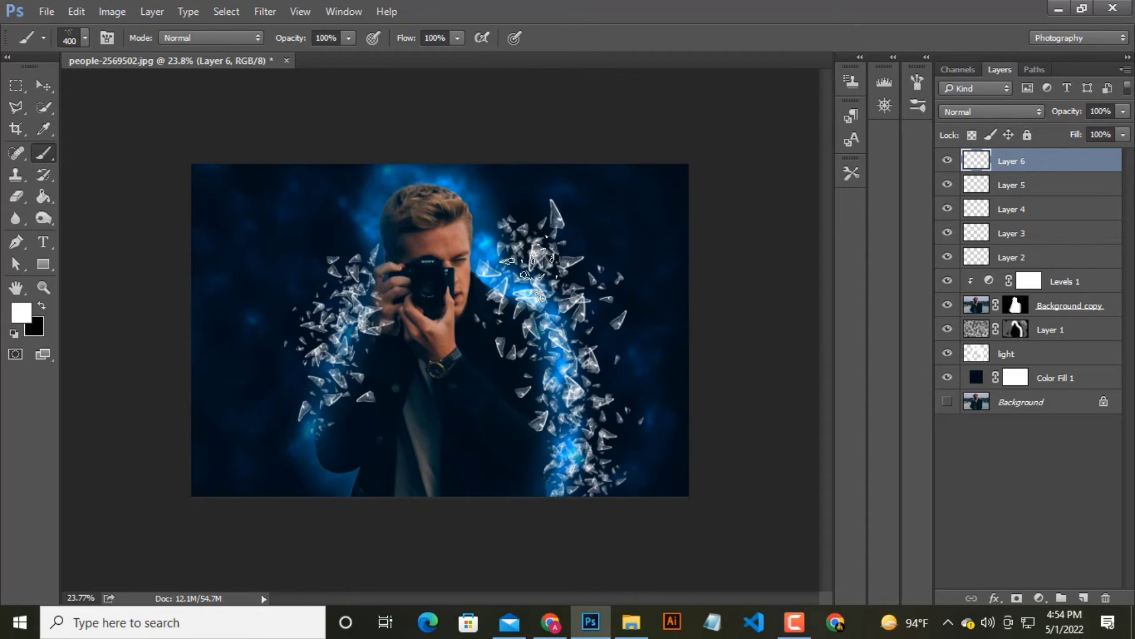
Step: Apply a Motion Blur at -67° angle and 8-pixel distance to Layer 6's shards
left_click(264, 12)
left_click(332, 200)
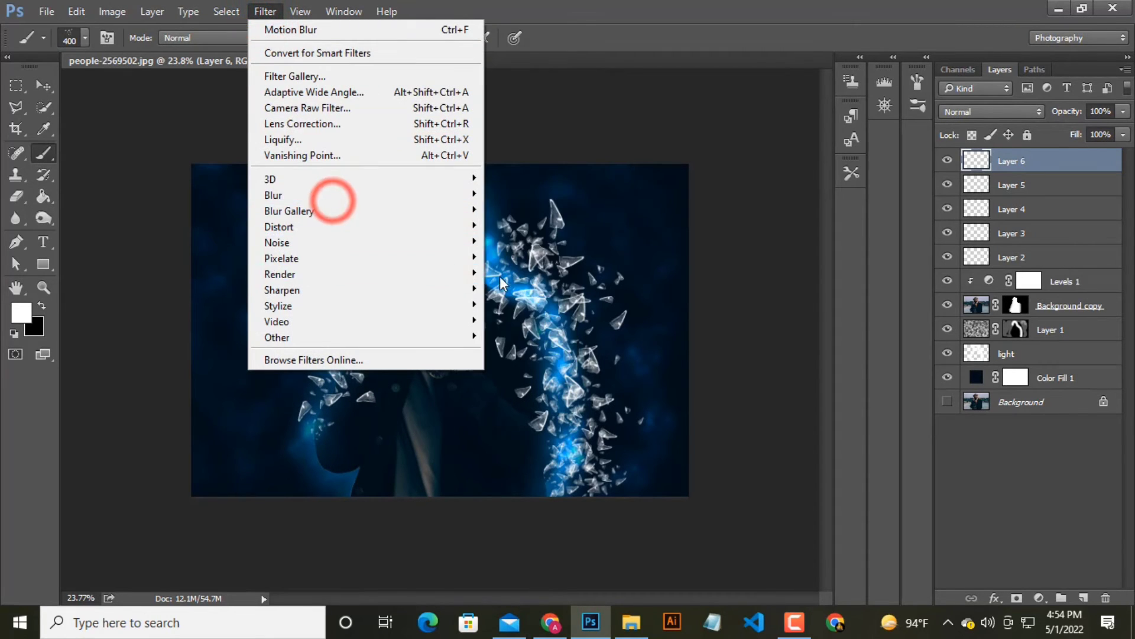
left_click(528, 290)
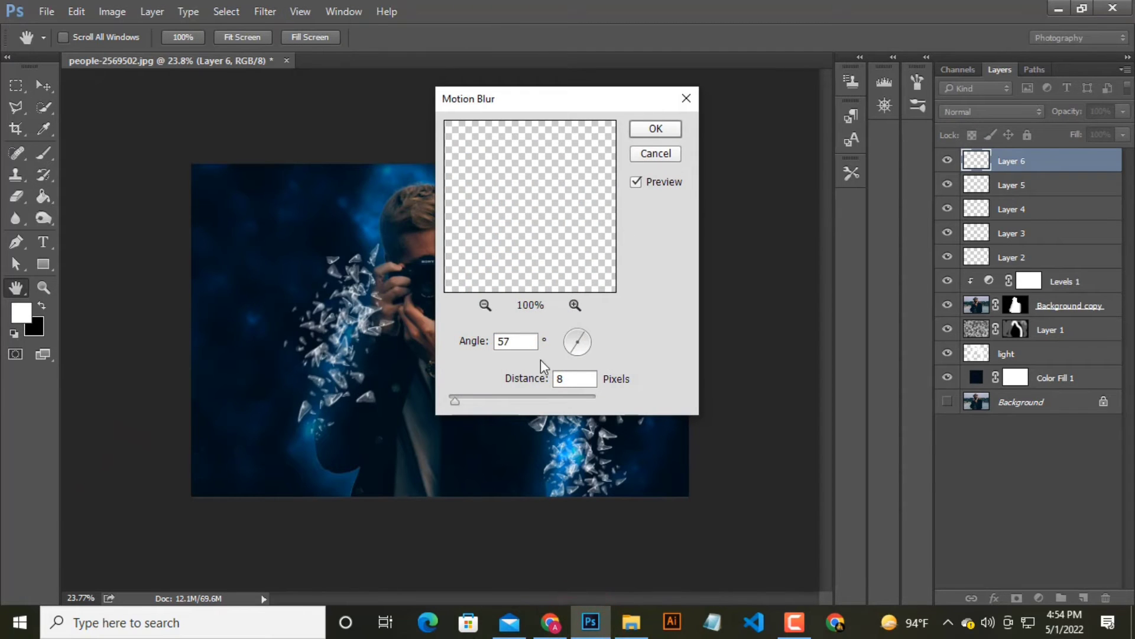
left_click(500, 338)
type("-")
double_click(520, 340)
type("6")
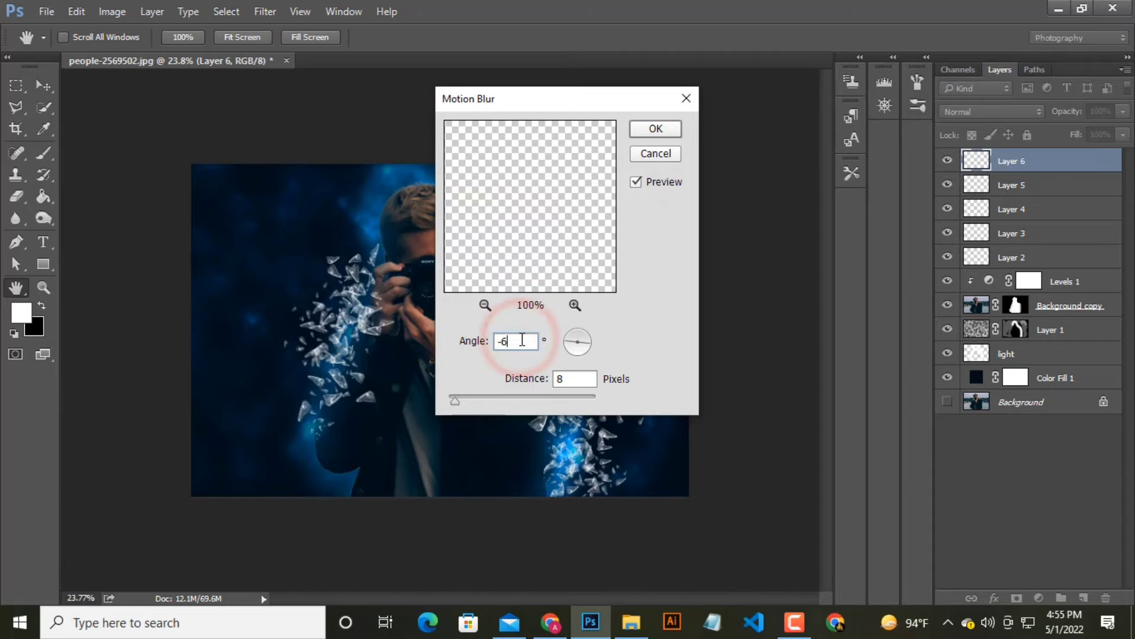
type("7")
left_click(663, 129)
key("b")
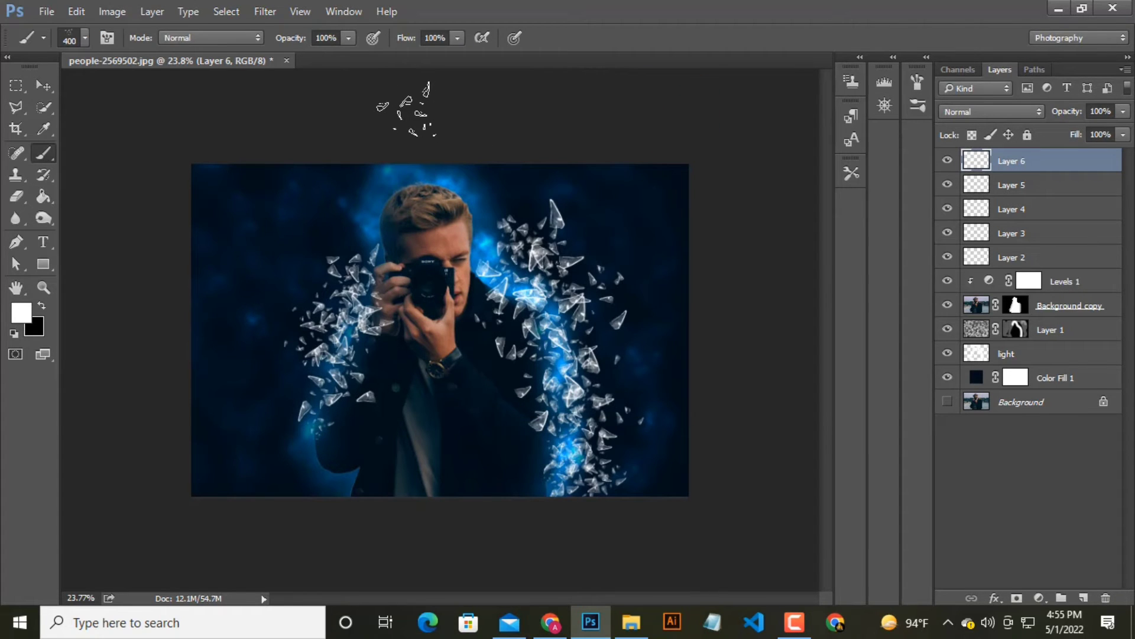
Step: Reapply the -67° Motion Blur to the shards a second time
left_click(265, 12)
left_click(331, 199)
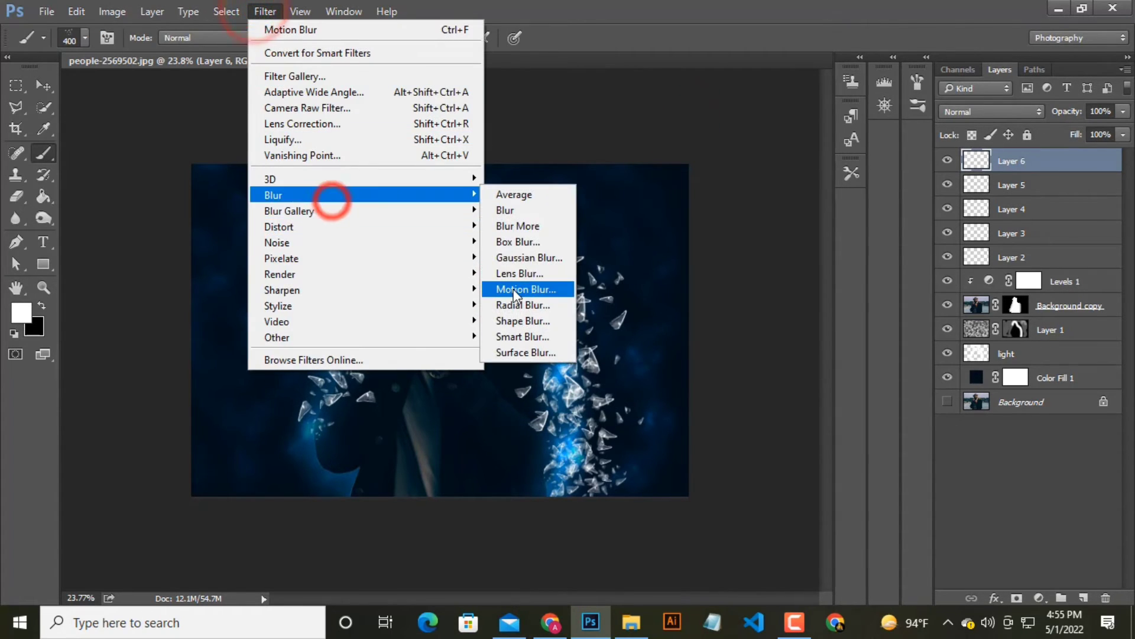
left_click(513, 288)
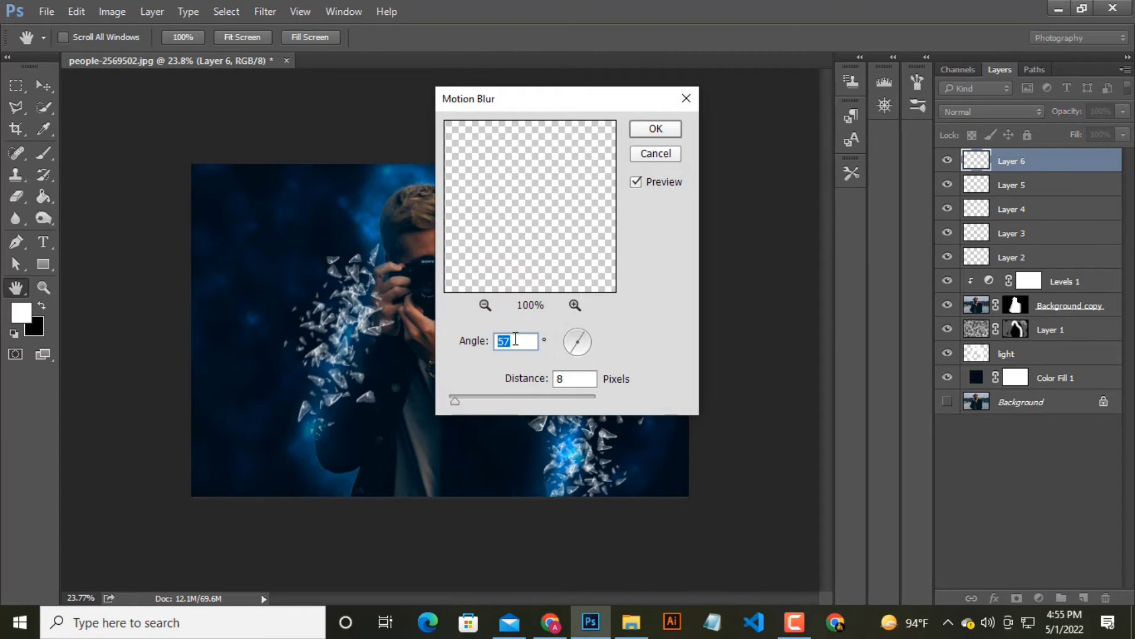
type("-67")
left_click(651, 130)
key("b")
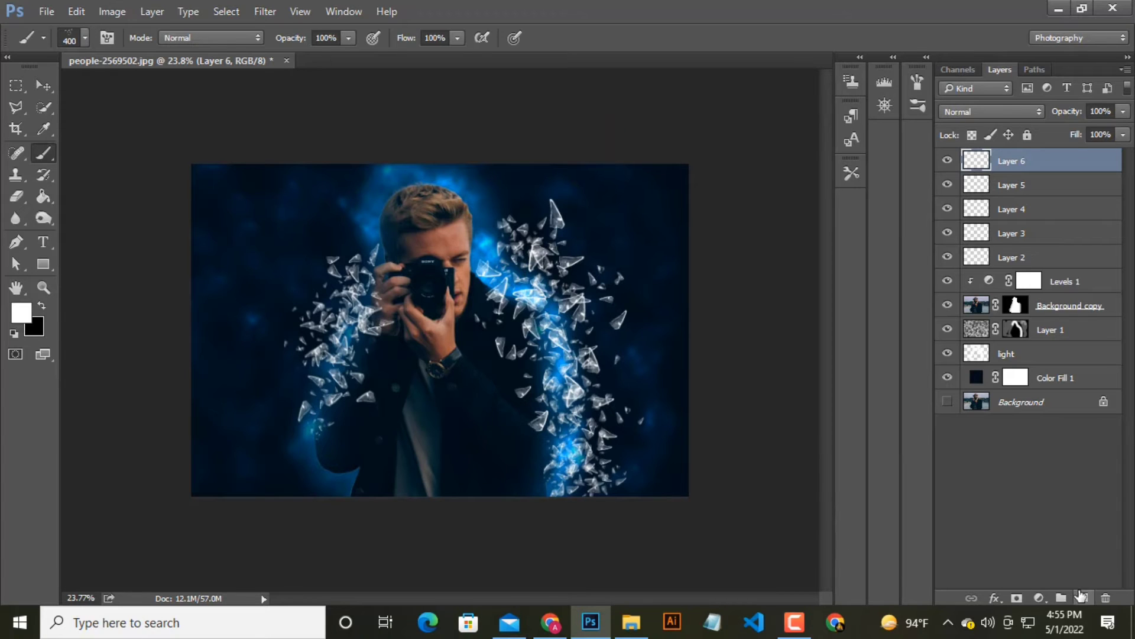
Step: Paint white shards on a new Layer 7 around the upper-right, upper-left and lower-right clusters, then add Layer 8
left_click(1084, 597)
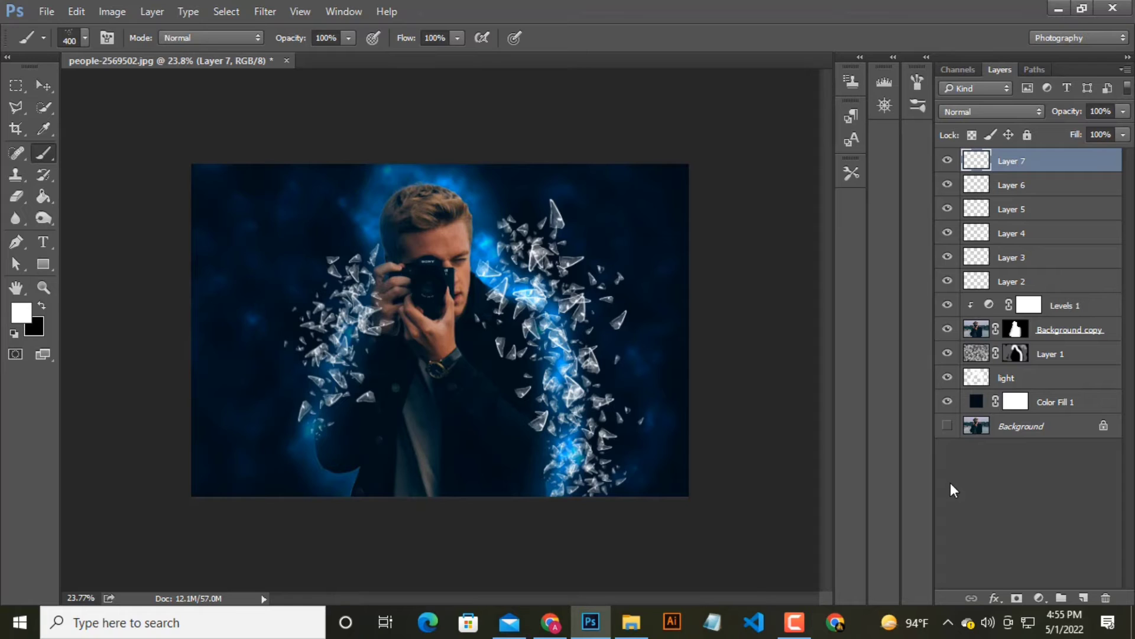
left_click_drag(593, 229, 585, 260)
left_click_drag(588, 411, 630, 399)
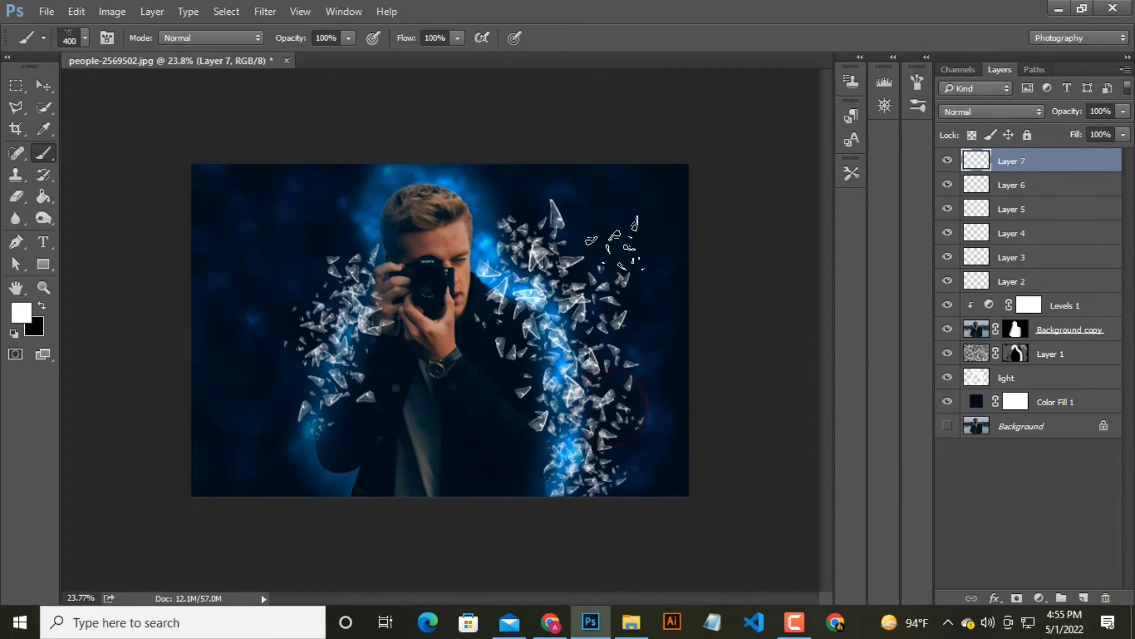
mouse_move(590, 258)
left_mouse_down()
mouse_move(587, 229)
mouse_move(612, 224)
mouse_move(666, 310)
mouse_move(660, 326)
mouse_move(632, 244)
left_mouse_up()
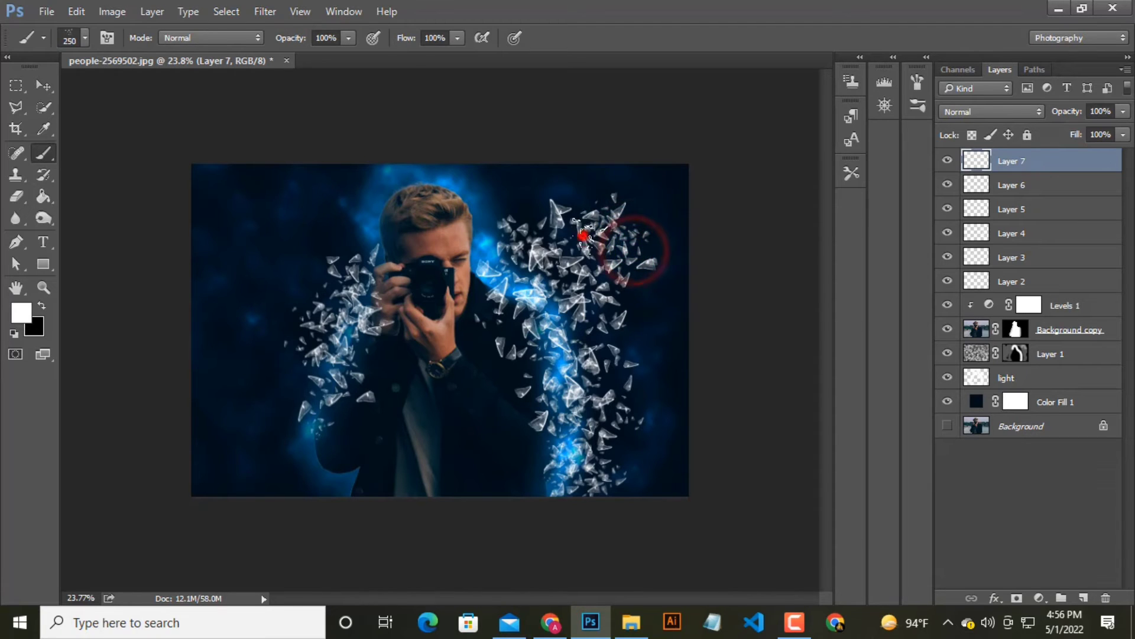
left_click_drag(633, 244, 653, 278)
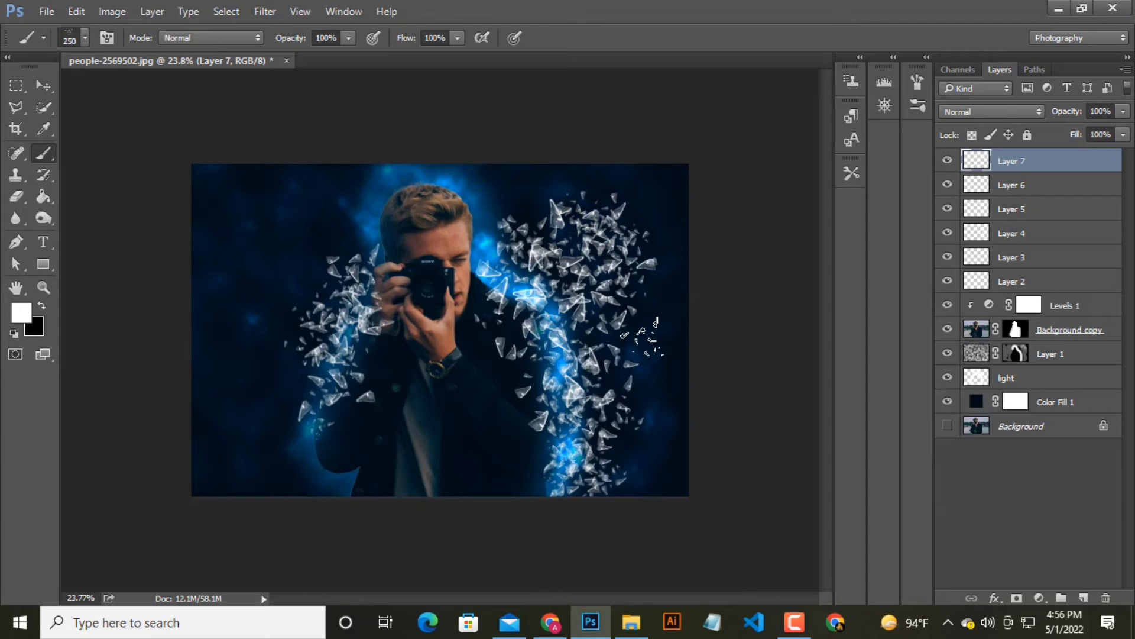
left_click_drag(348, 264, 322, 210)
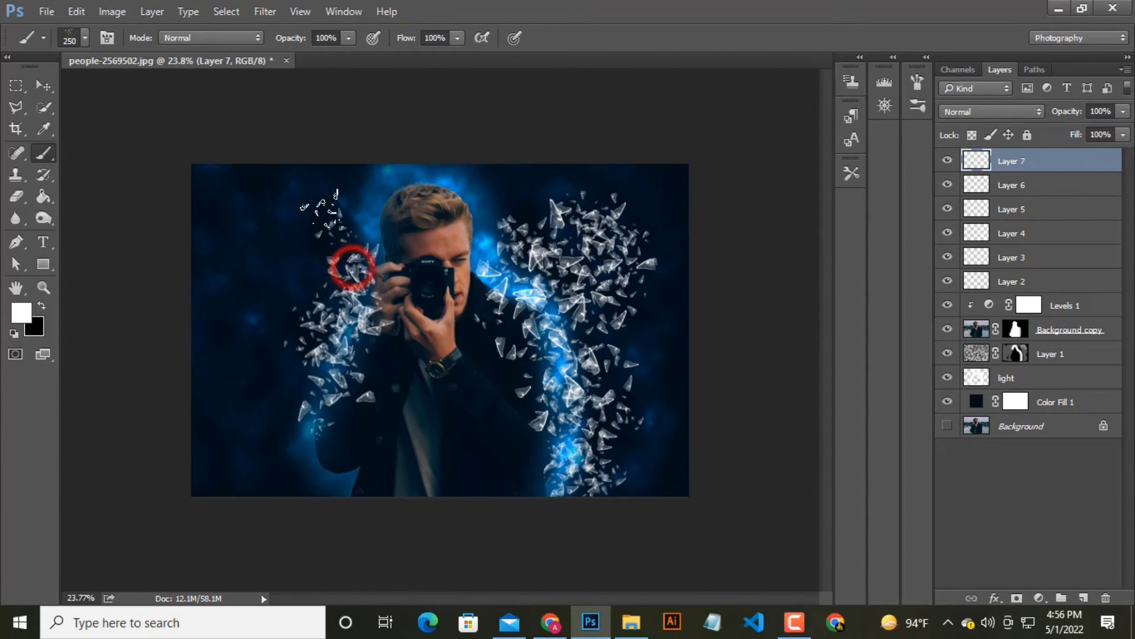
left_click(342, 259)
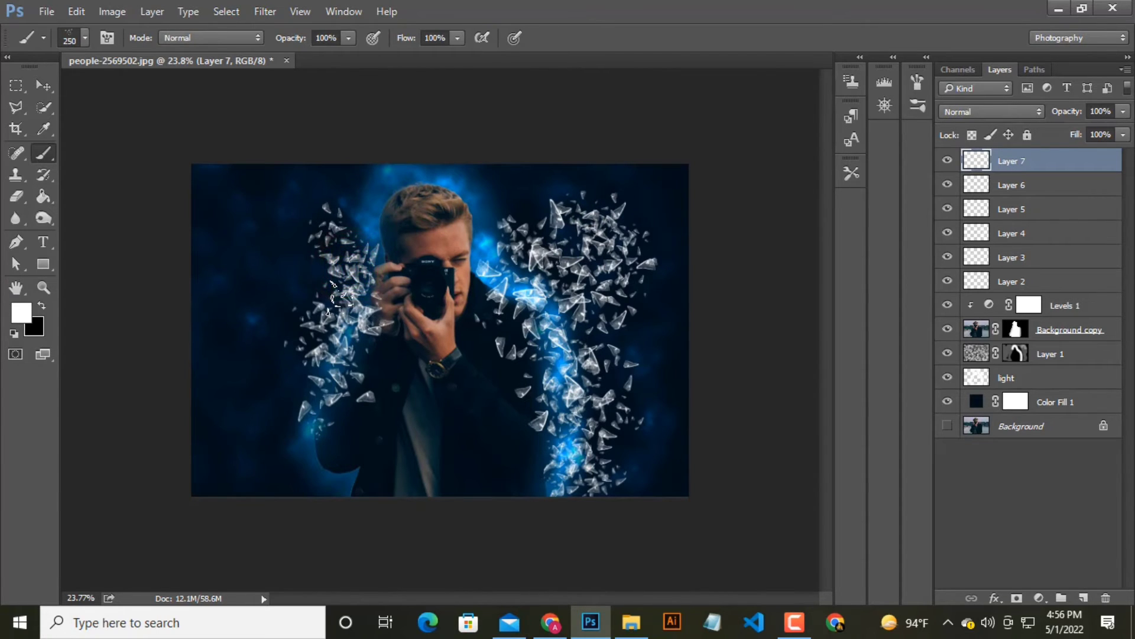
left_click_drag(551, 449, 543, 413)
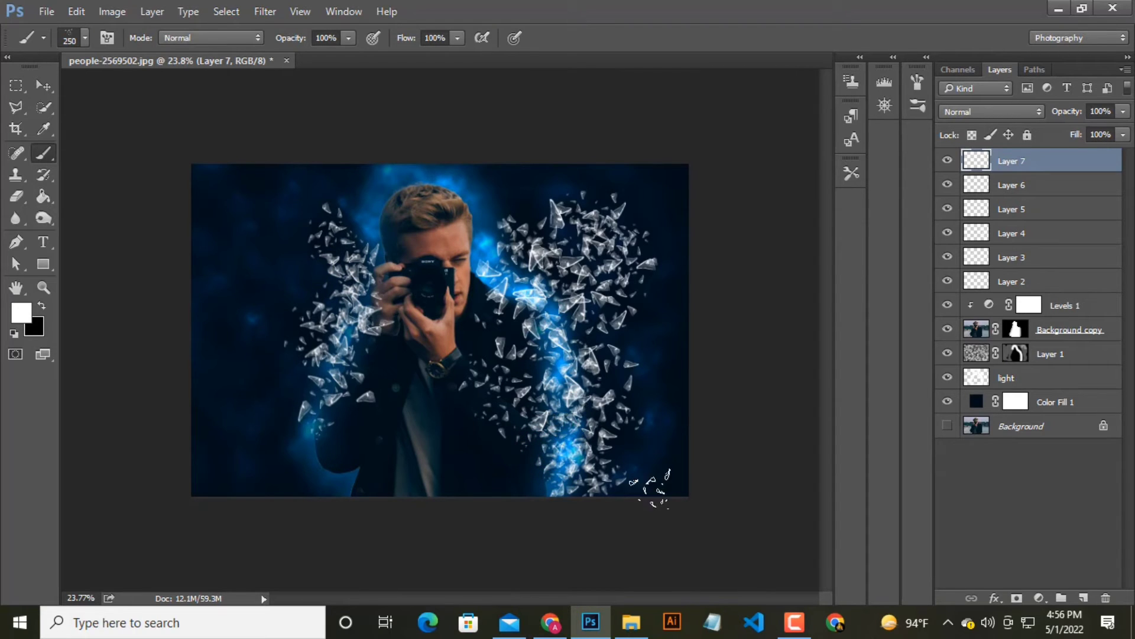
left_click(1083, 597)
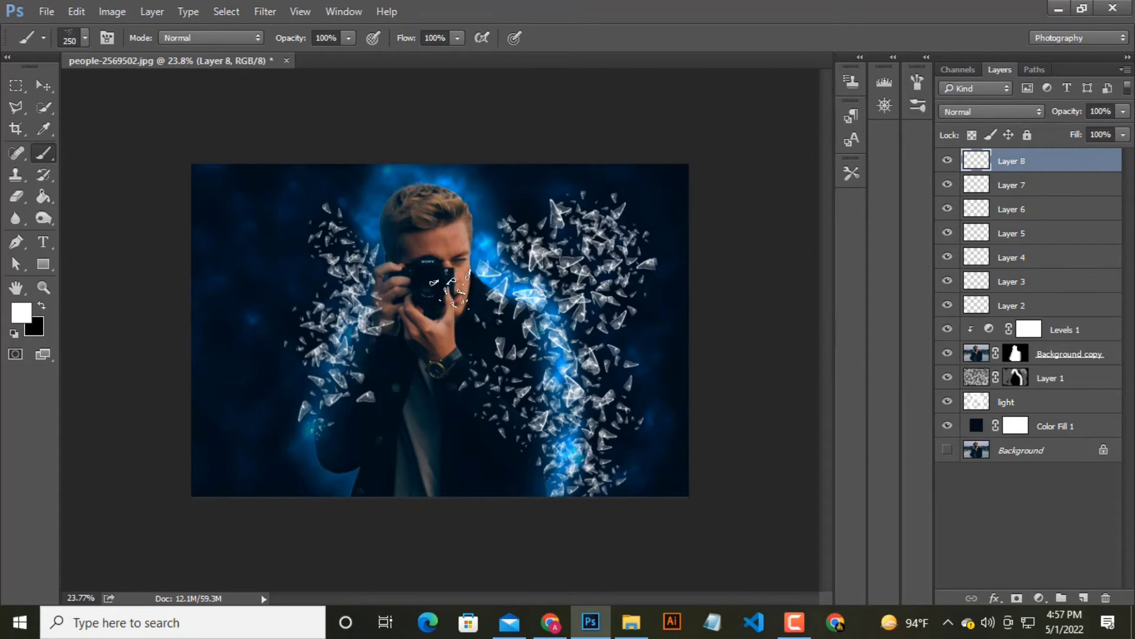
Step: Set Layer 8 to 0% opacity and ready the shard brush at about 1200 px
key("p")
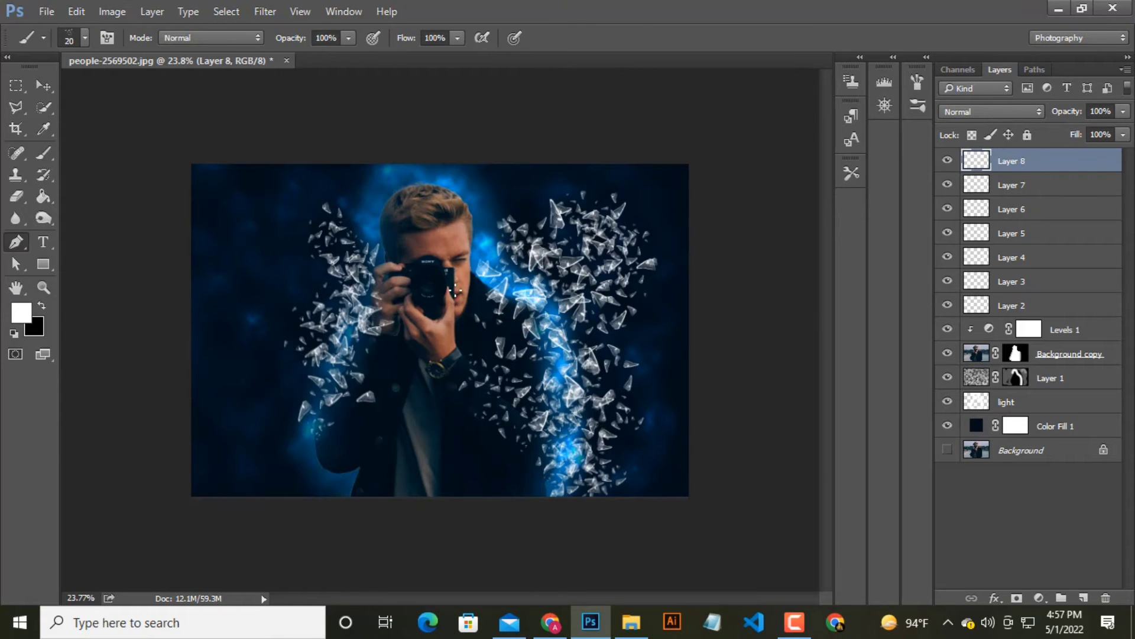
key("0")
key("0")
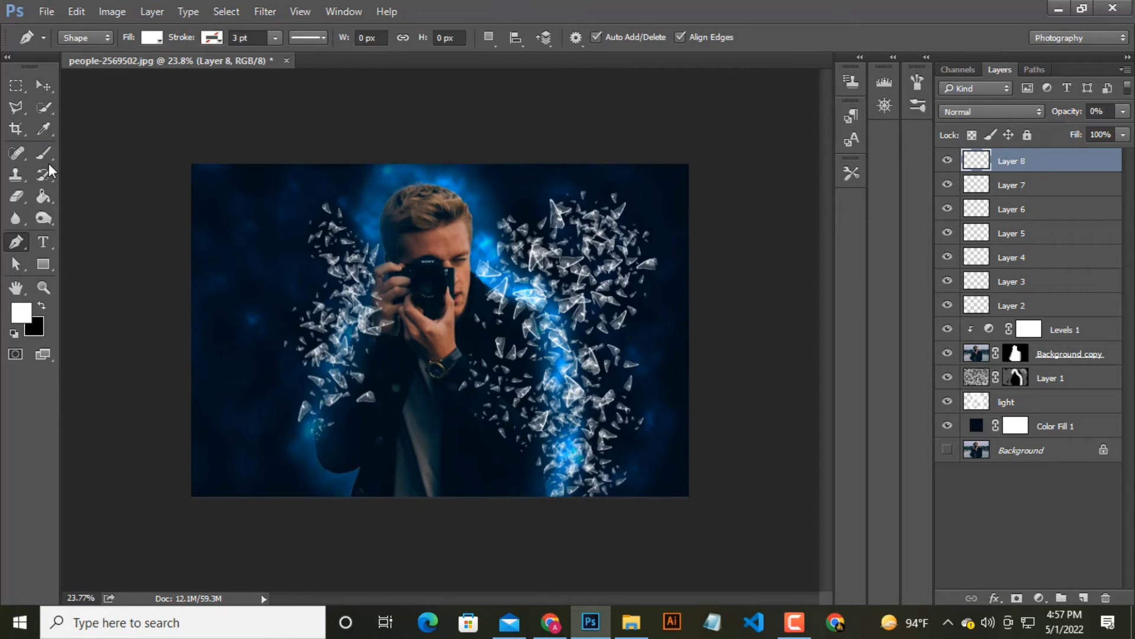
left_click(44, 155)
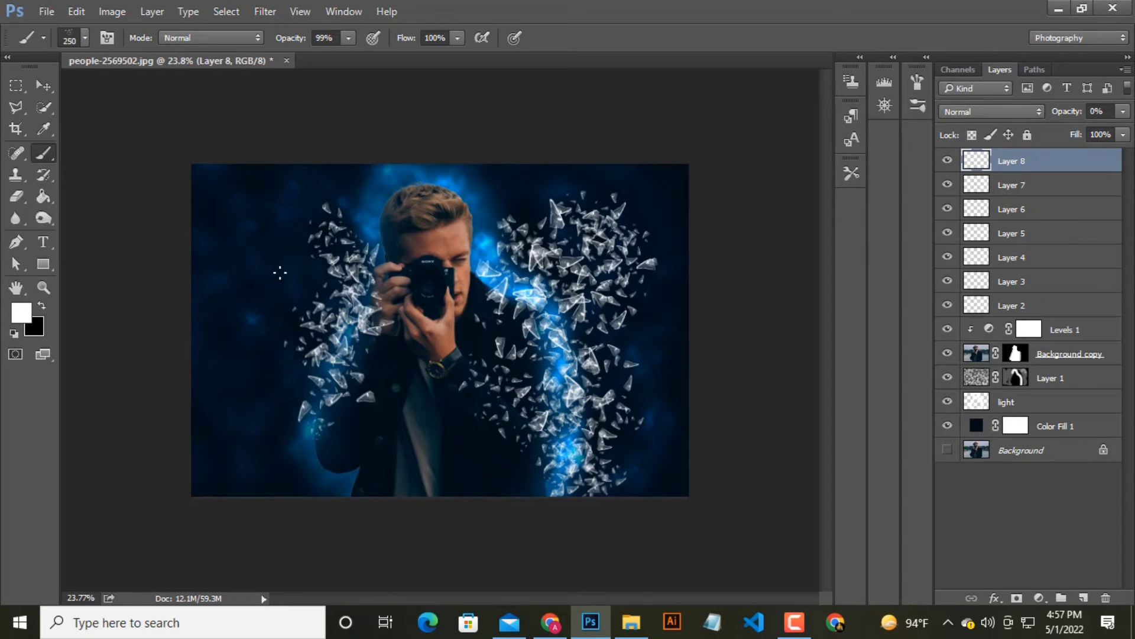
key("bracketright")
key("bracketright")
key("bracketright")
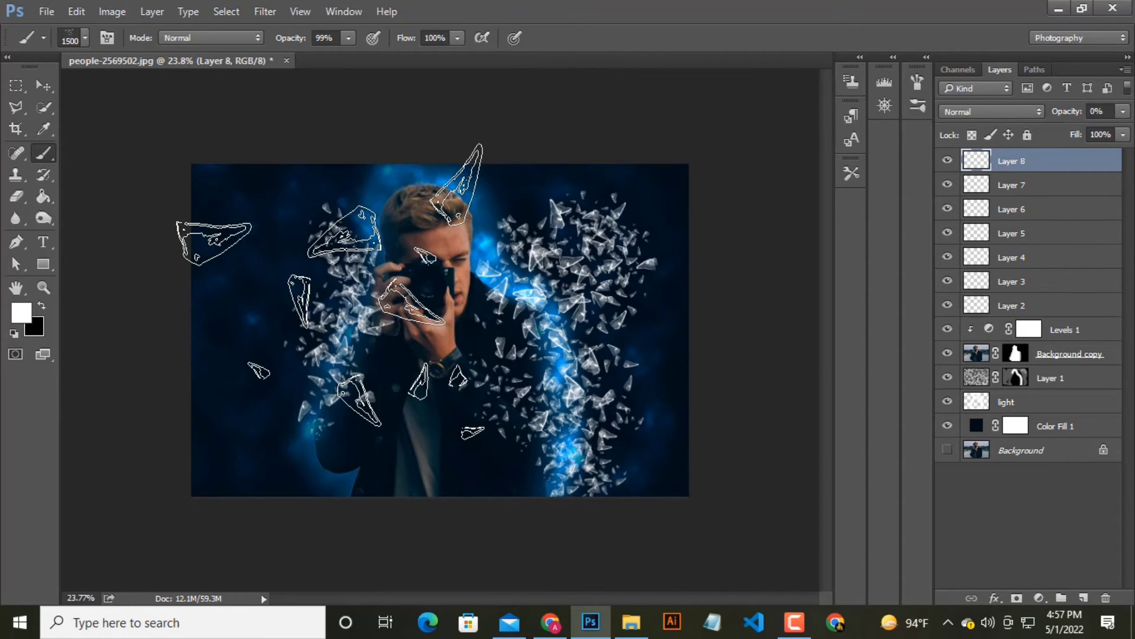
key("bracketleft")
key("bracketleft")
key("bracketleft")
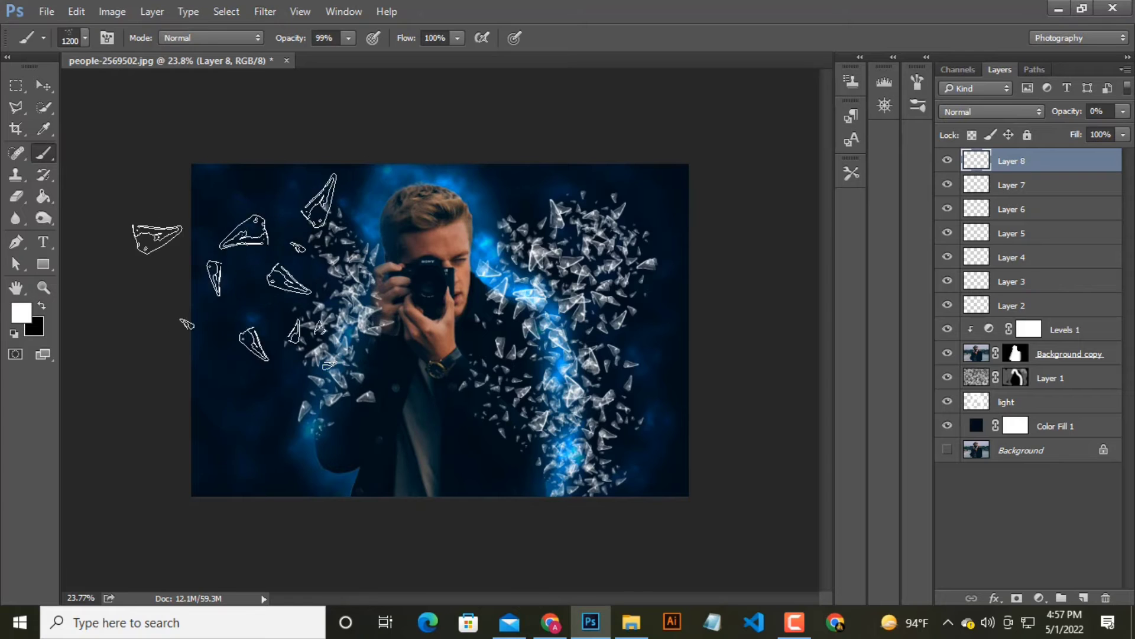
Step: Stamp large shards on the left side, around the man's face, and over the right cluster
left_click(270, 239)
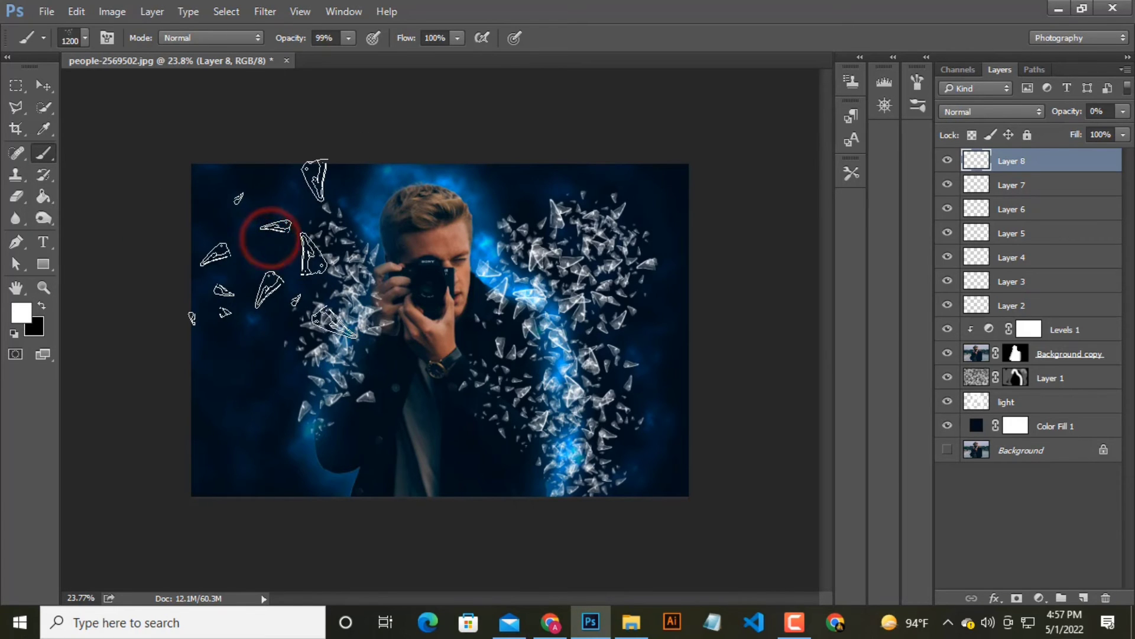
left_click(288, 232)
left_click(309, 228)
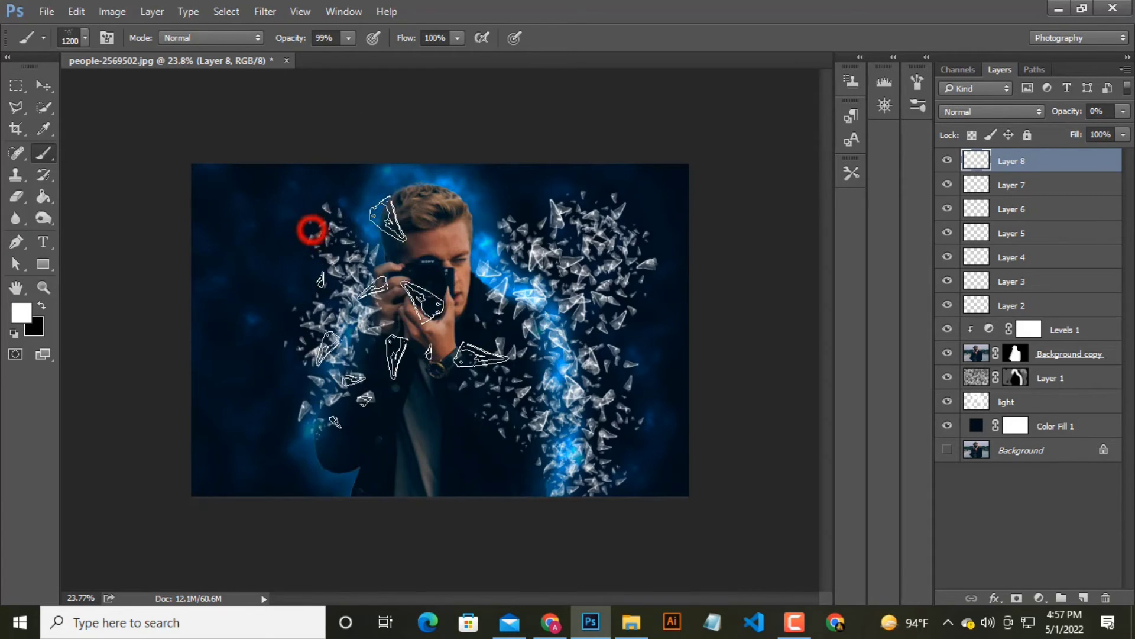
left_click(300, 241)
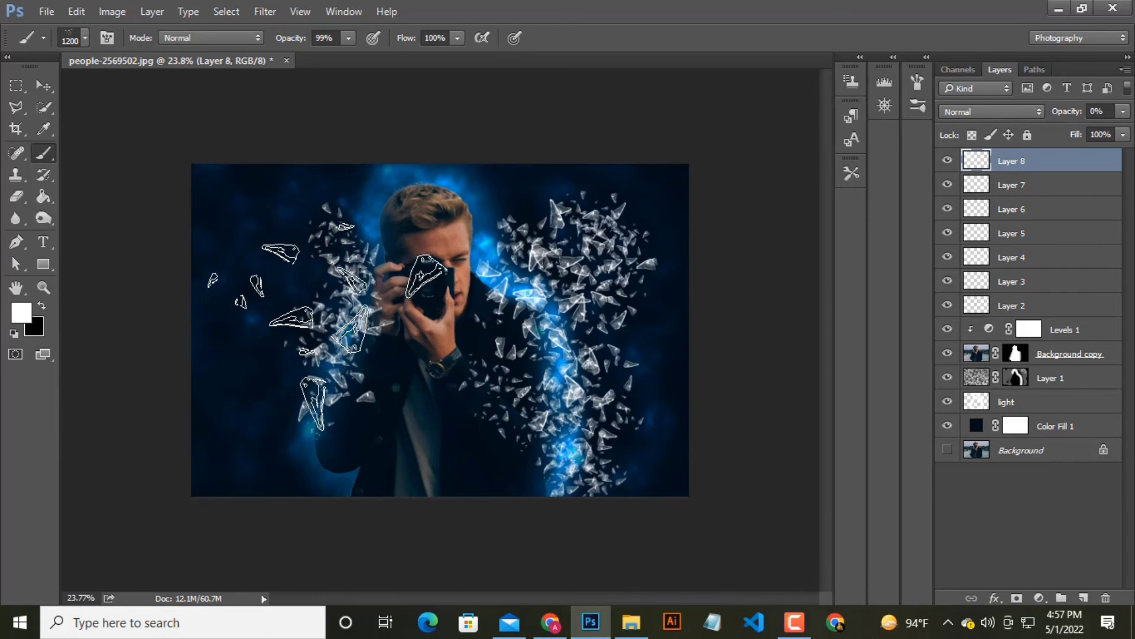
left_click(1008, 159)
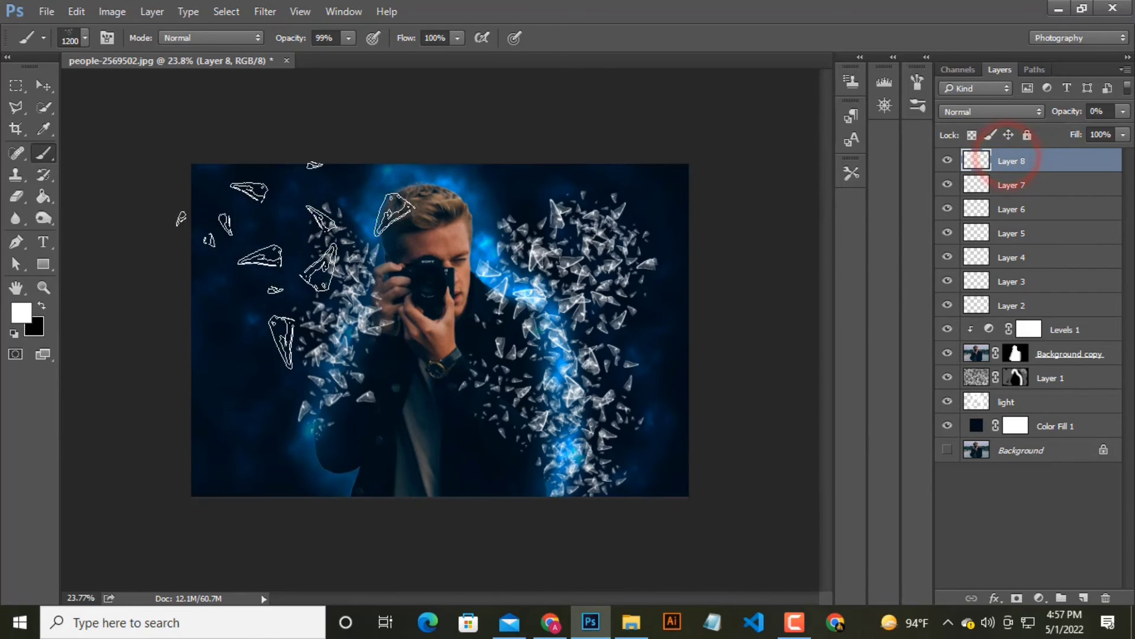
left_click(299, 218)
left_click(286, 269)
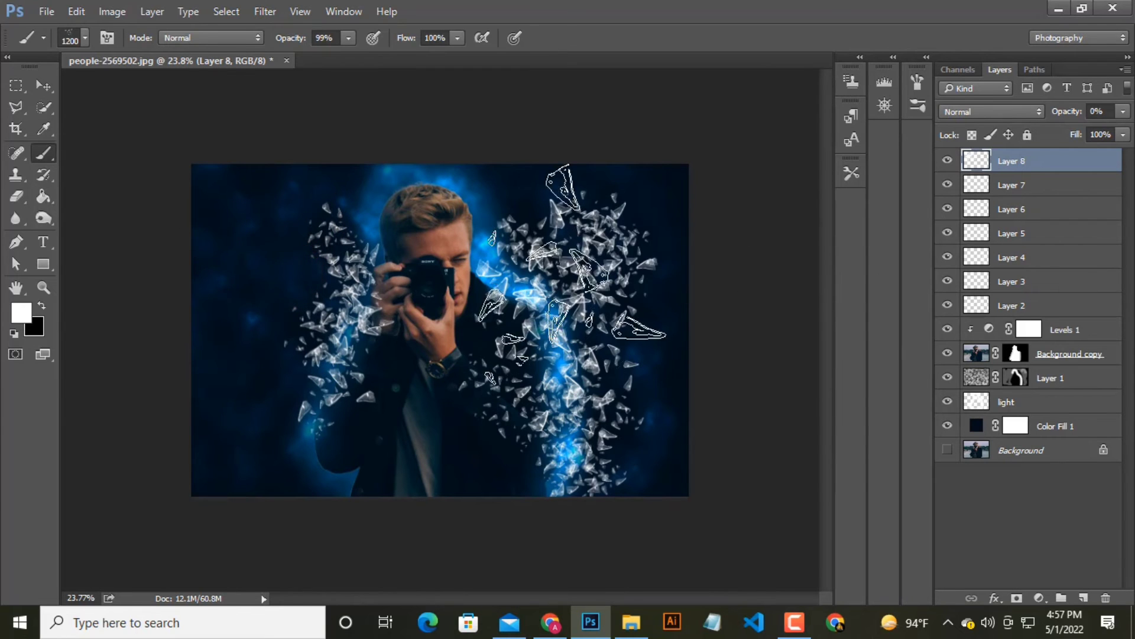
left_click(579, 253)
Step: Reduce the shard brush size to 483 px
left_click(86, 37)
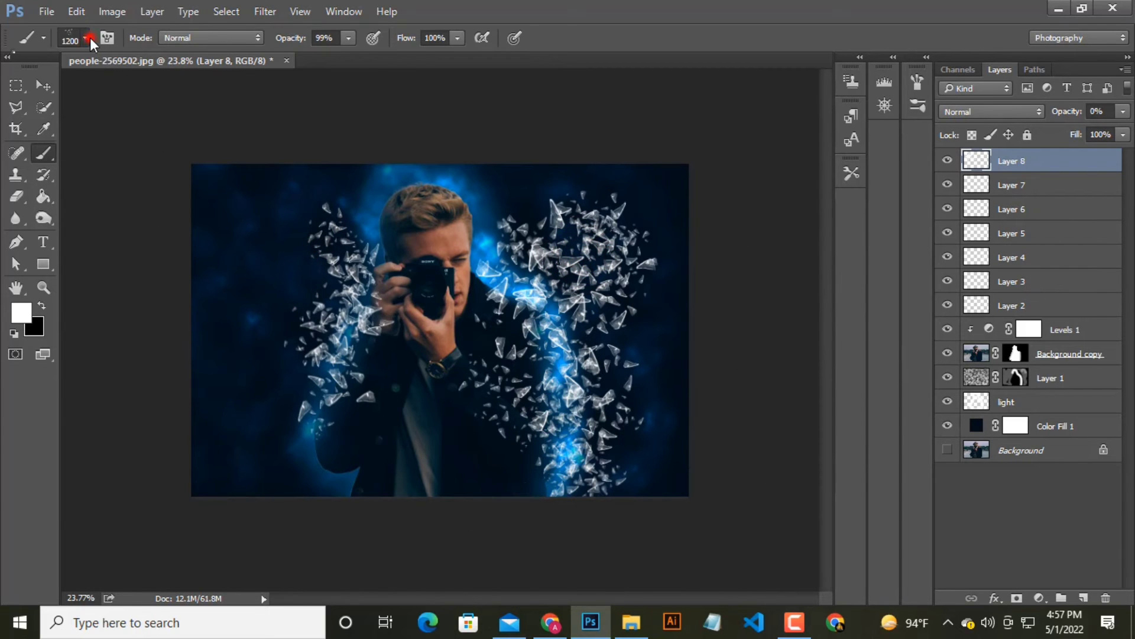
left_click_drag(183, 87, 198, 88)
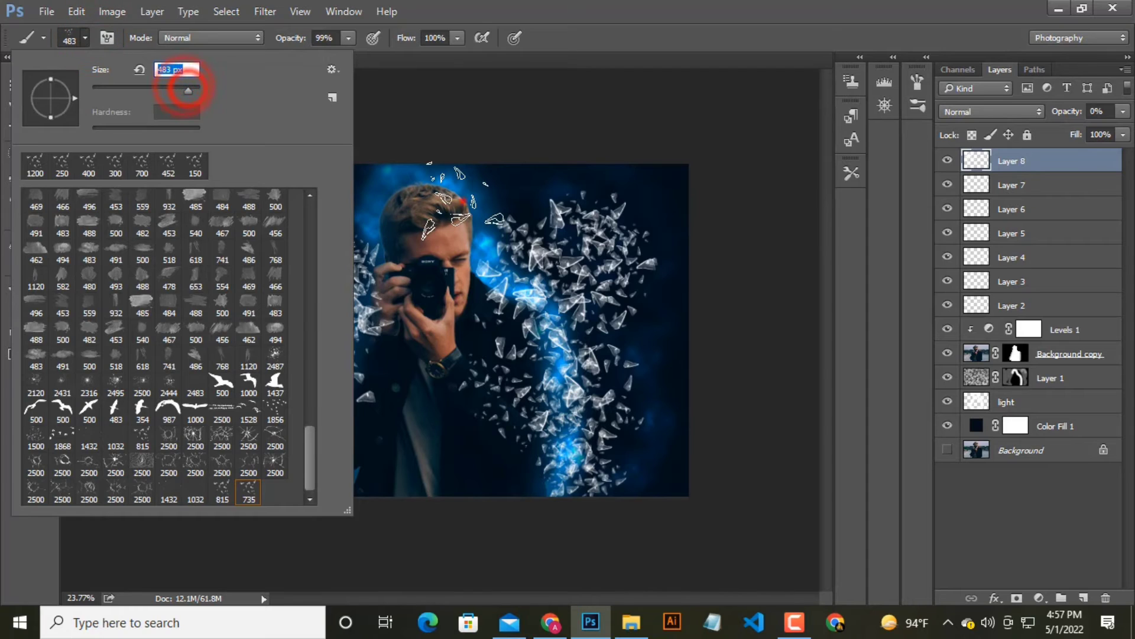
left_click(588, 266)
left_click(661, 363)
Step: On a new Layer 9, stamp large shards at the top-left with the brush at 900 px
left_click(1085, 597)
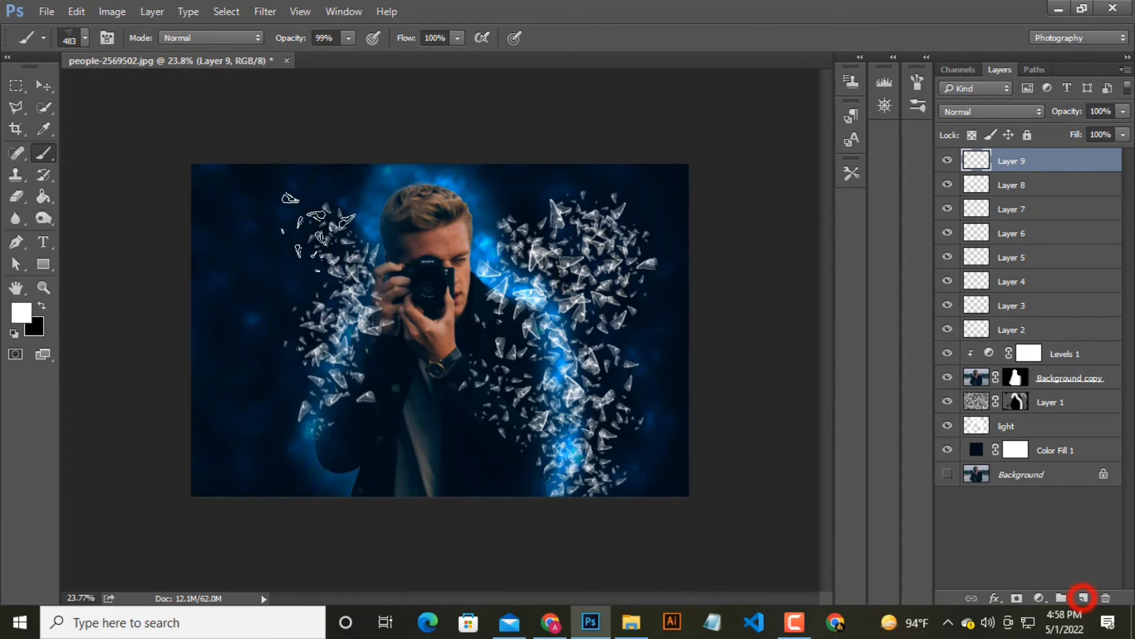
left_click(260, 220)
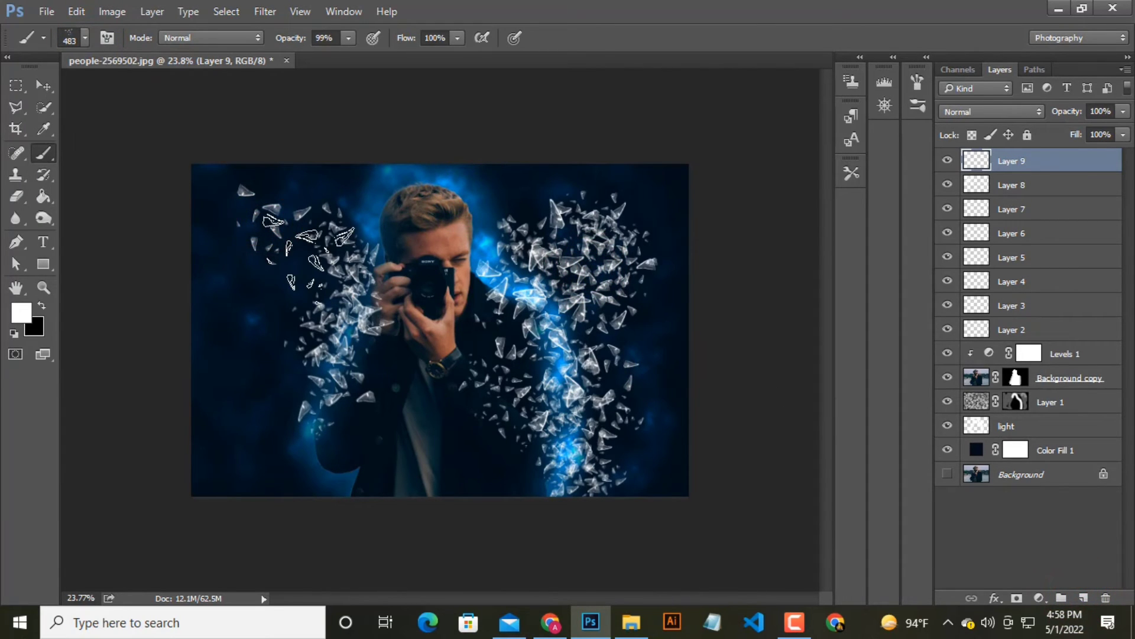
key("bracketright")
key("bracketright")
key("bracketright")
left_click(269, 240)
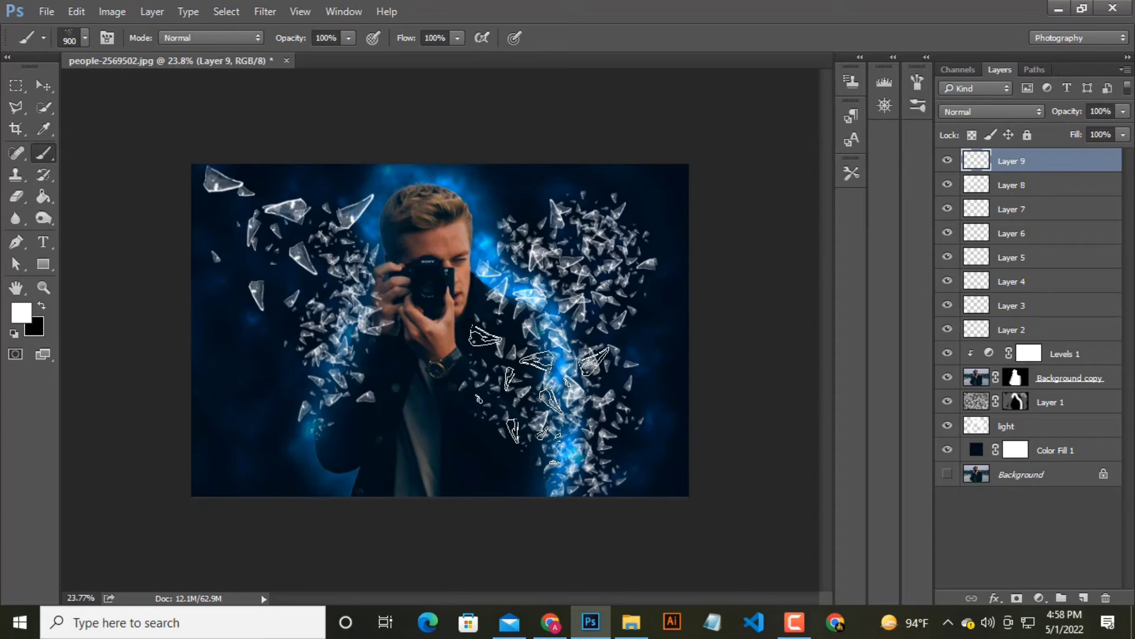
Step: Soften Layer 9's shards with a Gaussian Blur of about 3.1 px radius
left_click(277, 11)
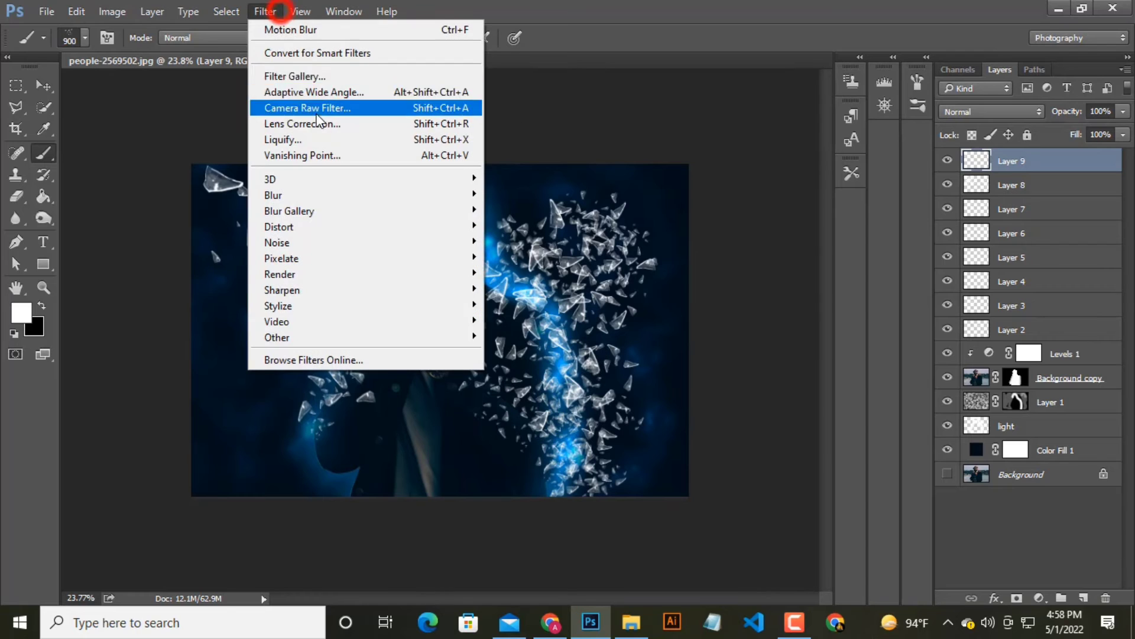
left_click(552, 258)
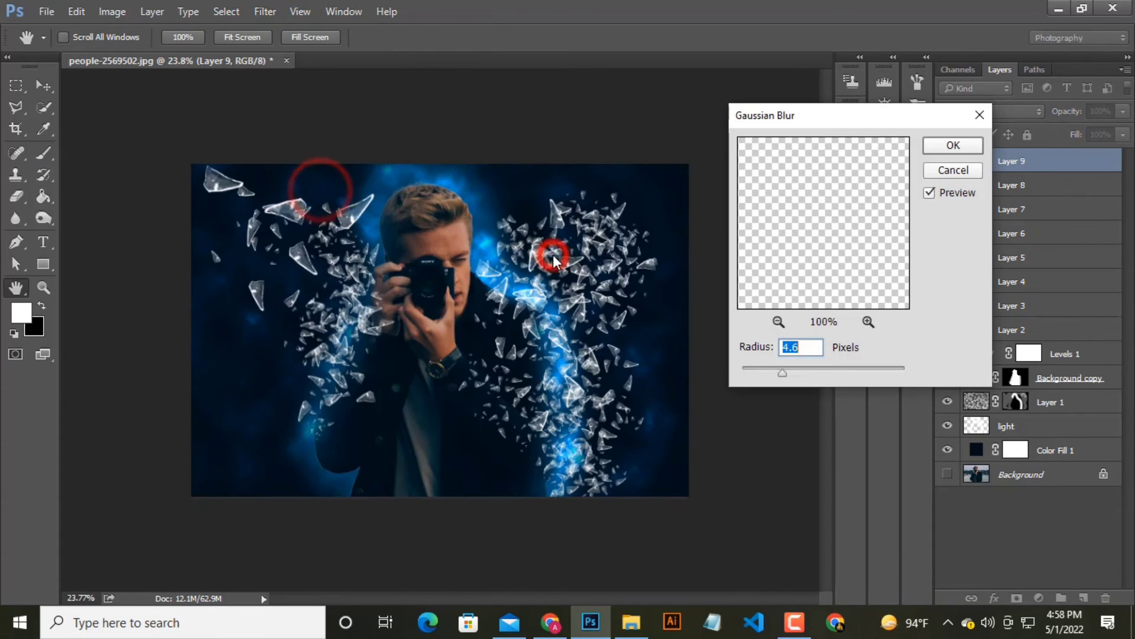
left_click_drag(779, 371, 773, 370)
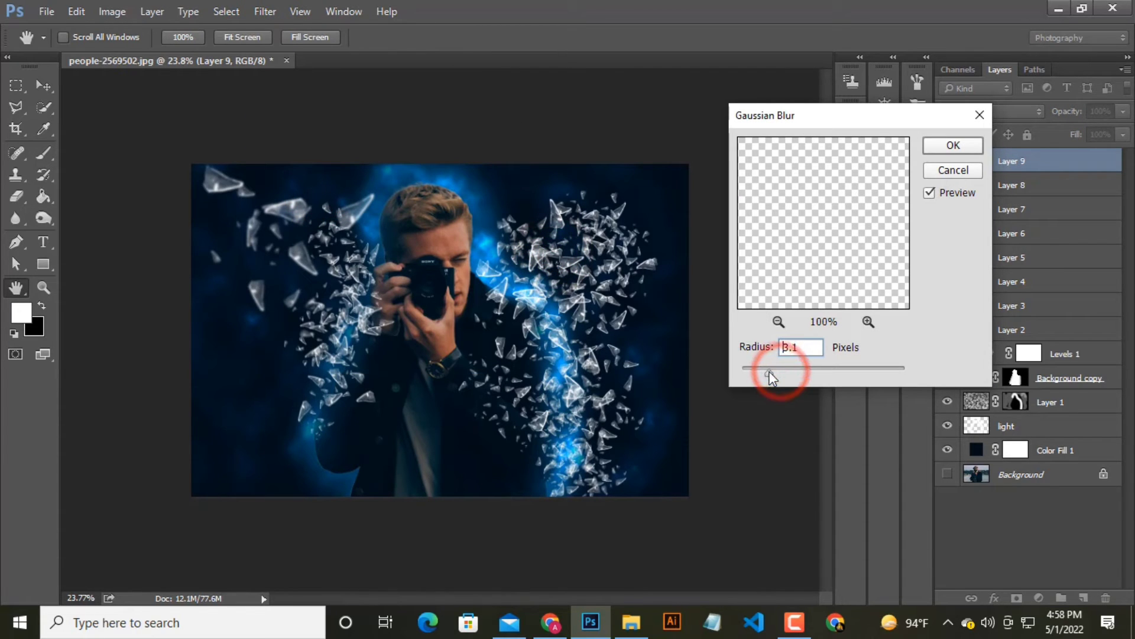
left_click(959, 145)
key("b")
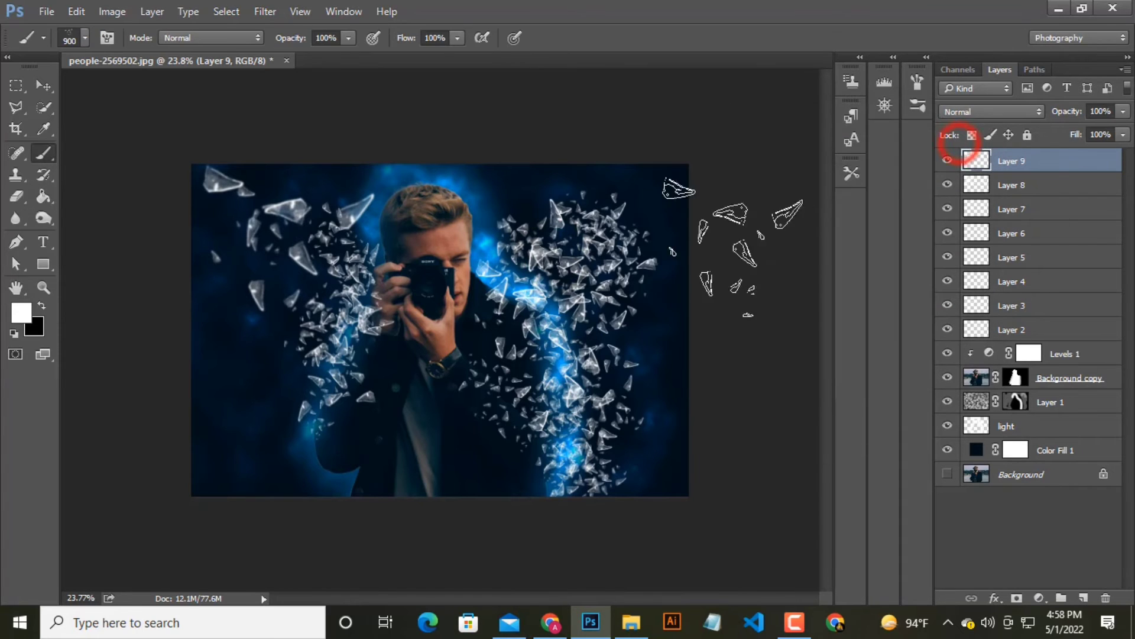
left_click(44, 86)
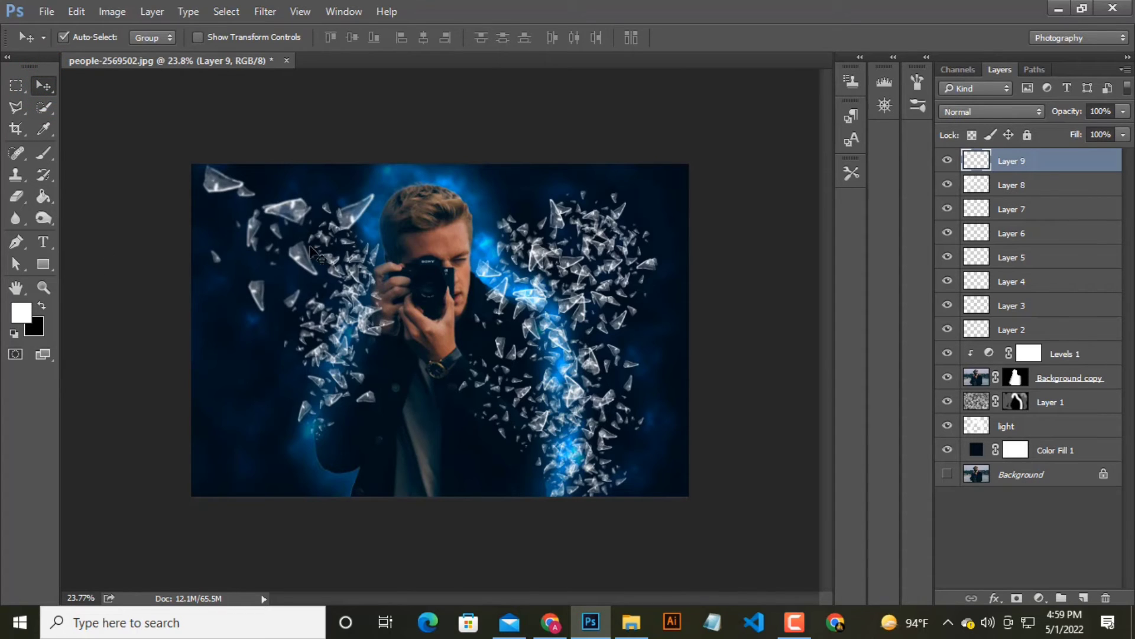
Step: Place the Layer 9 copy shards at the upper right, shifted slightly left, then add empty Layer 10
left_click_drag(292, 216, 296, 228)
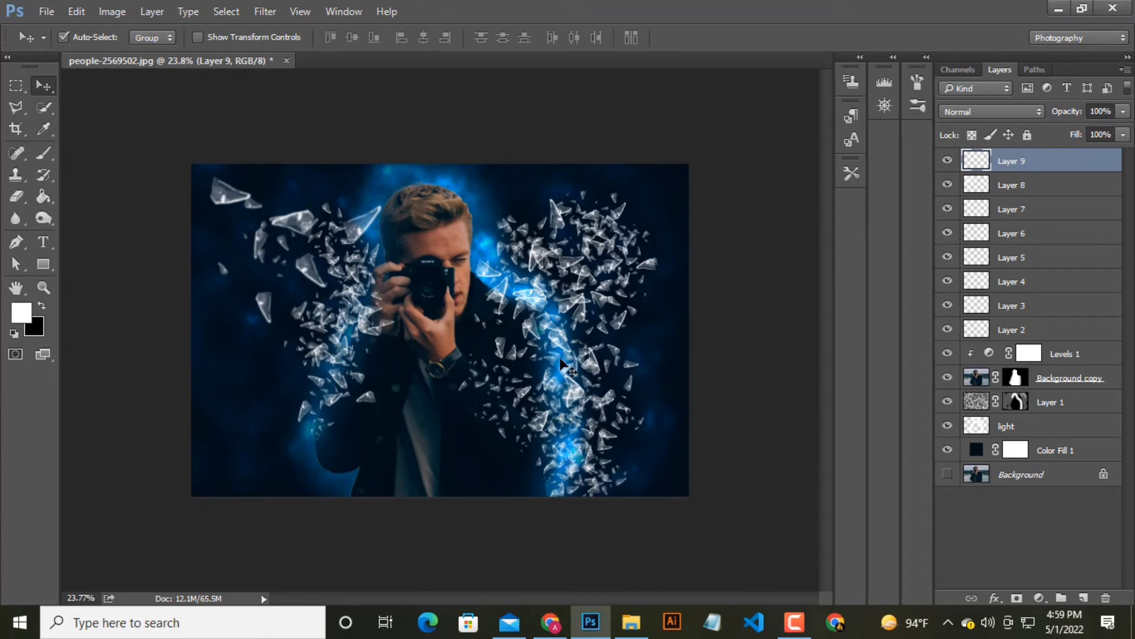
left_click_drag(308, 269, 613, 262)
left_click_drag(670, 203, 670, 210)
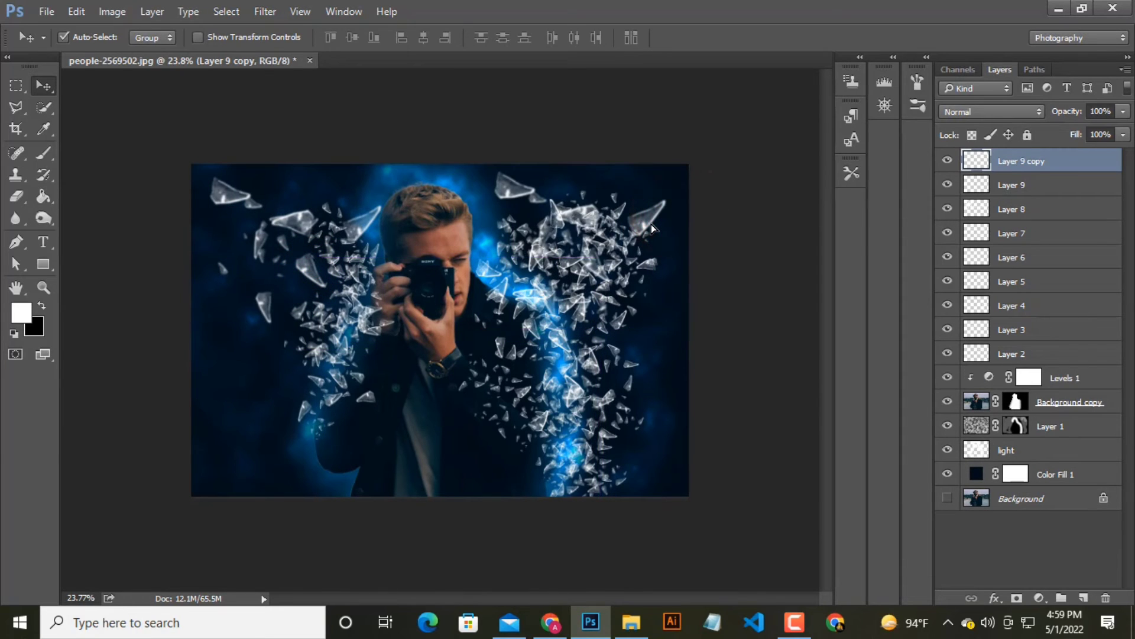
left_click_drag(670, 210, 616, 233)
scroll(615, 233, "down", 1)
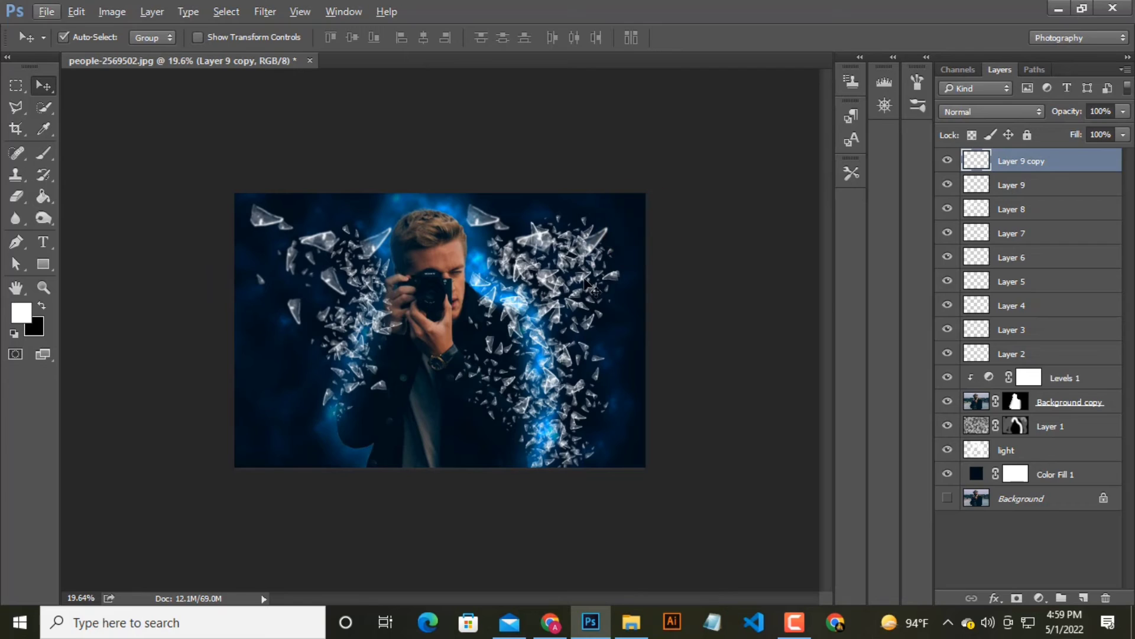
left_click(1080, 596)
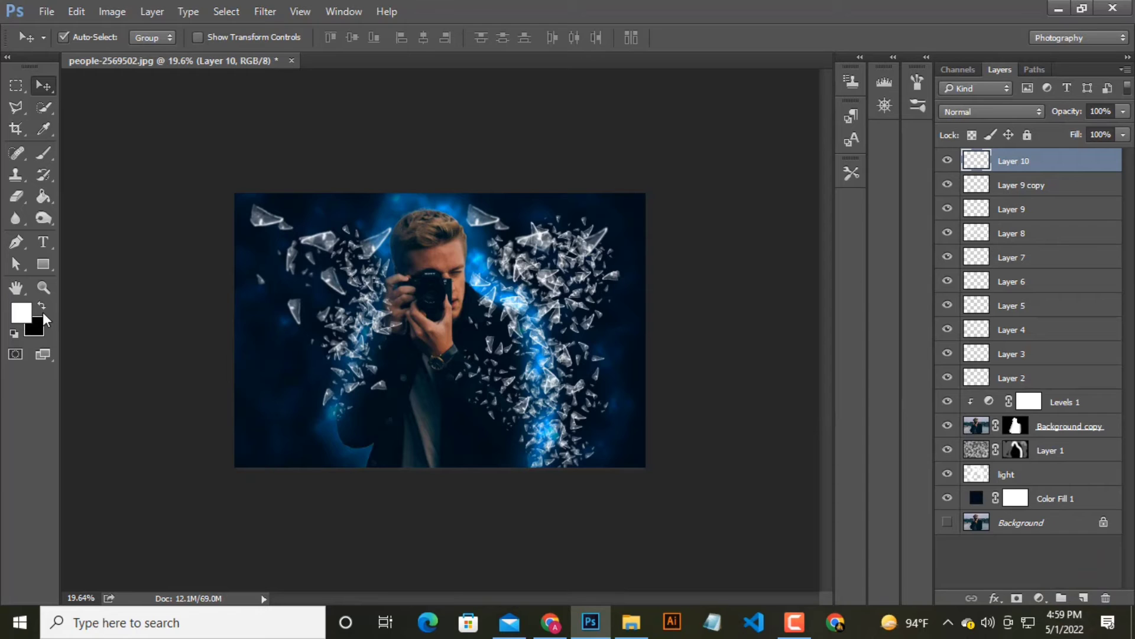
Step: Keep the white foreground and select the 1032 px glass particle brush
left_click(27, 313)
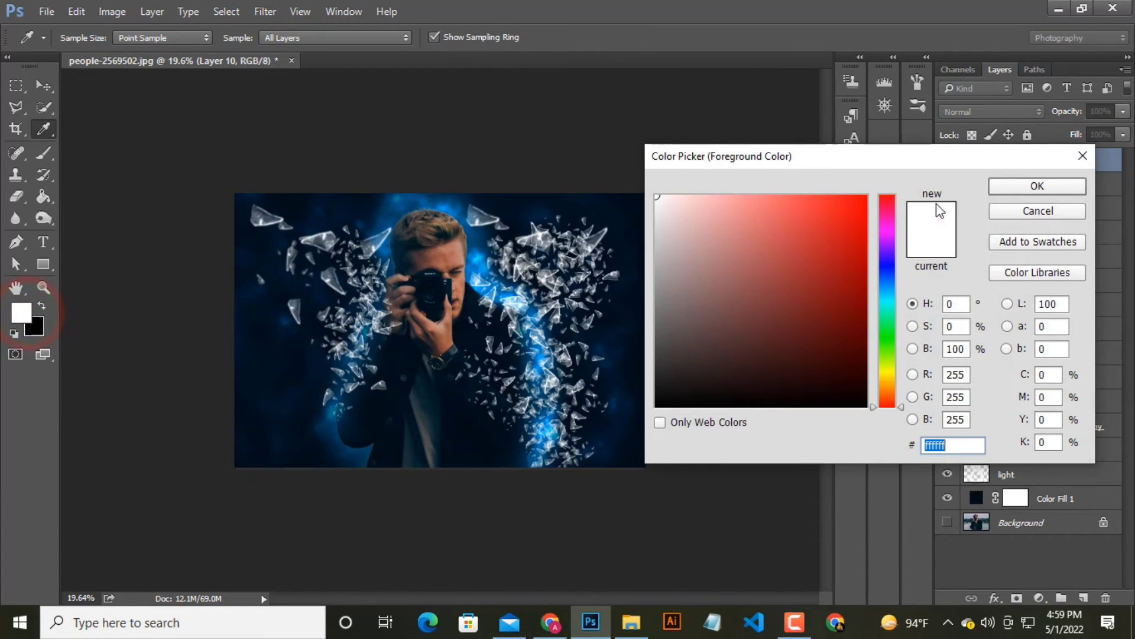
left_click(1083, 155)
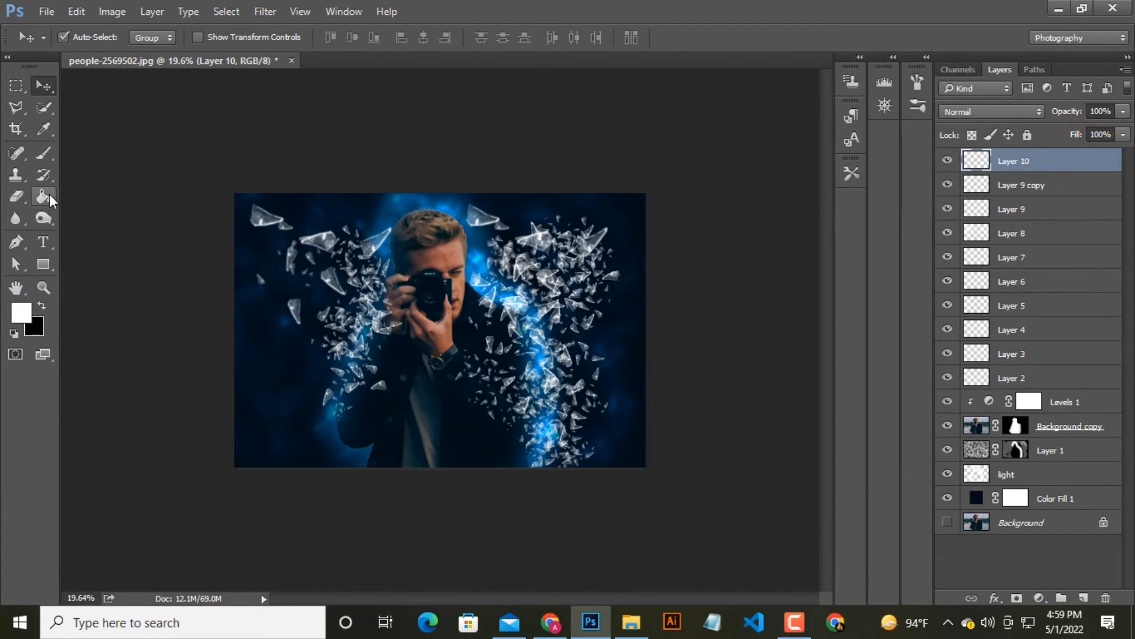
left_click(42, 152)
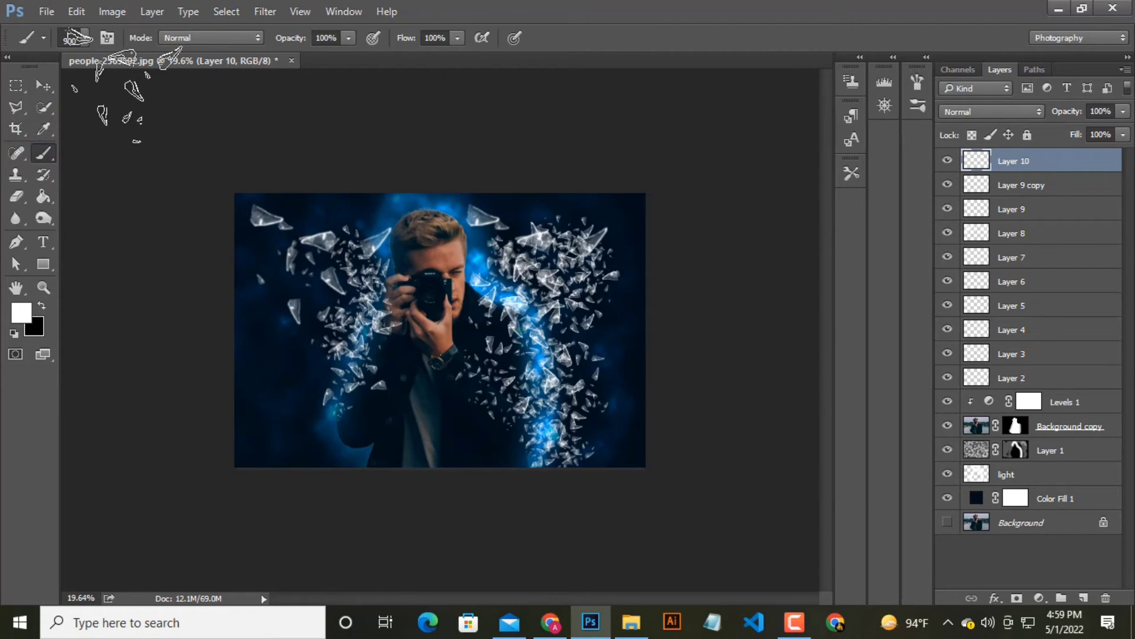
left_click(85, 37)
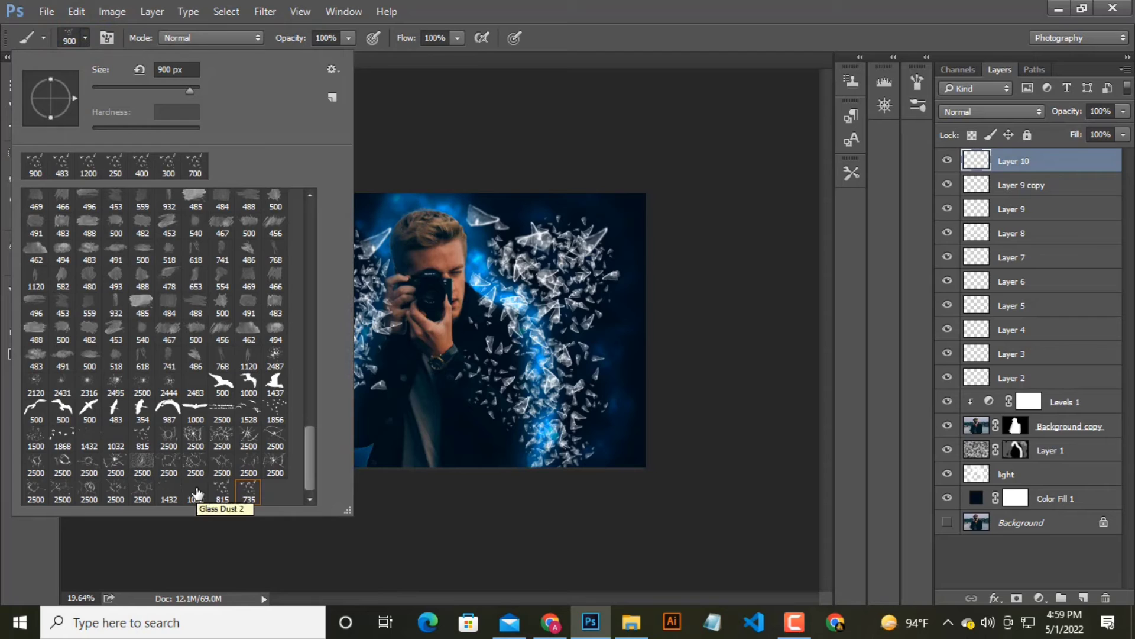
left_click(193, 492)
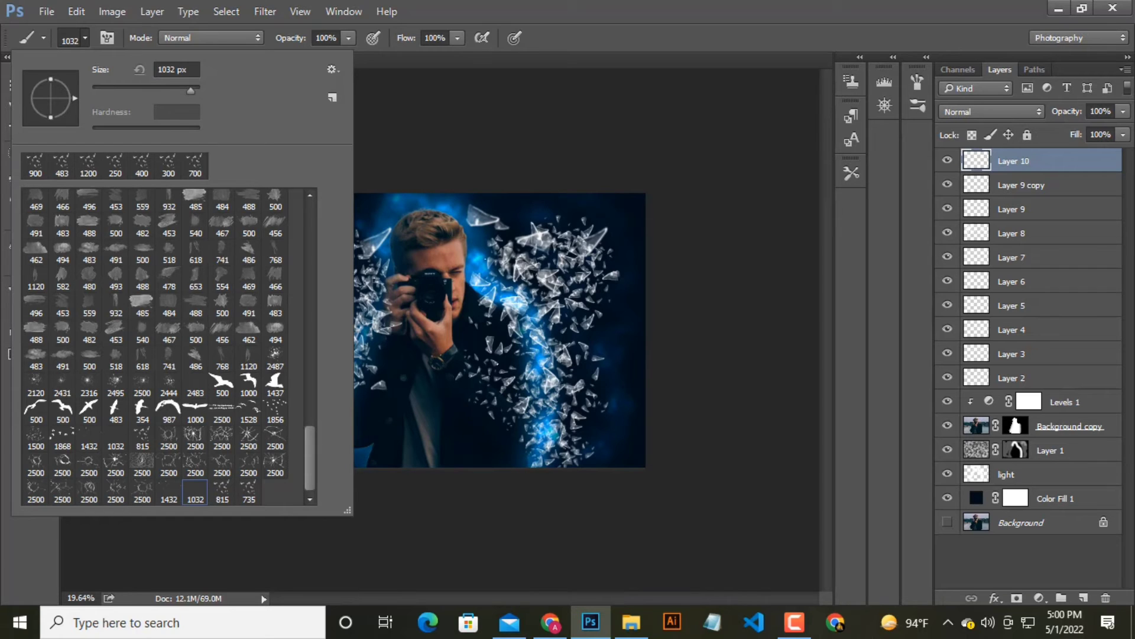
Step: Resize the glass brush to 154 px and replace Layer 10 with a fresh empty layer
left_click(139, 89)
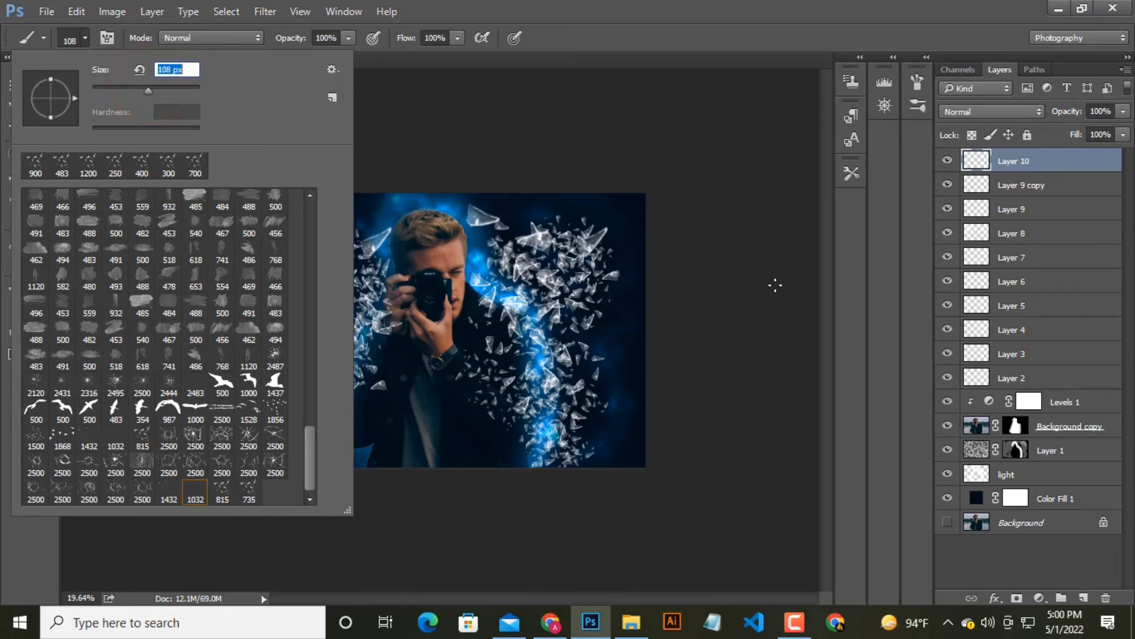
type("00000")
type("]]]]]]]")
left_click_drag(148, 90, 161, 90)
left_click(501, 278)
left_click_drag(1013, 162, 1105, 599)
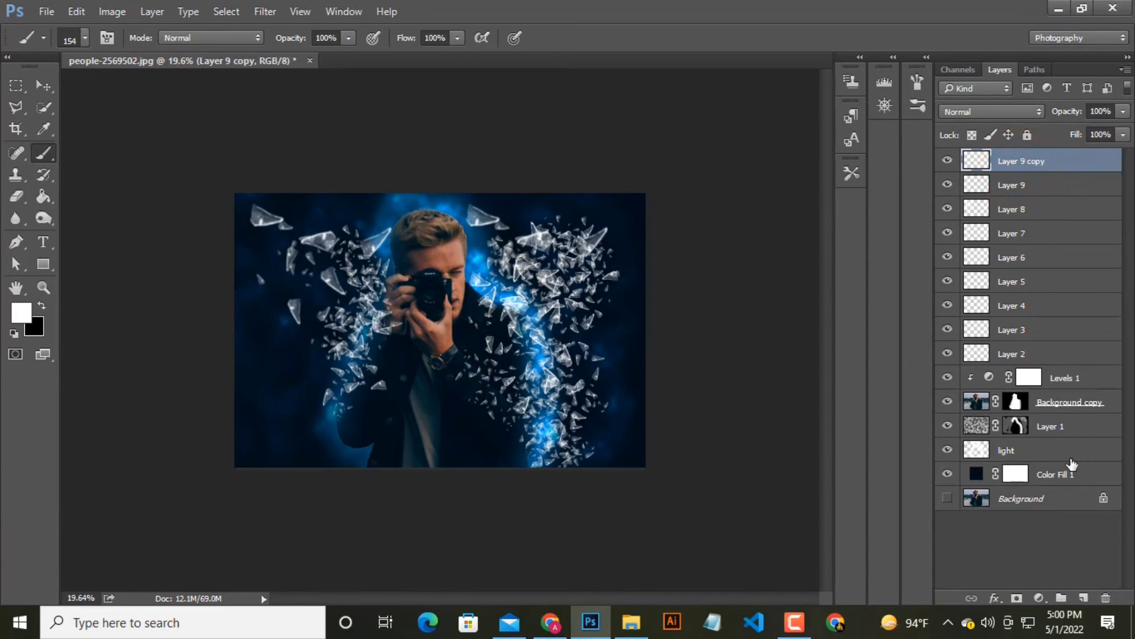
left_click(1084, 598)
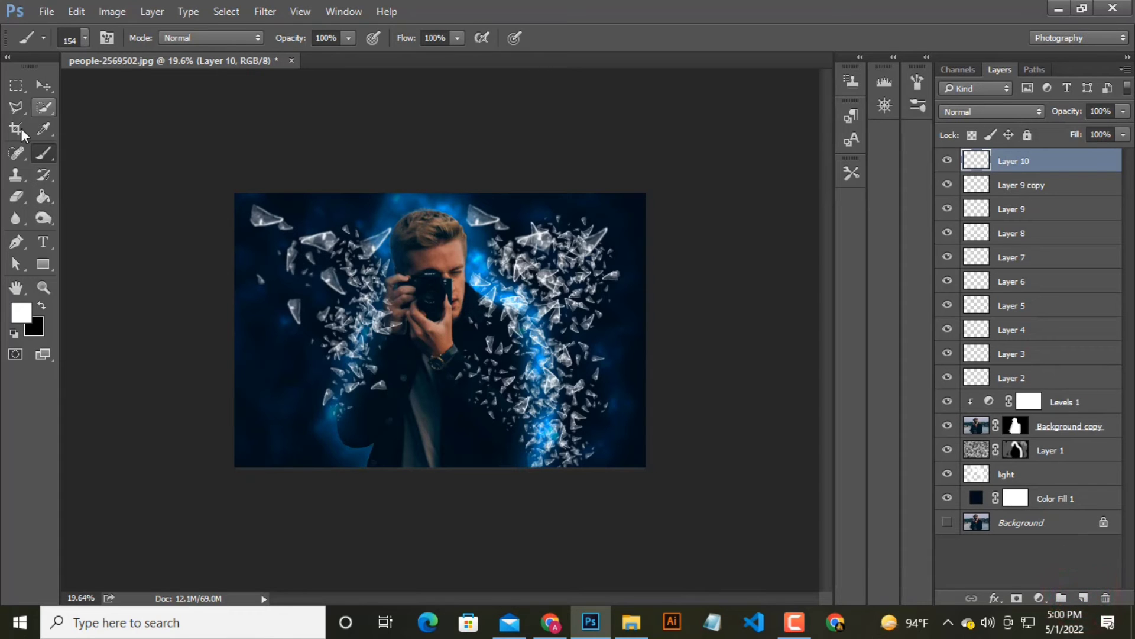
Step: Set the glass brush to about 500 px and 90% opacity
left_click(43, 168)
left_click(85, 38)
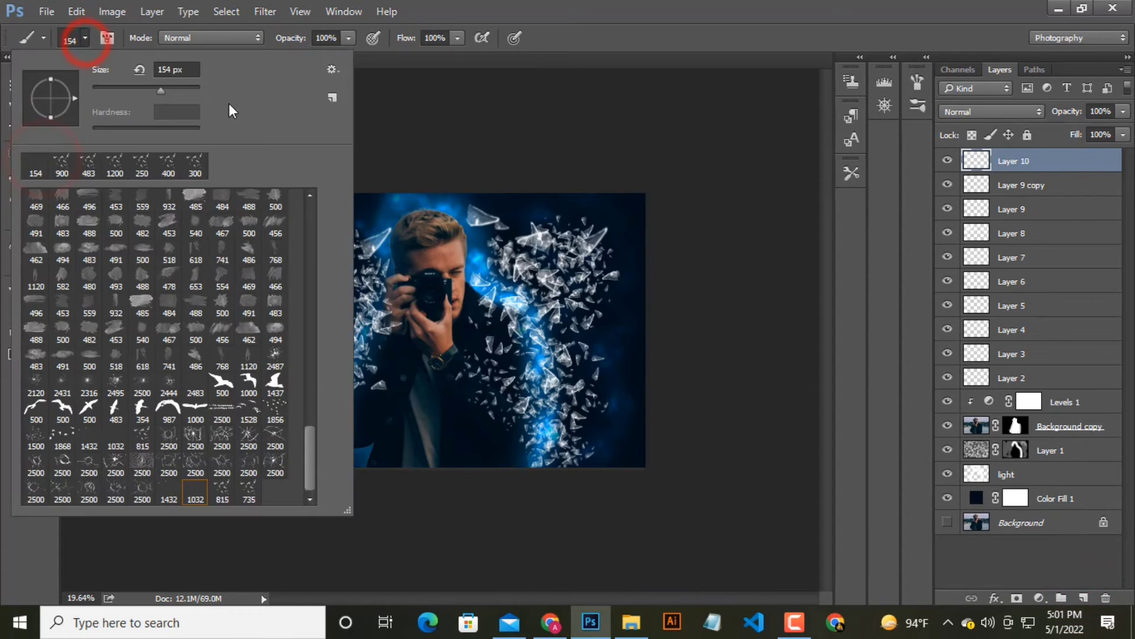
left_click_drag(165, 87, 180, 87)
left_click_drag(195, 92, 195, 89)
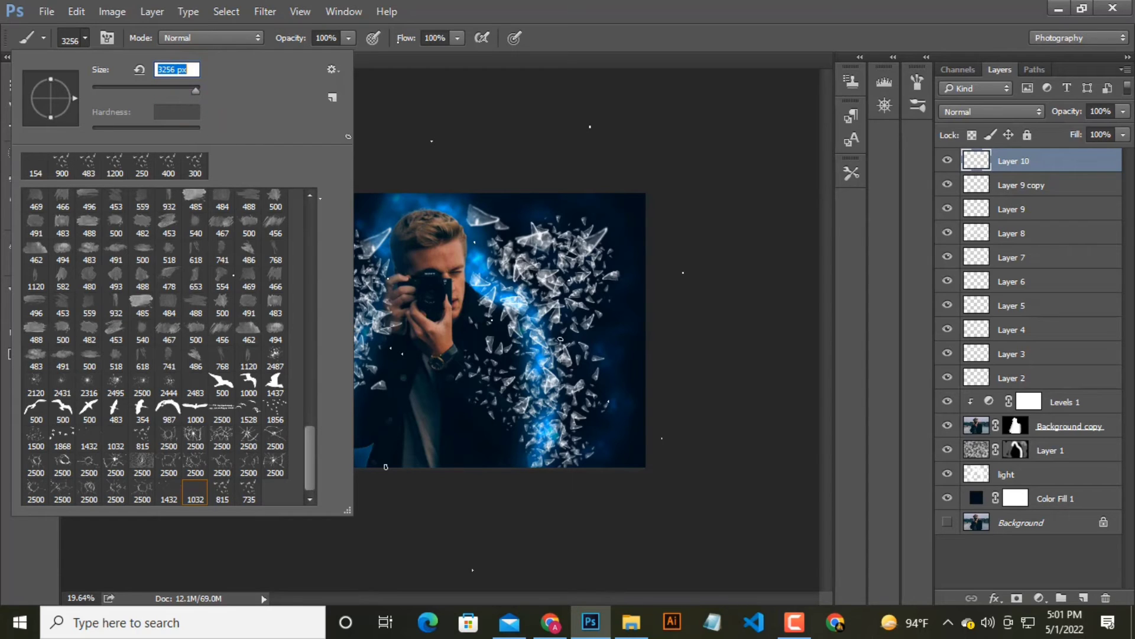
type("0[[[")
type("[[[[[[[[[[[[")
left_click(565, 30)
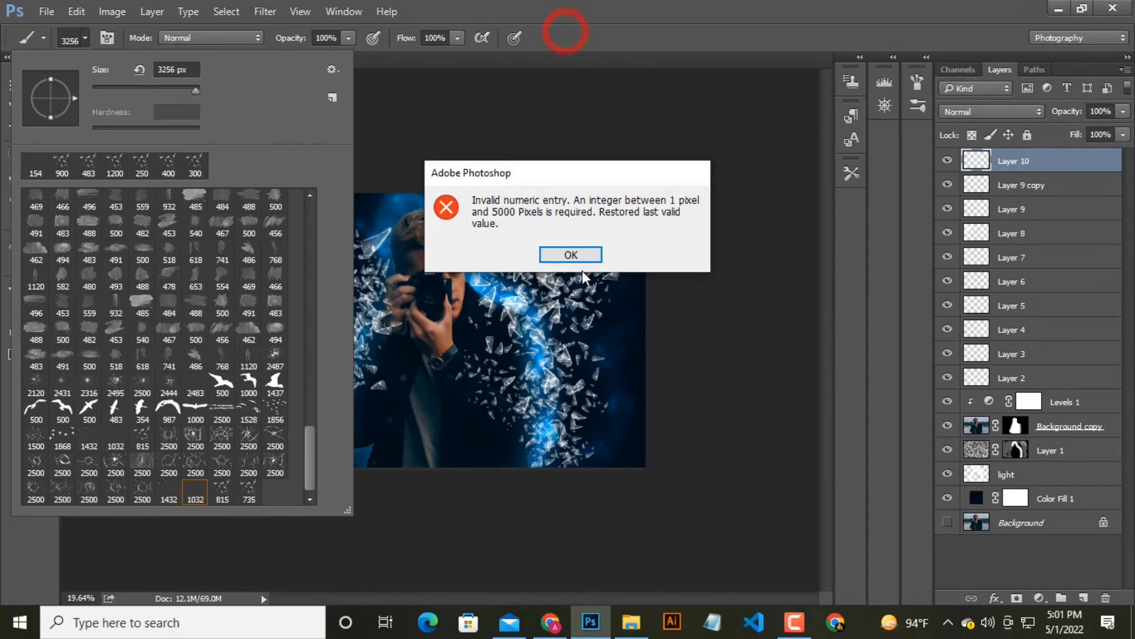
left_click(584, 255)
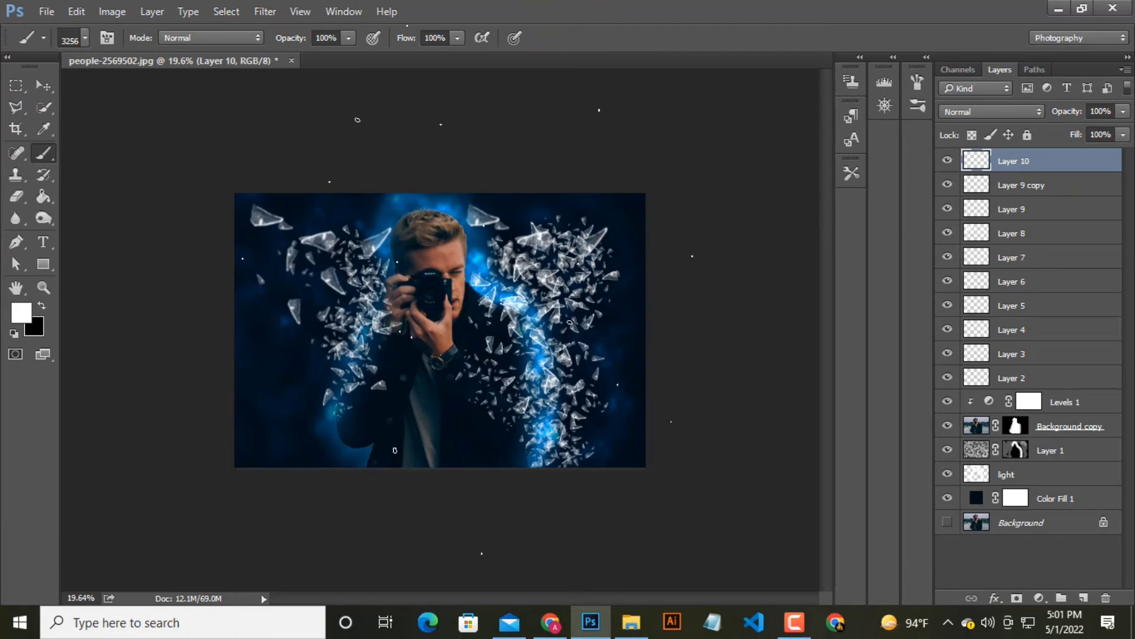
key("bracketleft")
key("bracketleft")
key("bracketleft")
key("bracketleft")
Step: Stamp glass dust beside the right shards and over the left shards on Layer 10
left_click(578, 246)
left_click(528, 282)
left_click(594, 298)
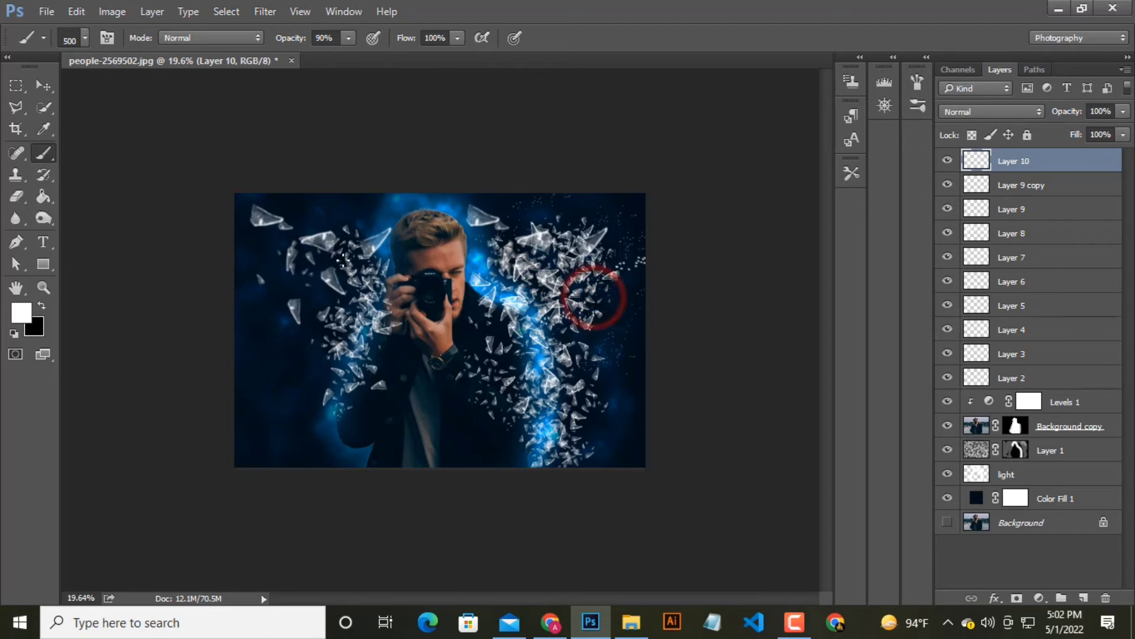
left_click(275, 236)
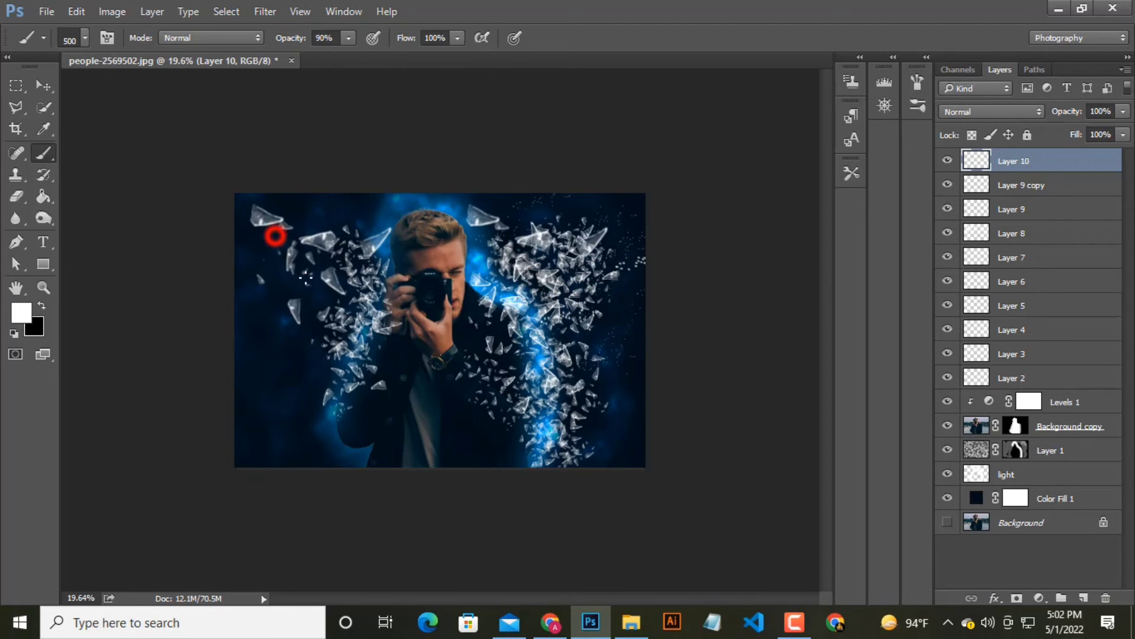
left_click(303, 267)
left_click(324, 289)
Step: Stamp more dust higher and lower on the left shards, then add empty Layer 11
left_click(314, 218)
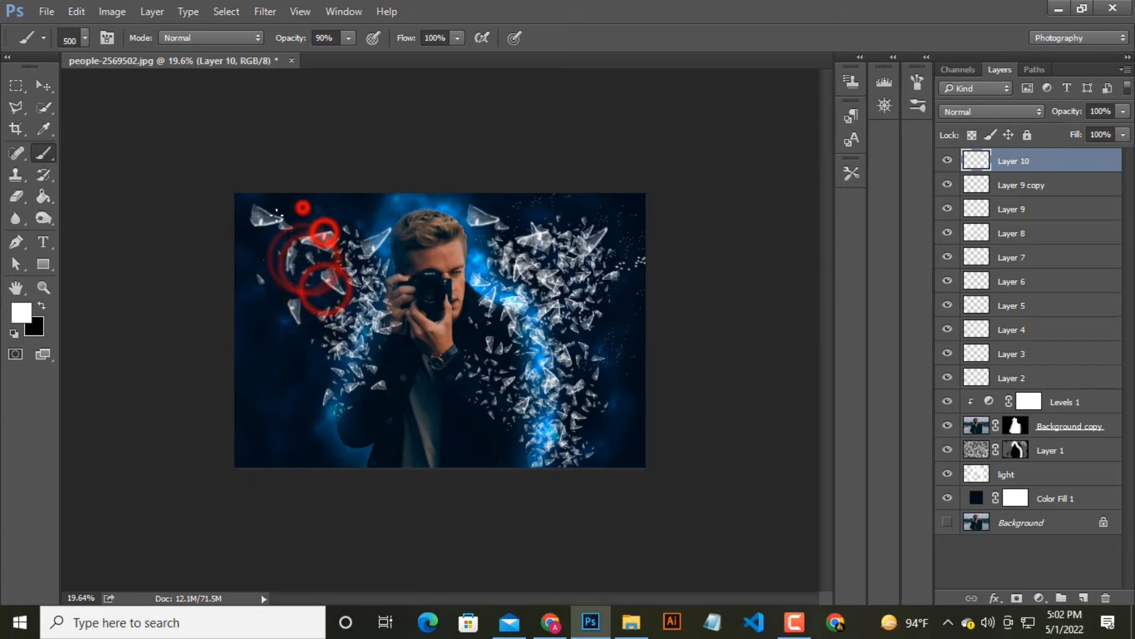
left_click(291, 203)
left_click(317, 314)
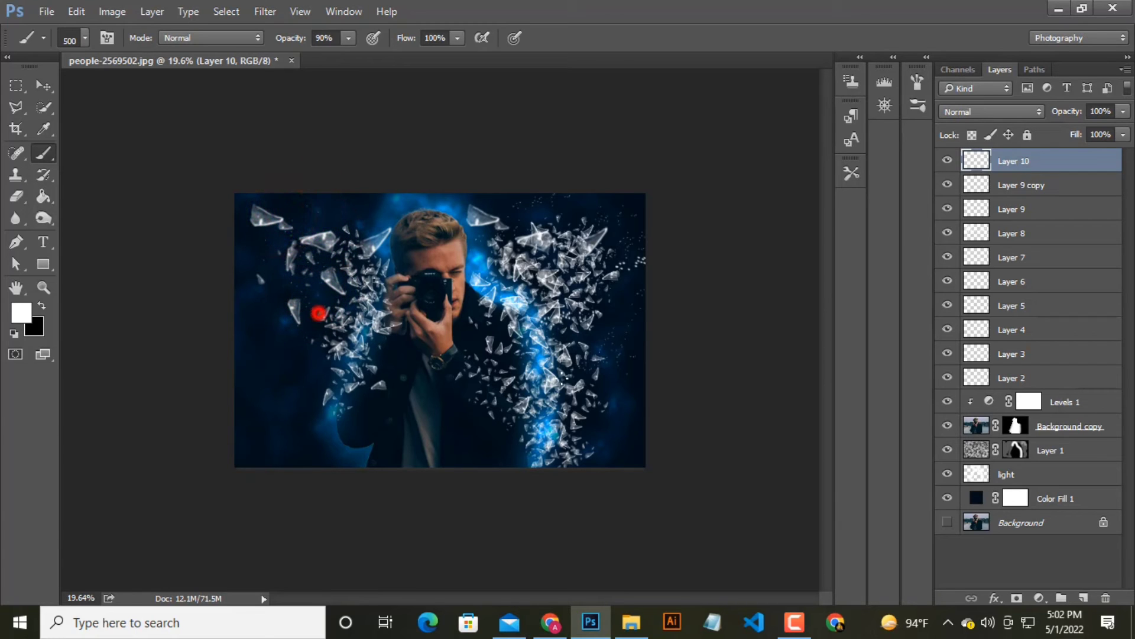
left_click(303, 214)
left_click(342, 255)
left_click(1083, 598)
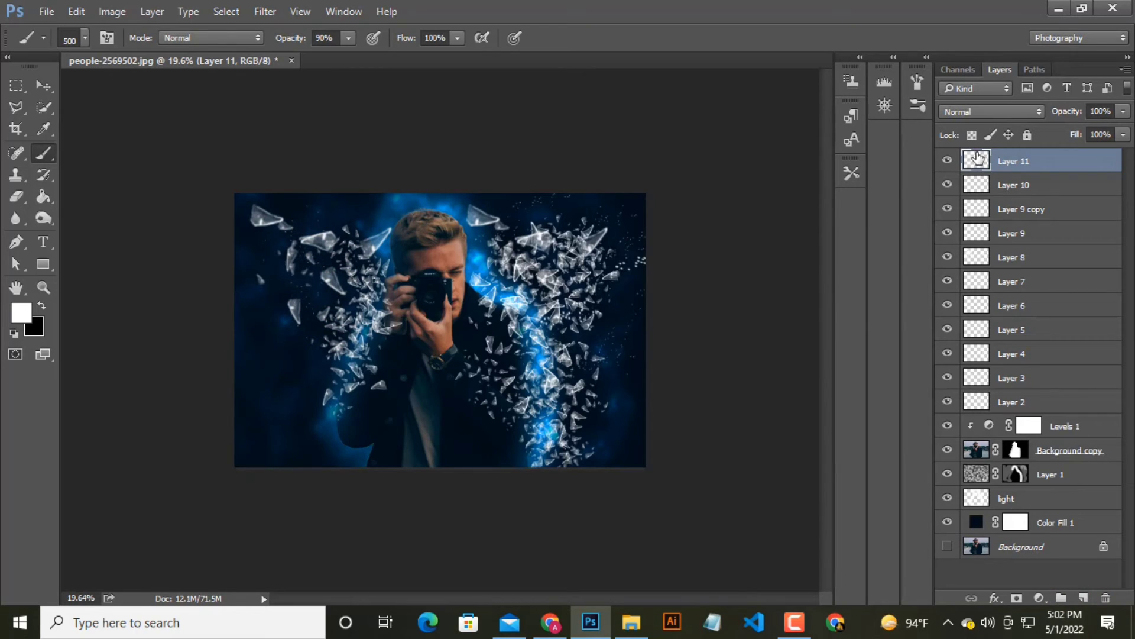
Step: Paint a few particle dabs on Layer 11
left_click(533, 341)
left_click(525, 410)
left_click(358, 330)
Step: Apply a Motion Blur at an 87° angle and 8 px distance to Layer 11
left_click(265, 12)
left_click(300, 193)
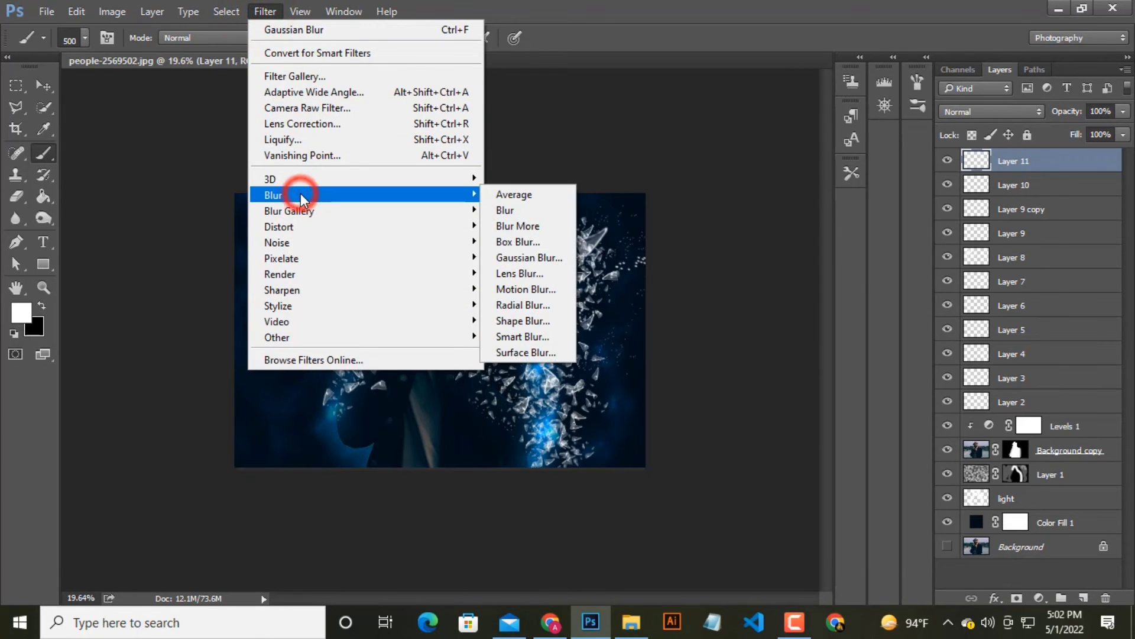
left_click(518, 289)
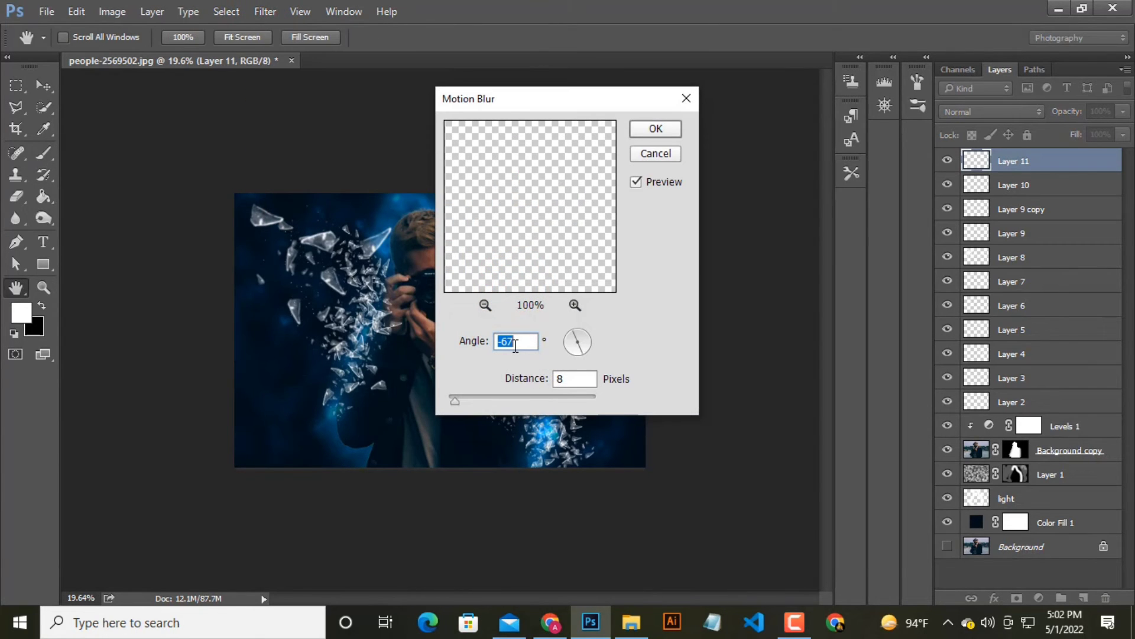
left_click(543, 341)
left_click_drag(578, 335, 582, 337)
left_click_drag(587, 325, 580, 327)
left_click(664, 126)
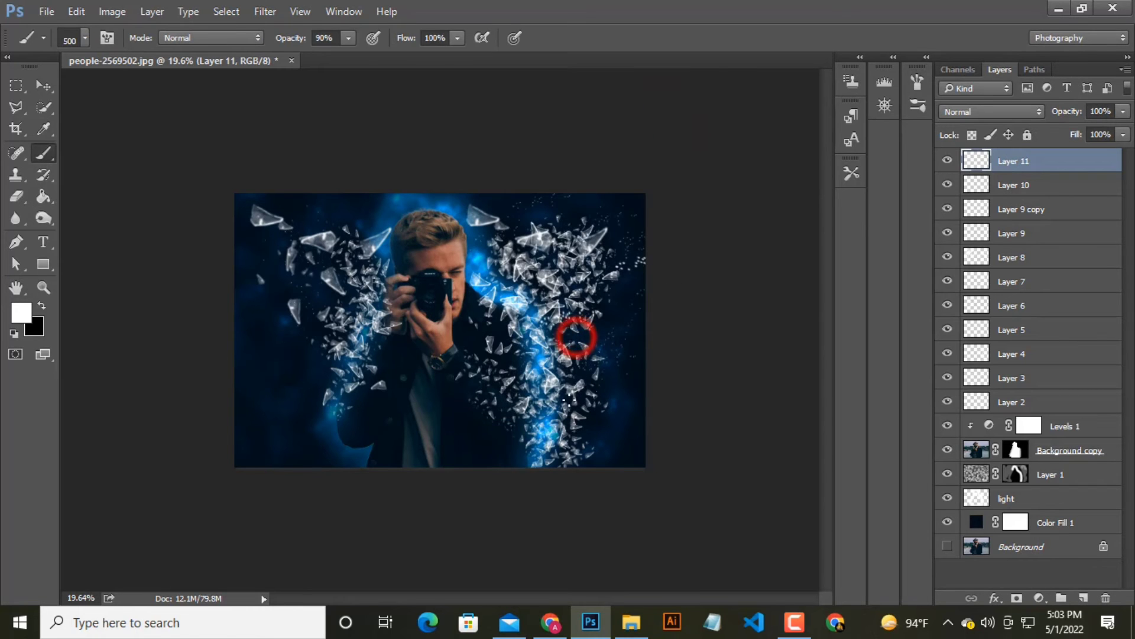
Step: Dab another particle on Layer 11, keep white foreground, and pick a 2500 px Broken Glass brush
left_click(598, 314)
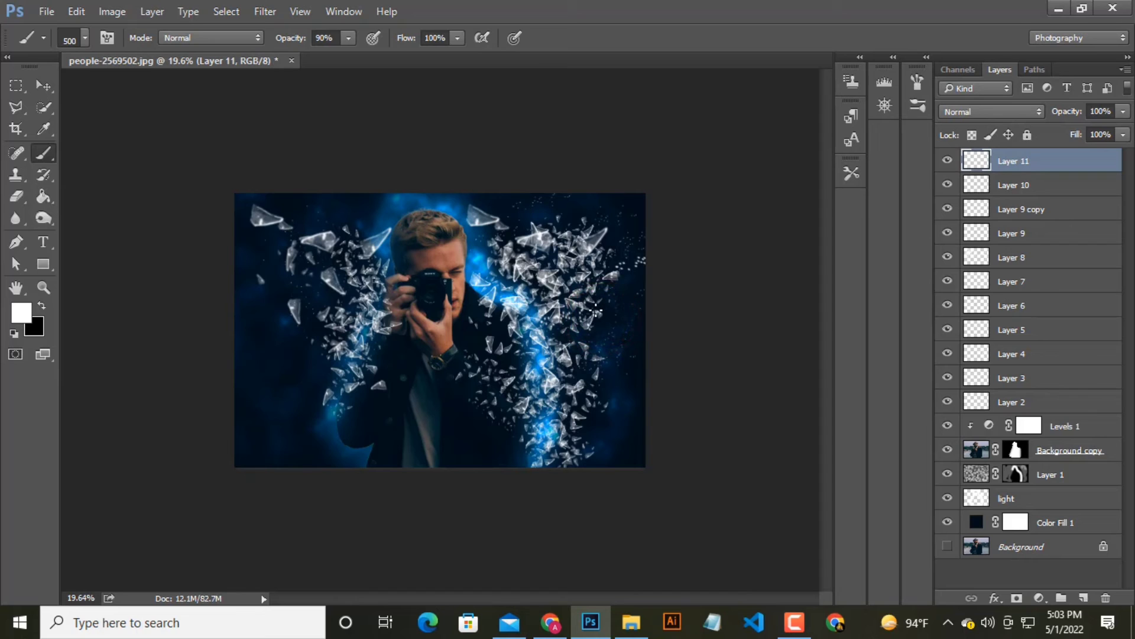
left_click(20, 324)
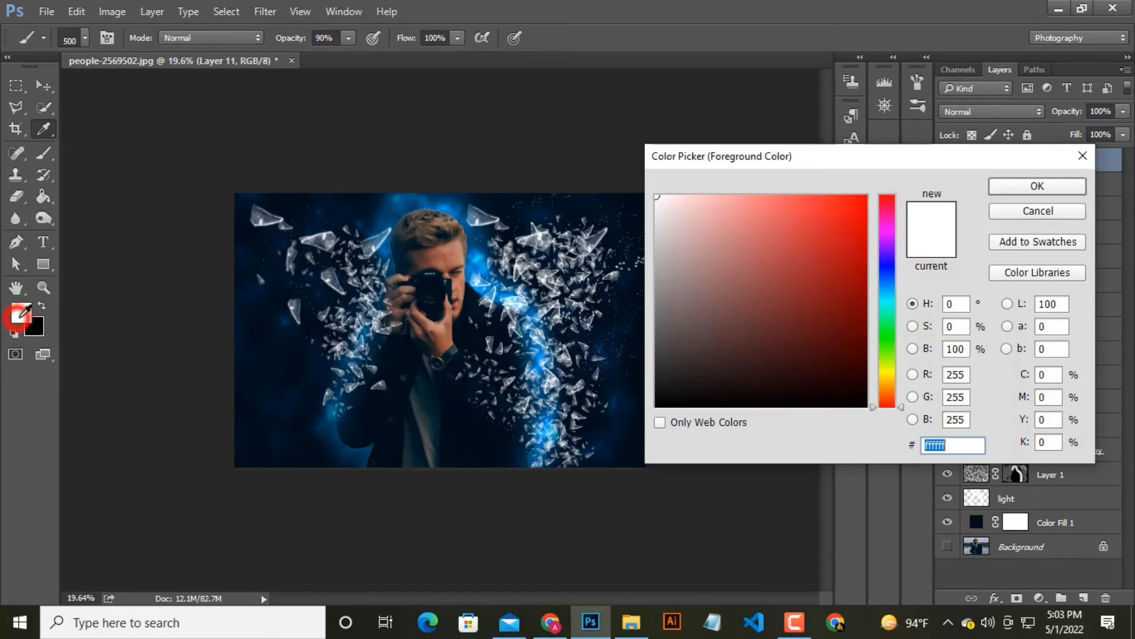
left_click(1076, 157)
left_click(77, 37)
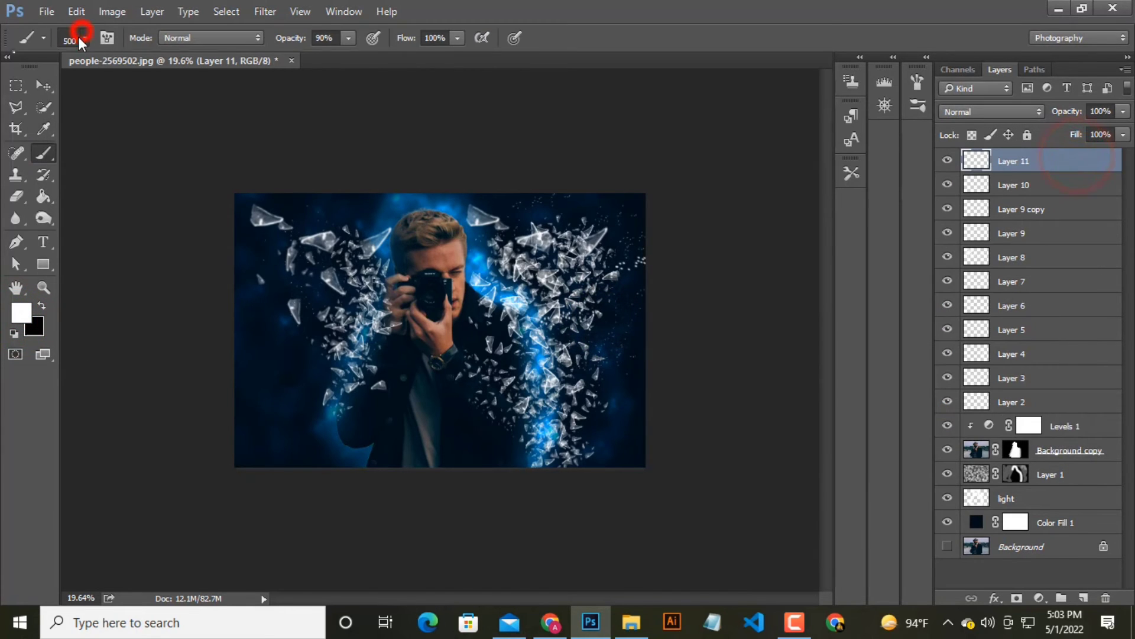
left_click(142, 465)
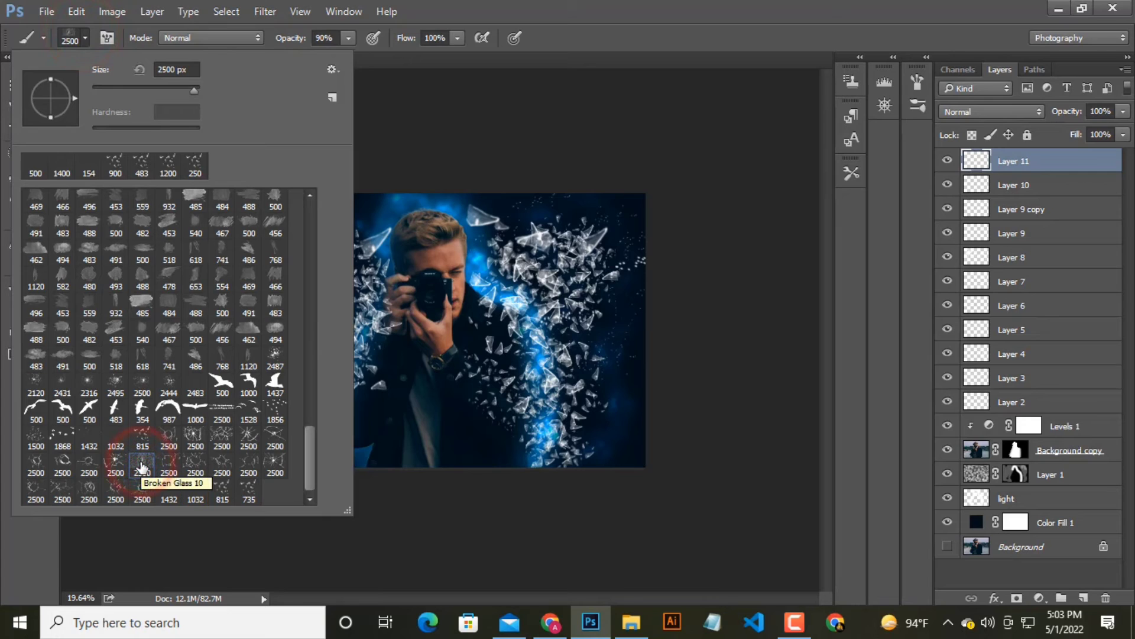
left_click(88, 466)
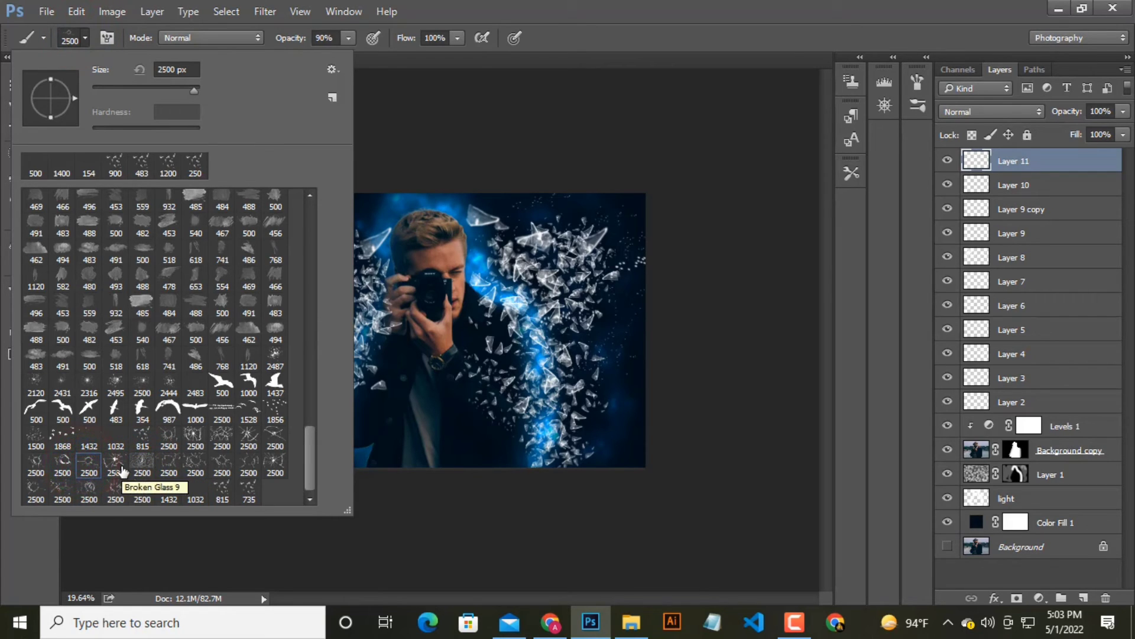
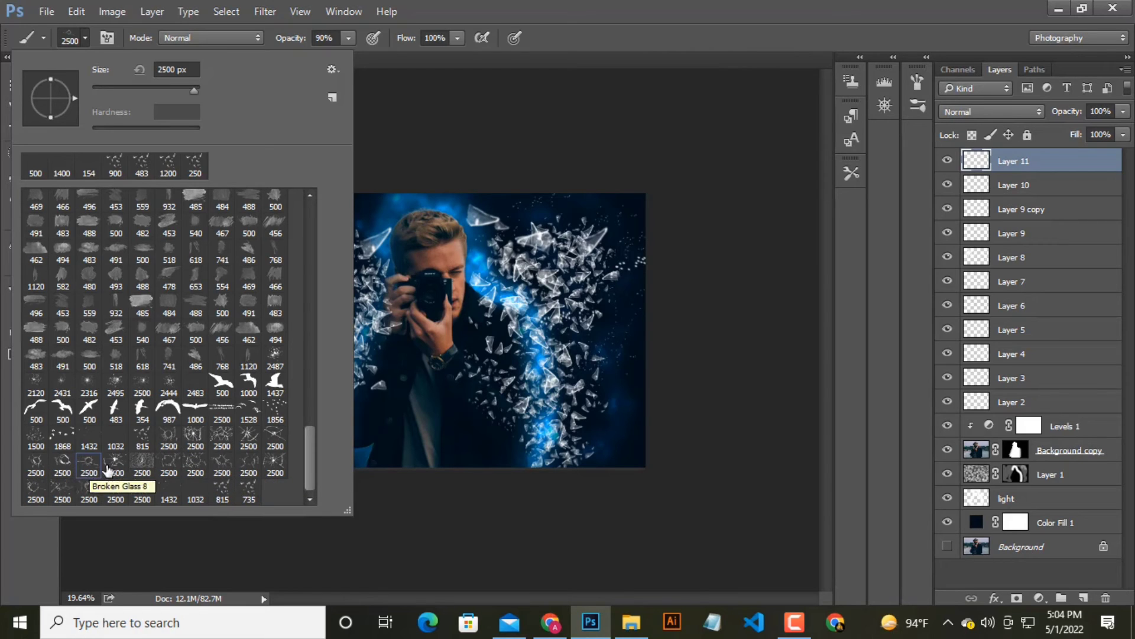
Step: Stamp white cracks over the camera lens with the 250 px Broken Glass brush
left_click(35, 496)
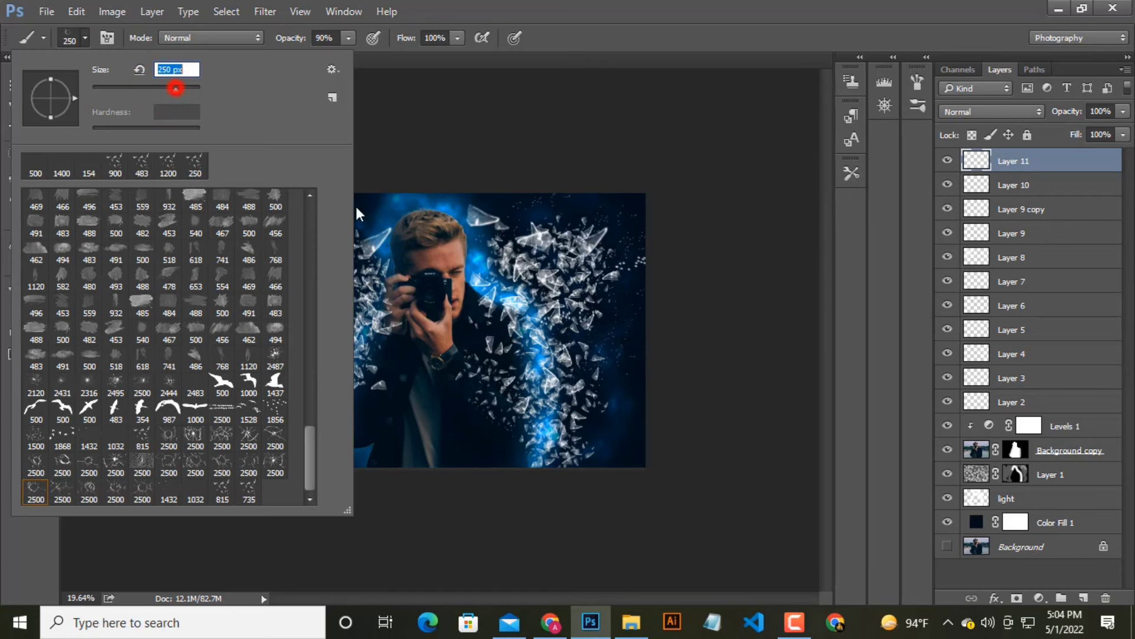
left_click(607, 33)
scroll(455, 304, "up", 5)
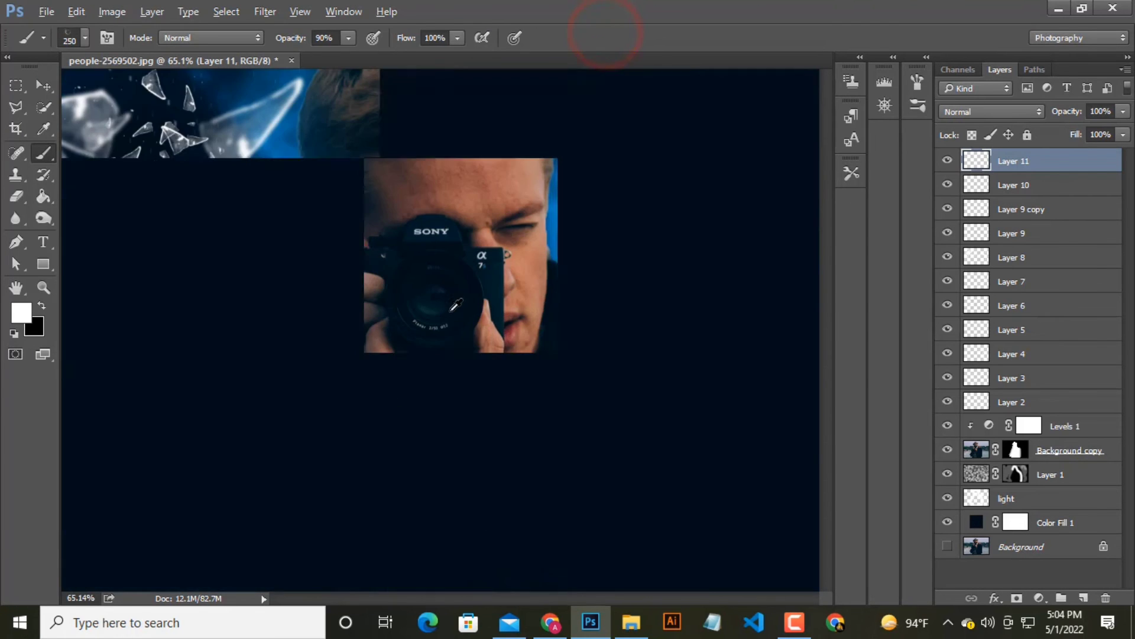
scroll(455, 304, "up", 4)
scroll(456, 304, "up", 2)
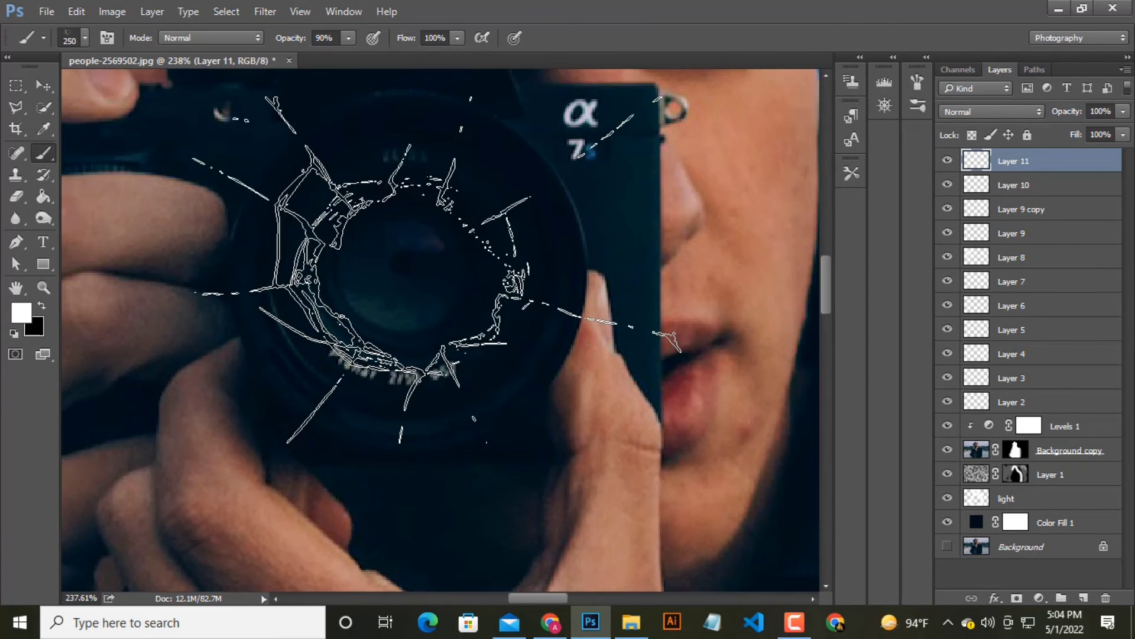
left_click(435, 288)
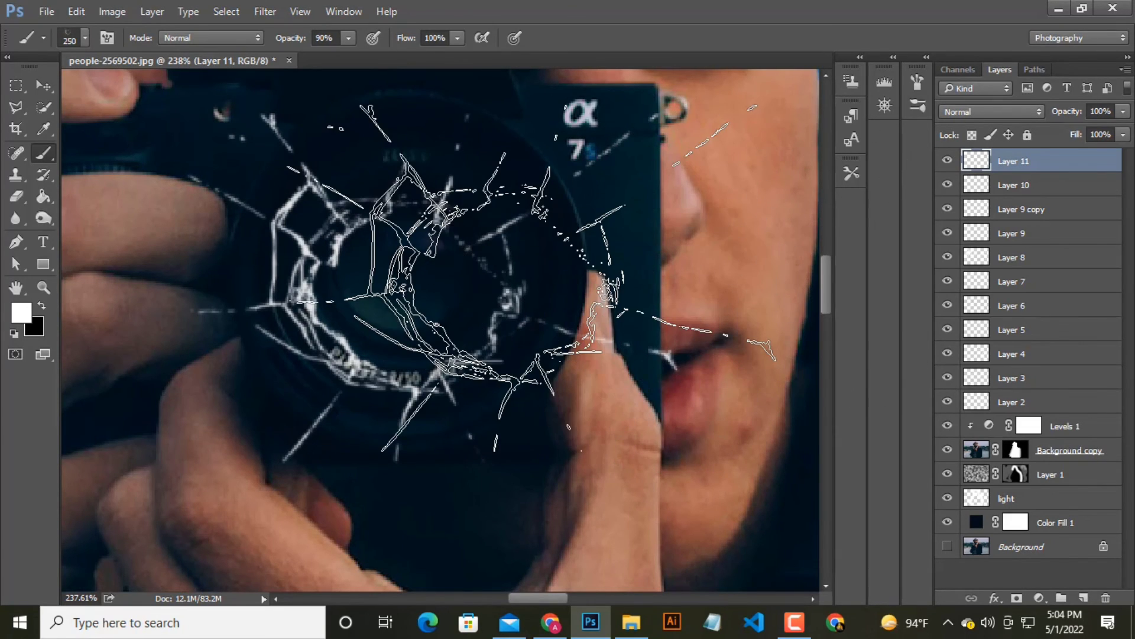
scroll(484, 272, "down", 1)
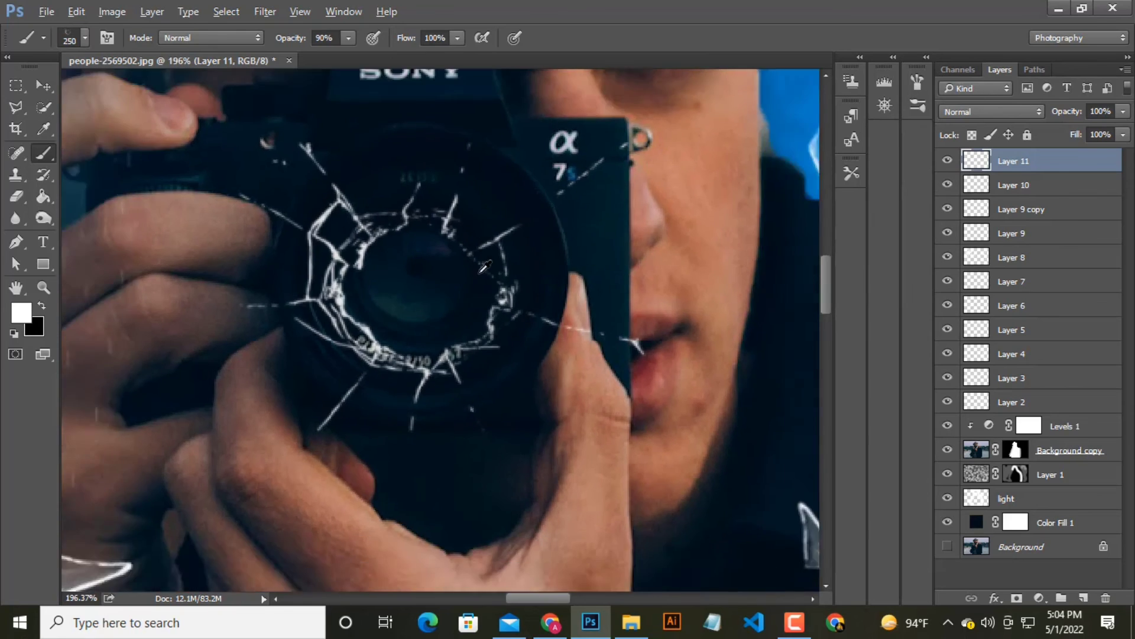
scroll(484, 269, "down", 3)
scroll(414, 254, "down", 2)
scroll(331, 243, "down", 2)
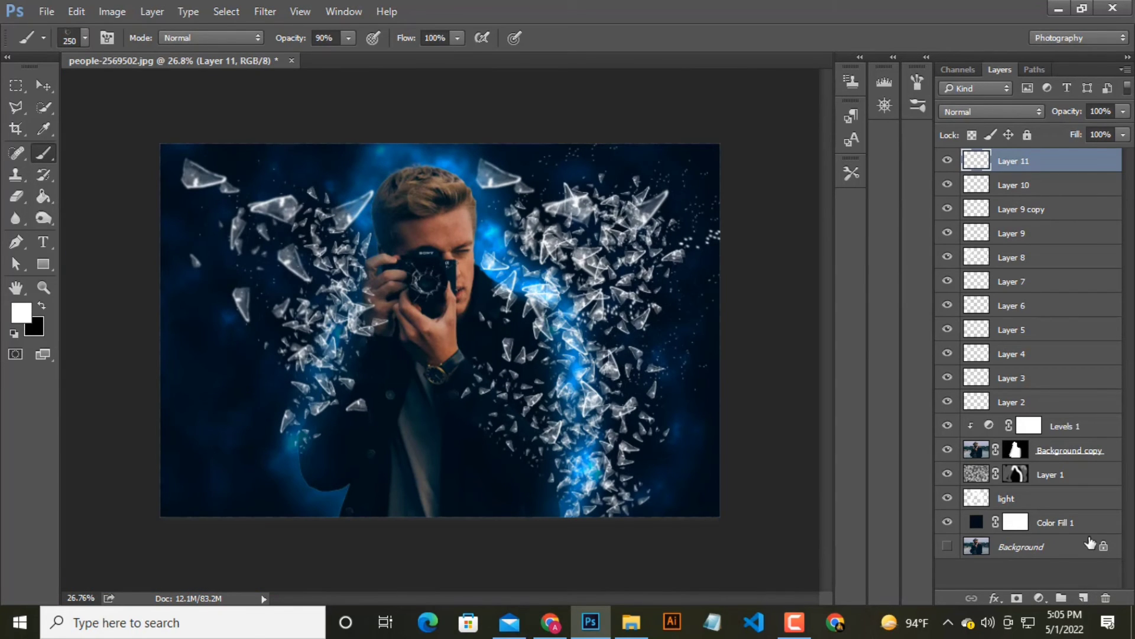
Step: Group Layers 2 through 11 into a single layer group
left_click(1056, 405, "shift")
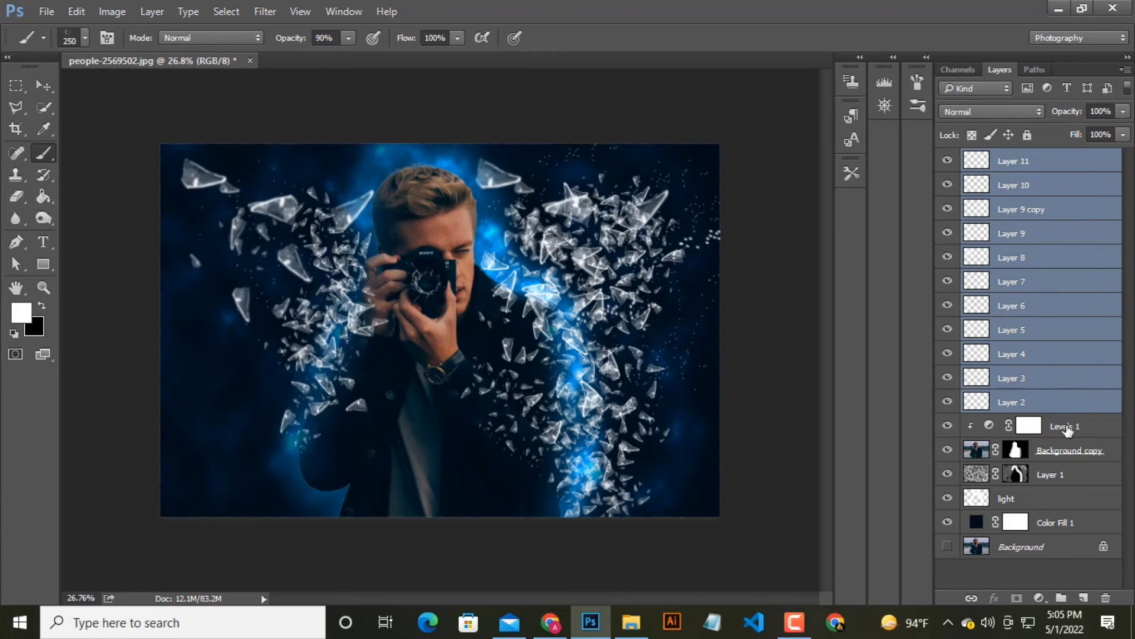
left_click(1061, 598)
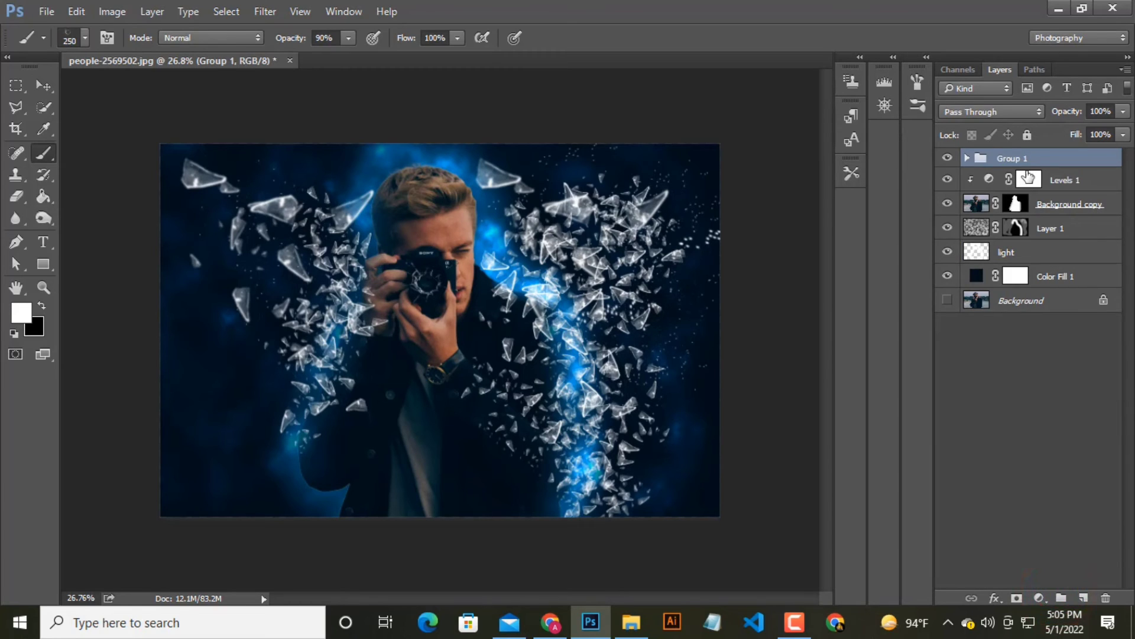
left_click(949, 158)
Step: Rename the group to 'glass' and duplicate it as 'glass copy'
double_click(998, 156)
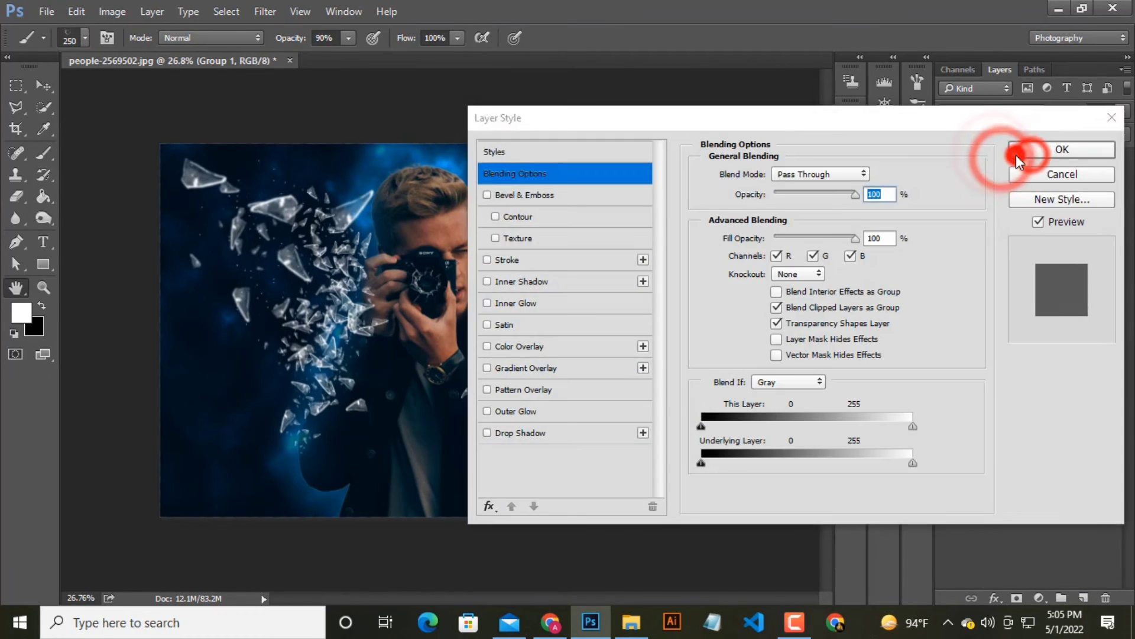
left_click(1016, 155)
double_click(1016, 158)
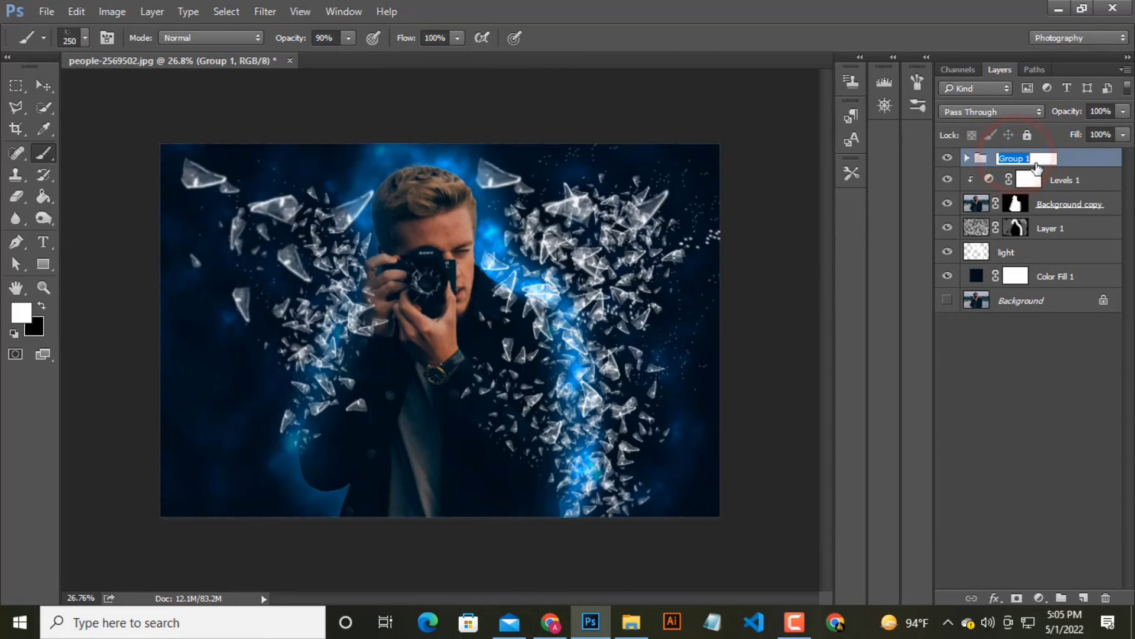
type("g")
key("BackSpace")
key("Return")
left_click(1056, 159)
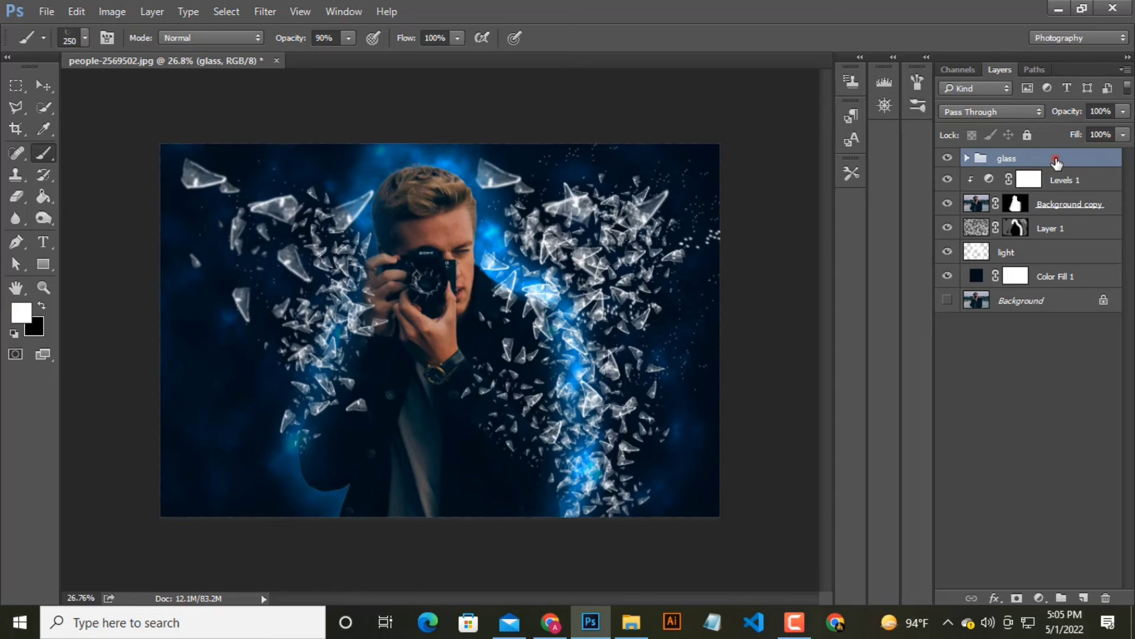
left_click_drag(1057, 162, 1084, 598)
Step: Convert 'glass copy' to a smart object and Smart Sharpen it at 41%, 0.9 px radius
right_click(1020, 165)
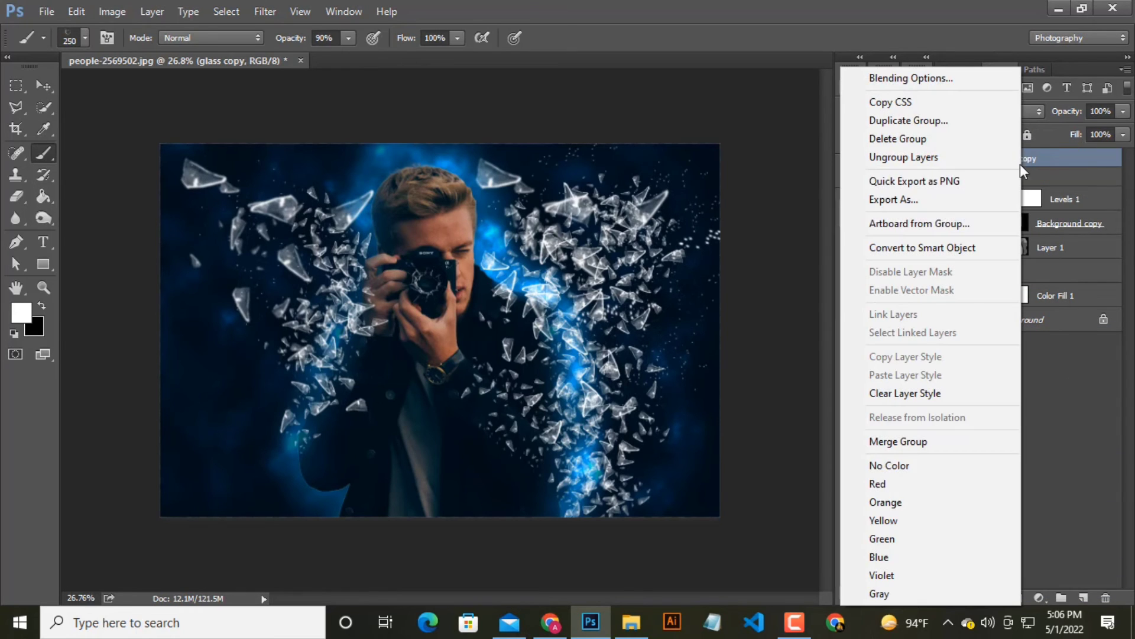
left_click(957, 254)
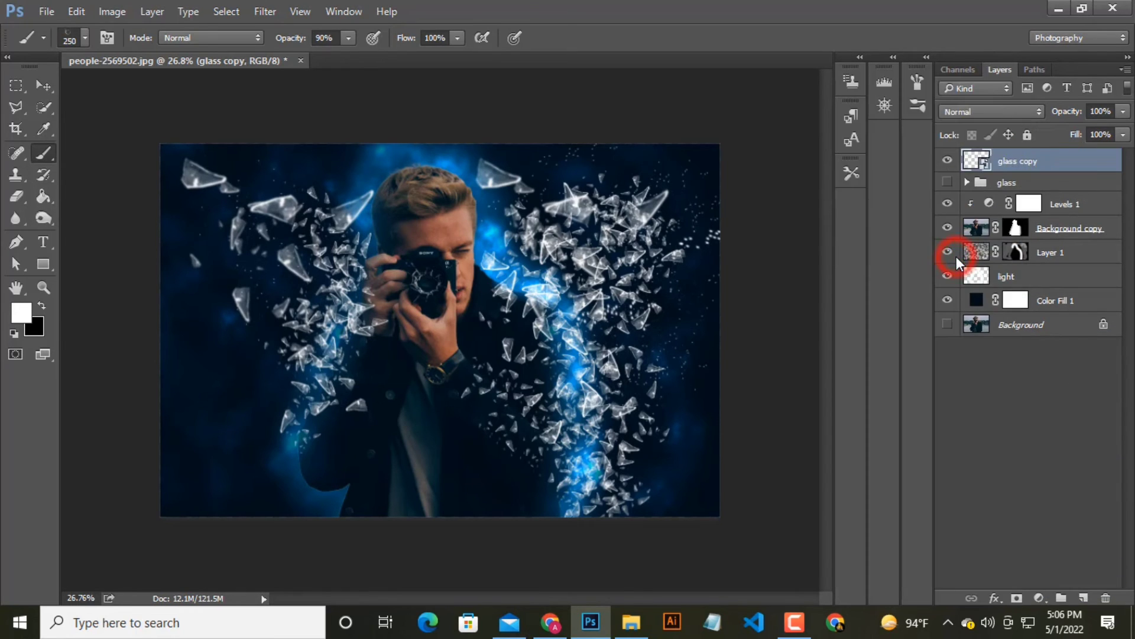
left_click(268, 11)
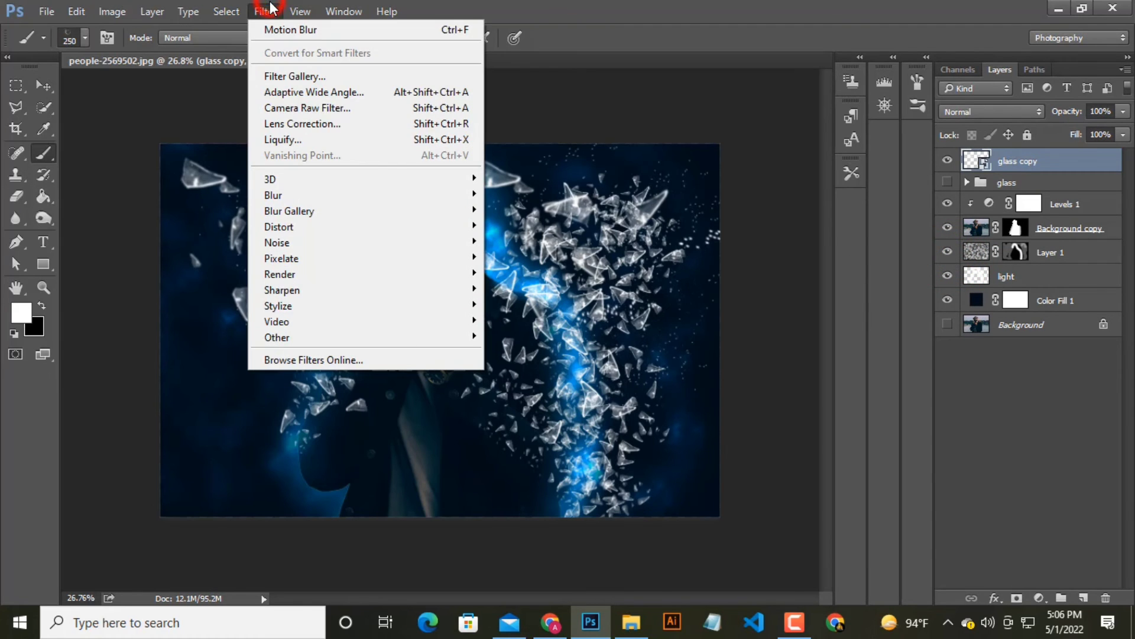
mouse_move(287, 211)
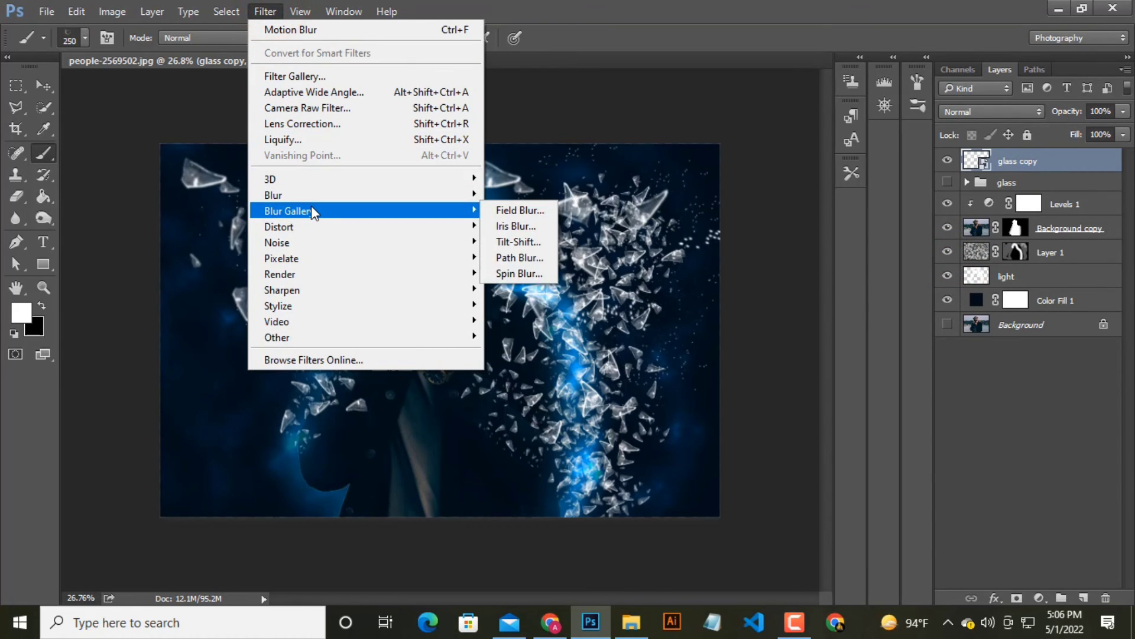
left_click(299, 288)
left_click(515, 353)
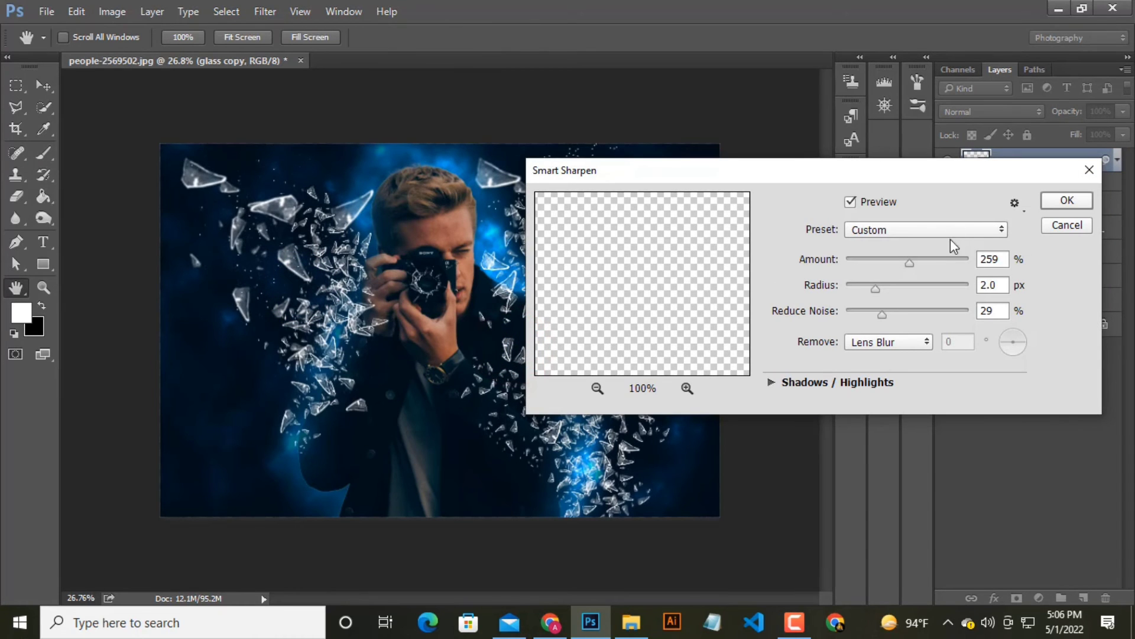
mouse_move(910, 263)
left_mouse_down()
mouse_move(857, 264)
mouse_move(865, 290)
left_mouse_up()
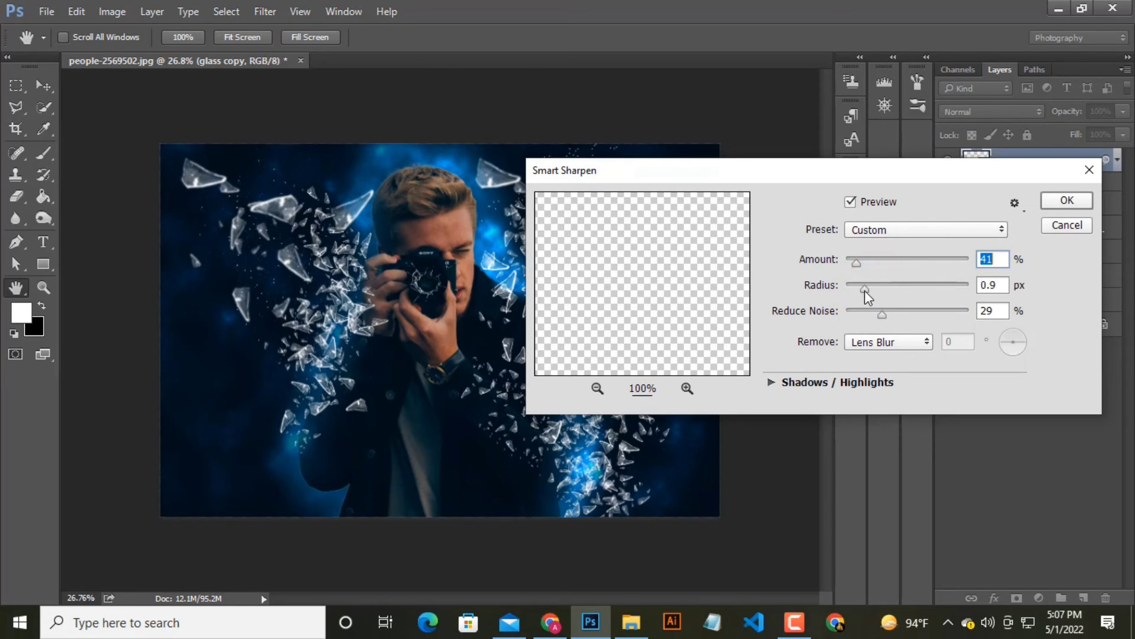
left_click(1066, 201)
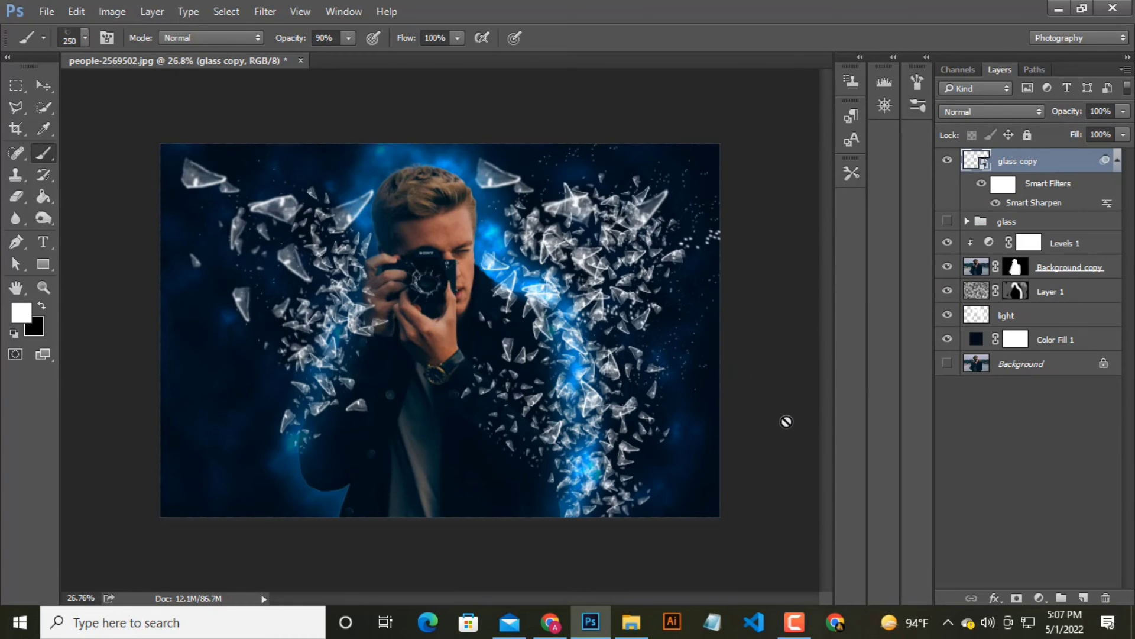
Step: Add a new layer above Levels 1 and set up an upright 400 px Broken Glass brush
left_click(1032, 243)
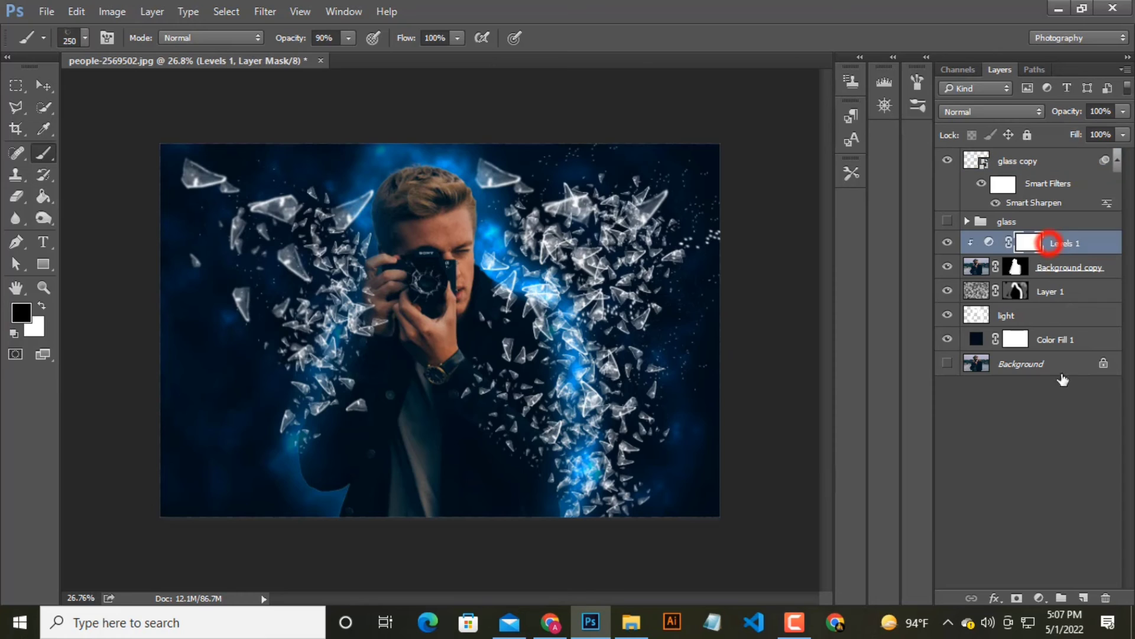
left_click(1083, 598)
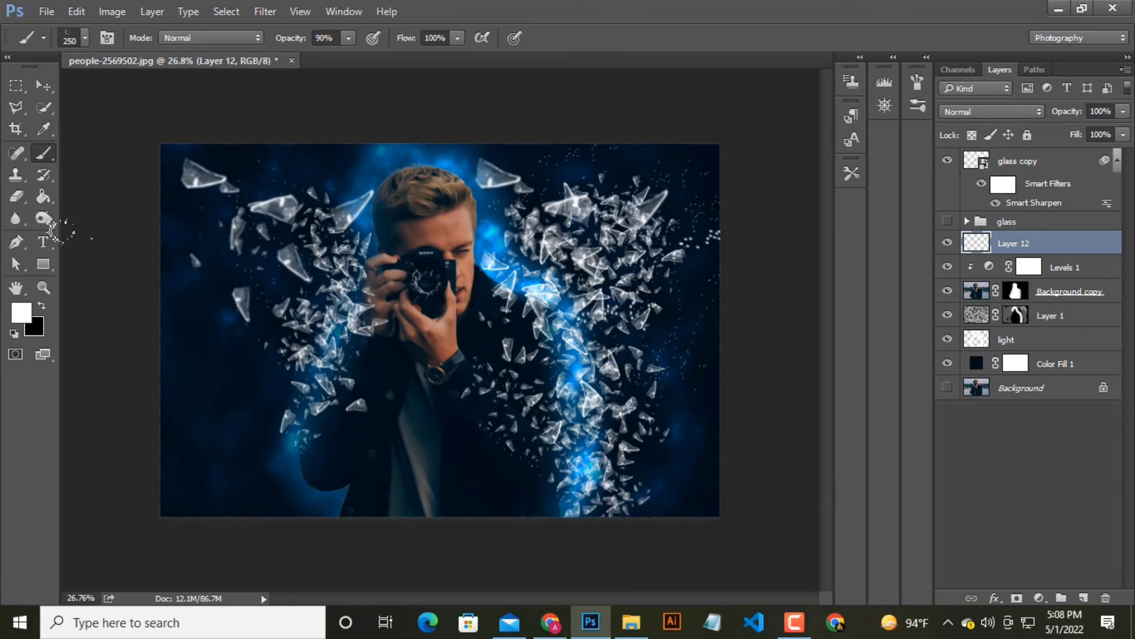
left_click(48, 153)
left_click(85, 38)
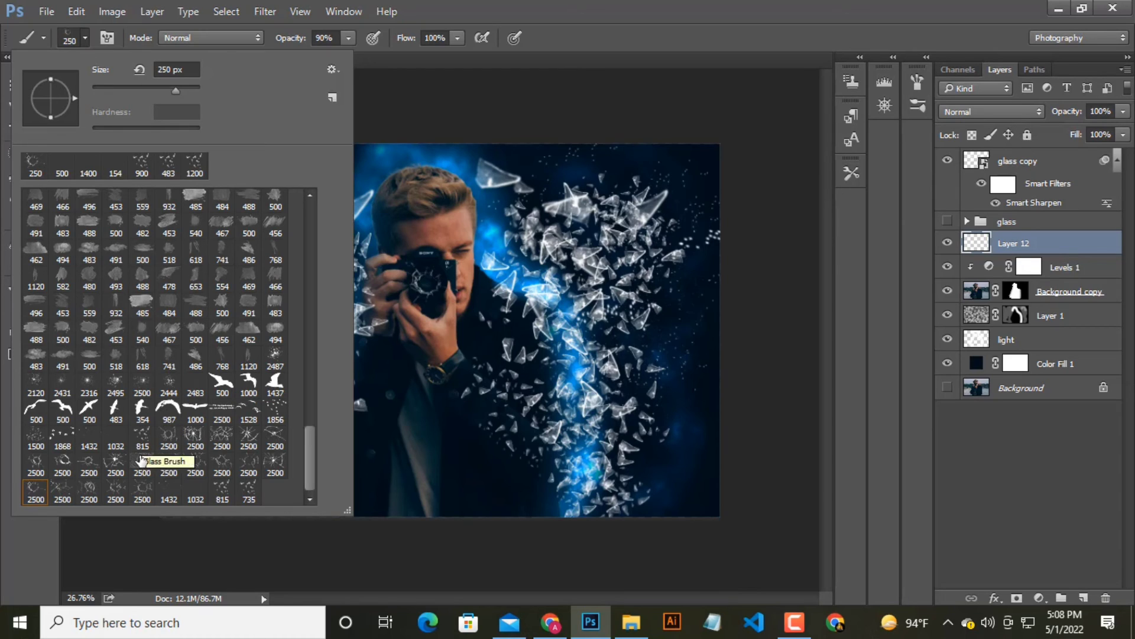
left_click(60, 501)
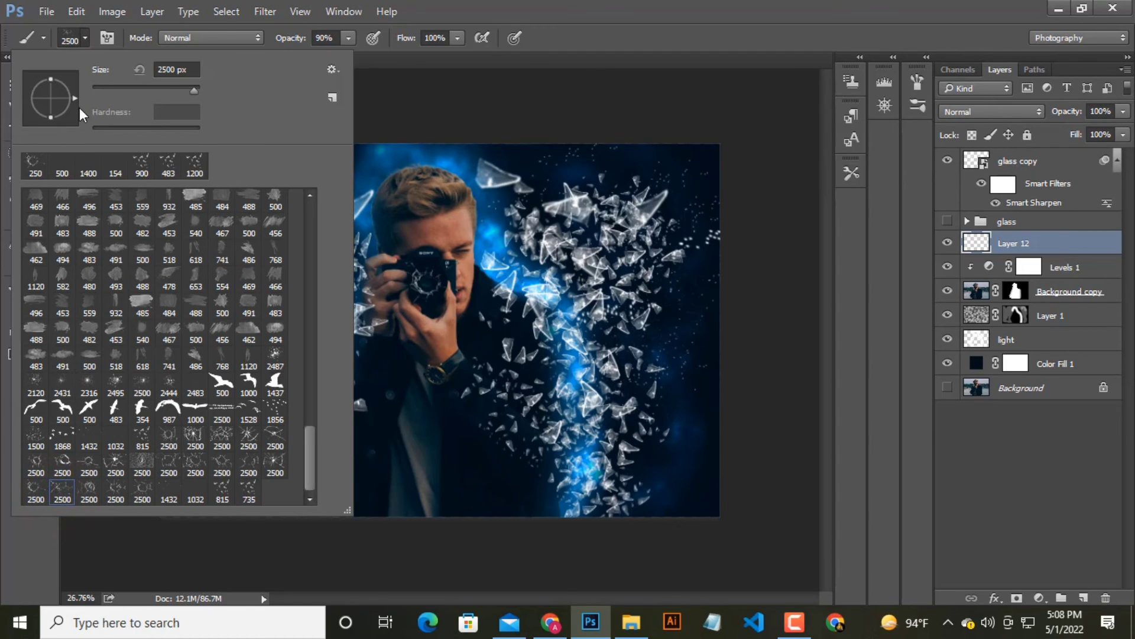
left_click_drag(66, 56, 51, 56)
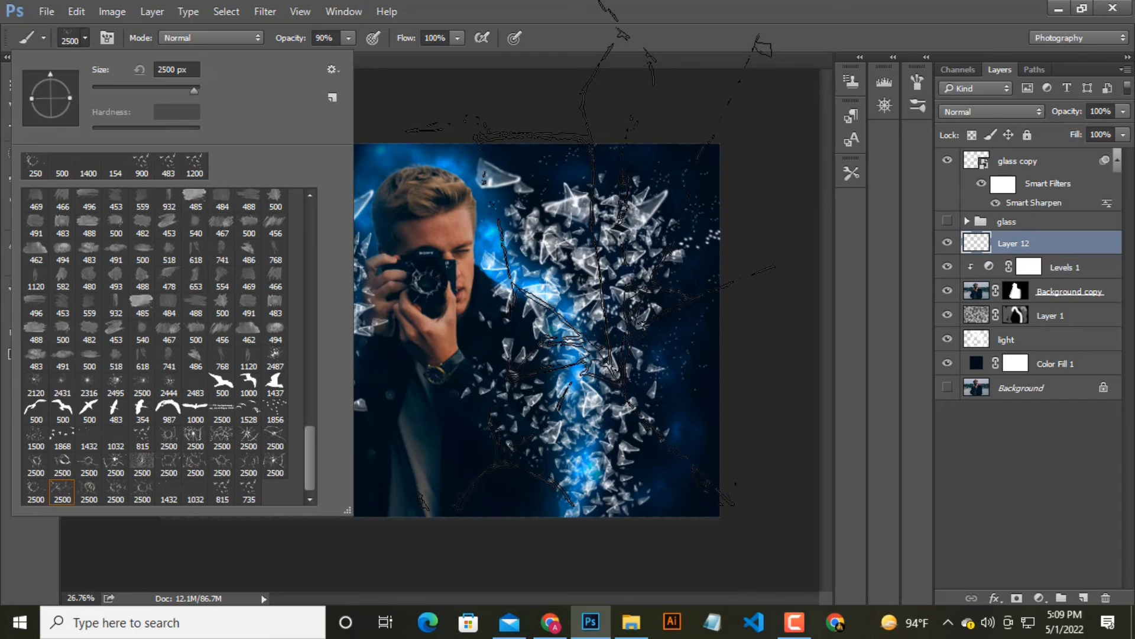
left_click(590, 40)
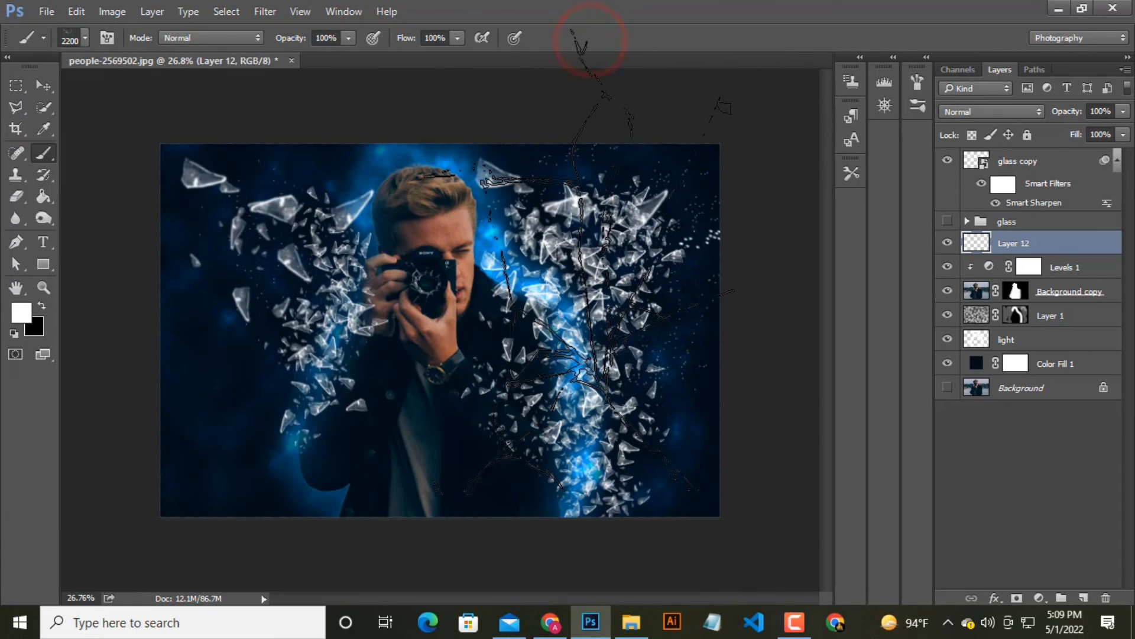
key("bracketleft")
key("bracketleft")
key("bracketleft")
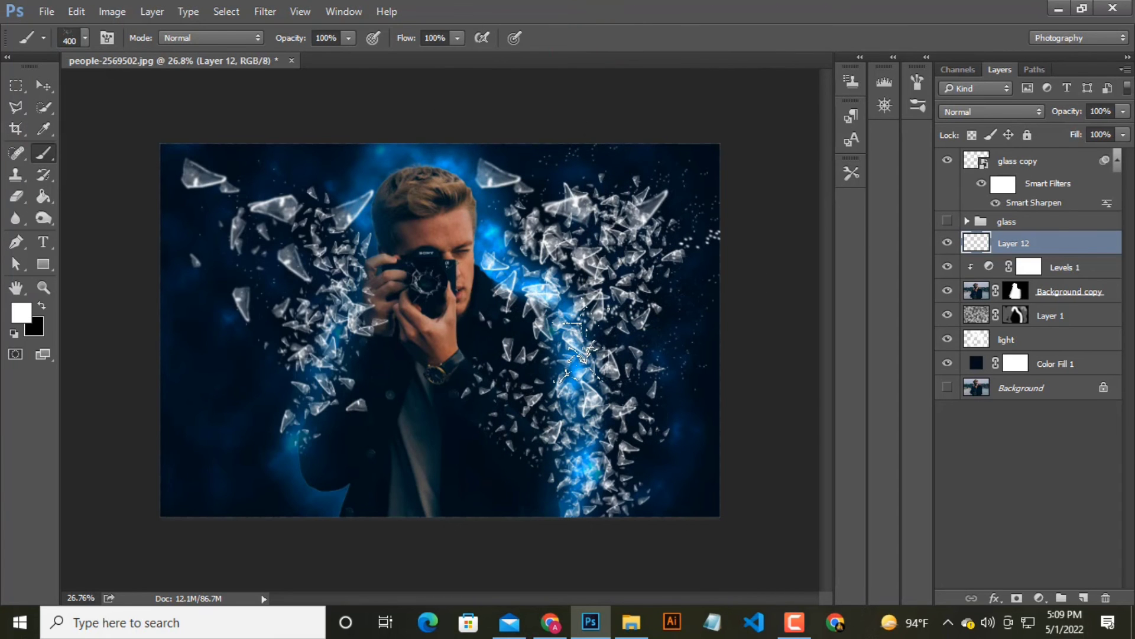
Step: Stamp broken-glass fragments among the central, lower and left-side shards
left_click(582, 352)
mouse_move(591, 392)
left_mouse_down()
mouse_move(582, 348)
mouse_move(532, 290)
left_mouse_up()
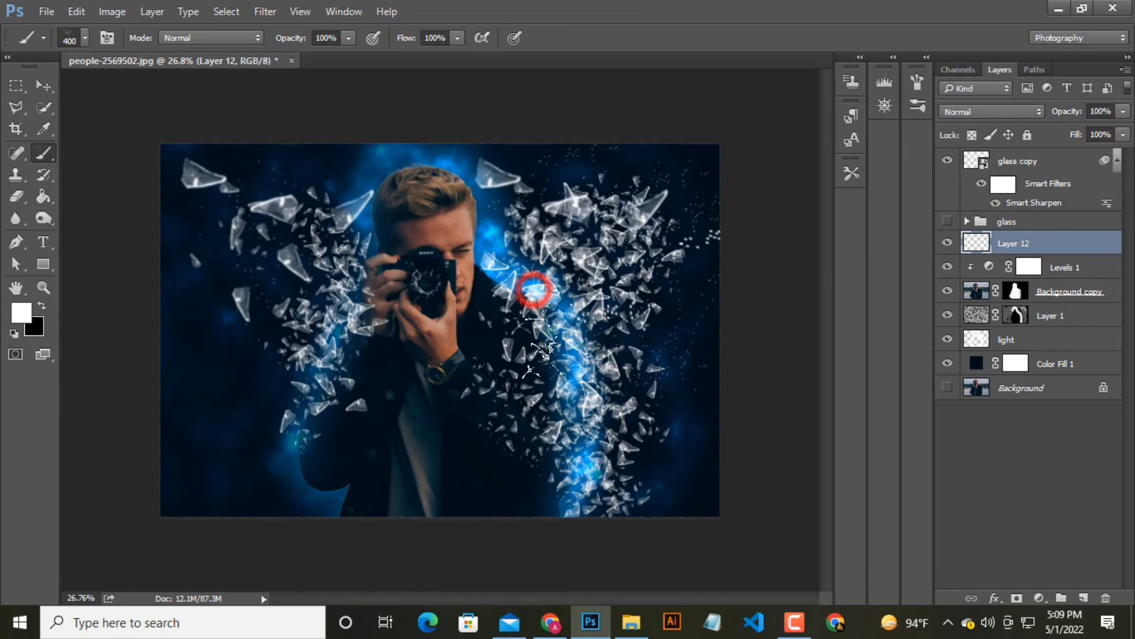
left_click(562, 487)
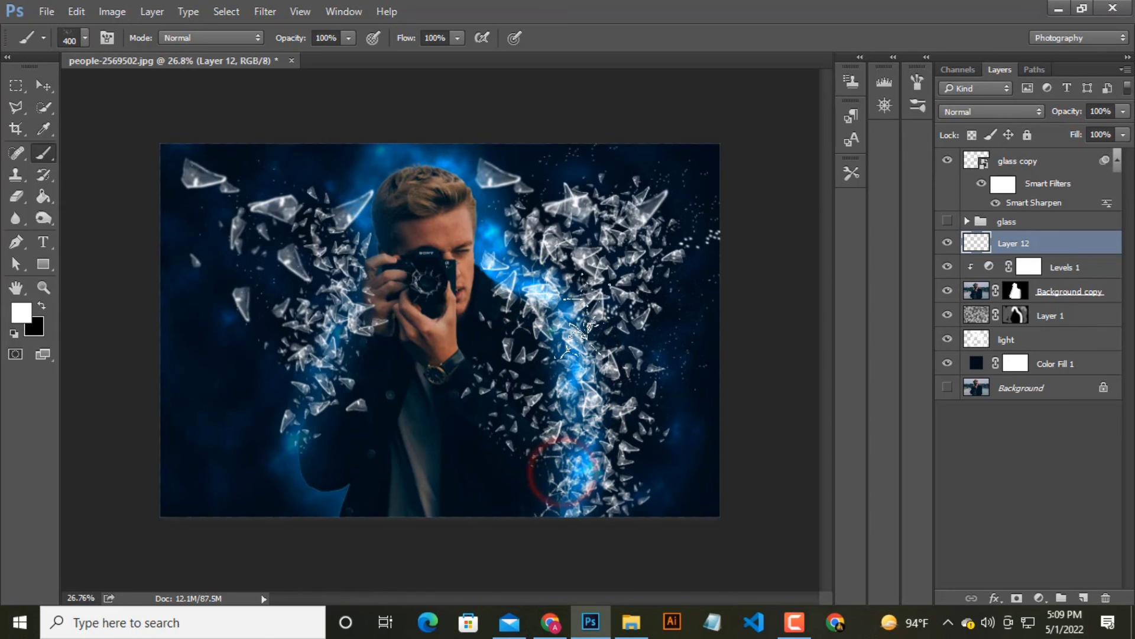
left_click(571, 305)
left_click(312, 311)
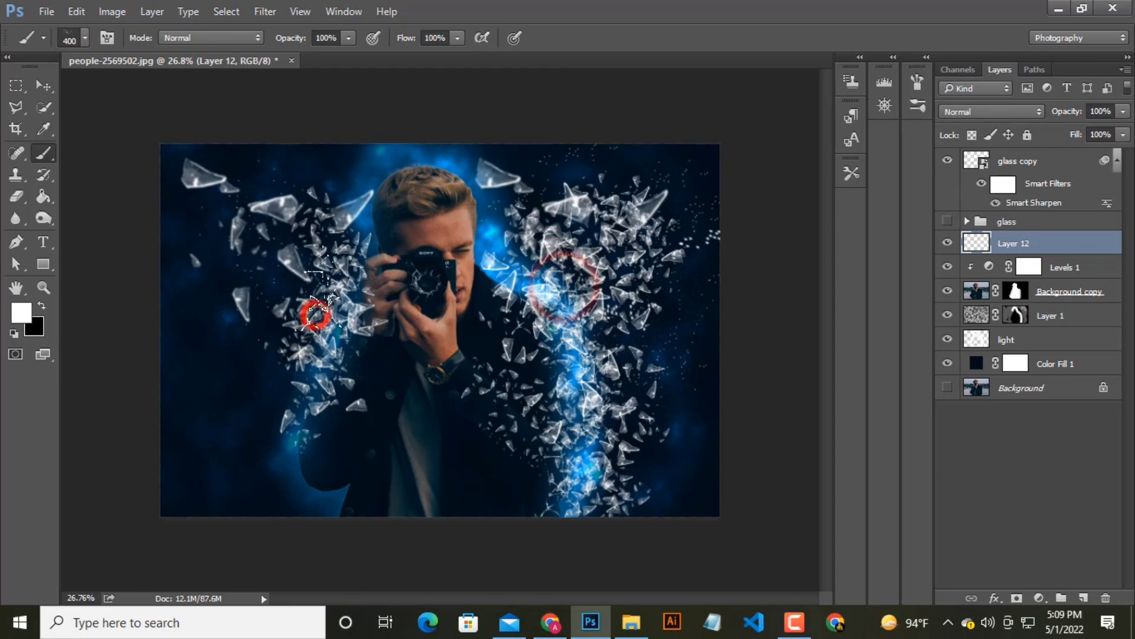
left_click(330, 243)
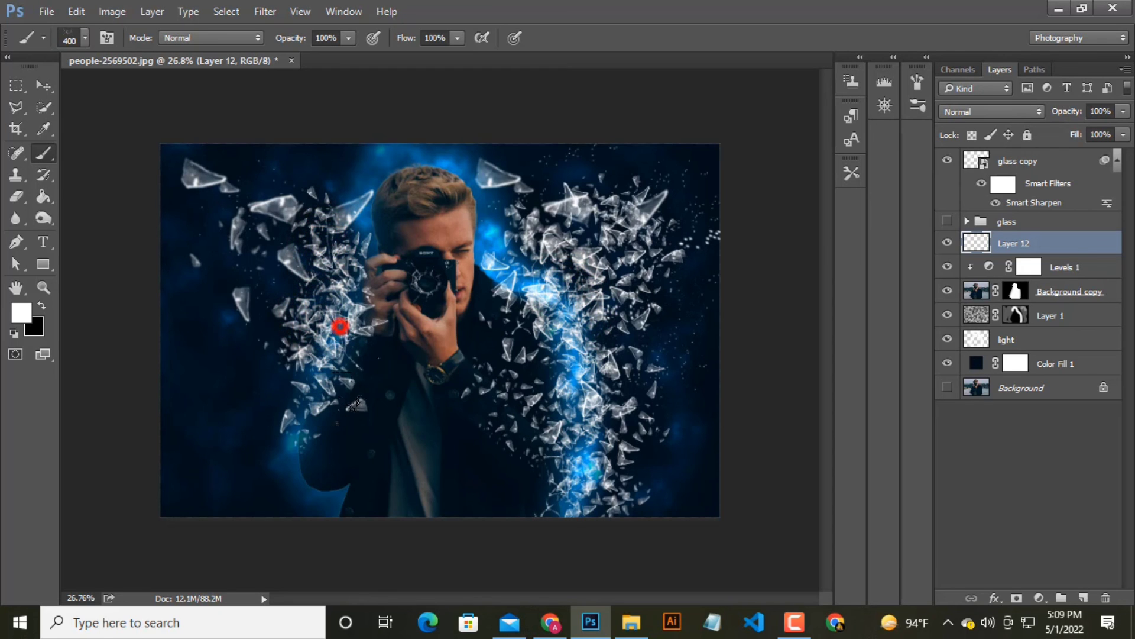
left_click(330, 324)
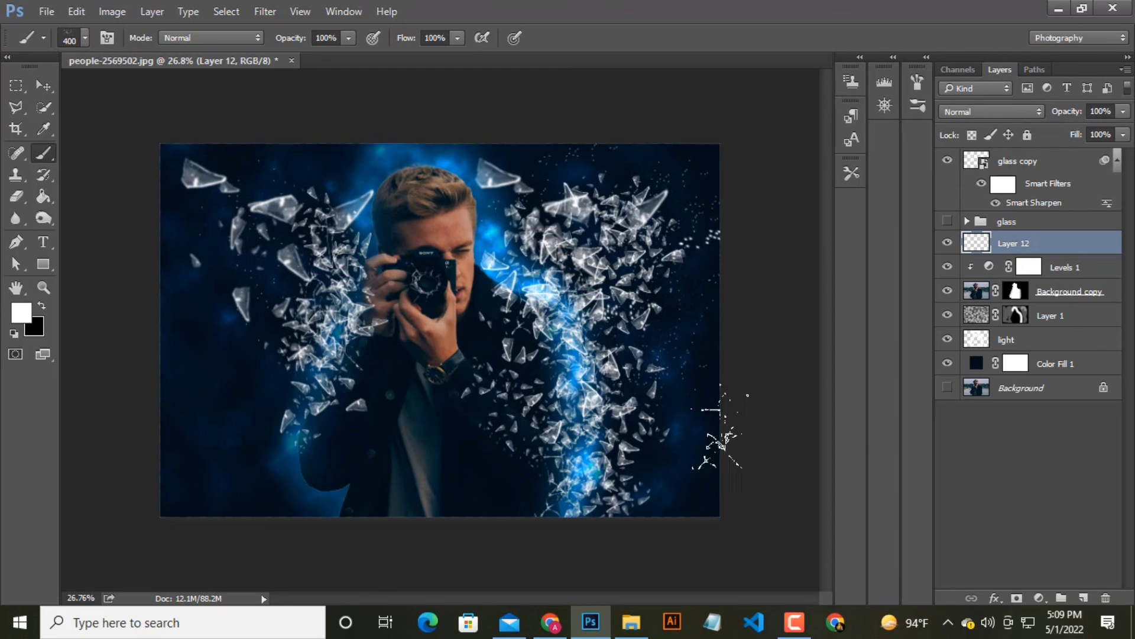
left_click(1038, 599)
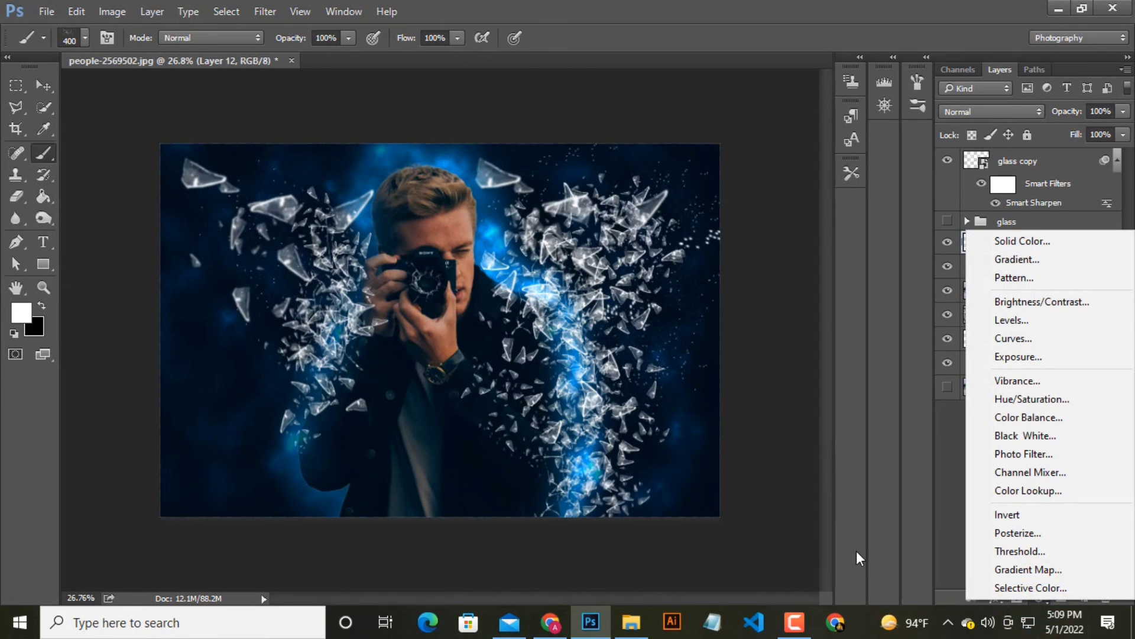
Step: Add a Color Lookup layer using Crisp_Winter.look and lower its opacity to 69%
left_click(1021, 154)
left_click(1039, 598)
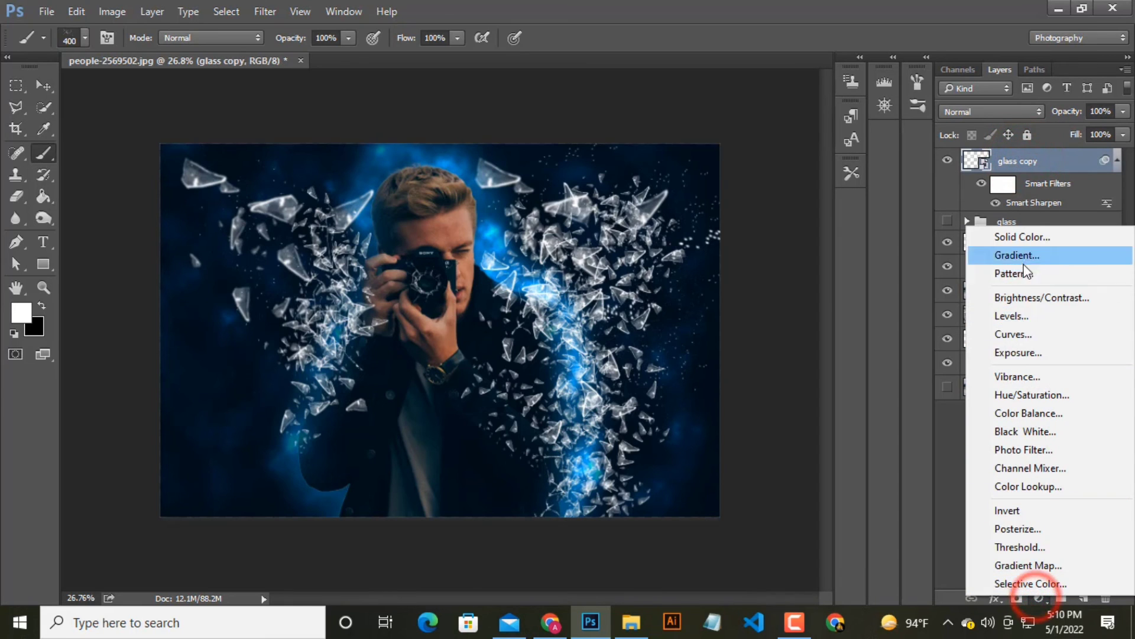
left_click(1029, 486)
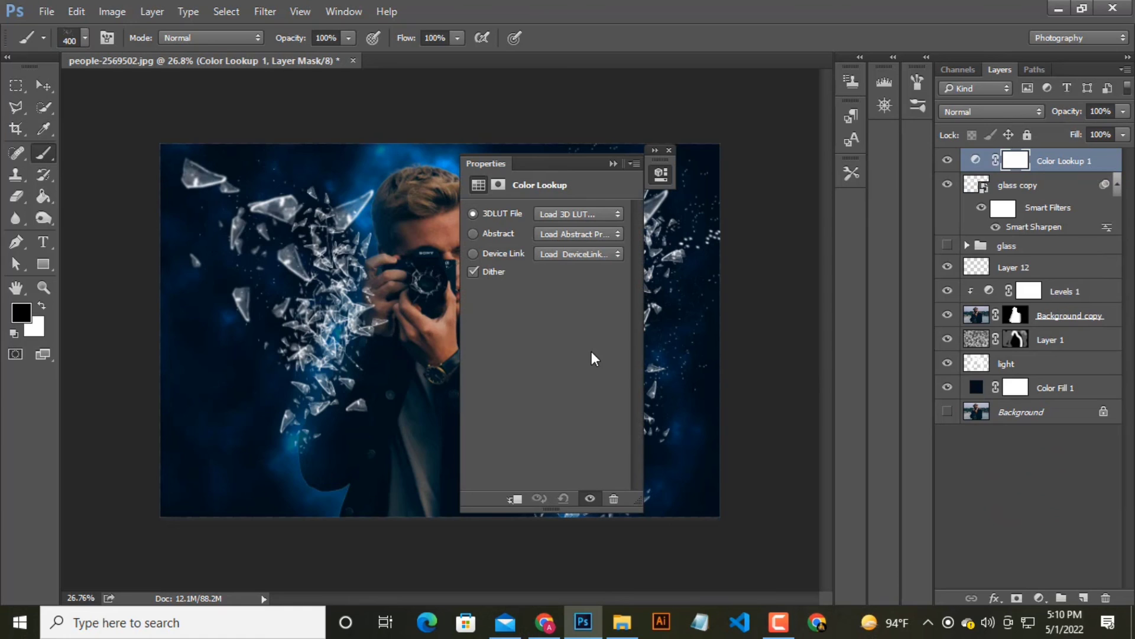
left_click(600, 214)
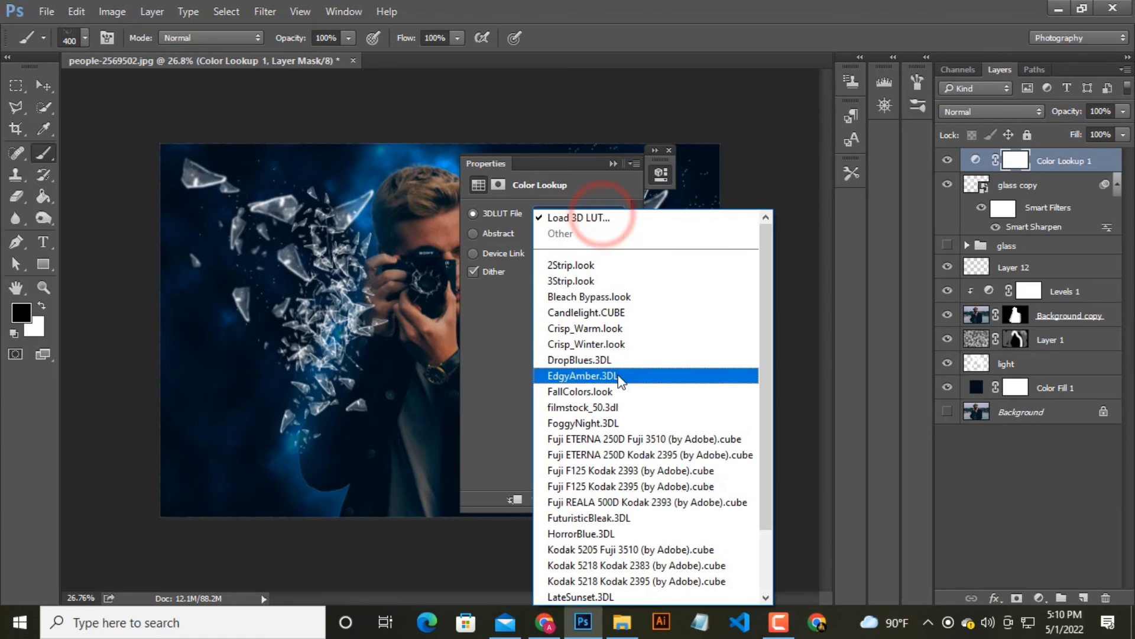
left_click(623, 346)
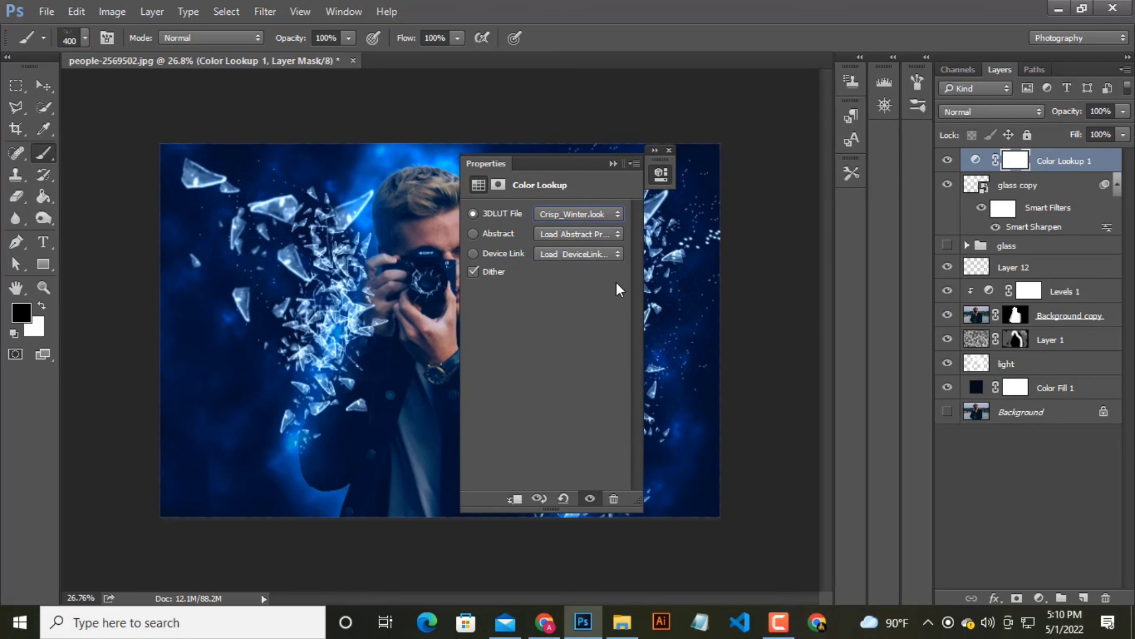
left_click(615, 164)
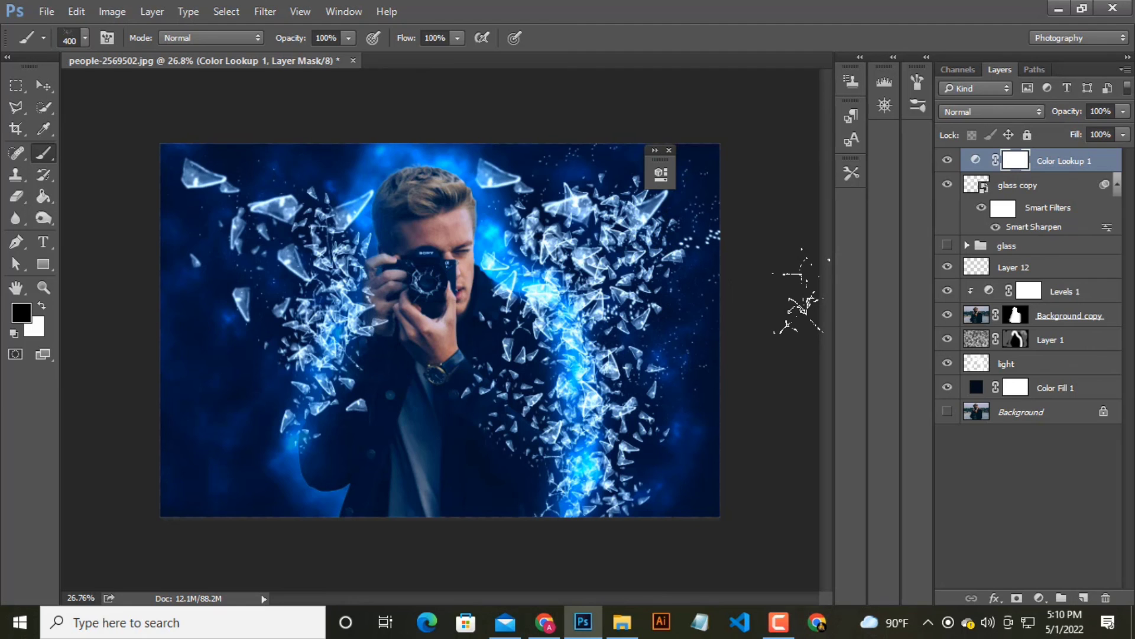
left_click(1119, 115)
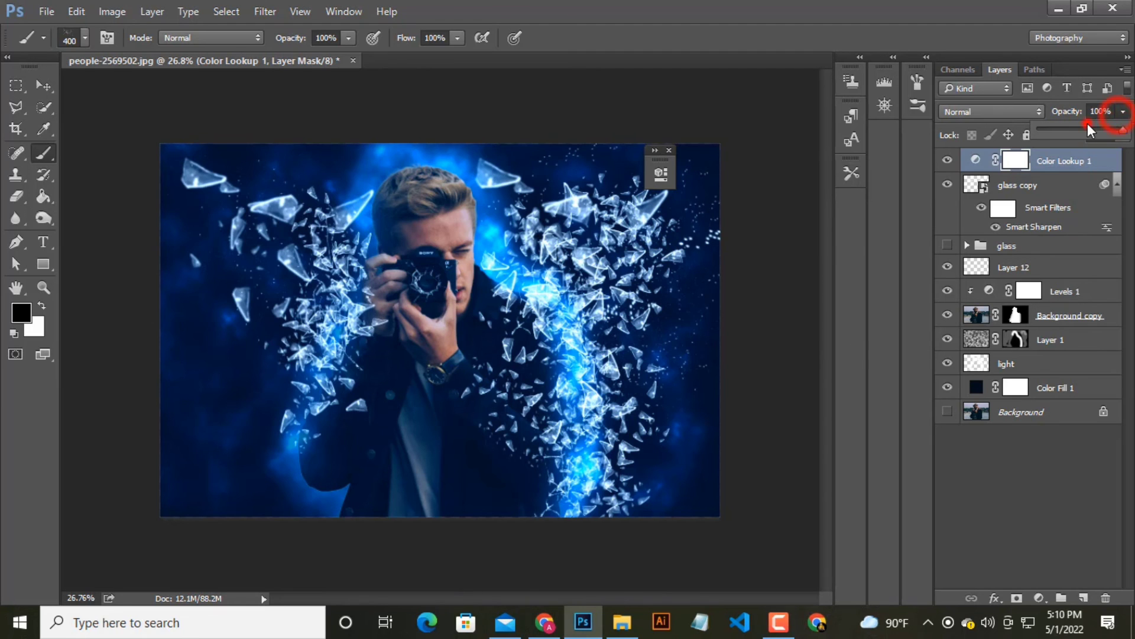
left_click_drag(1118, 141, 1093, 138)
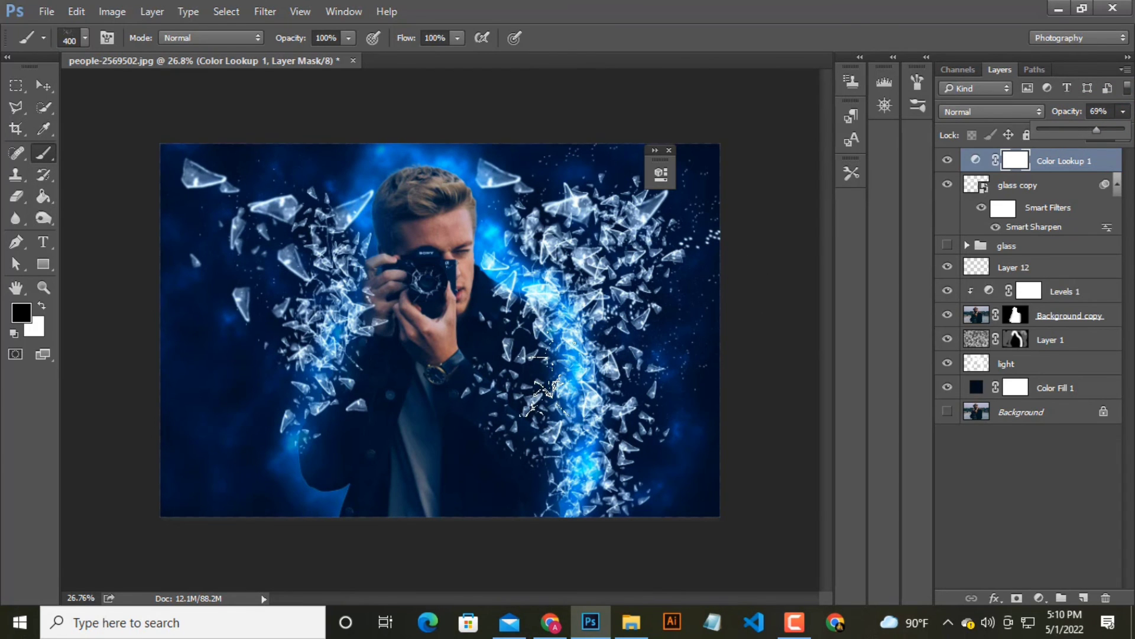
Step: Add Layer 13 in Soft Light blend mode with white as the foreground colour
left_click(1084, 597)
key("x")
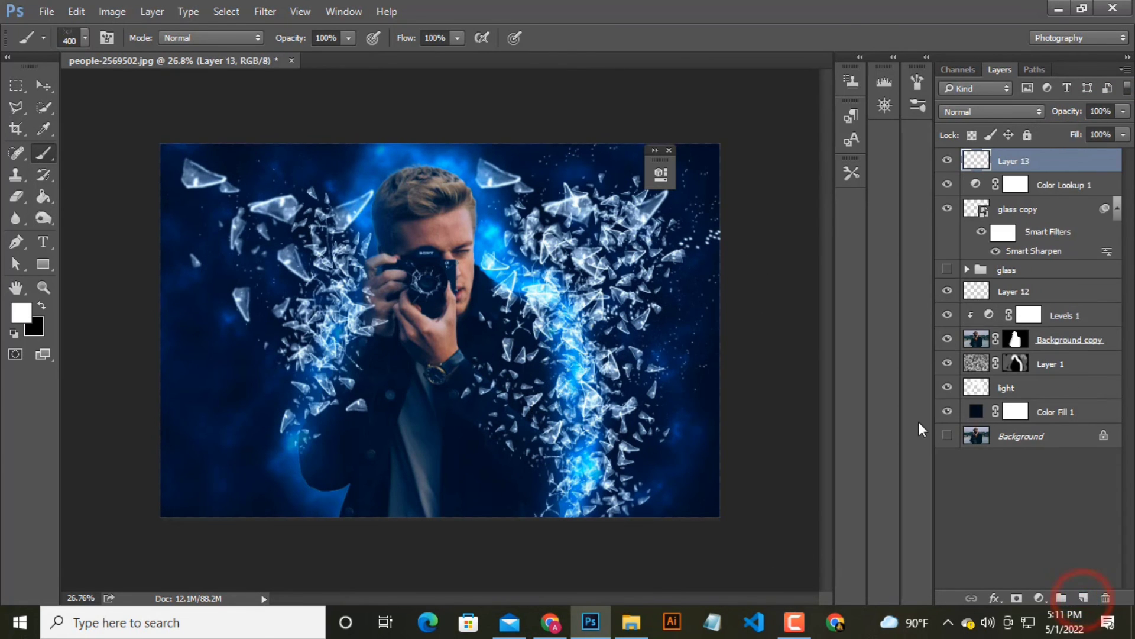
left_click(43, 85)
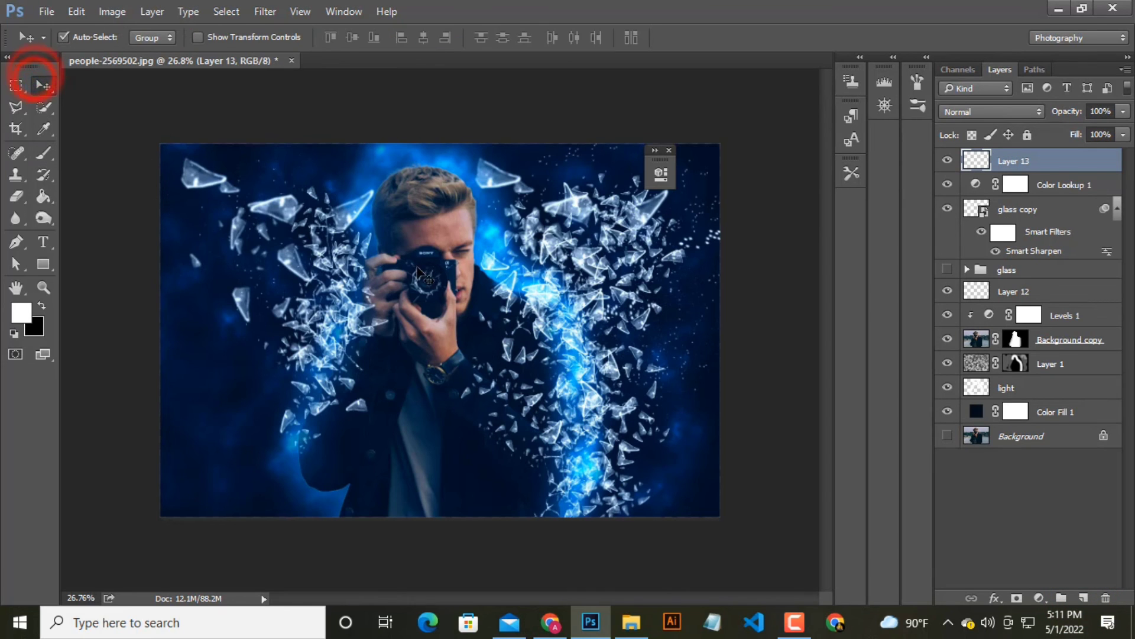
left_click(998, 113)
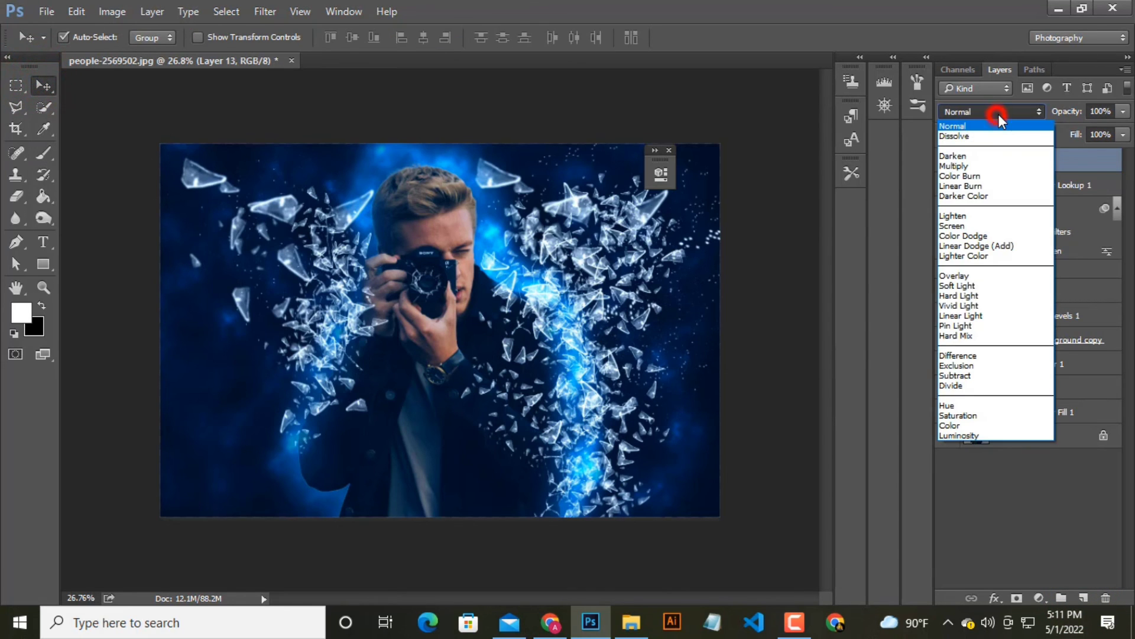
left_click(979, 287)
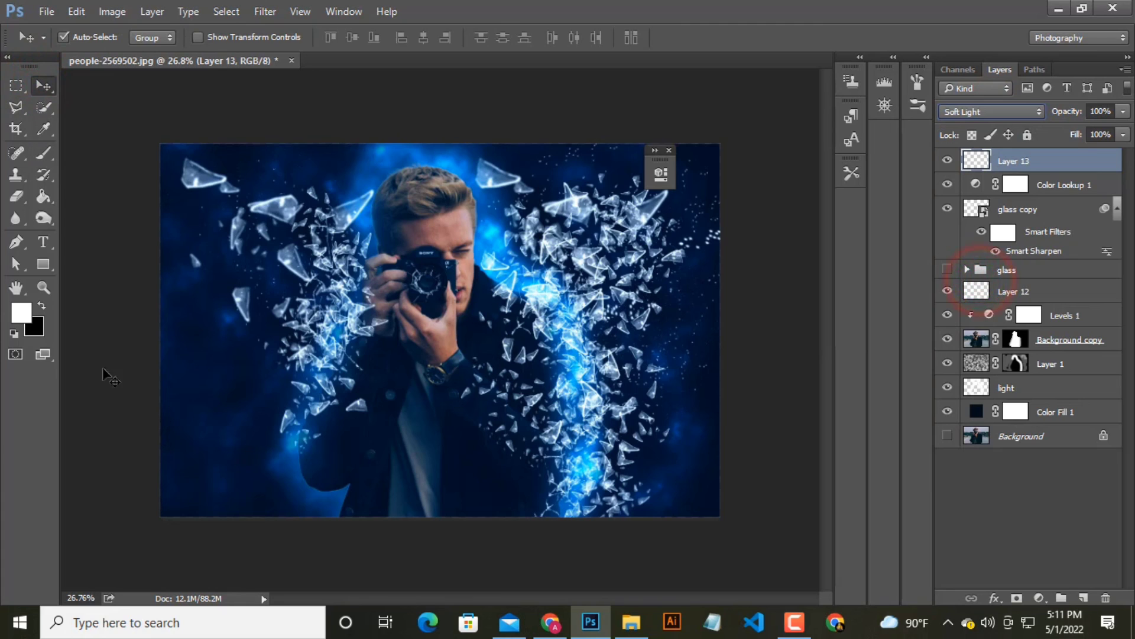
Step: Choose a soft round brush with 0% hardness, sized to 250 px
left_click(50, 154)
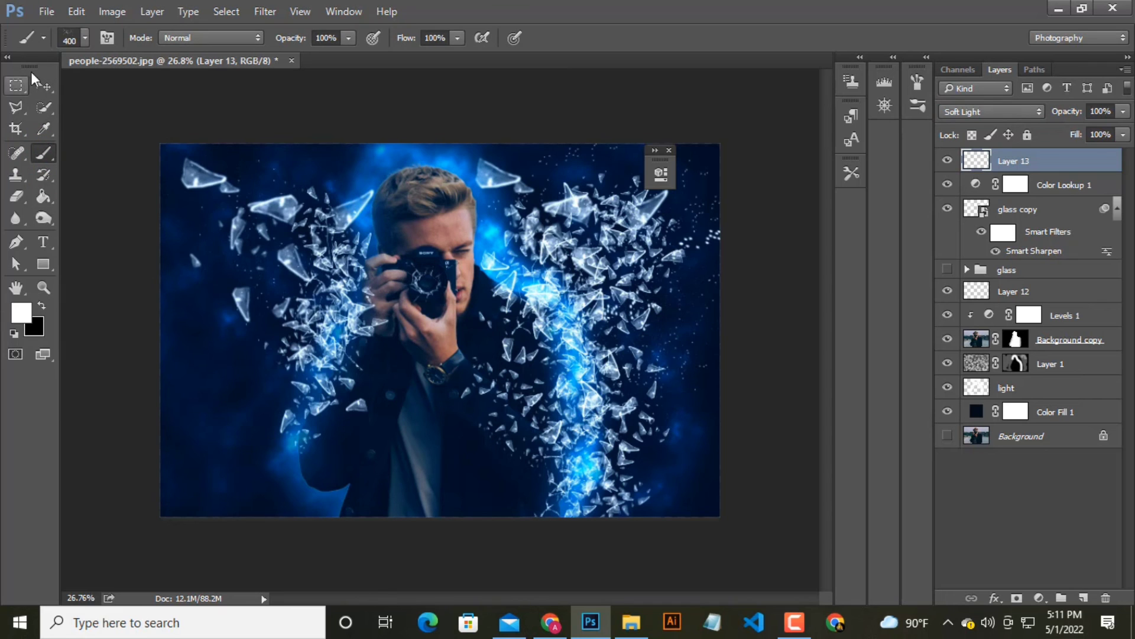
left_click(84, 36)
scroll(108, 224, "up", 2)
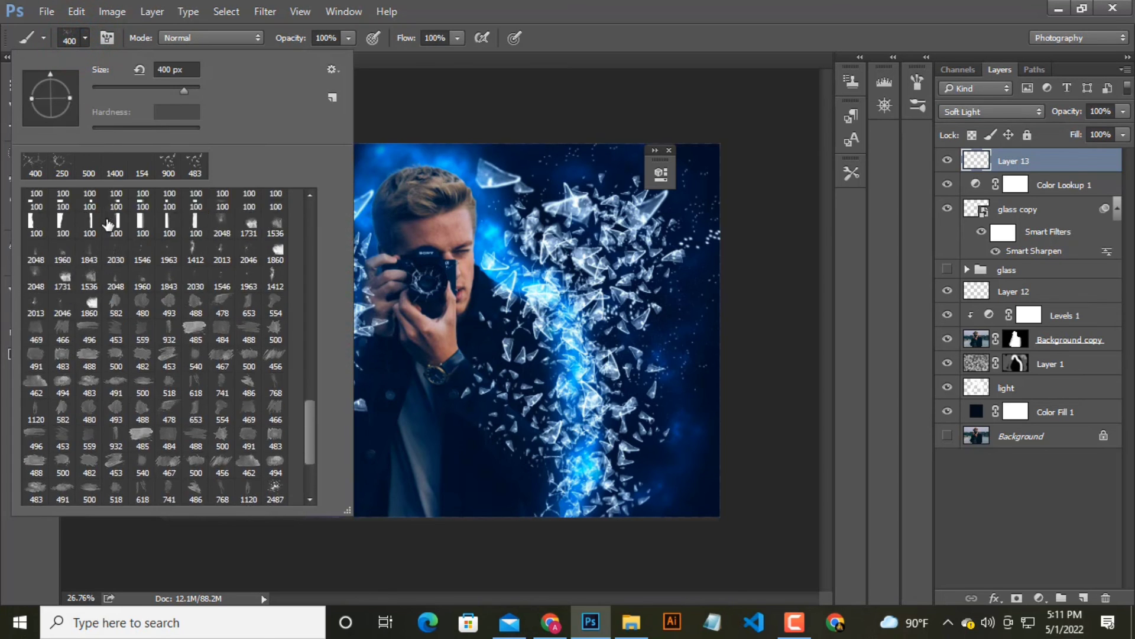
scroll(108, 223, "up", 3)
scroll(108, 223, "up", 2)
left_click_drag(309, 340, 310, 224)
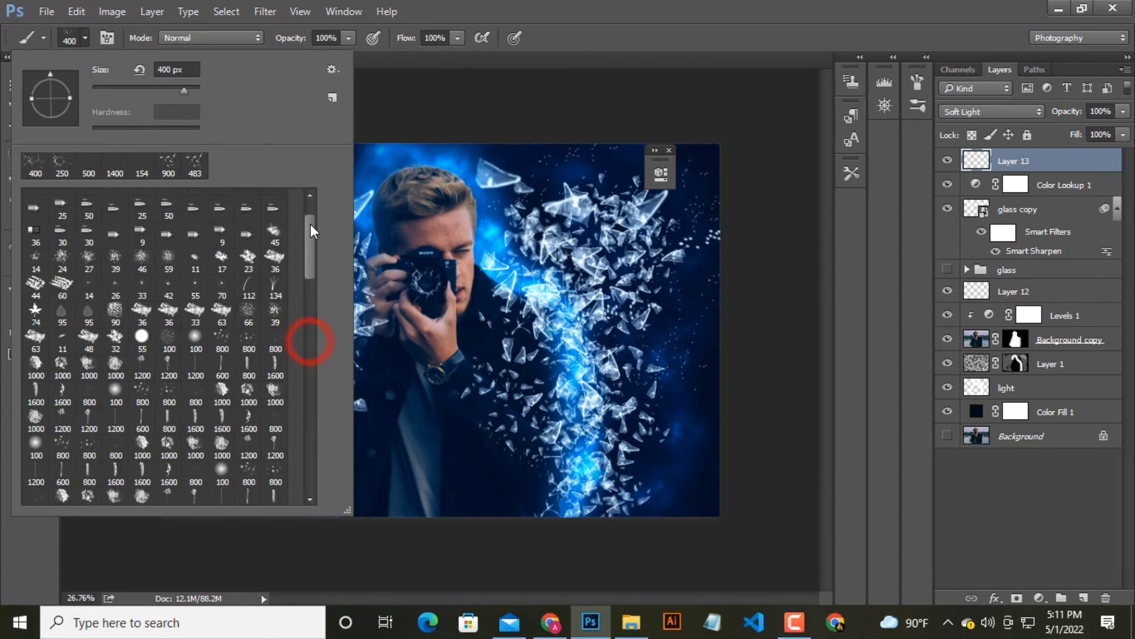
left_click(35, 201)
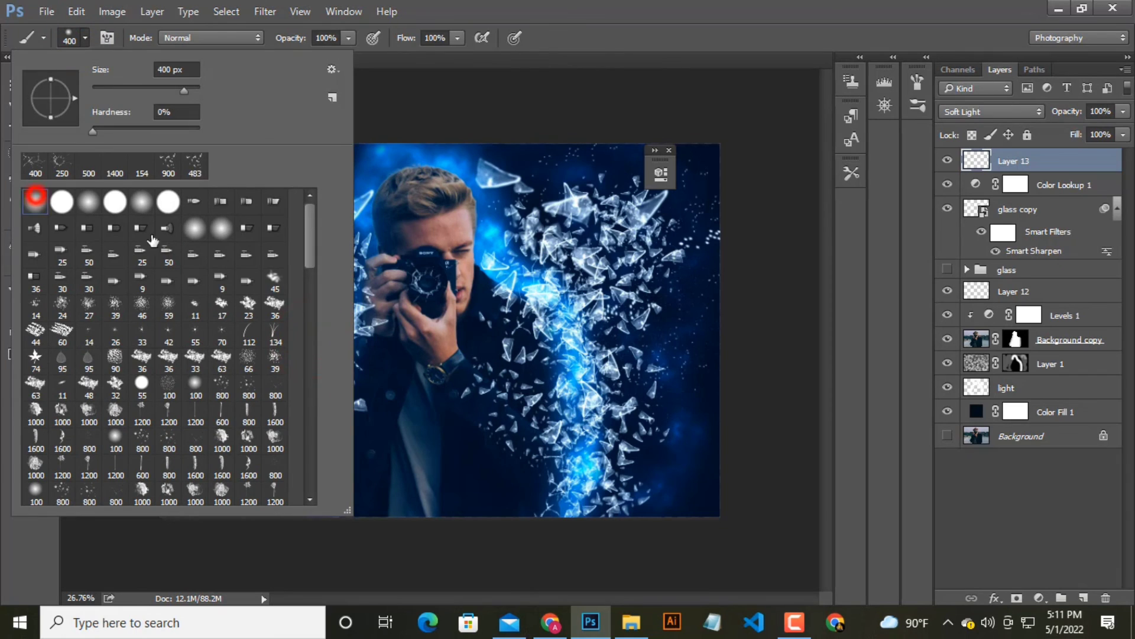
left_click(612, 217)
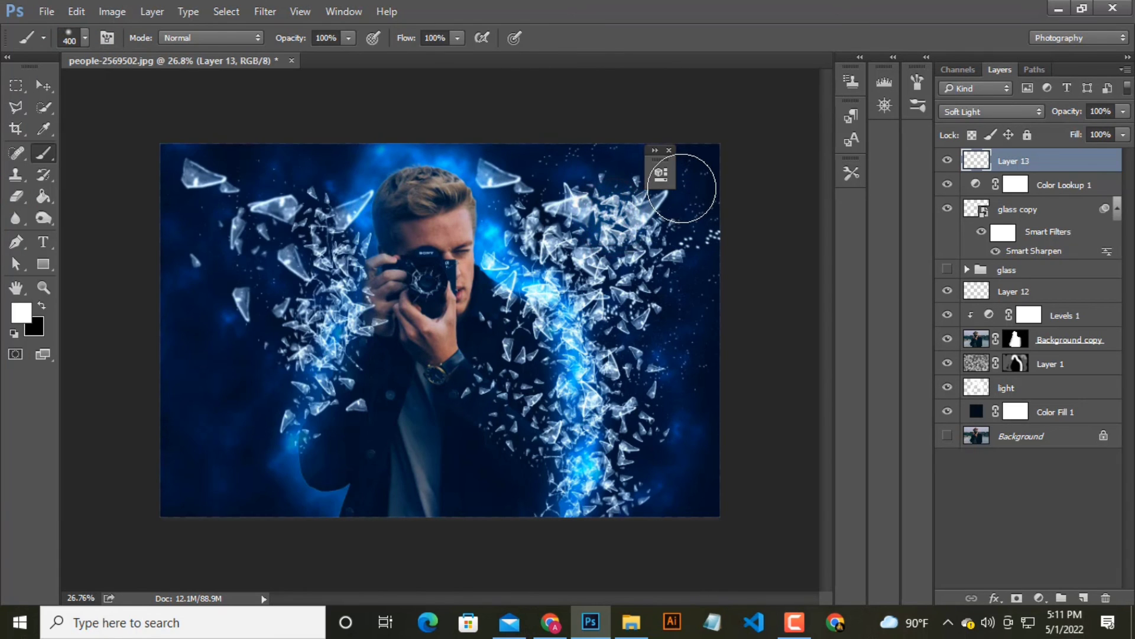
key("bracketleft")
Step: Paint soft white glows at the top right, beside the head, over left fragments and the shard trail
left_click(669, 151)
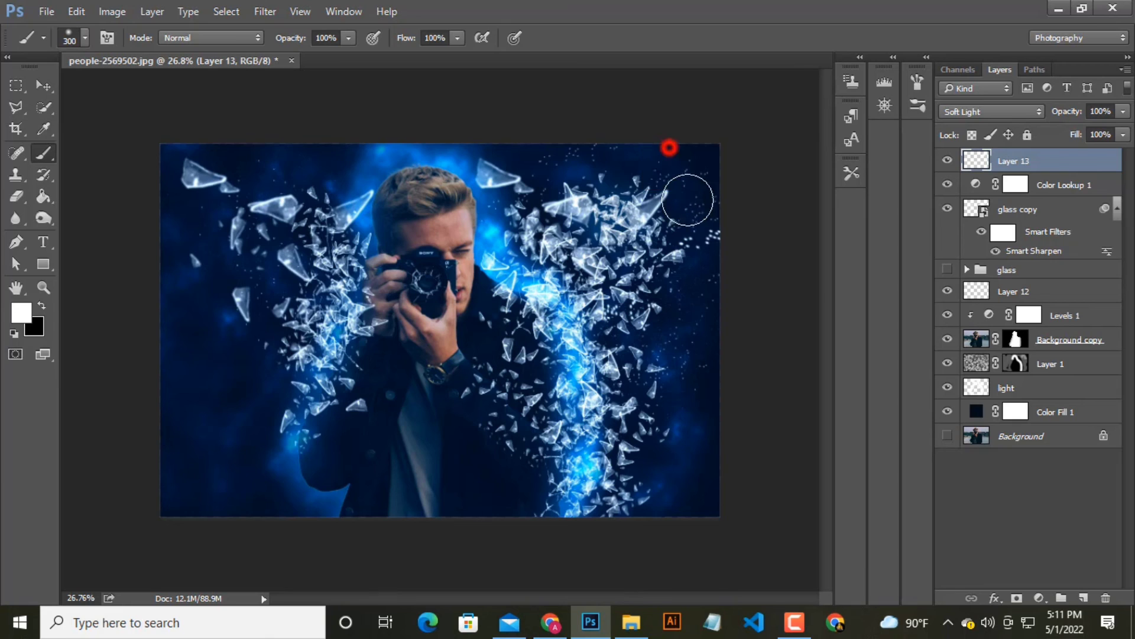
left_click(677, 172)
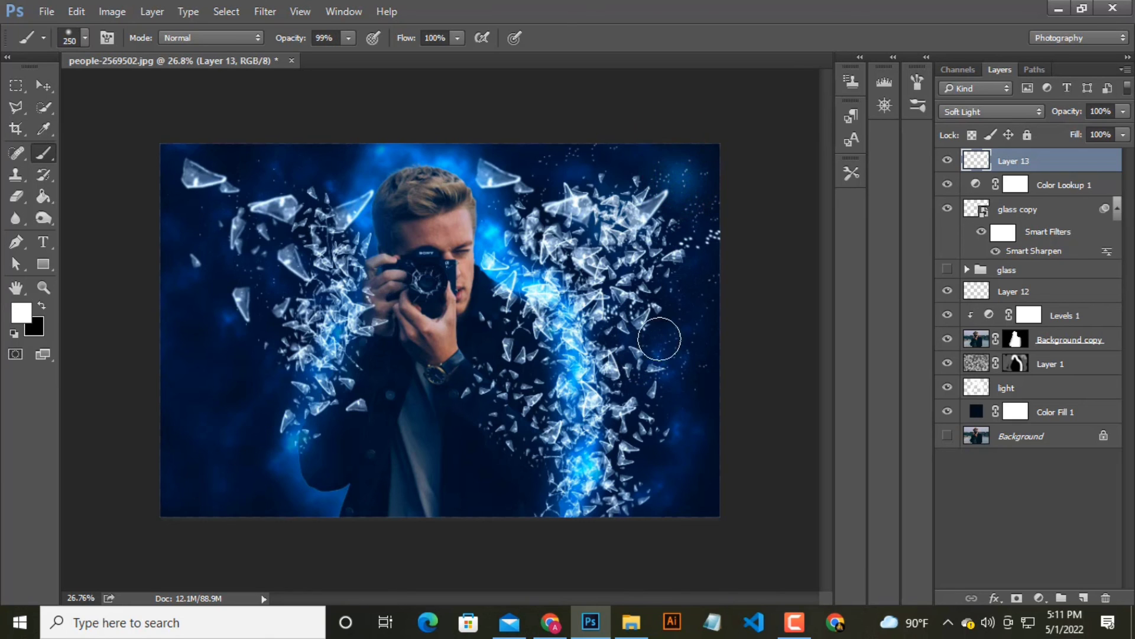
left_click(679, 247)
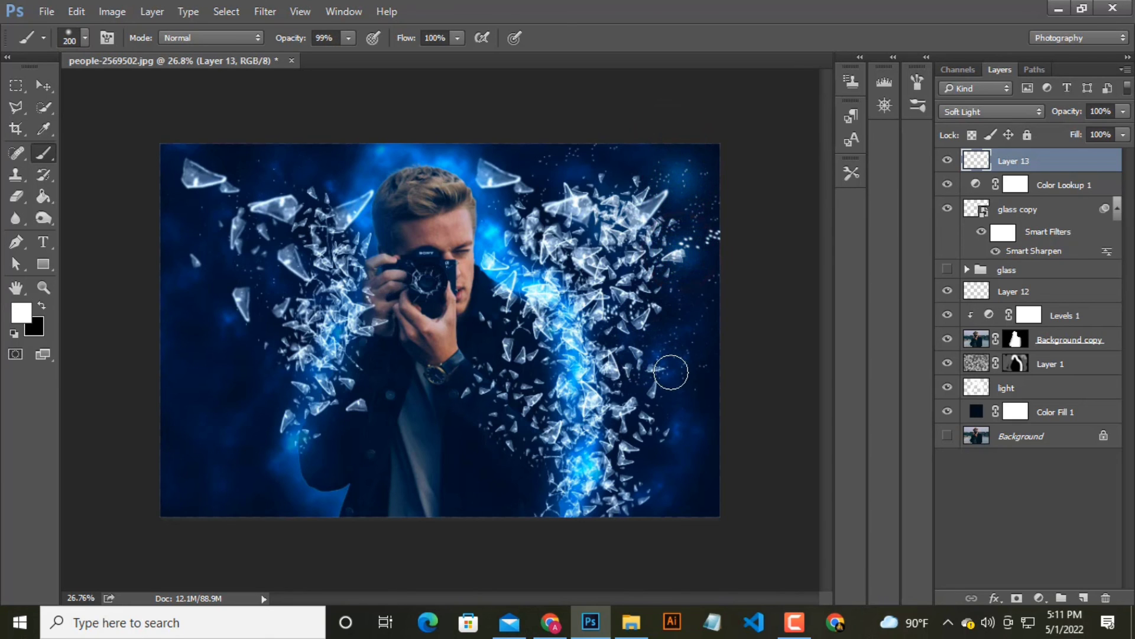
left_click(534, 183)
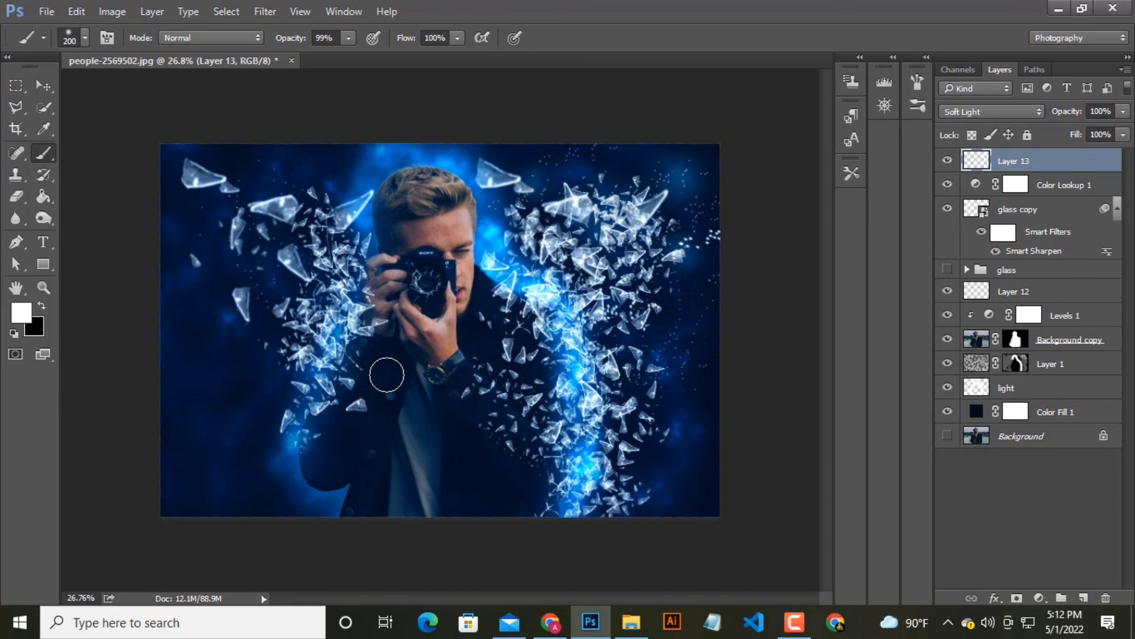
left_click(243, 221)
left_click(285, 339)
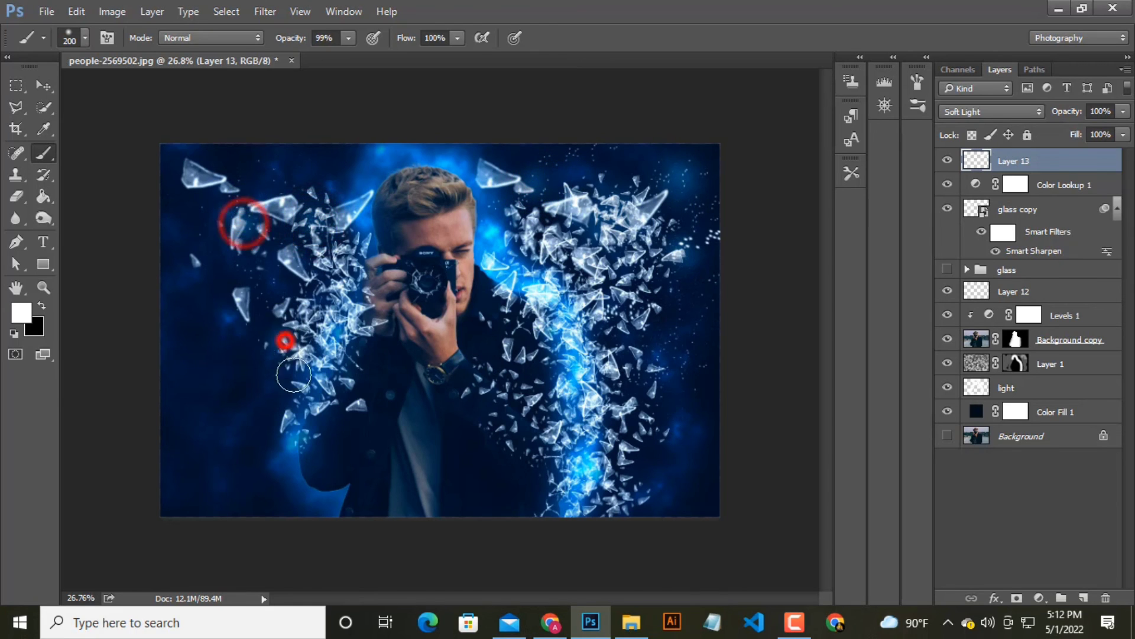
left_click(602, 500)
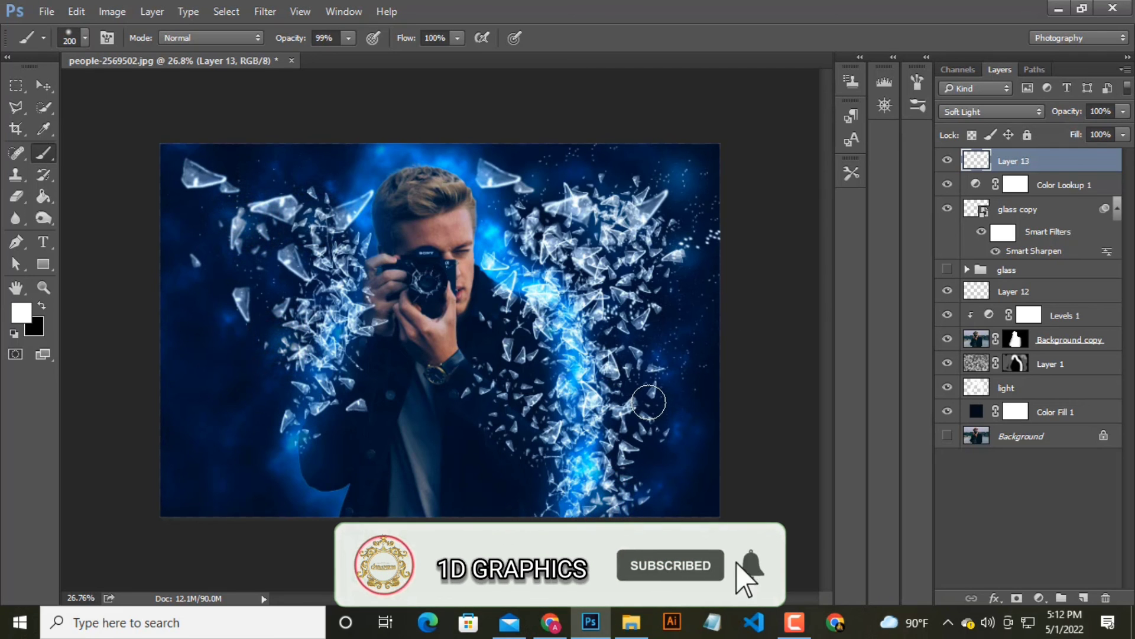
left_click(43, 86)
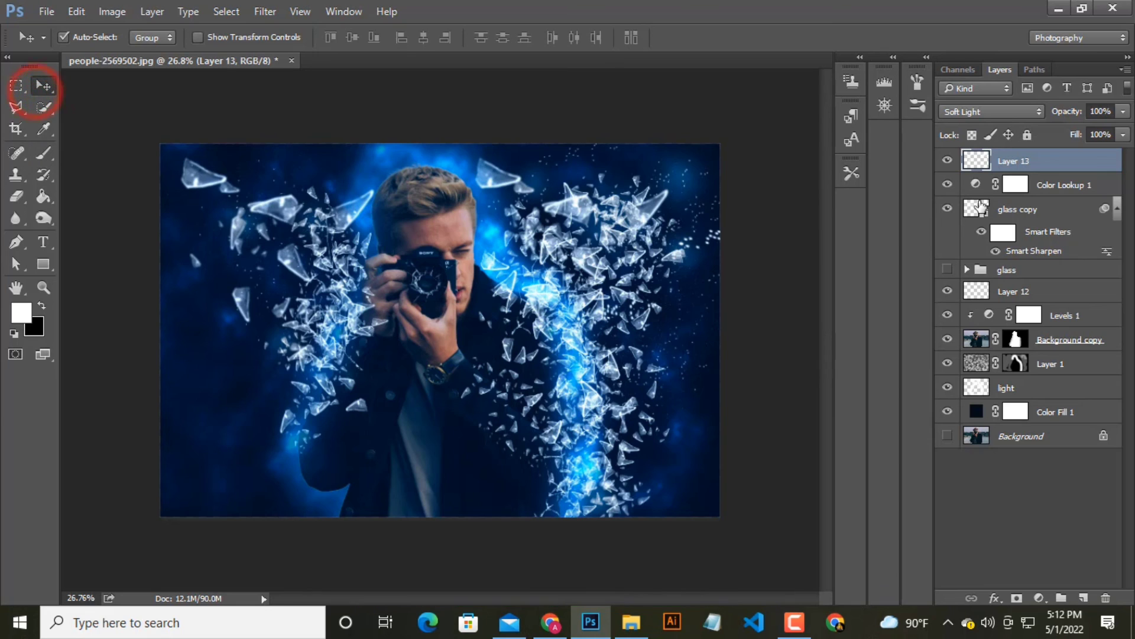
Step: Stamp all visible layers into a merged Layer 14 at the top of the stack
key("ctrl+shift+alt+e")
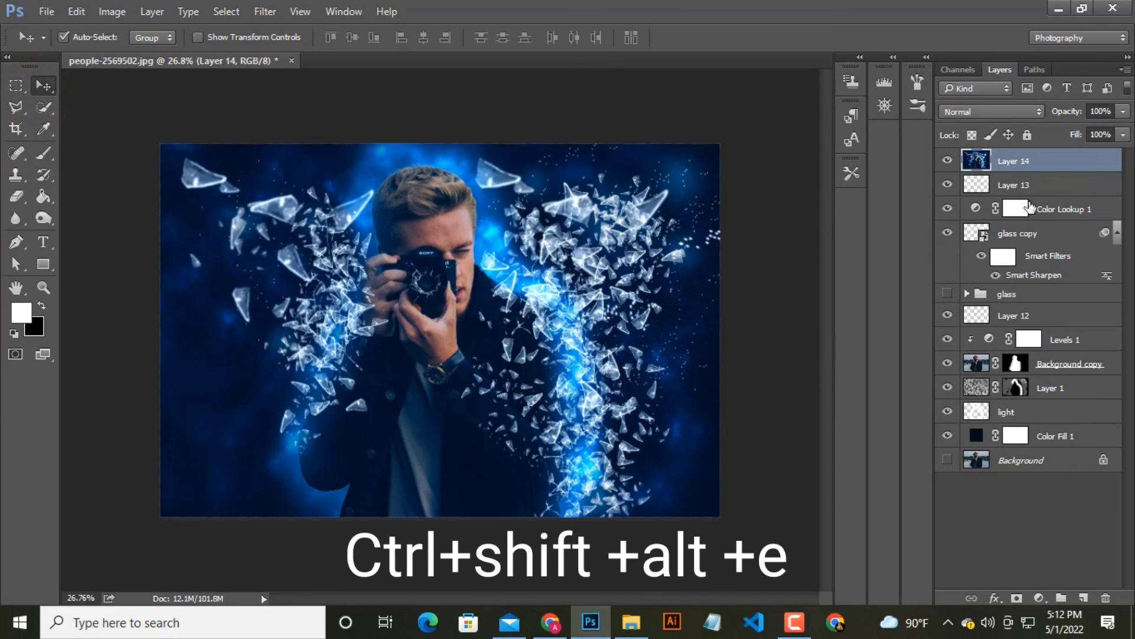
left_click(1026, 460, "shift")
left_click_drag(1032, 459, 1066, 598)
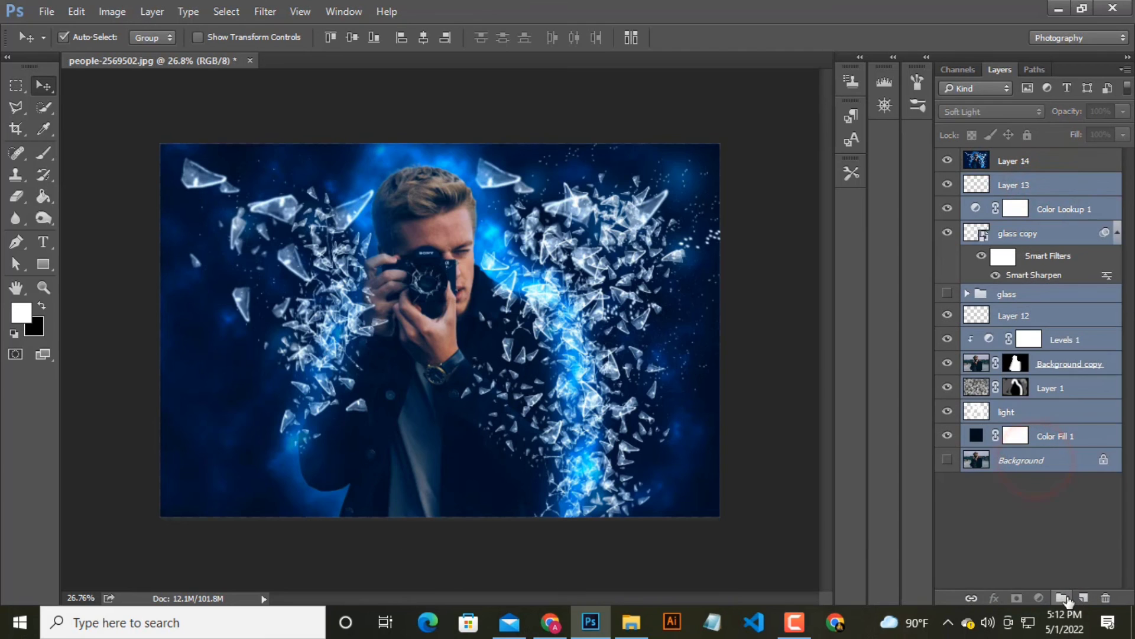
left_click(987, 476)
left_click(950, 161)
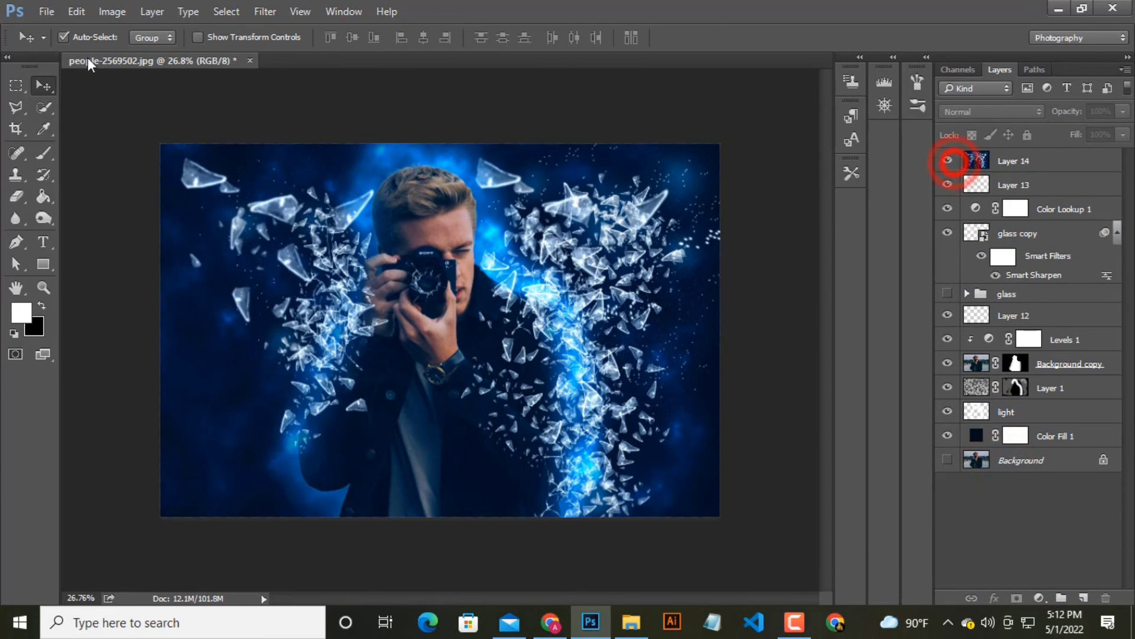
left_click(47, 11)
Step: Export via Save for Web as a quality-100 JPEG, saving to the Desktop
left_click(143, 253)
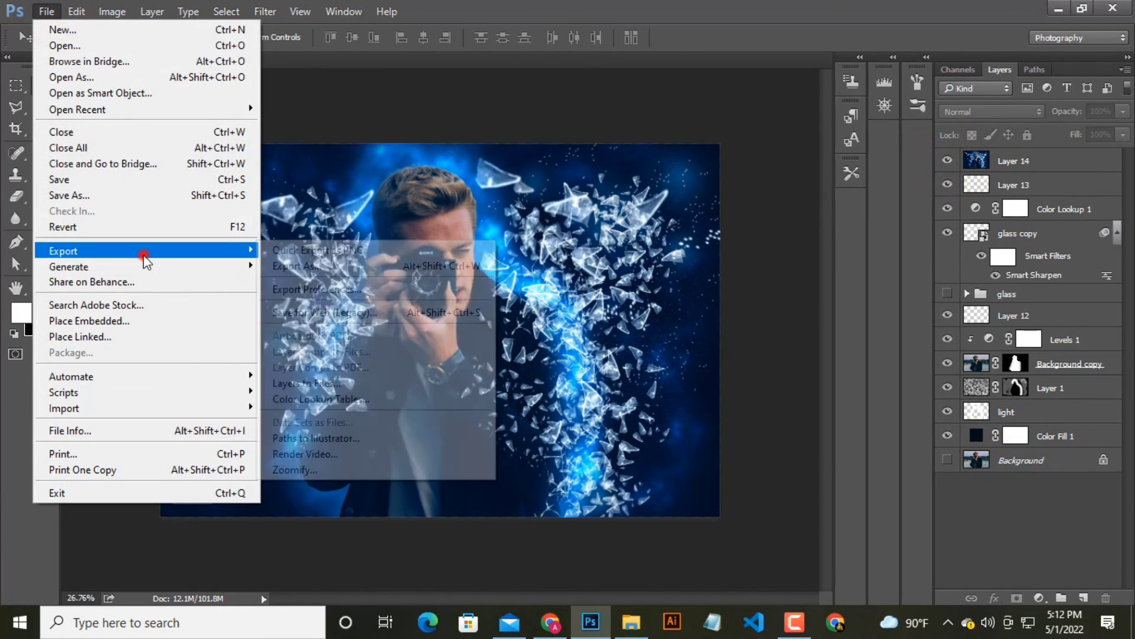
left_click(391, 312)
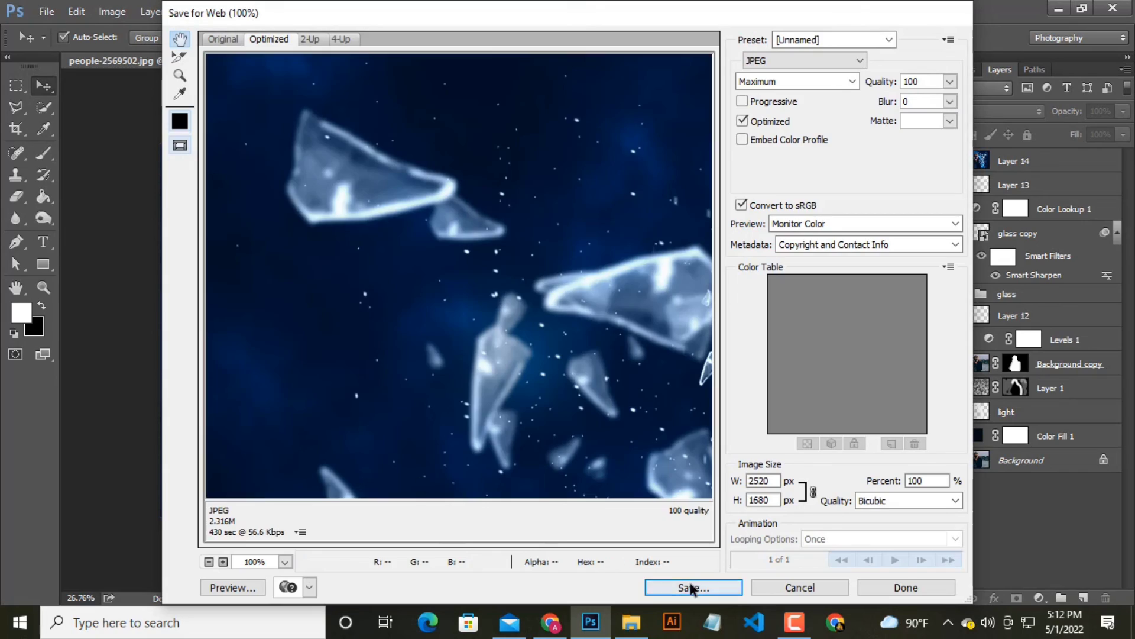
left_click(692, 587)
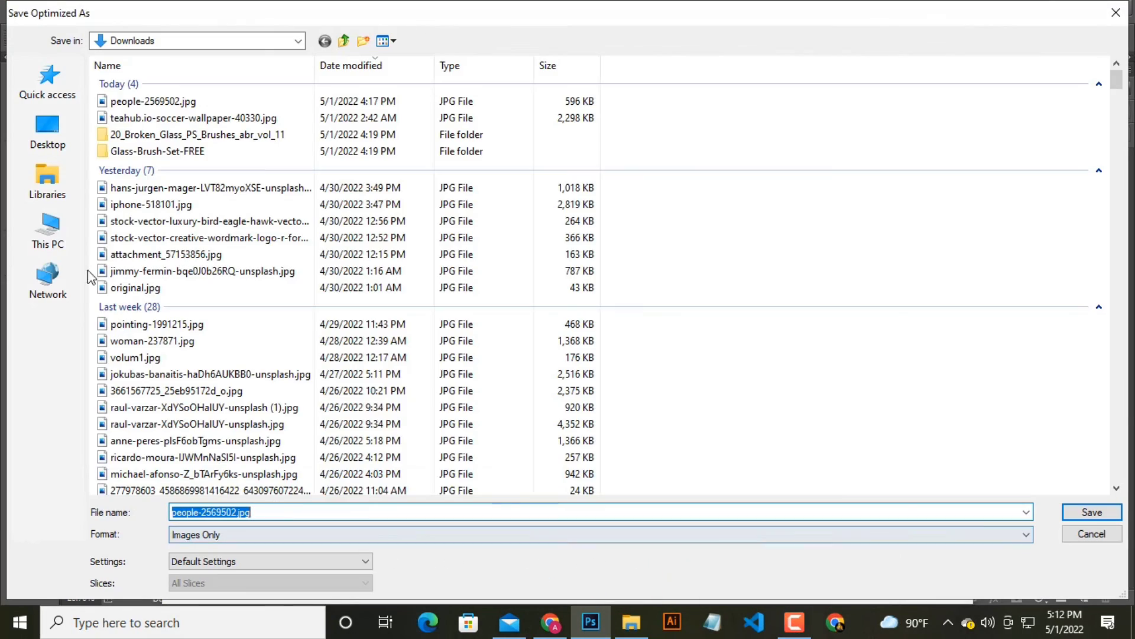
left_click(47, 127)
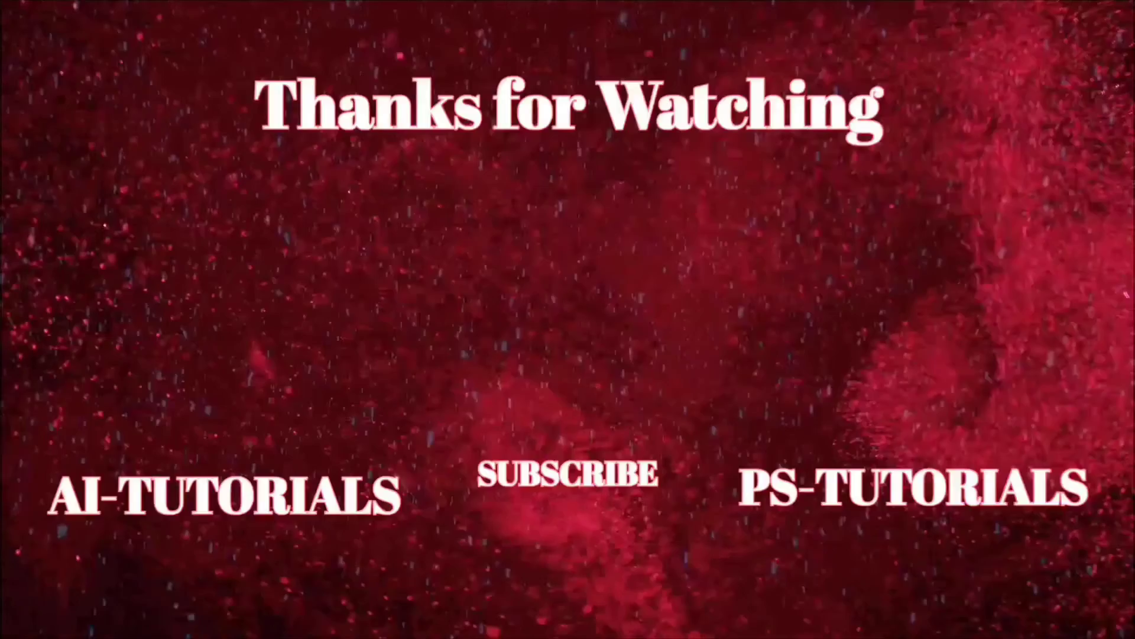